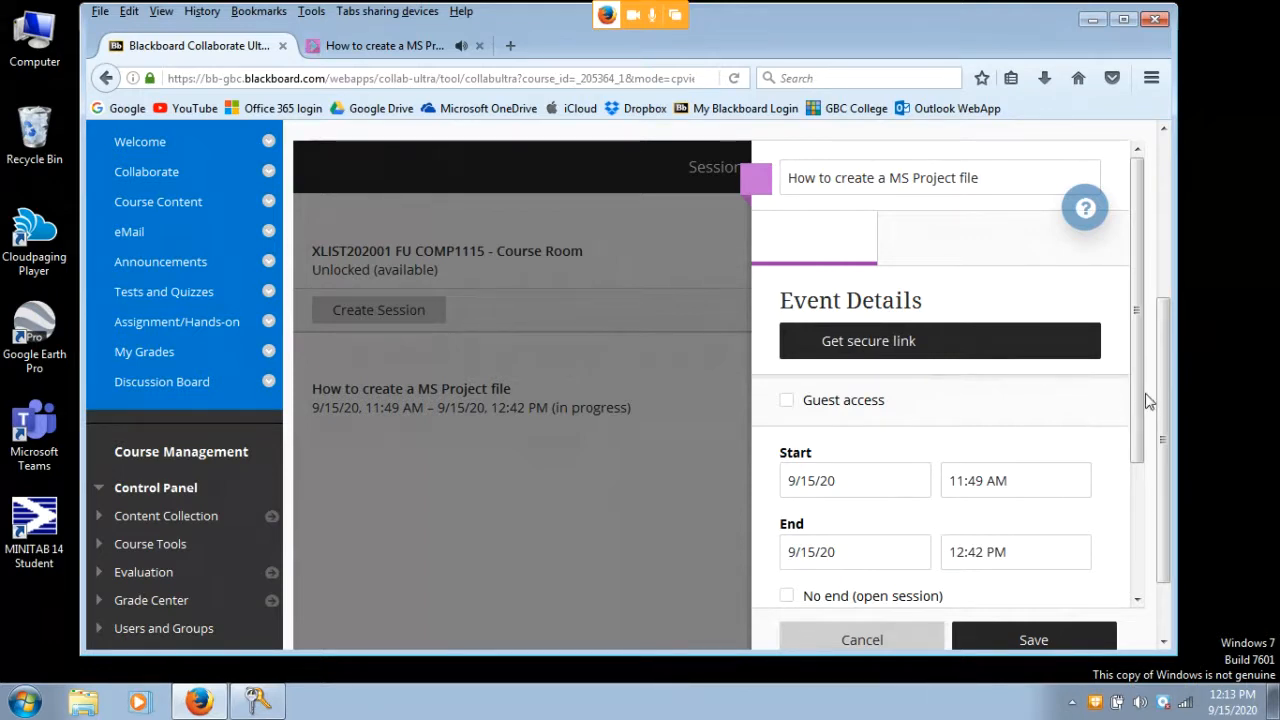
Check the live 'How to create a MS Project file' session, then return to the Collaborate Ultra page
left_click_drag(1148, 400, 1145, 470)
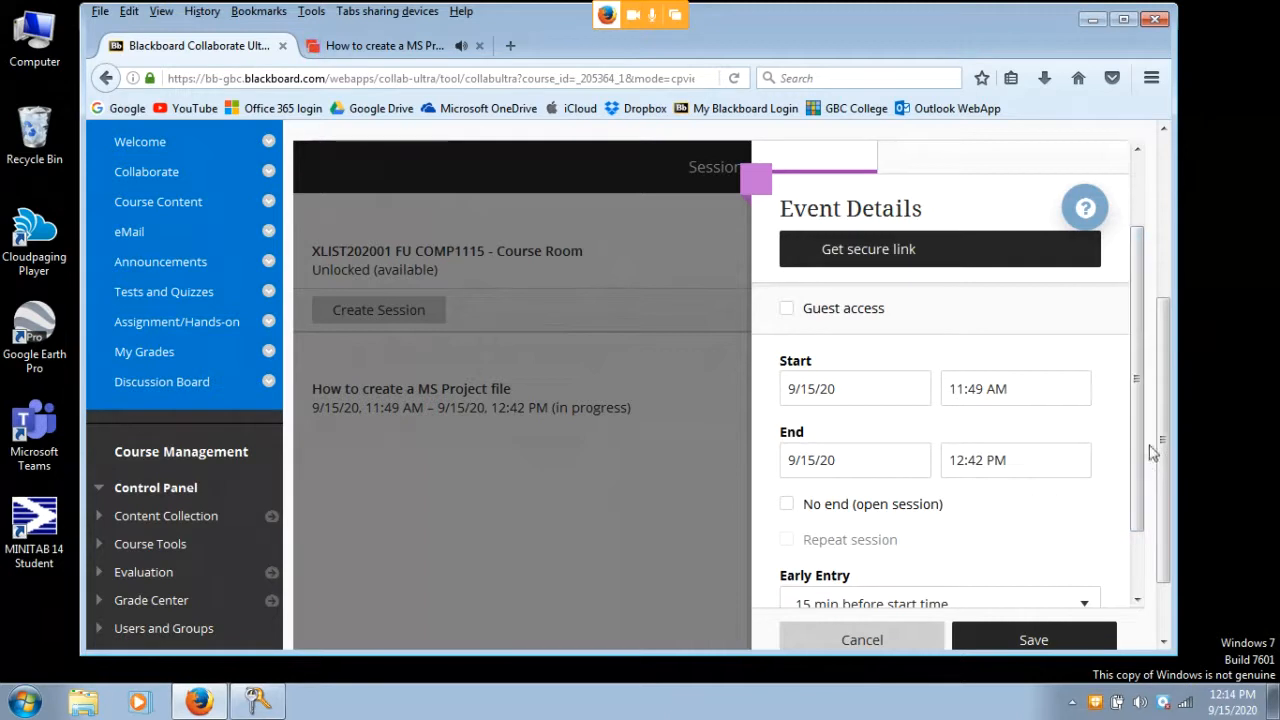
left_click_drag(1148, 440, 1145, 493)
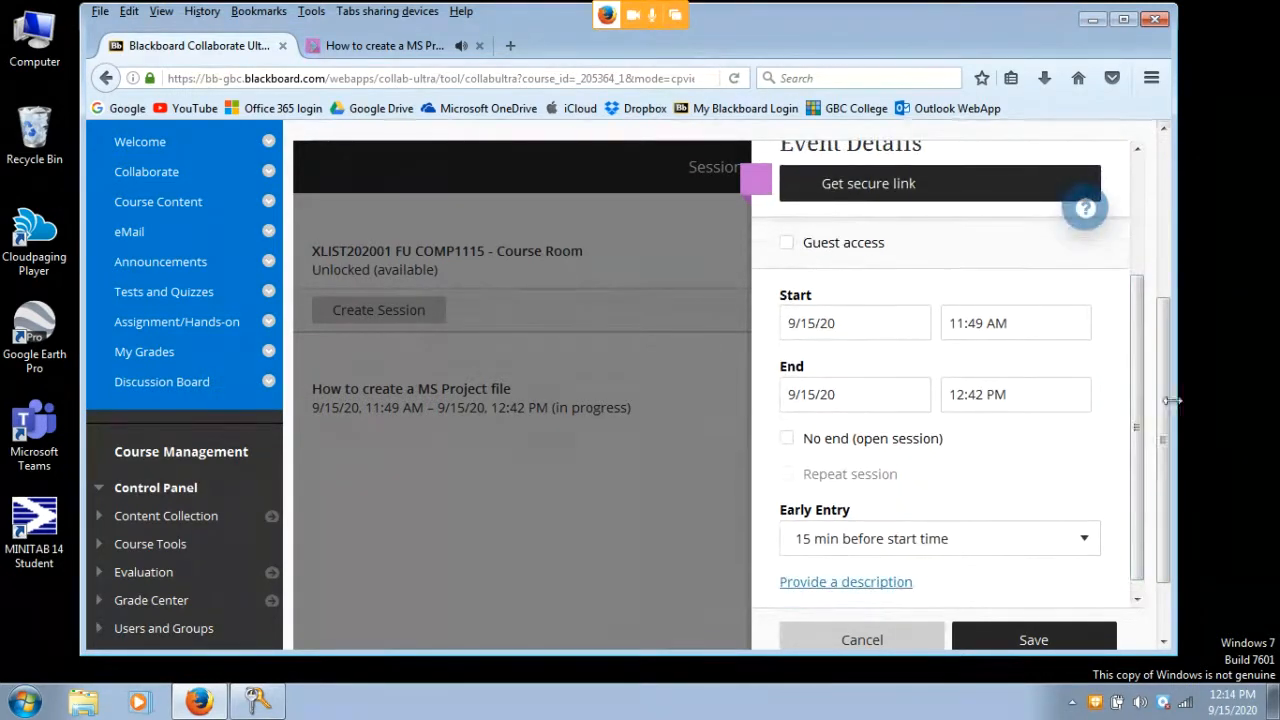
left_click_drag(1172, 408, 1172, 328)
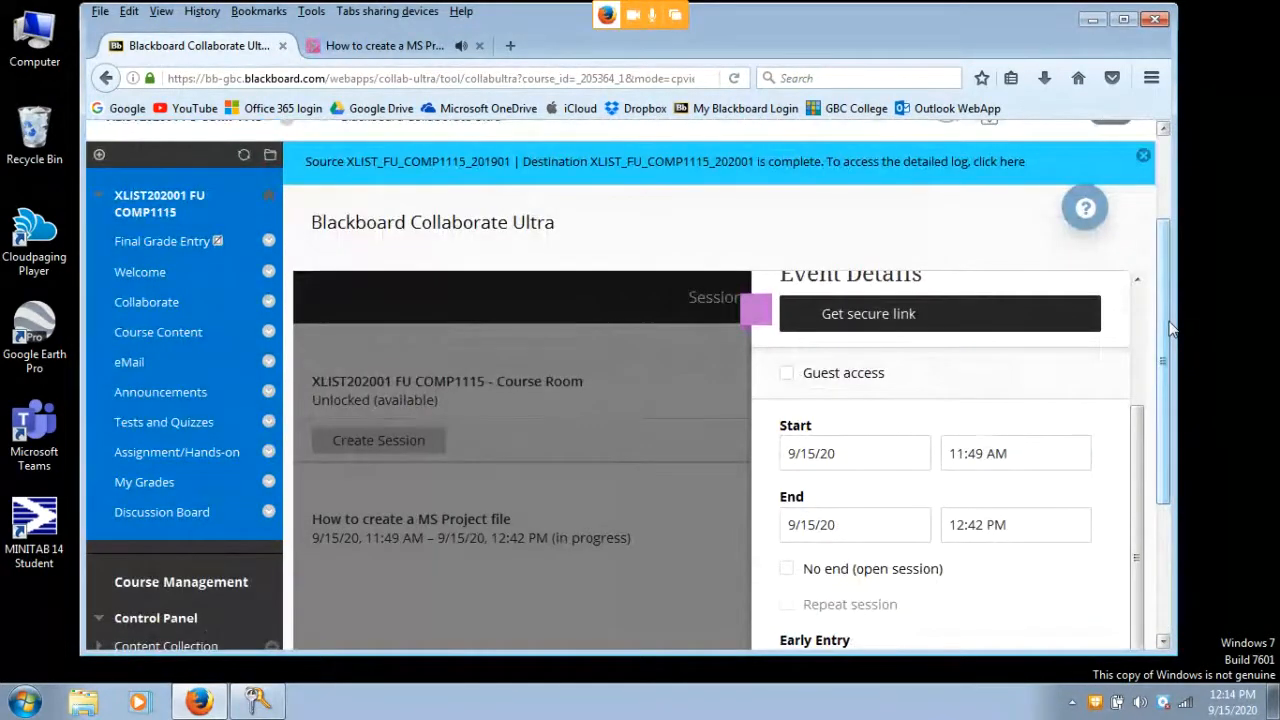
left_click_drag(1166, 317, 1166, 315)
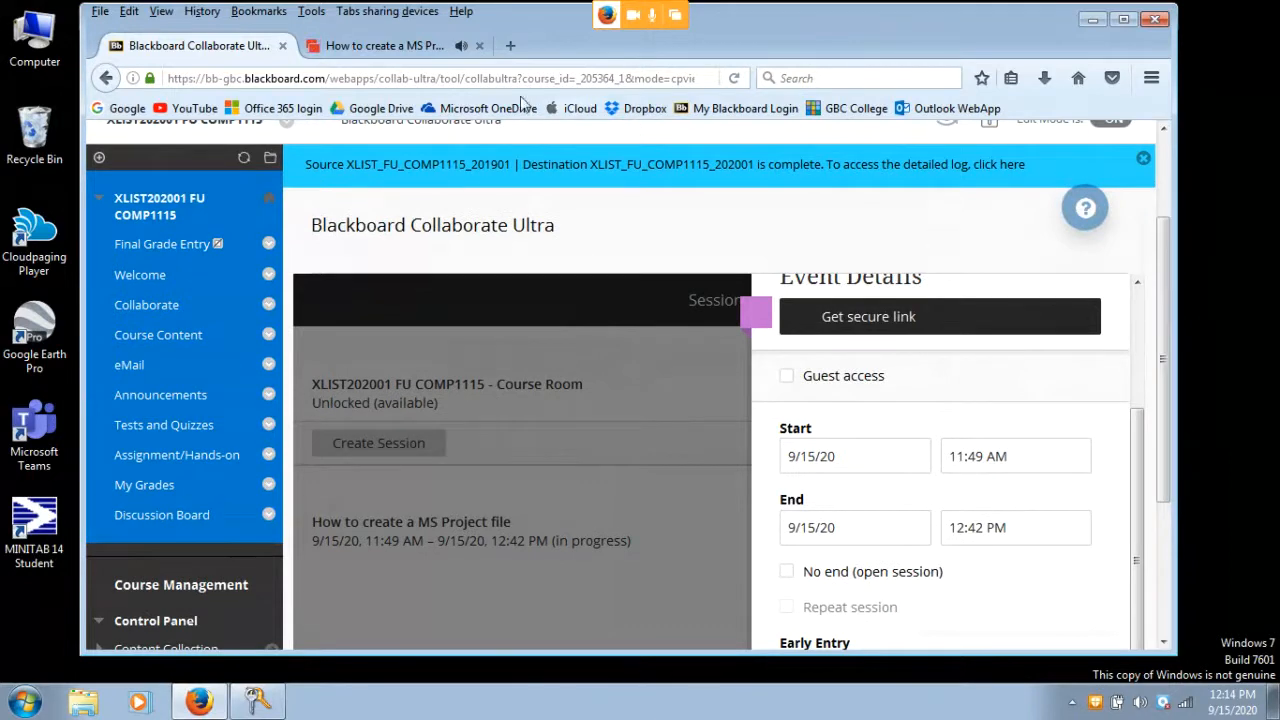
left_click(390, 47)
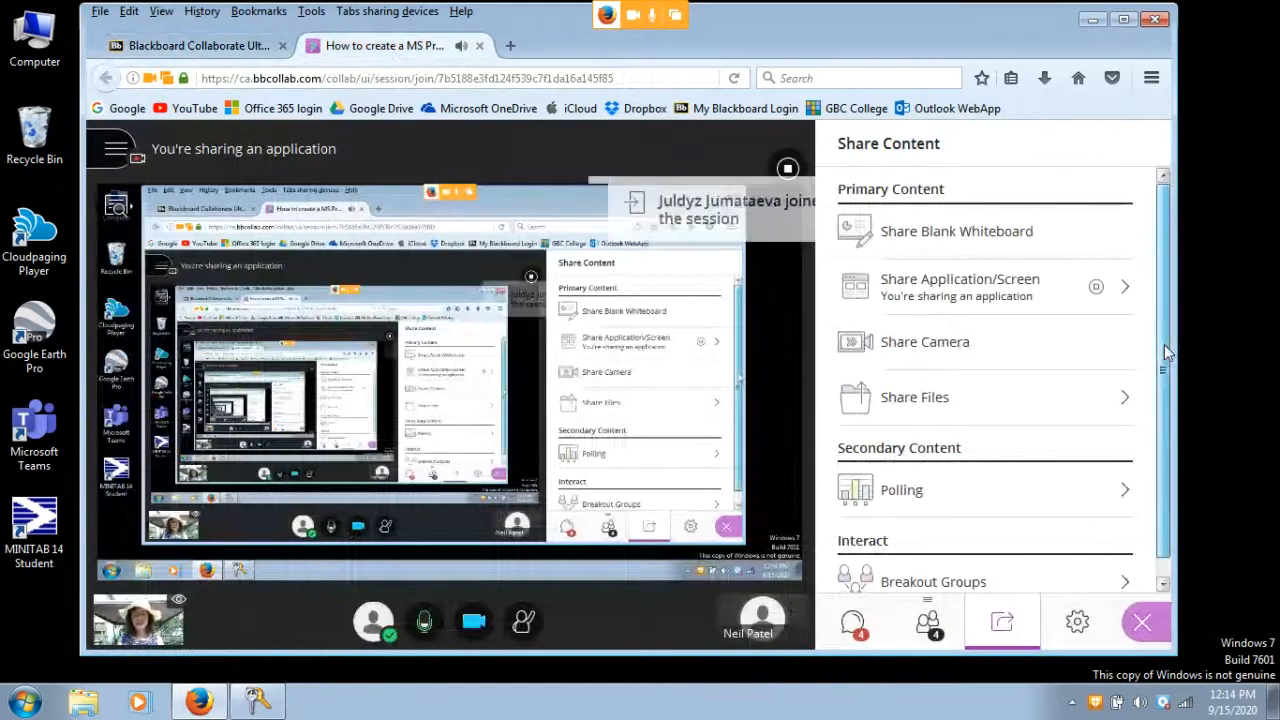
left_click_drag(1166, 353, 1168, 395)
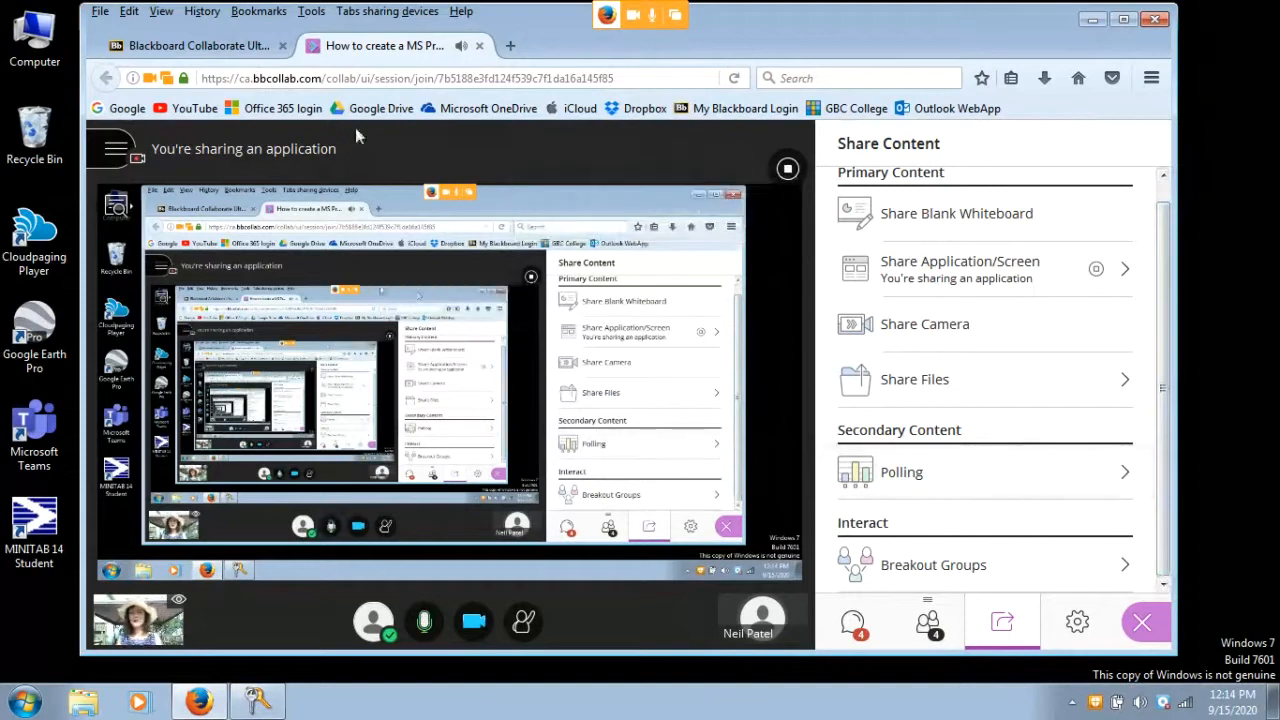
left_click(193, 48)
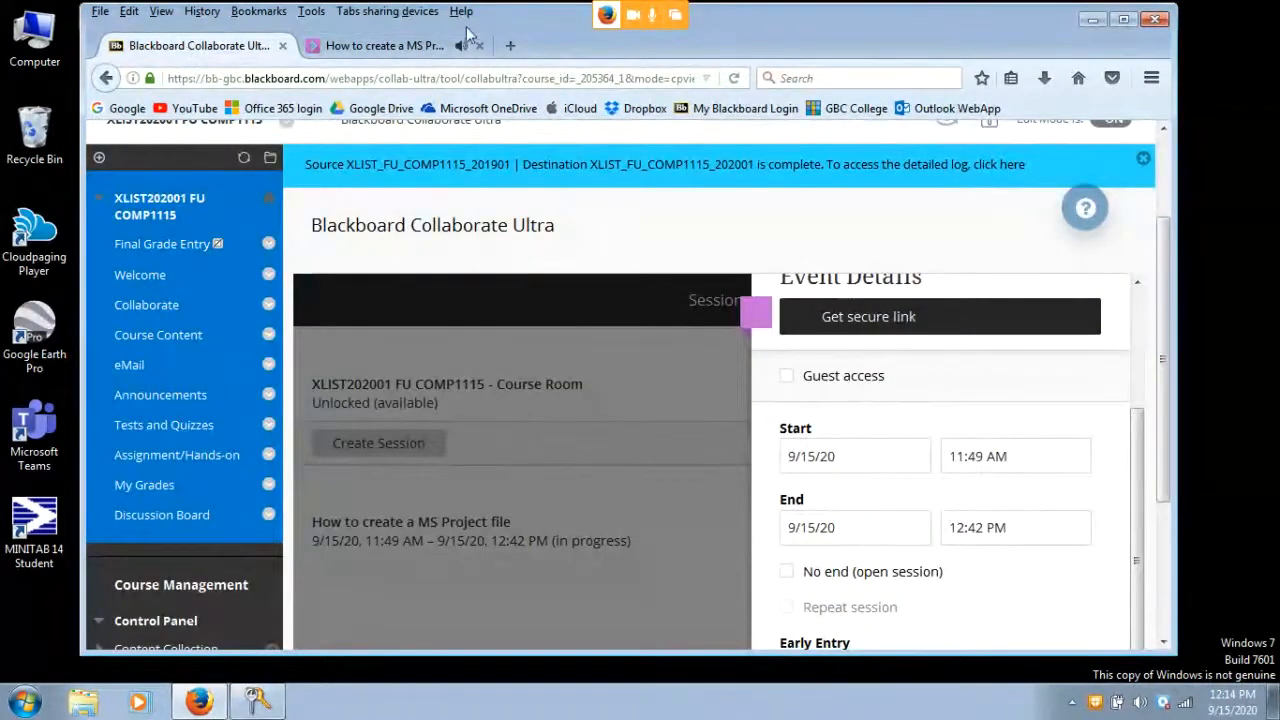
left_click_drag(530, 20, 519, 22)
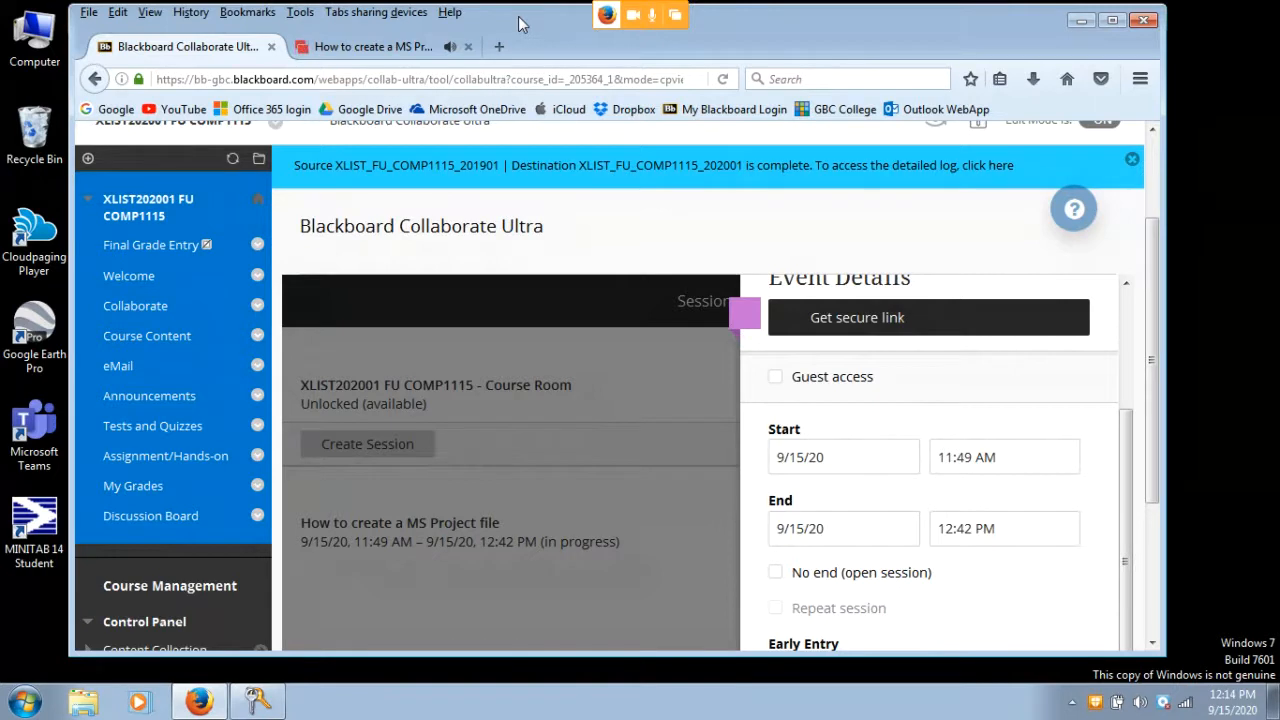
left_click(499, 47)
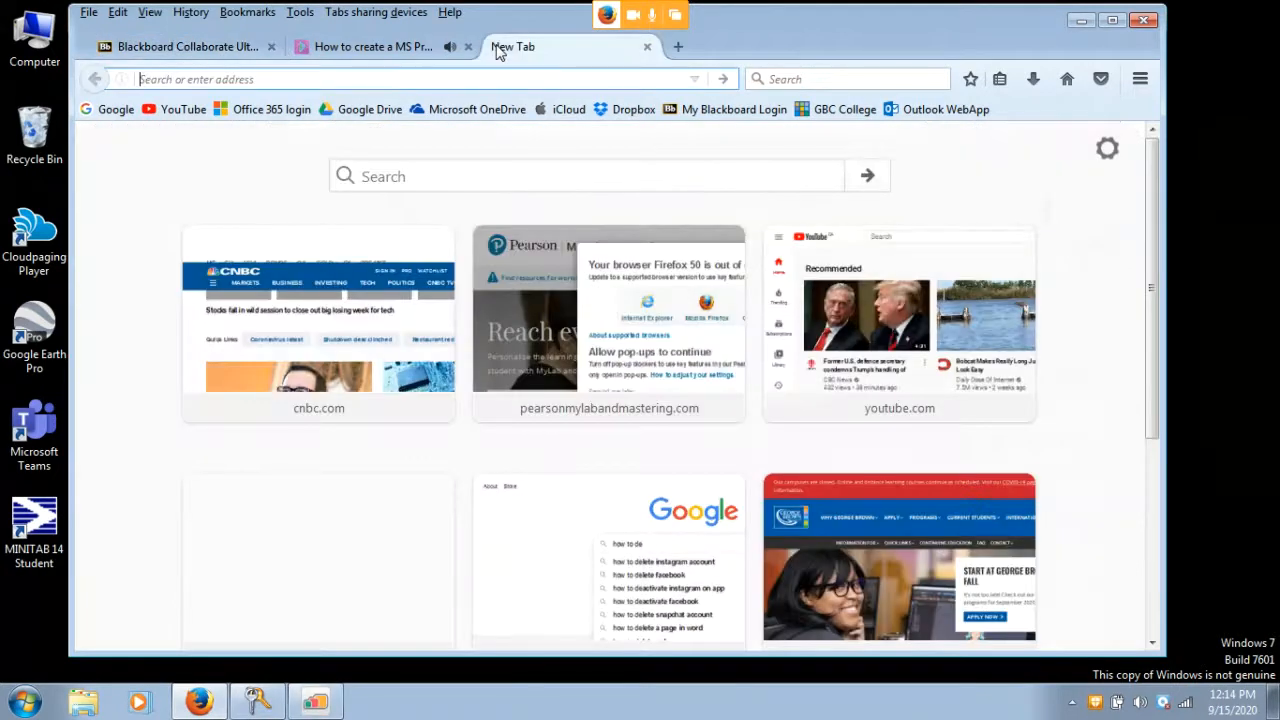
type("ww")
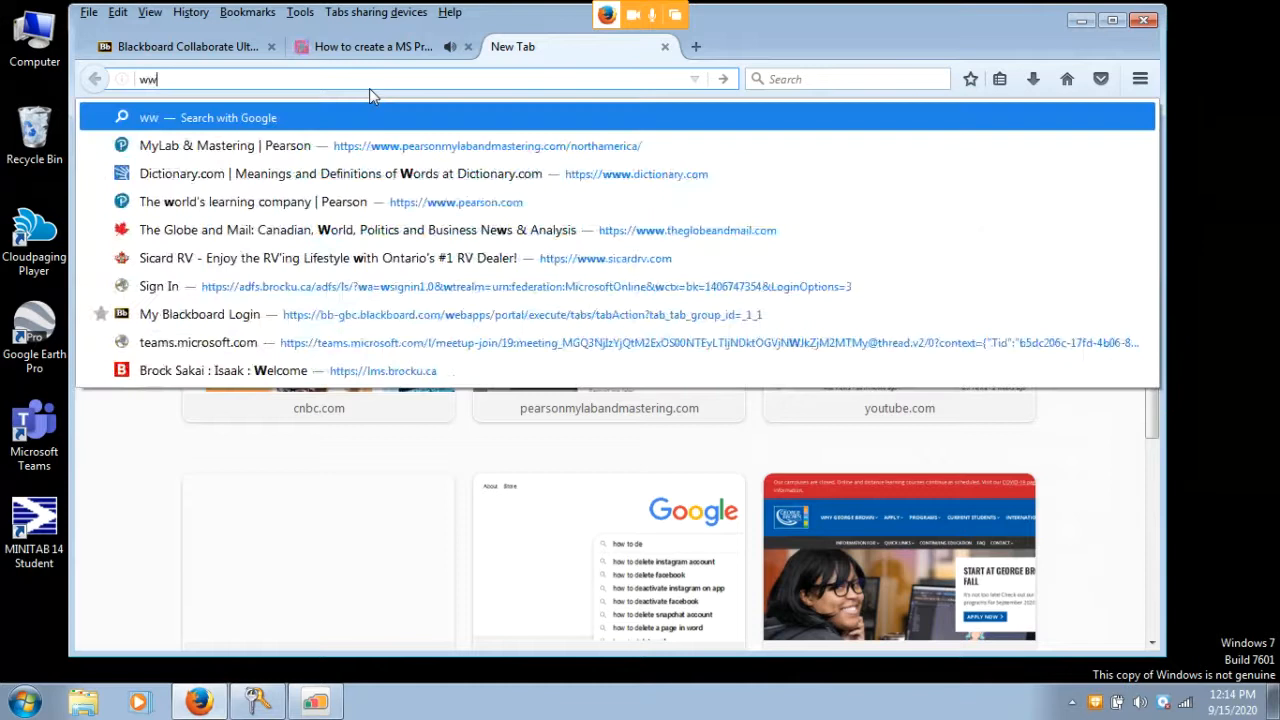
type("w.vital")
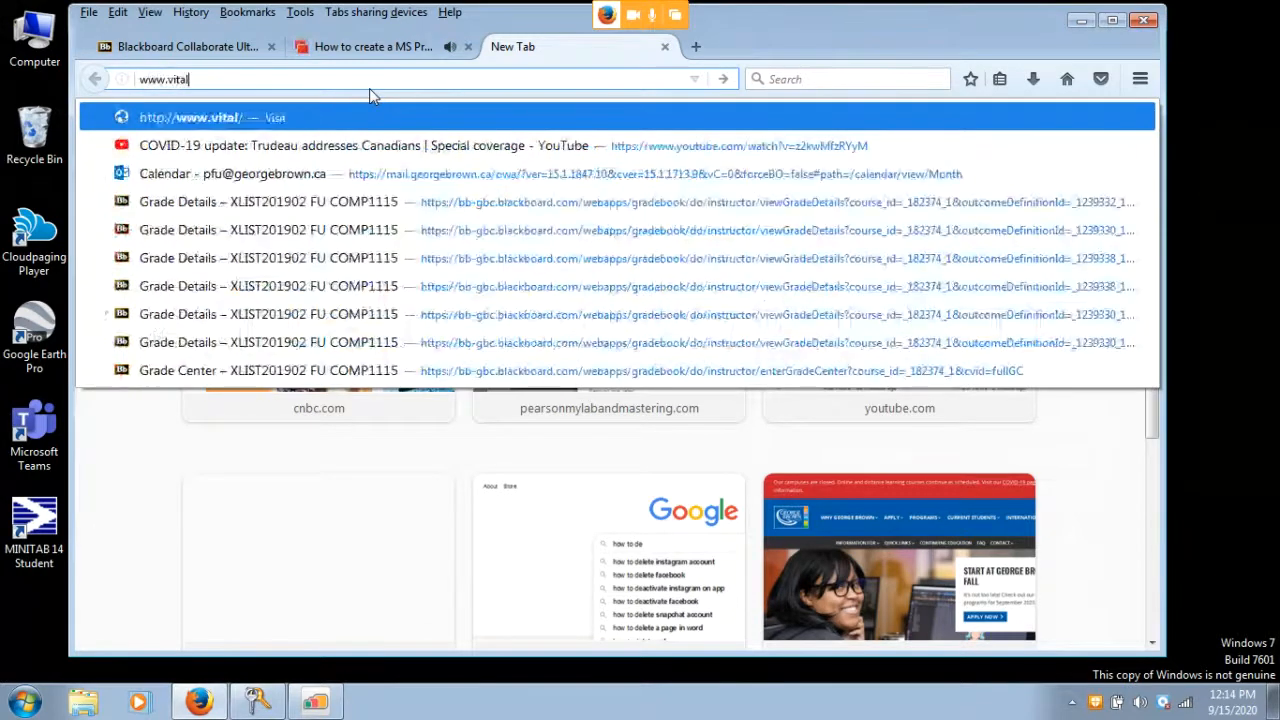
type("source.com")
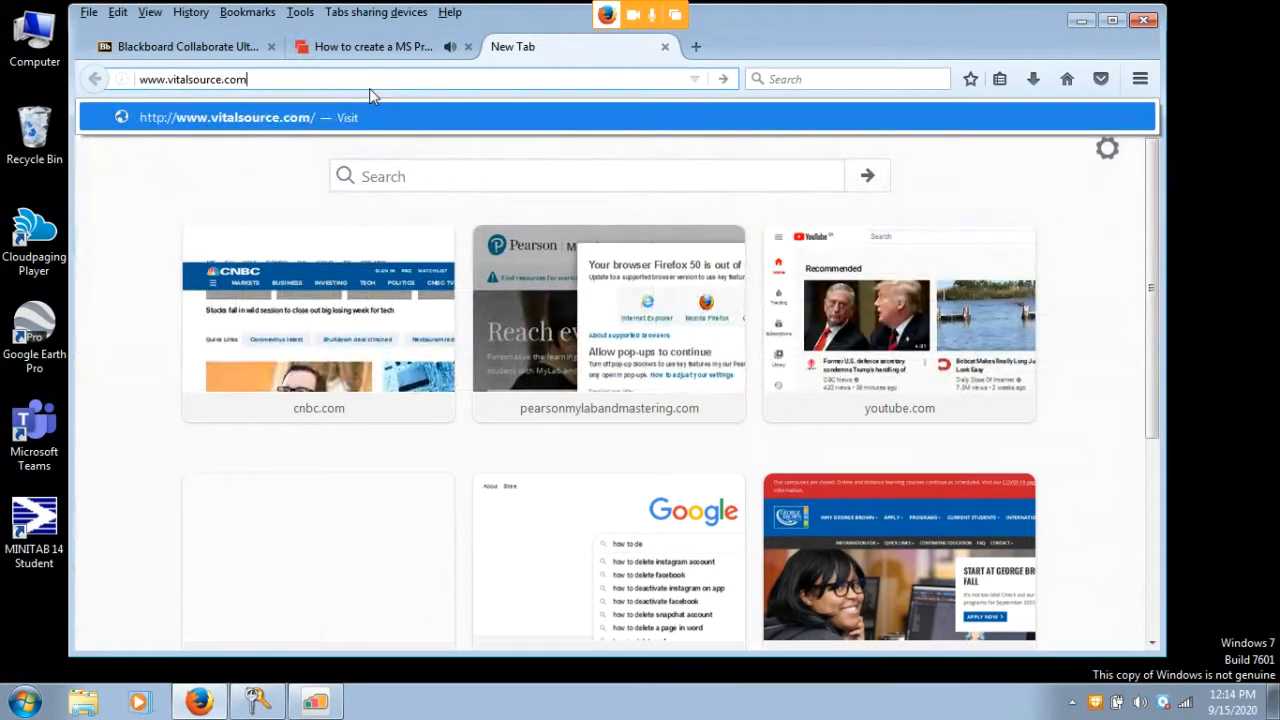
key("Return")
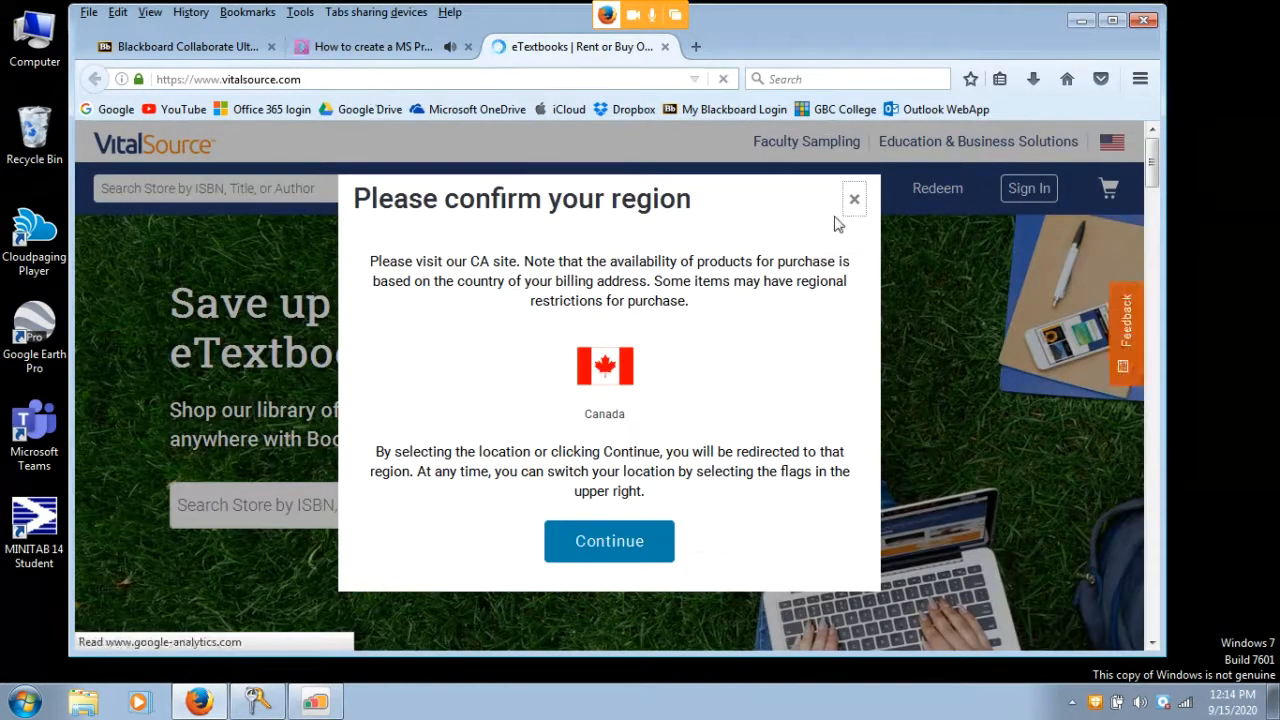
left_click(853, 200)
left_click(840, 190)
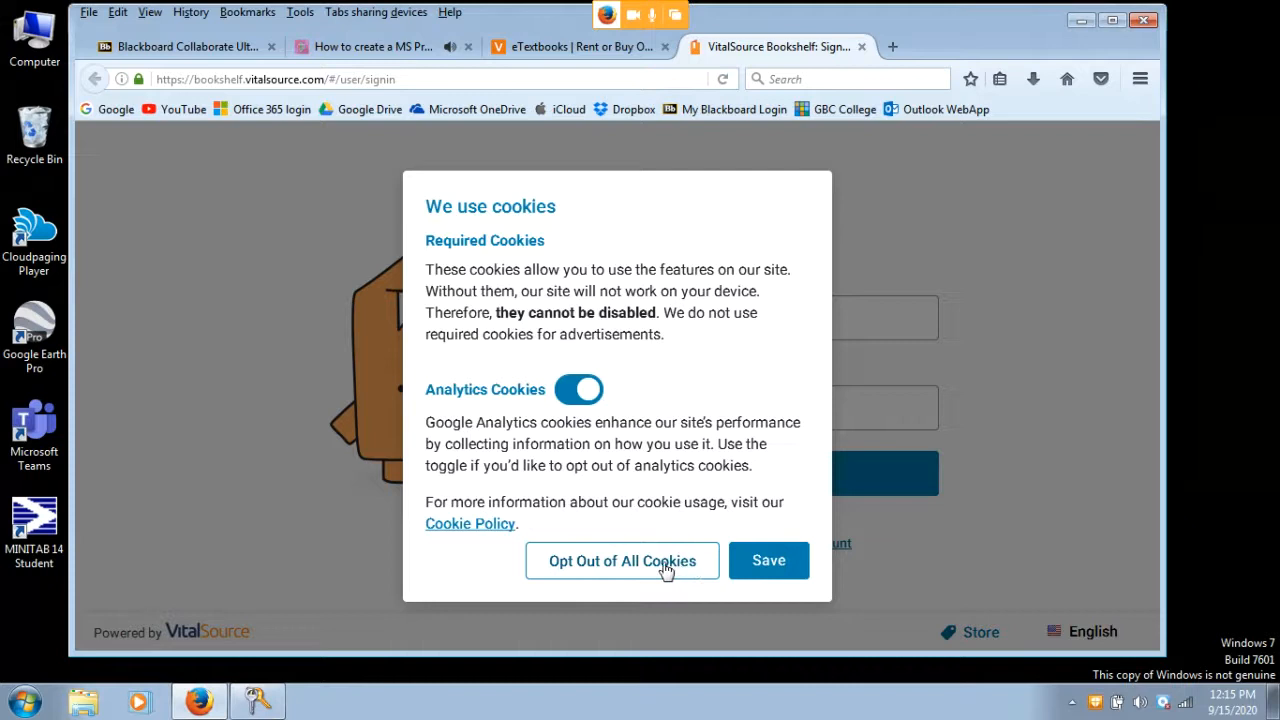
Accept the cookie settings, enter the account e-mail and password, and sign in
left_click(762, 565)
left_click(693, 318)
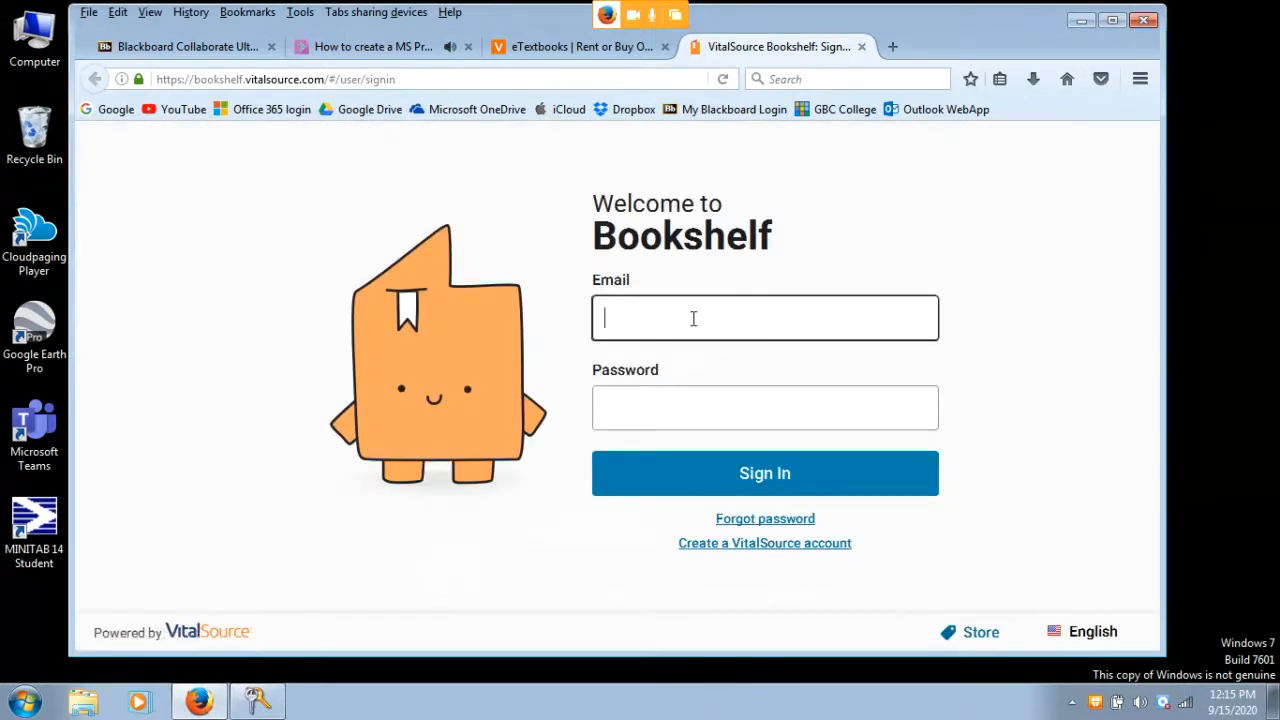
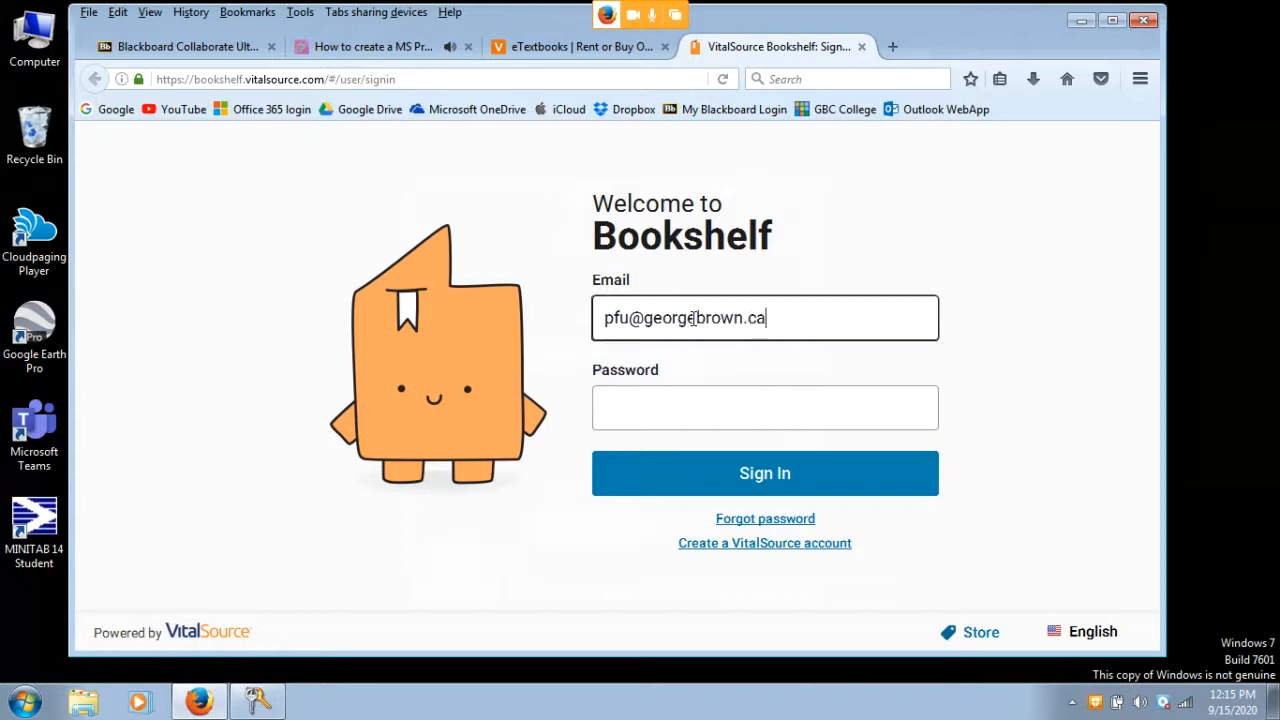
left_click(688, 401)
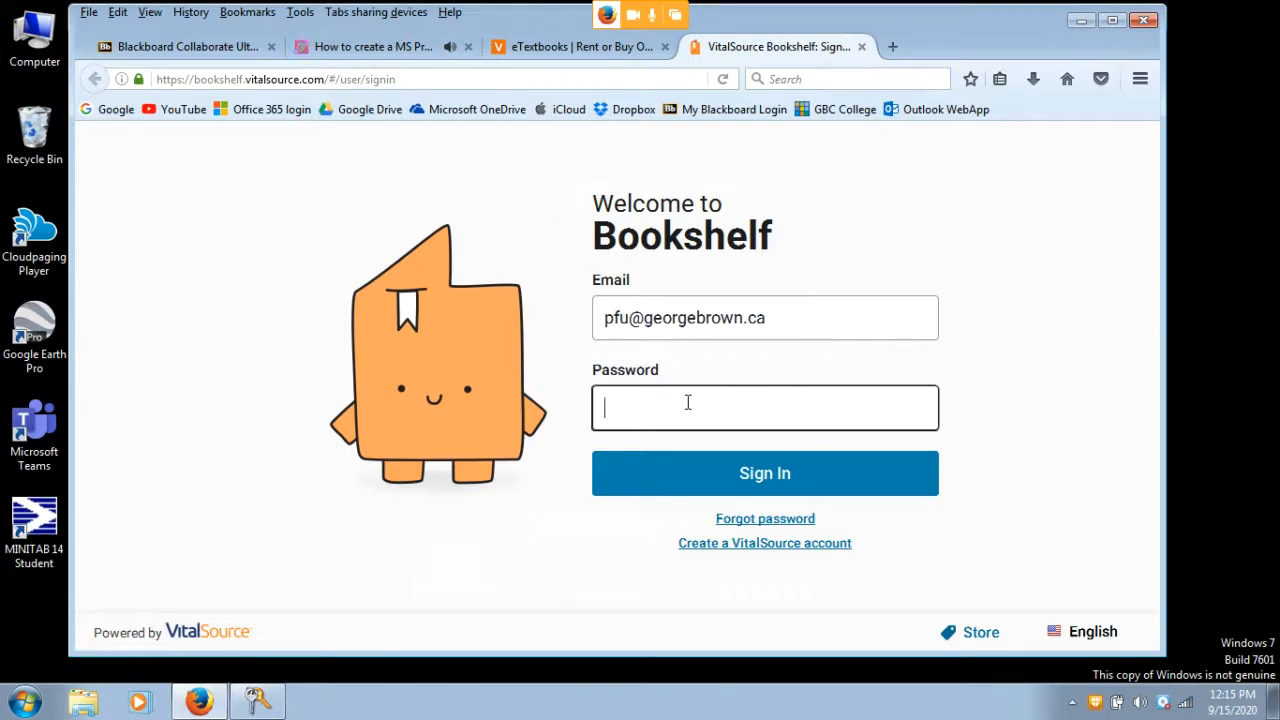
type("********")
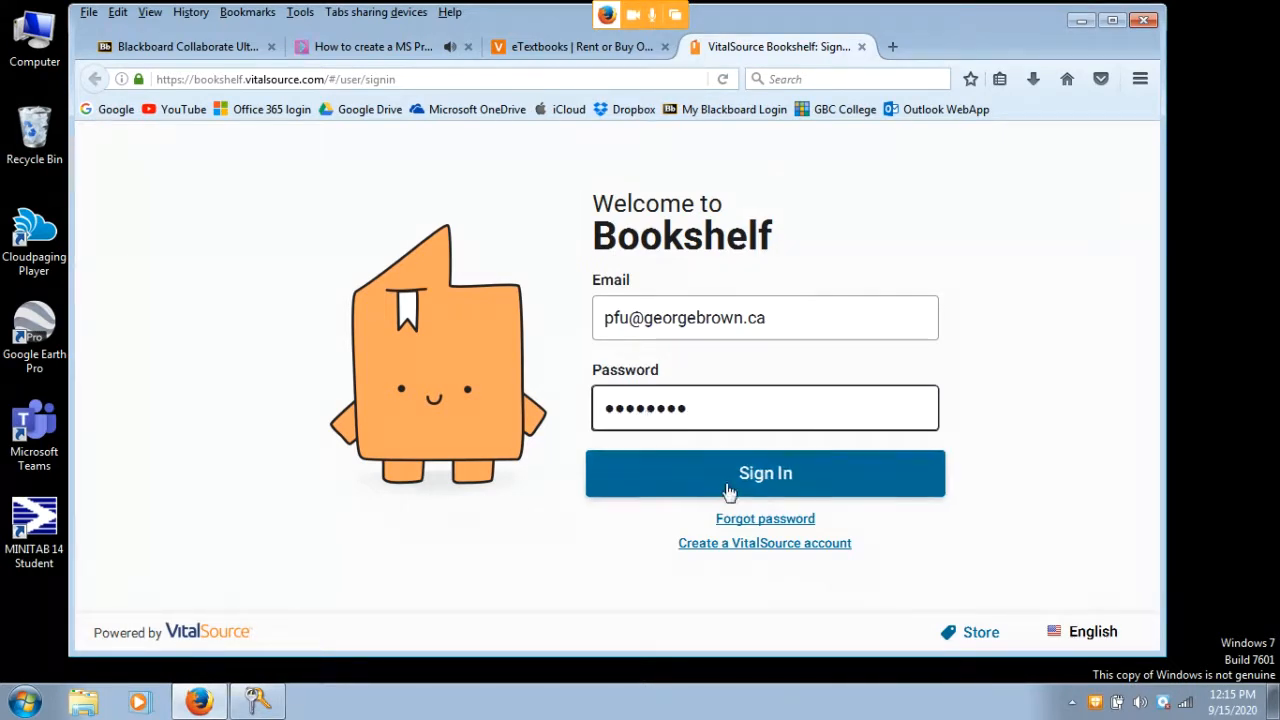
left_click(754, 488)
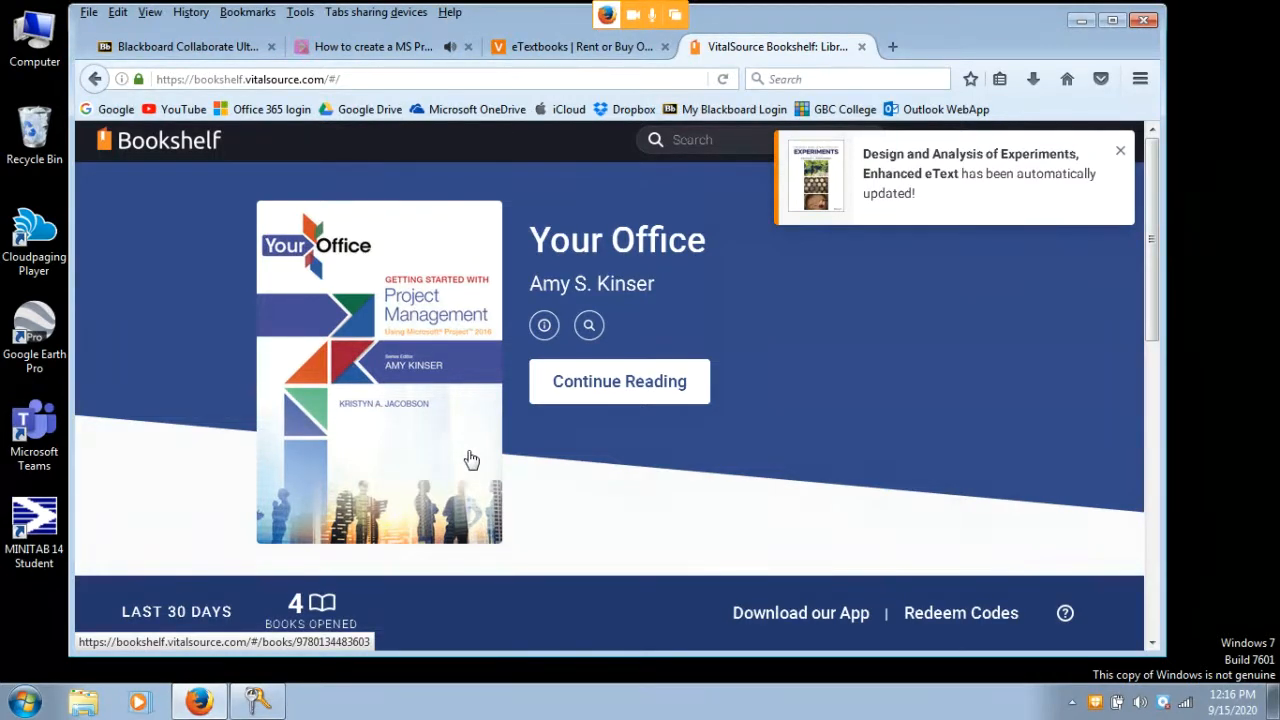
Continue reading the Your Office book and scroll to the Job Search Portfolio exercise
left_click(593, 385)
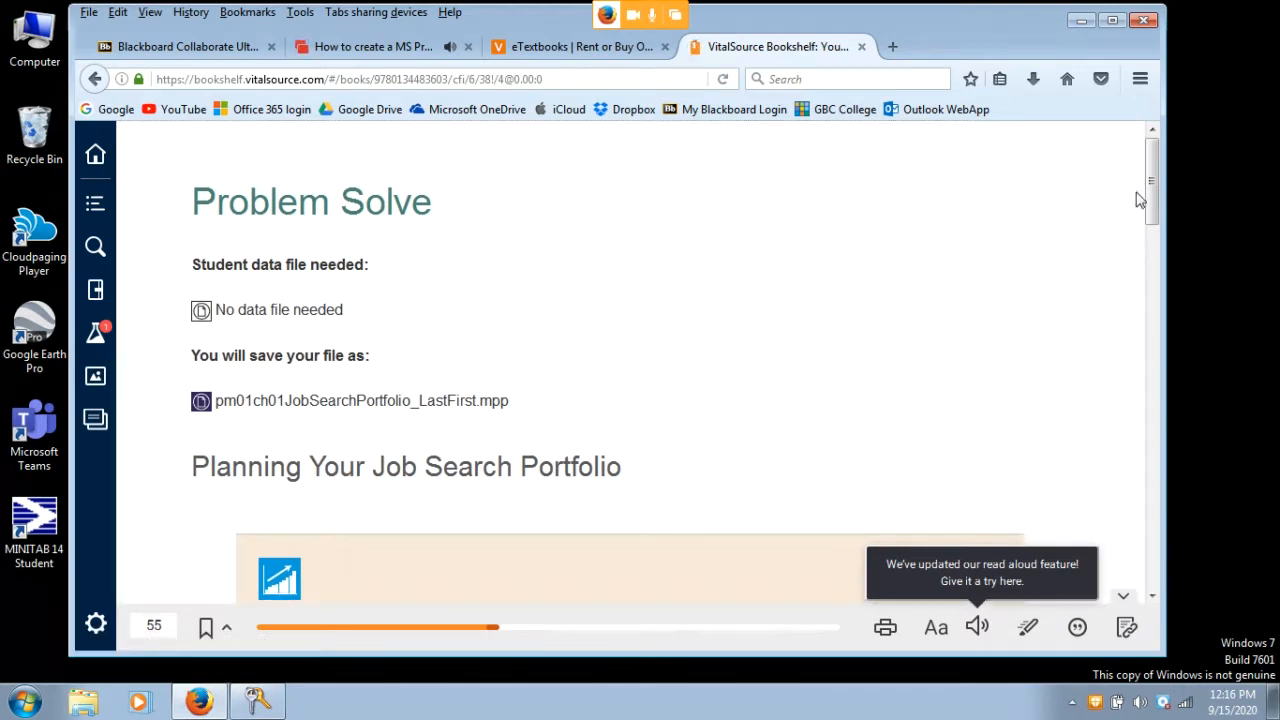
left_click_drag(1153, 209, 1145, 311)
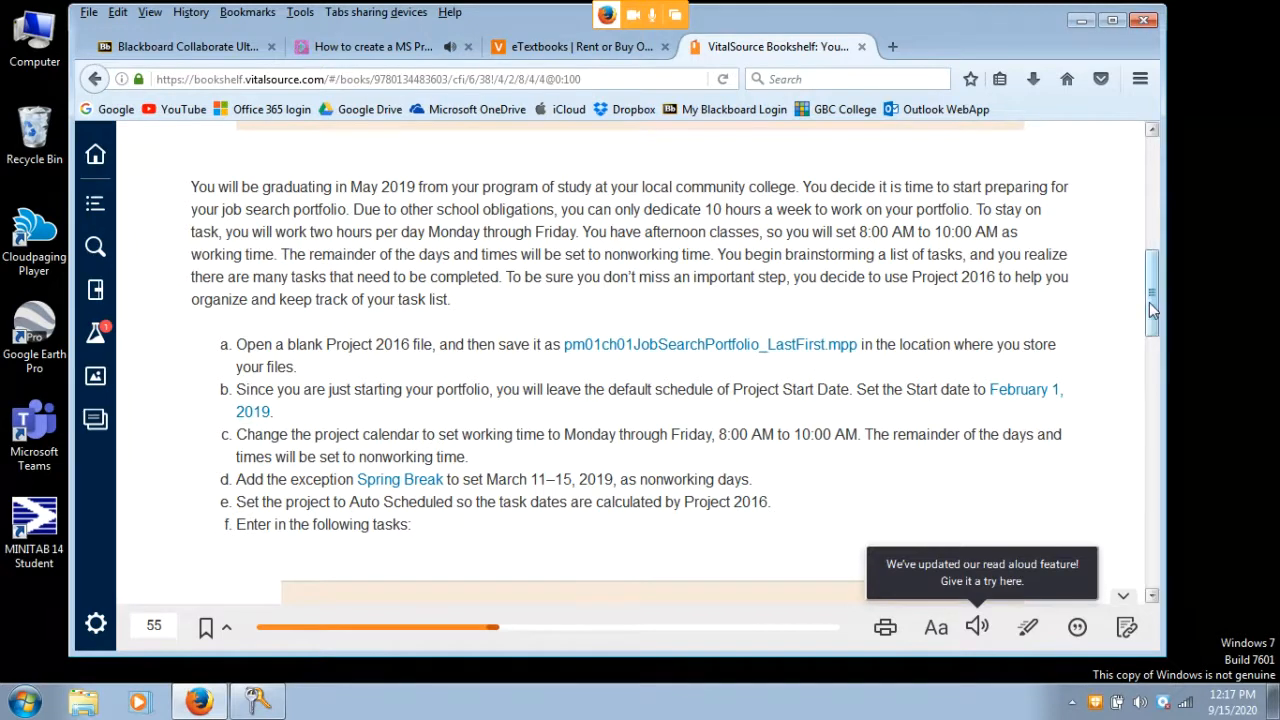
left_click_drag(1151, 311, 1152, 316)
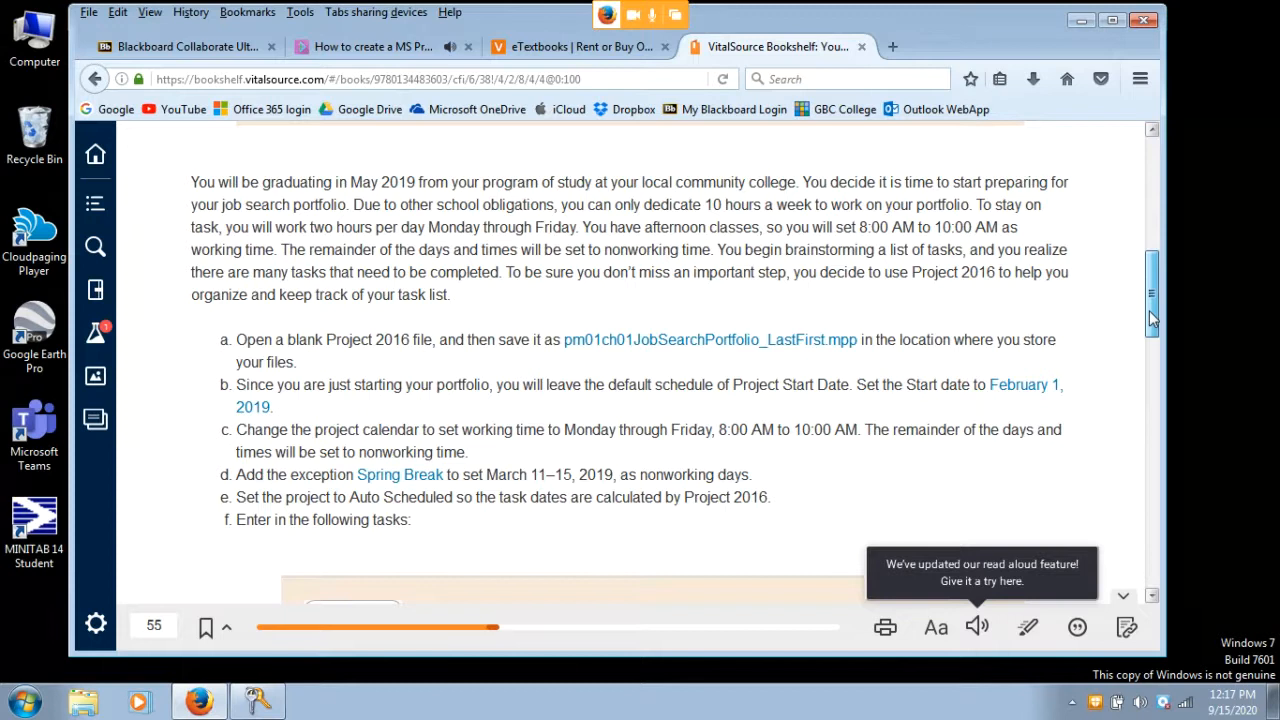
left_click_drag(1151, 318, 1152, 333)
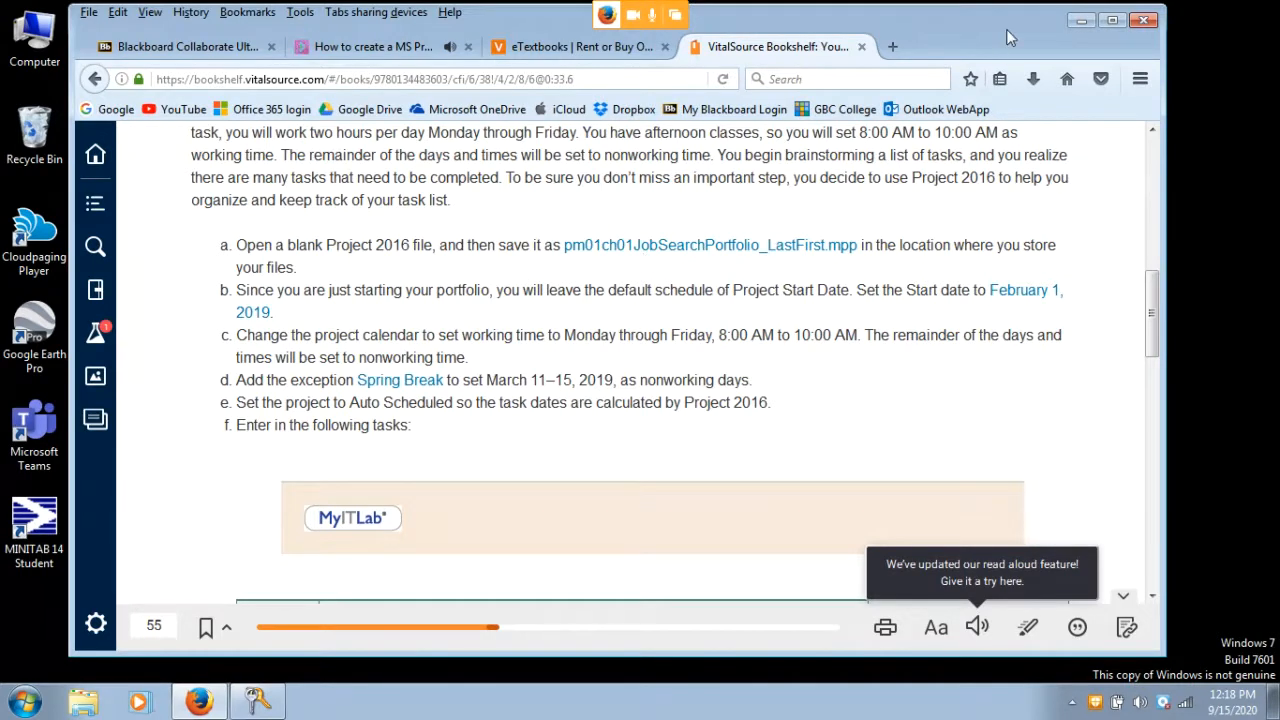
left_click_drag(1005, 29, 973, 25)
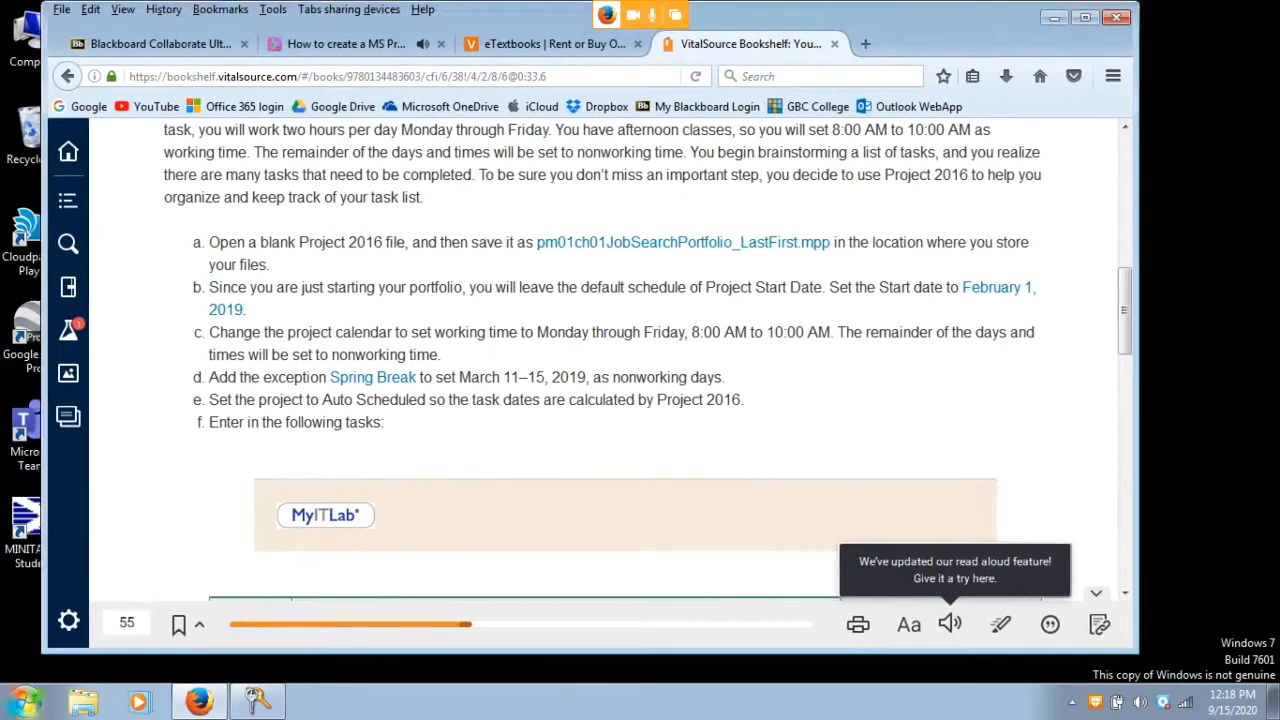
Launch Project 2016 from the Microsoft Office 2016 programs folder
left_click(16, 708)
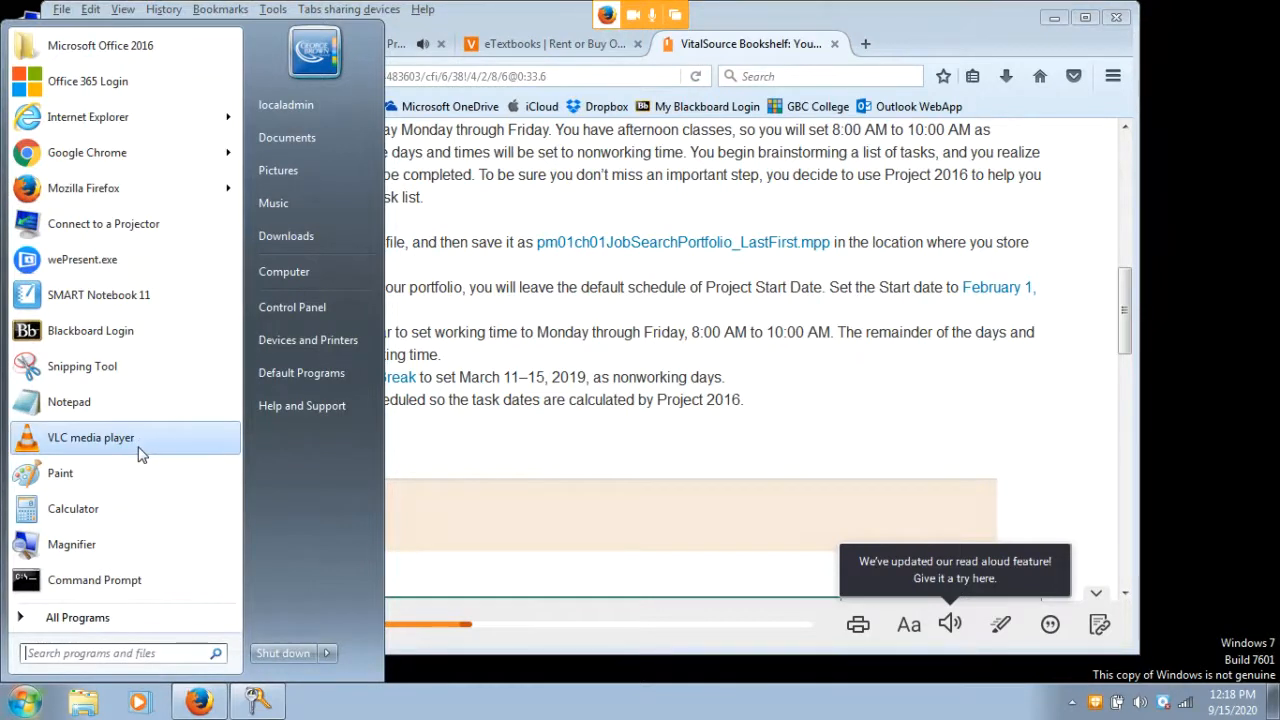
left_click(128, 57)
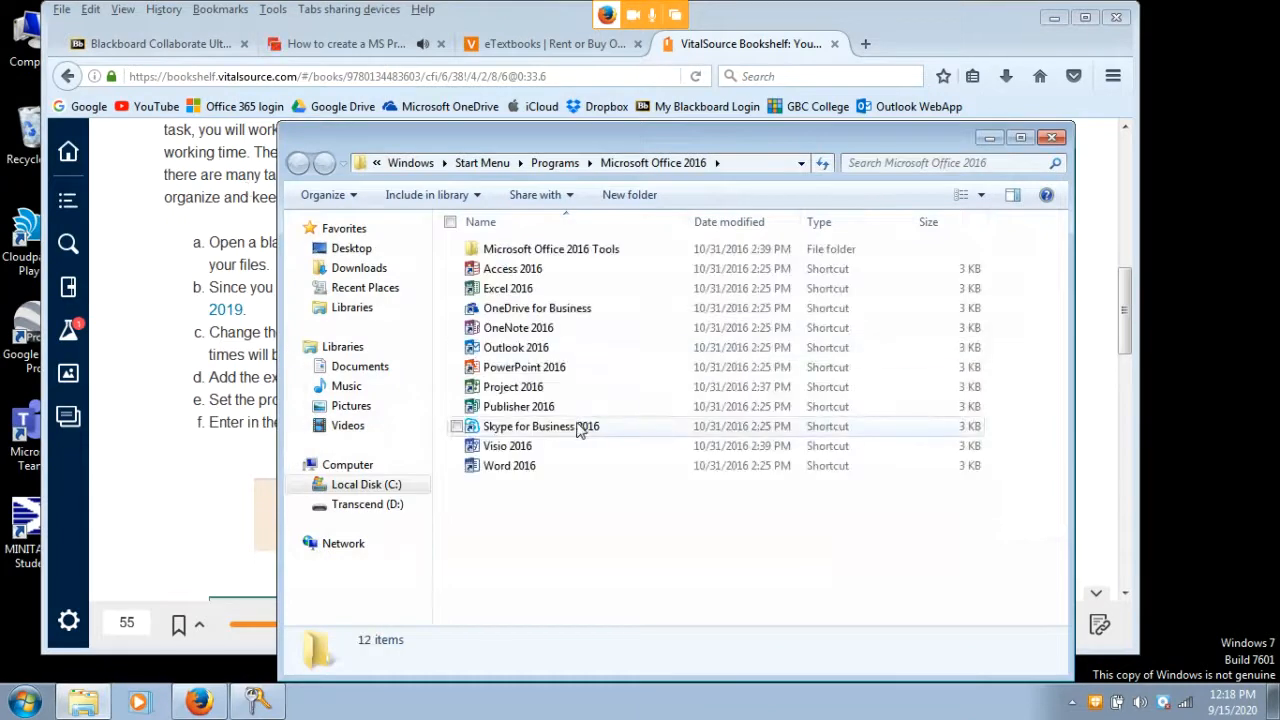
left_click(517, 390)
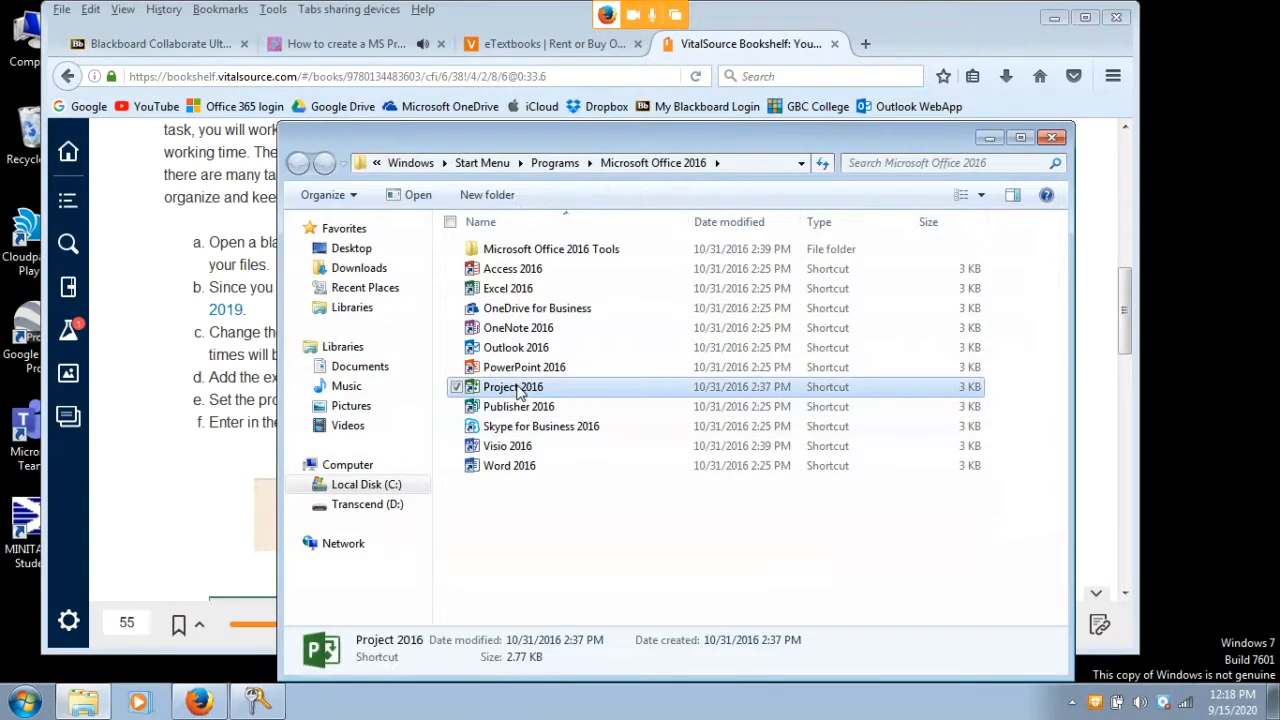
double_click(515, 388)
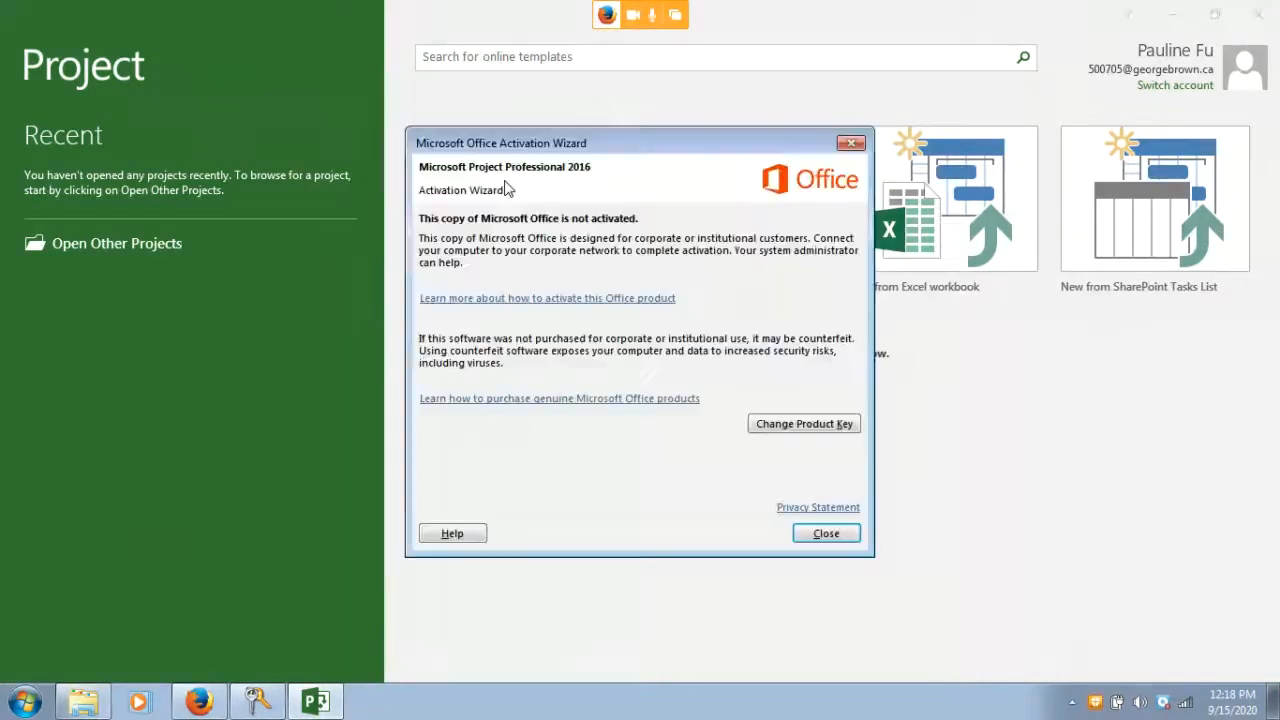
Dismiss the activation notice, create a Blank Project, and go to the File backstage
left_click(828, 534)
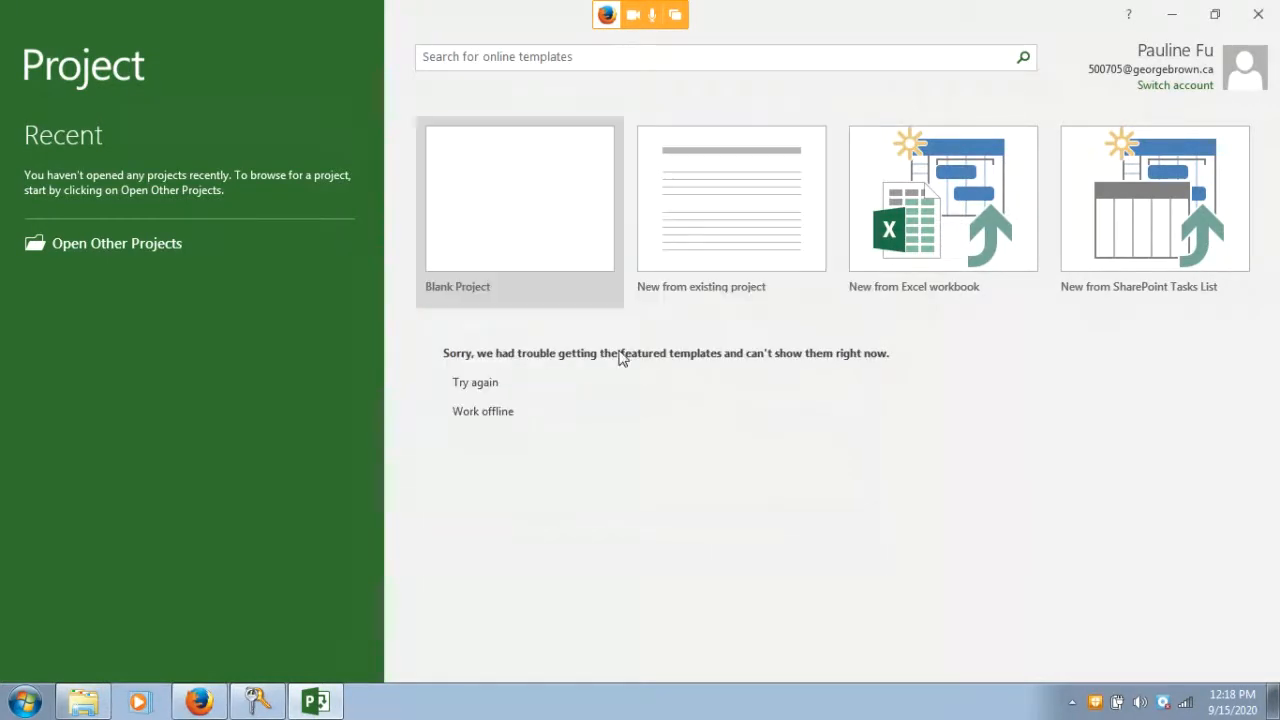
left_click(480, 214)
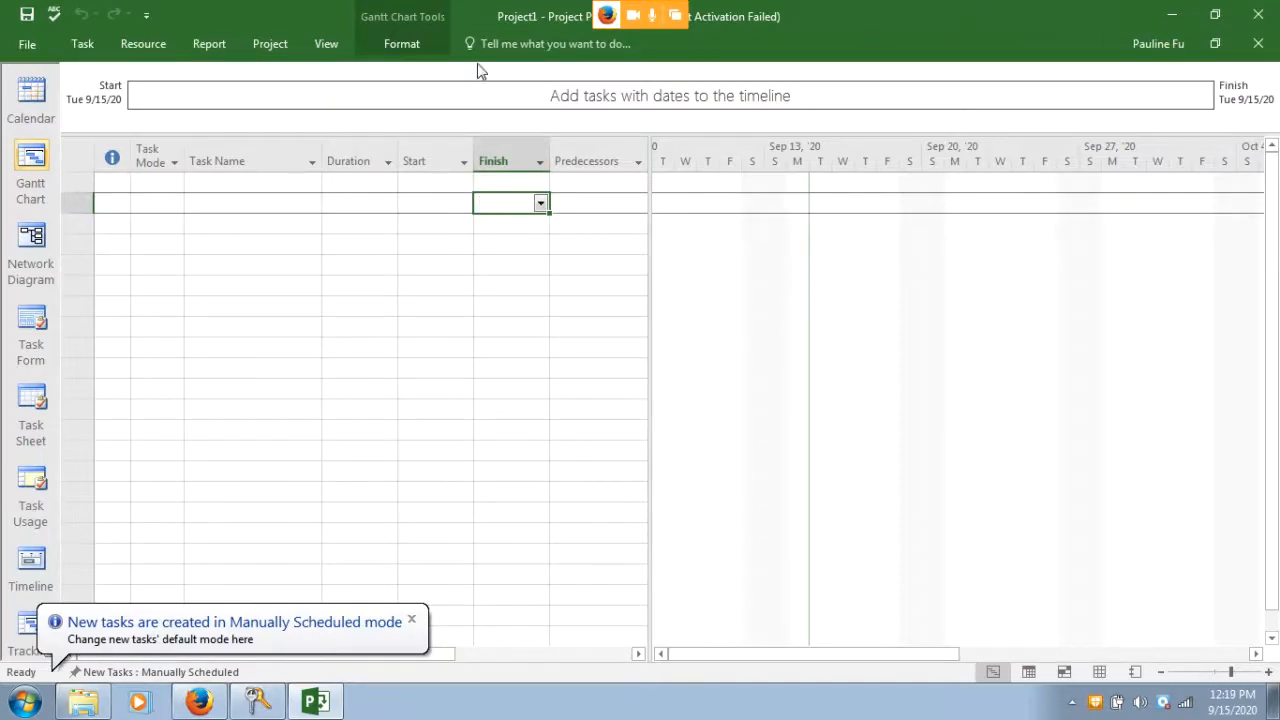
left_click(25, 47)
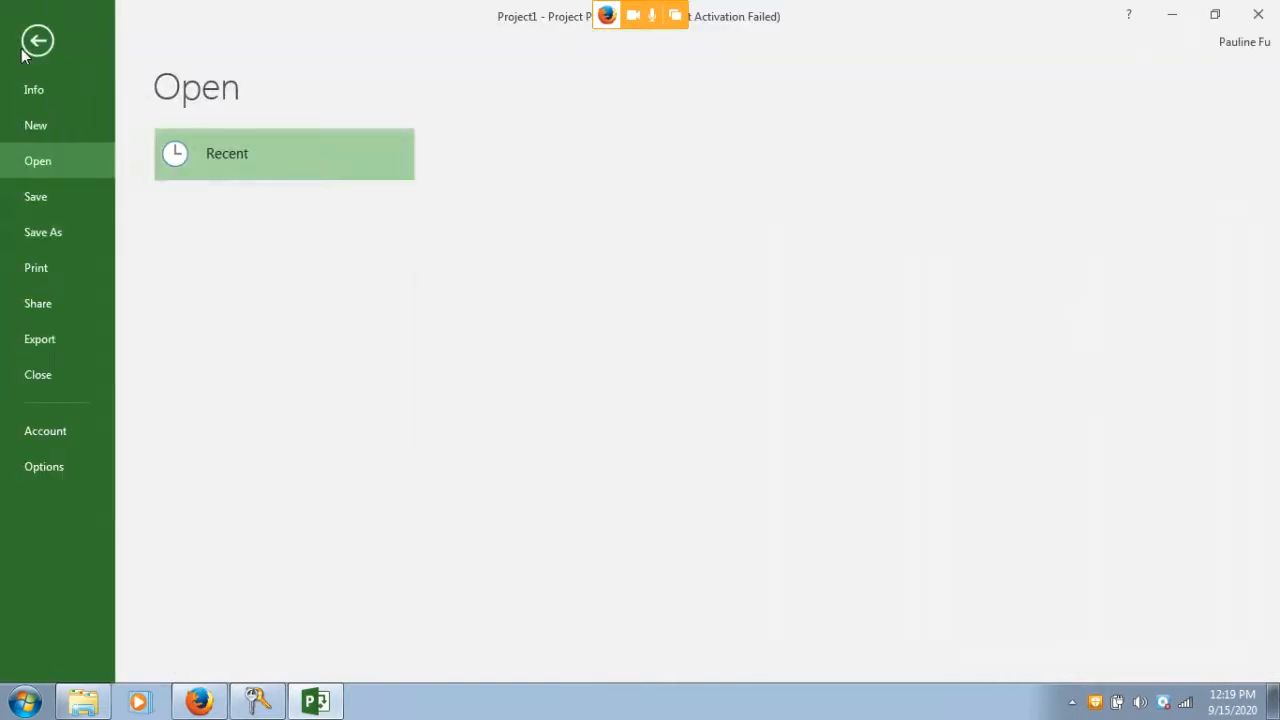
From Save As on This PC, create and open a new Hands-on folder inside comp1115
left_click(52, 232)
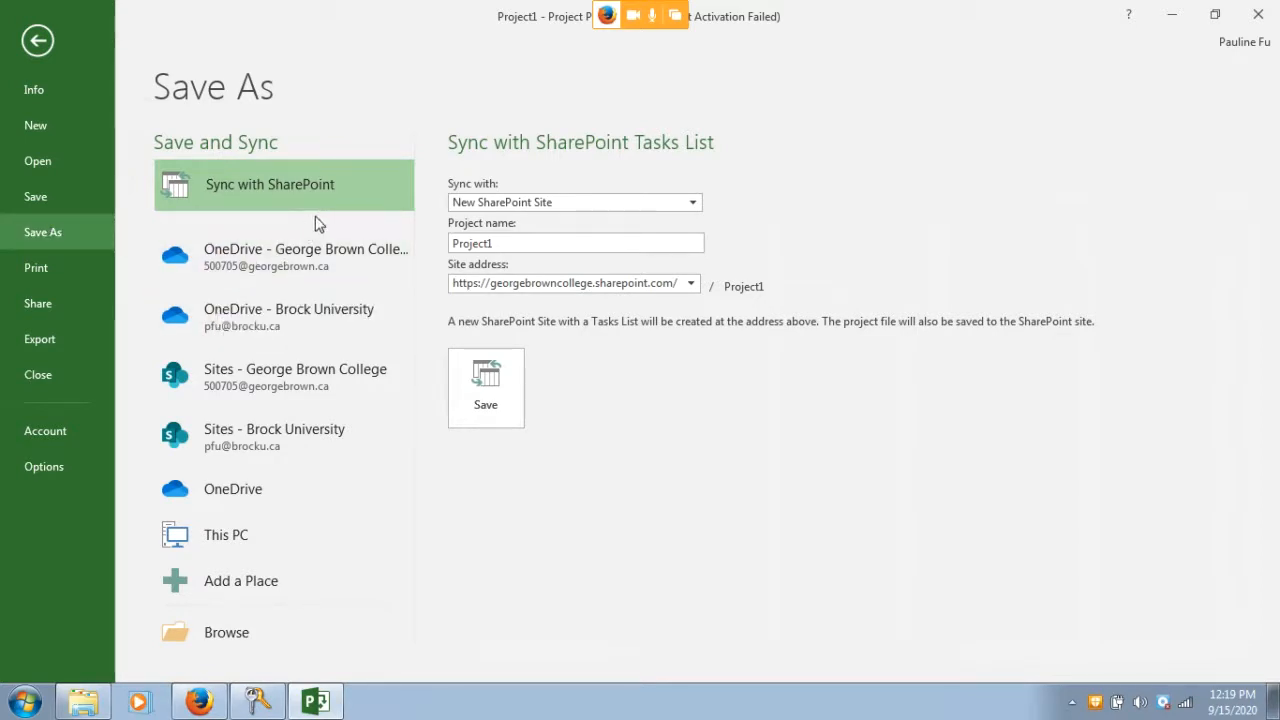
left_click(220, 540)
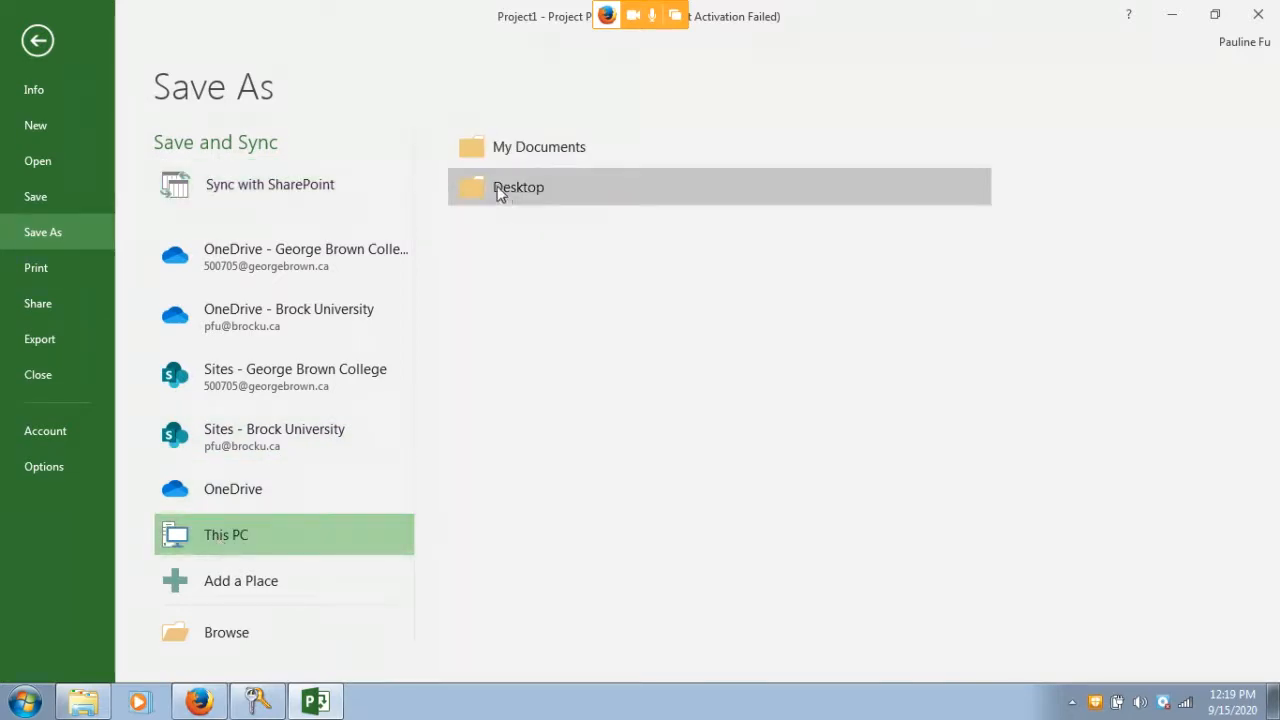
left_click(523, 150)
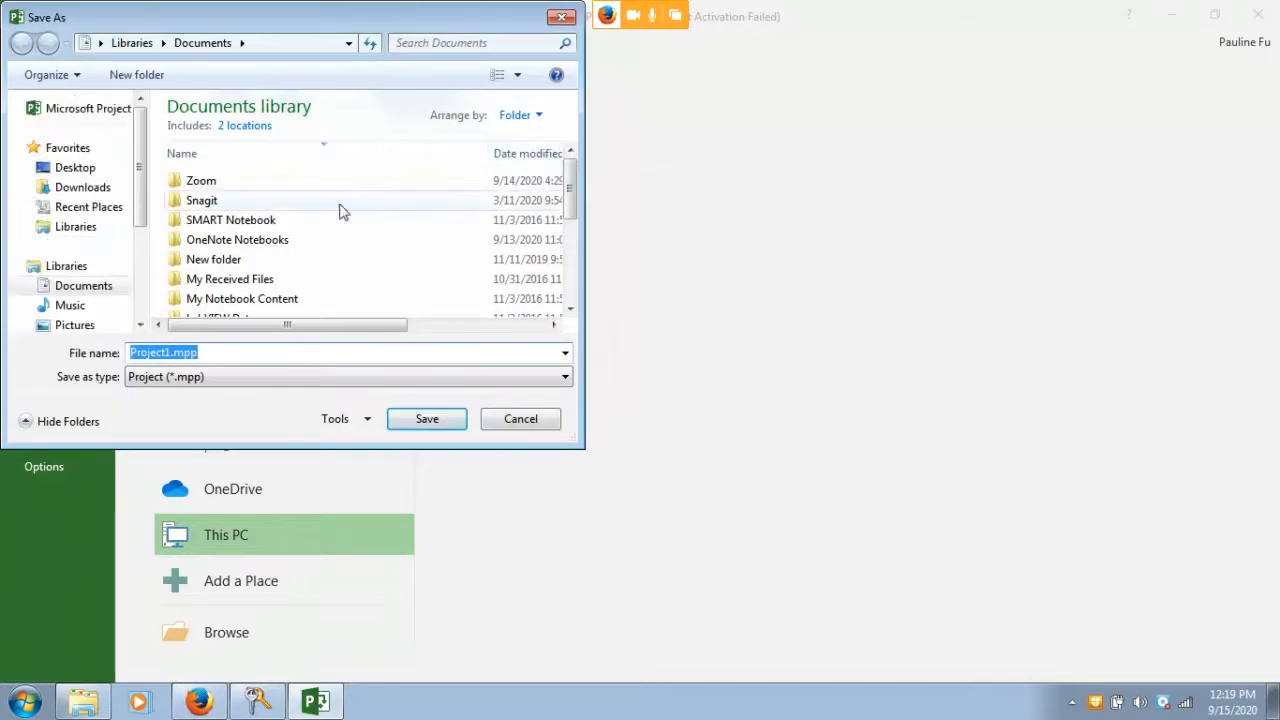
left_click_drag(569, 190, 565, 268)
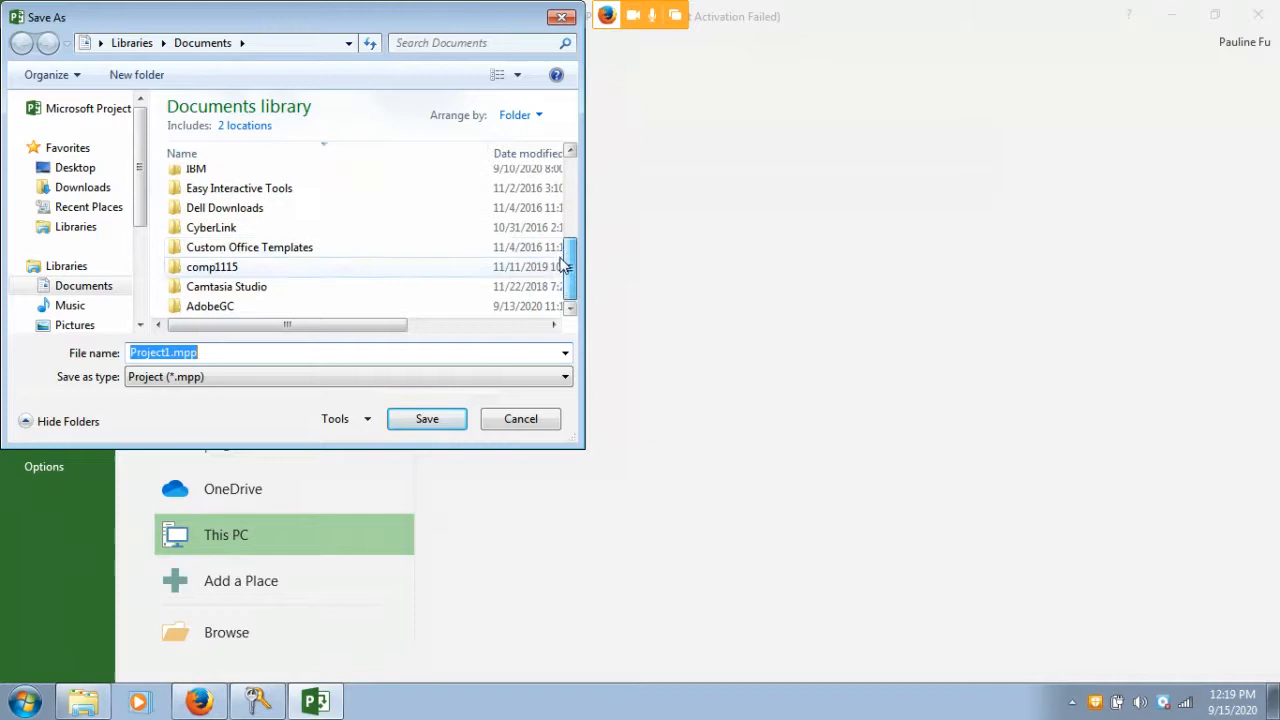
double_click(222, 272)
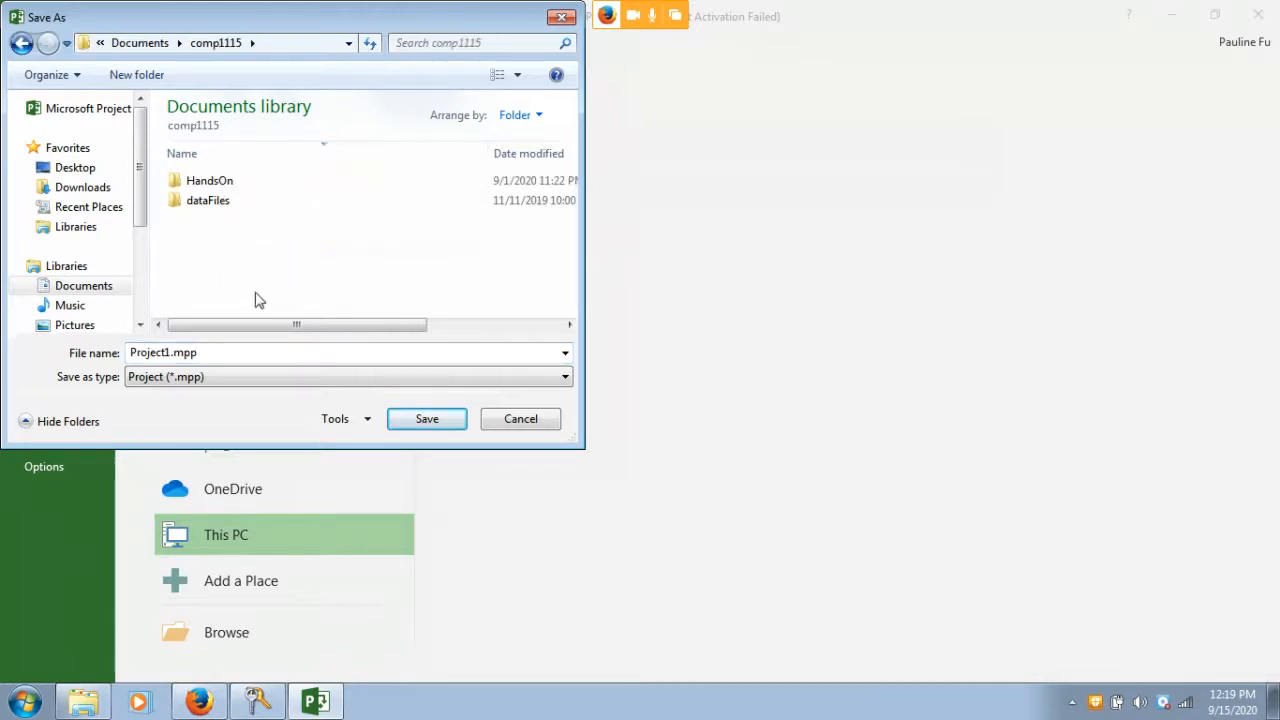
right_click(207, 262)
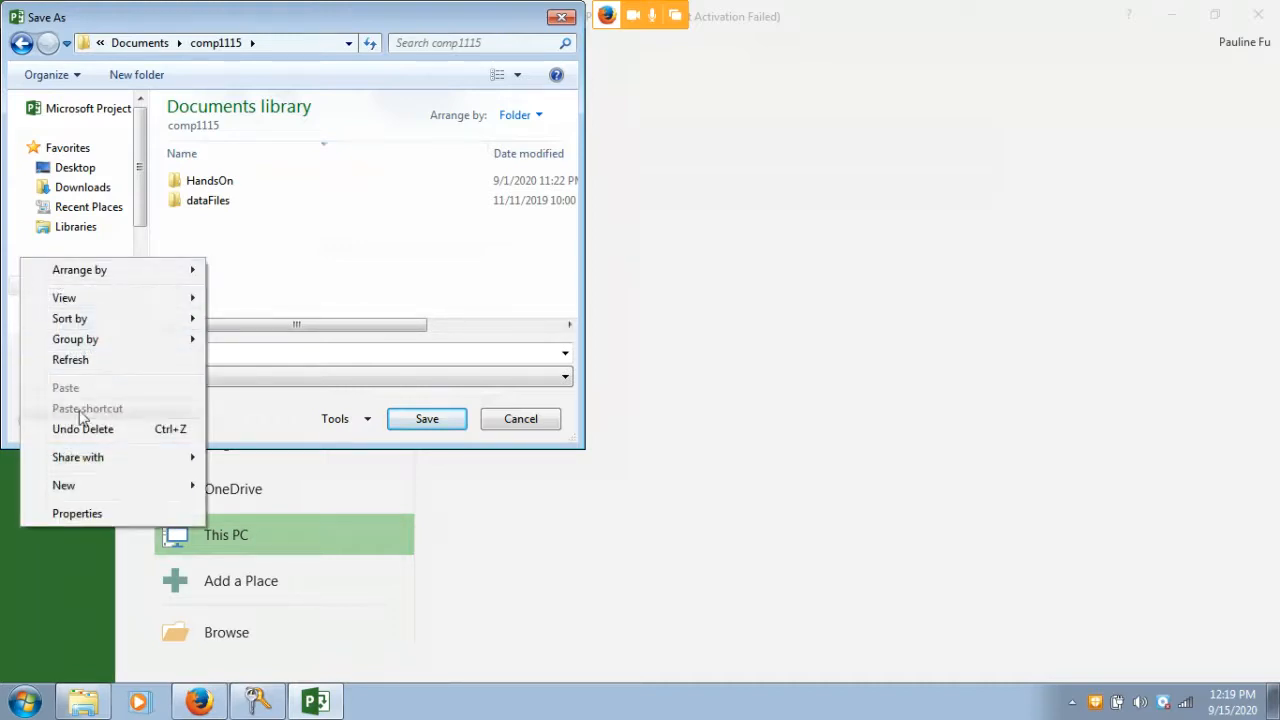
mouse_move(83, 485)
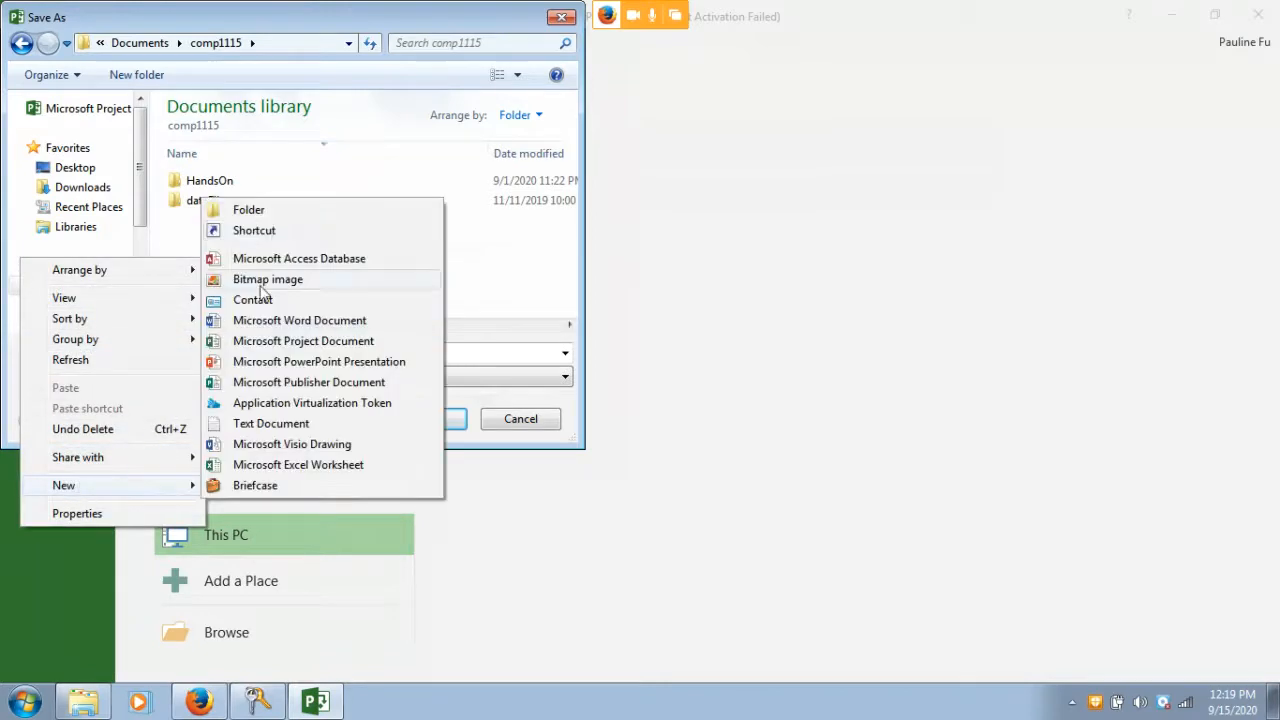
left_click(272, 211)
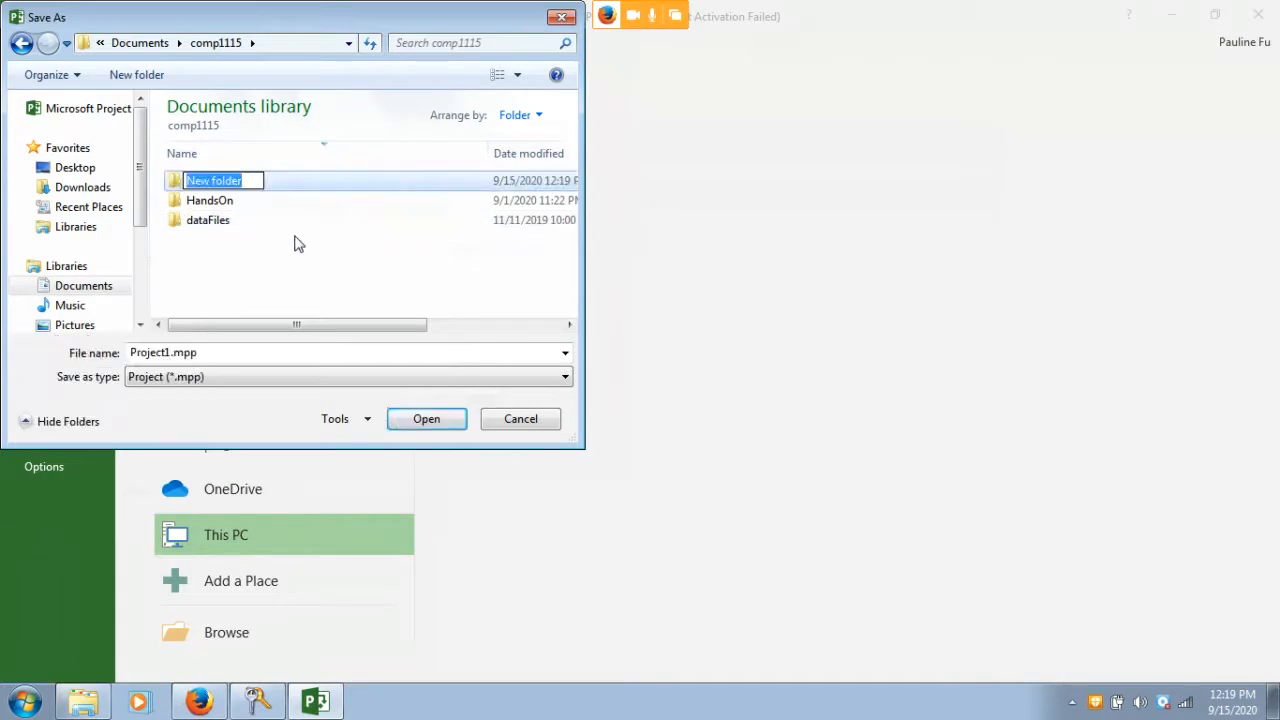
type("P")
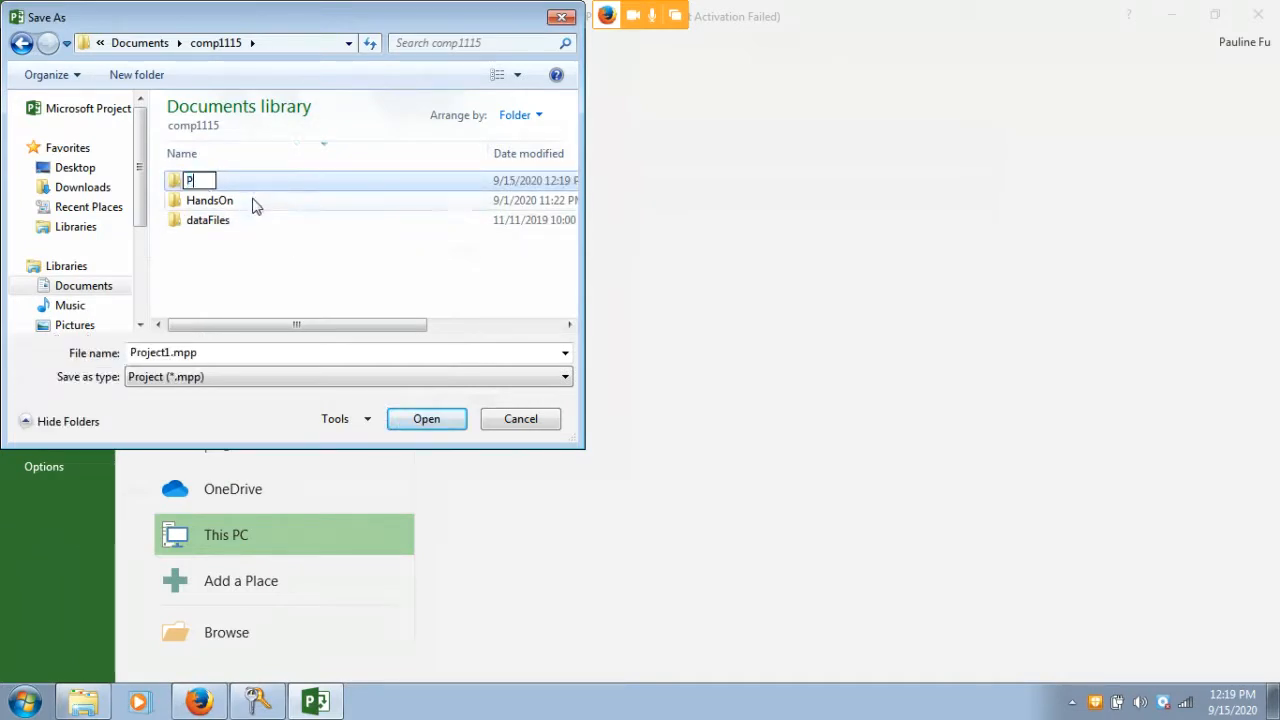
type("ractice")
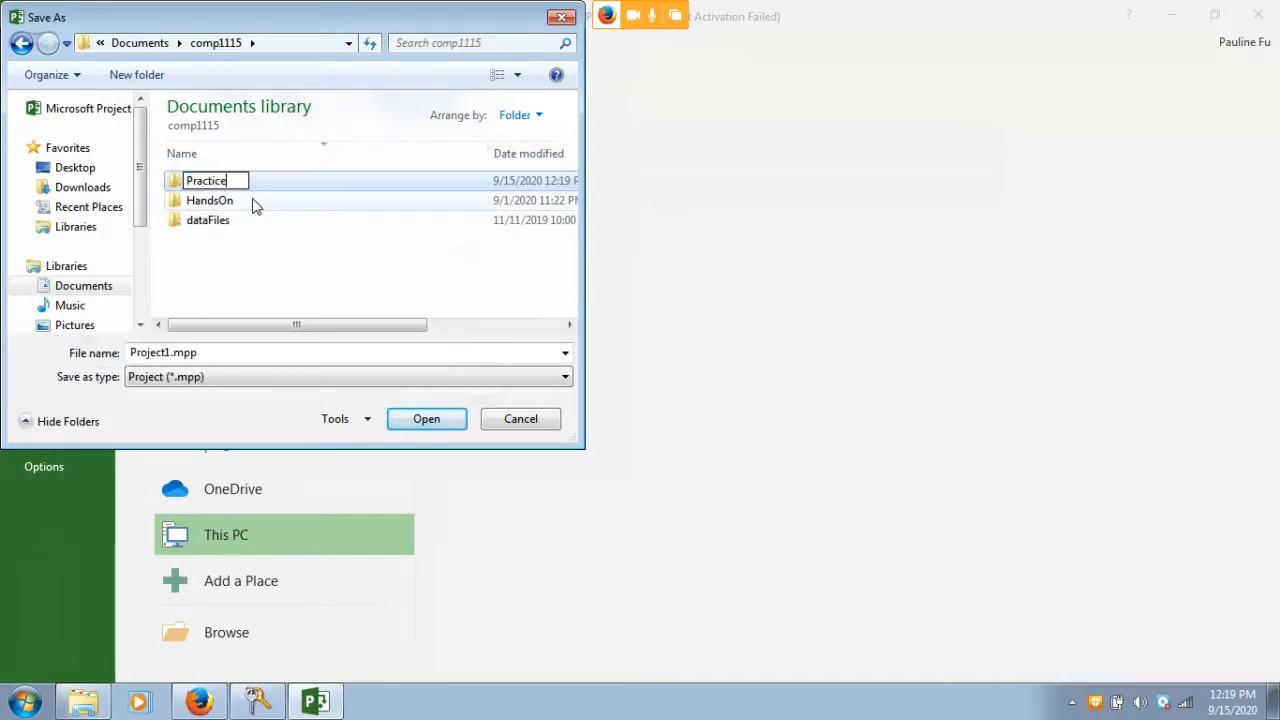
key("BackSpace")
key("BackSpace")
key("BackSpace")
key("BackSpace")
key("BackSpace")
key("BackSpace")
key("BackSpace")
key("BackSpace")
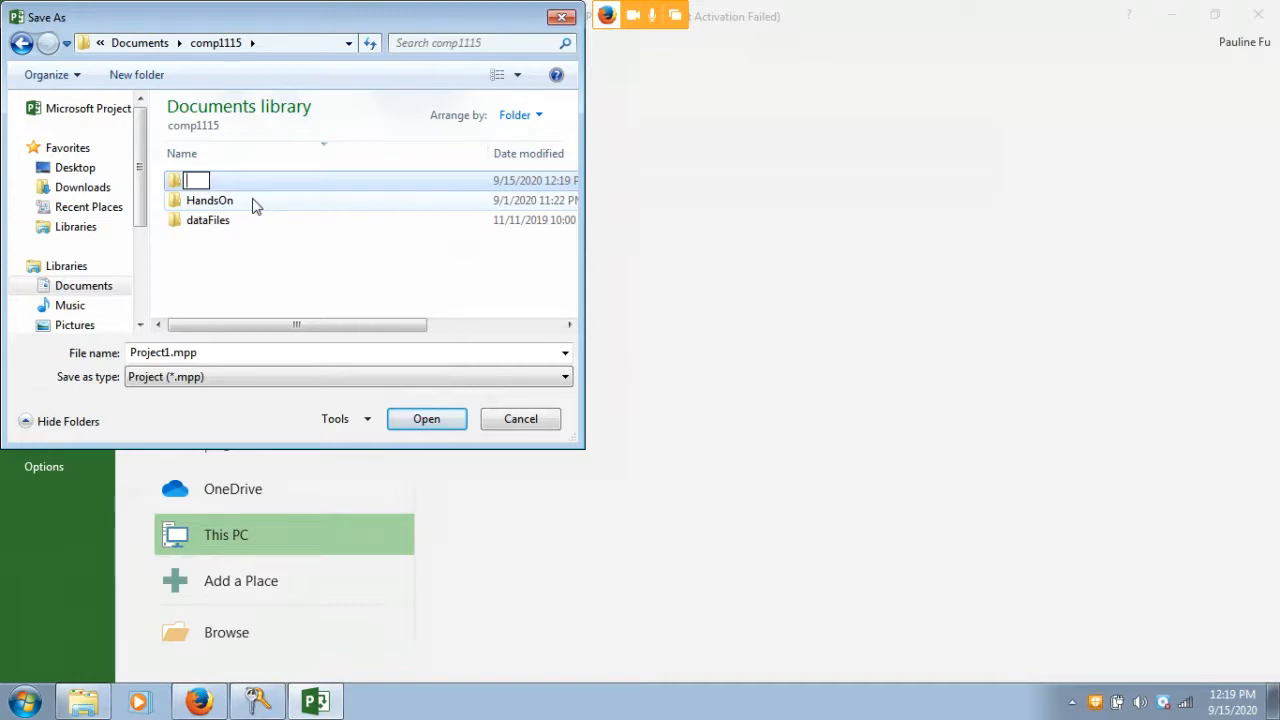
type("Hands-on")
left_click(240, 258)
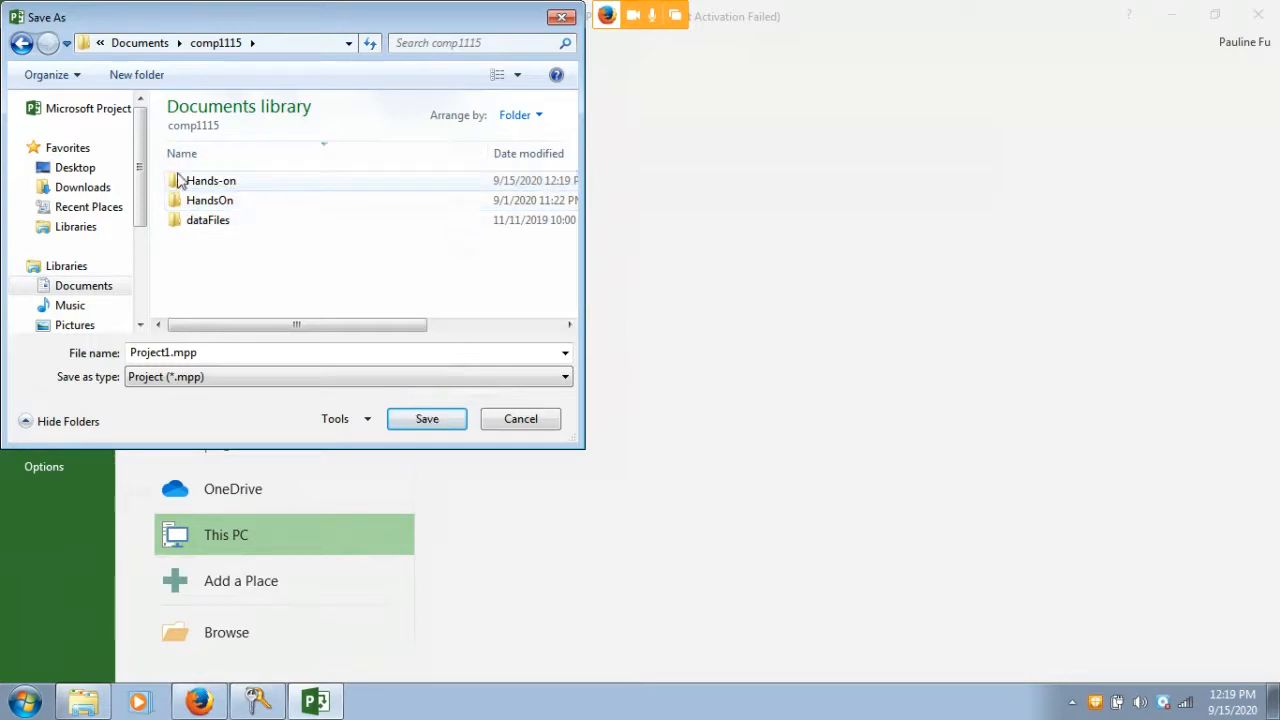
double_click(210, 181)
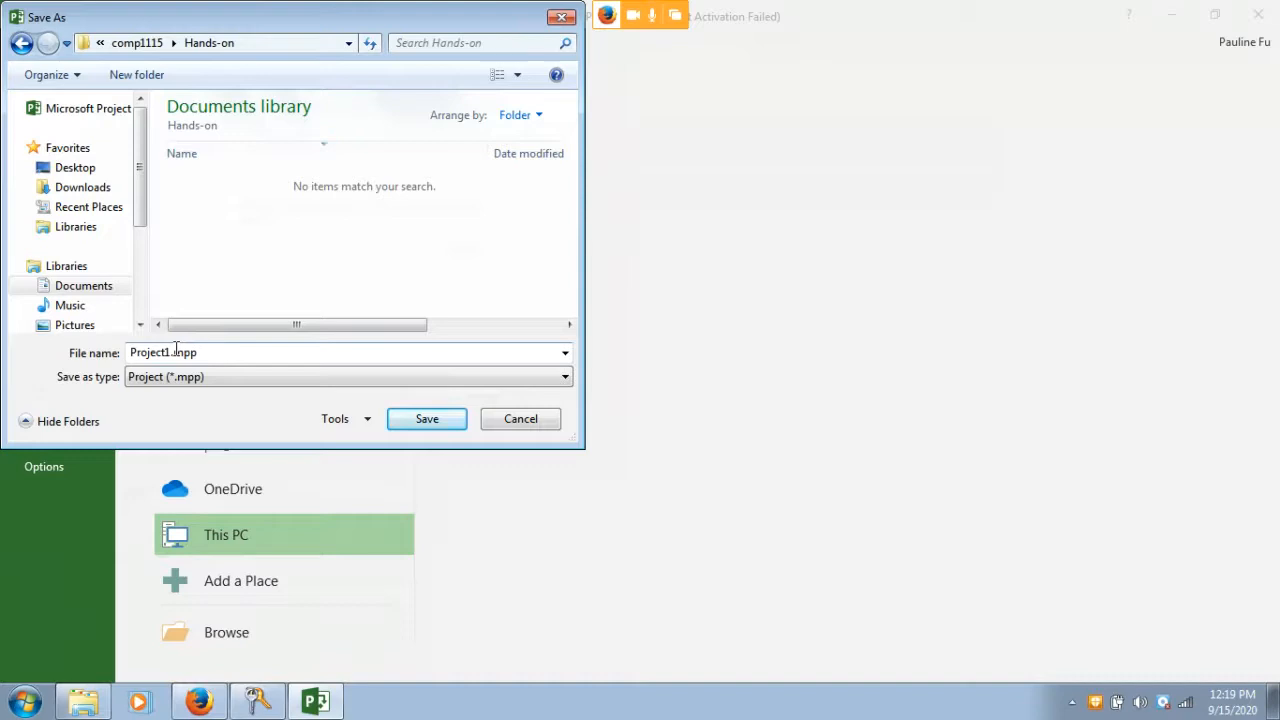
Save the project as pm01ch001JobSearch followed by the student's name
double_click(175, 352)
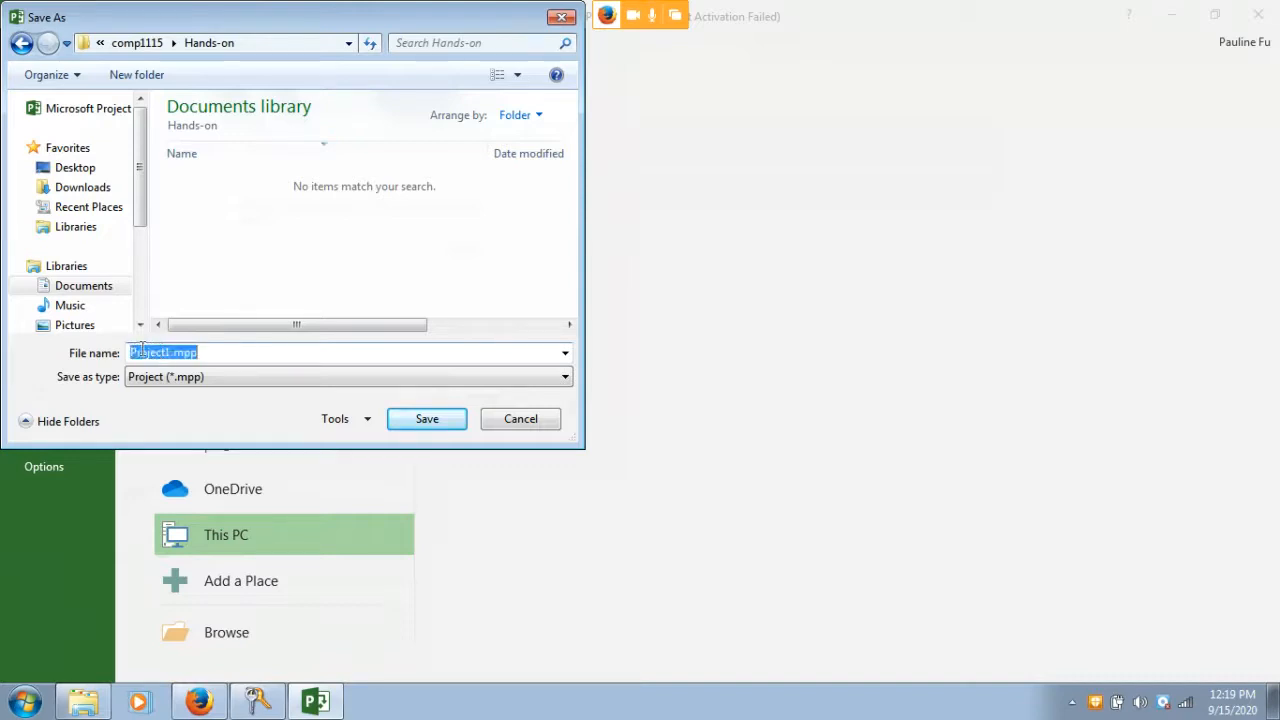
left_click(196, 352)
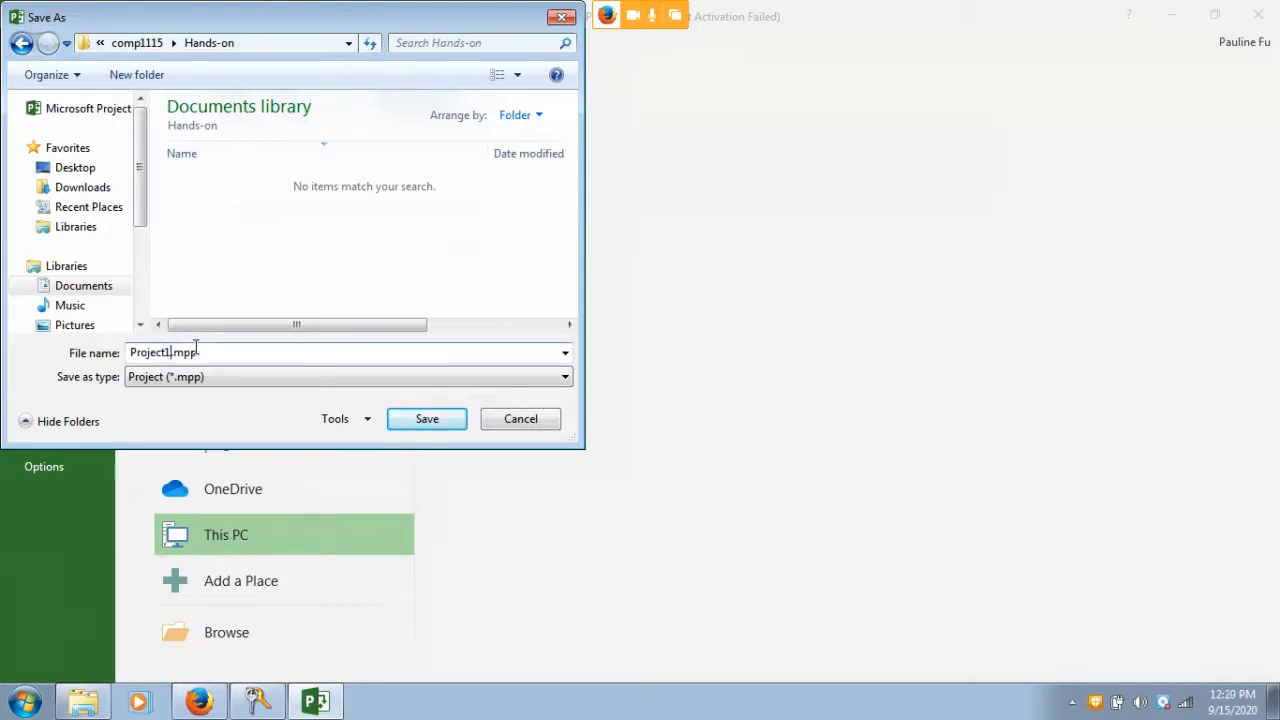
key("BackSpace")
key("BackSpace")
key("BackSpace")
key("BackSpace")
key("BackSpace")
key("BackSpace")
key("BackSpace")
key("BackSpace")
type("pm02")
key("BackSpace")
type("1ch0")
type("01JobSearch")
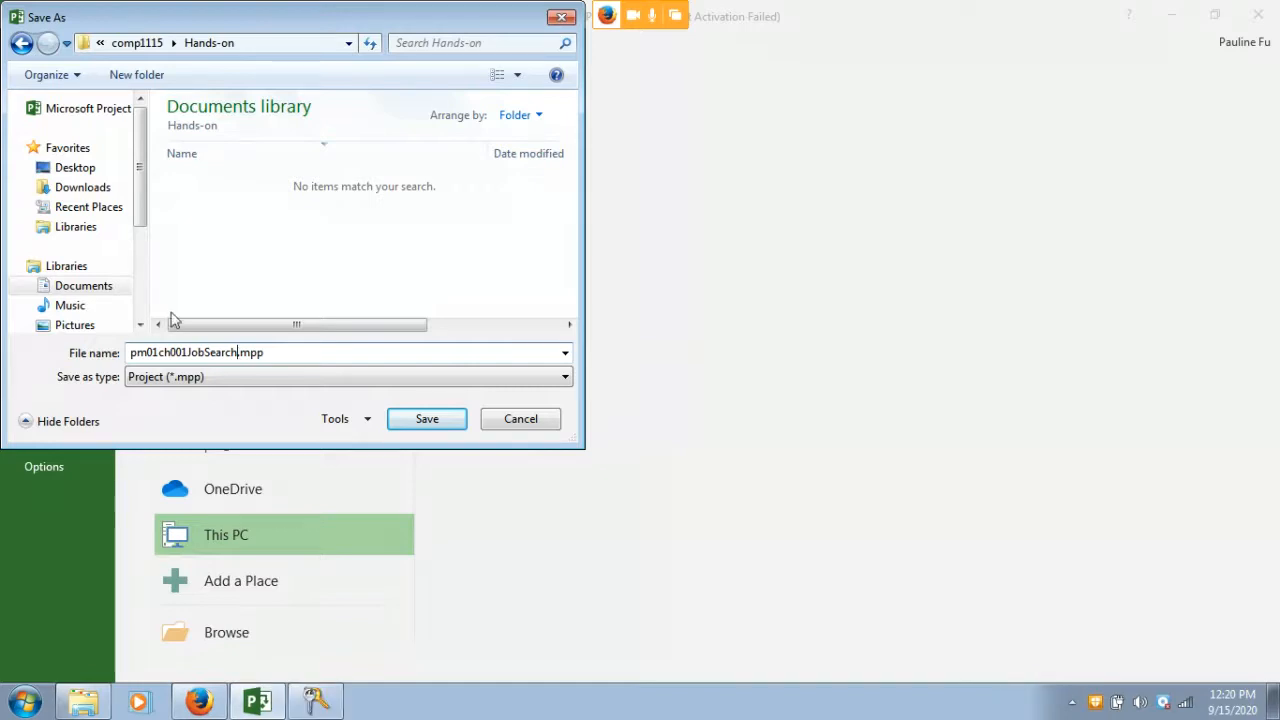
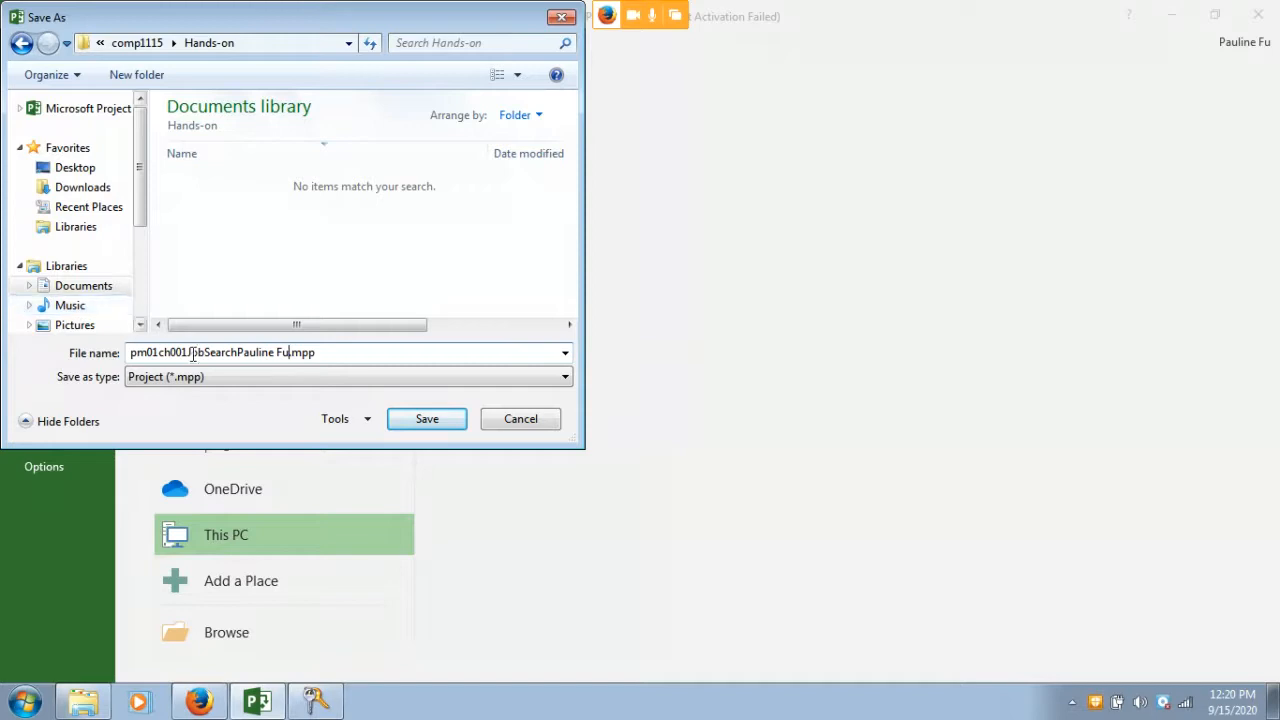
left_click(424, 420)
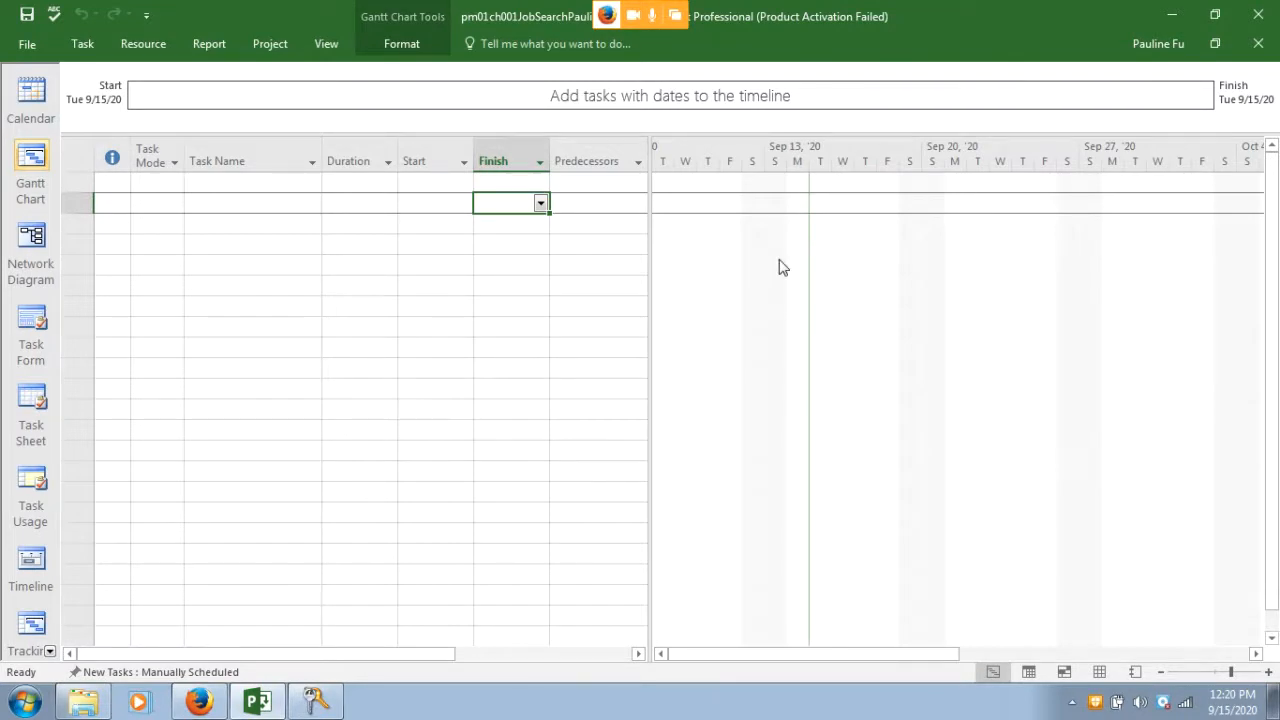
left_click(190, 705)
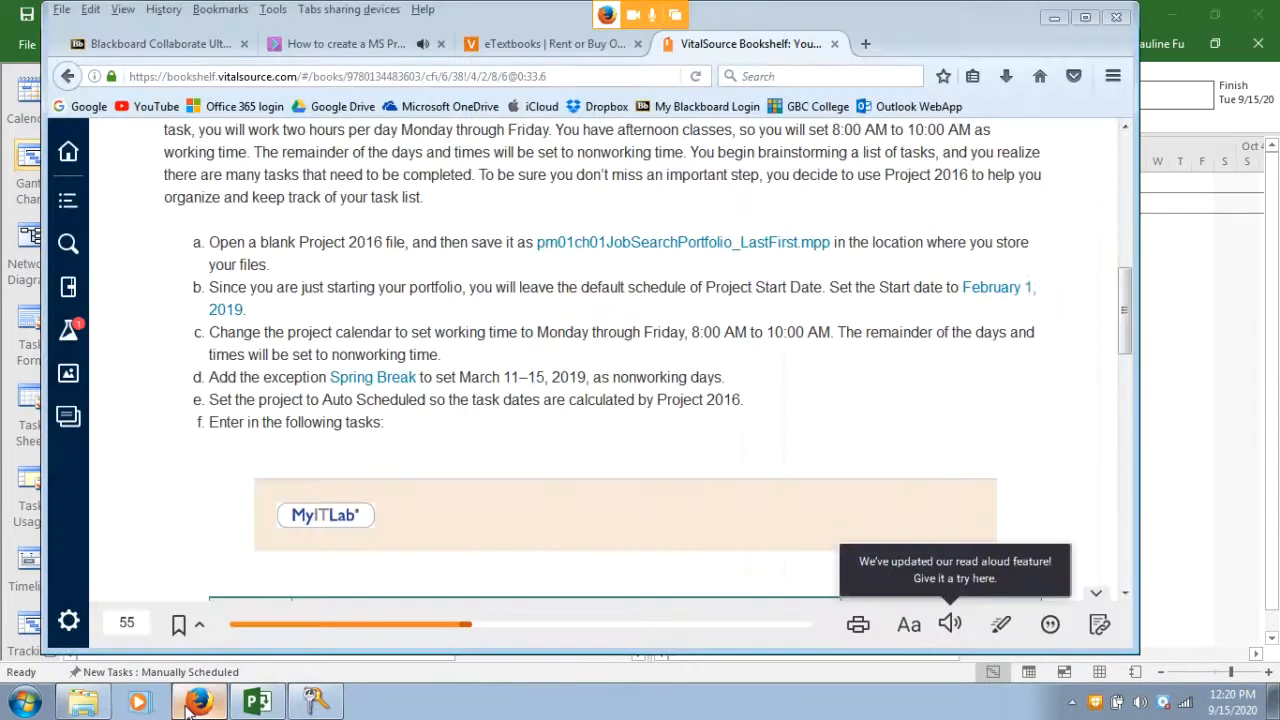
scroll(450, 247, "down", 4)
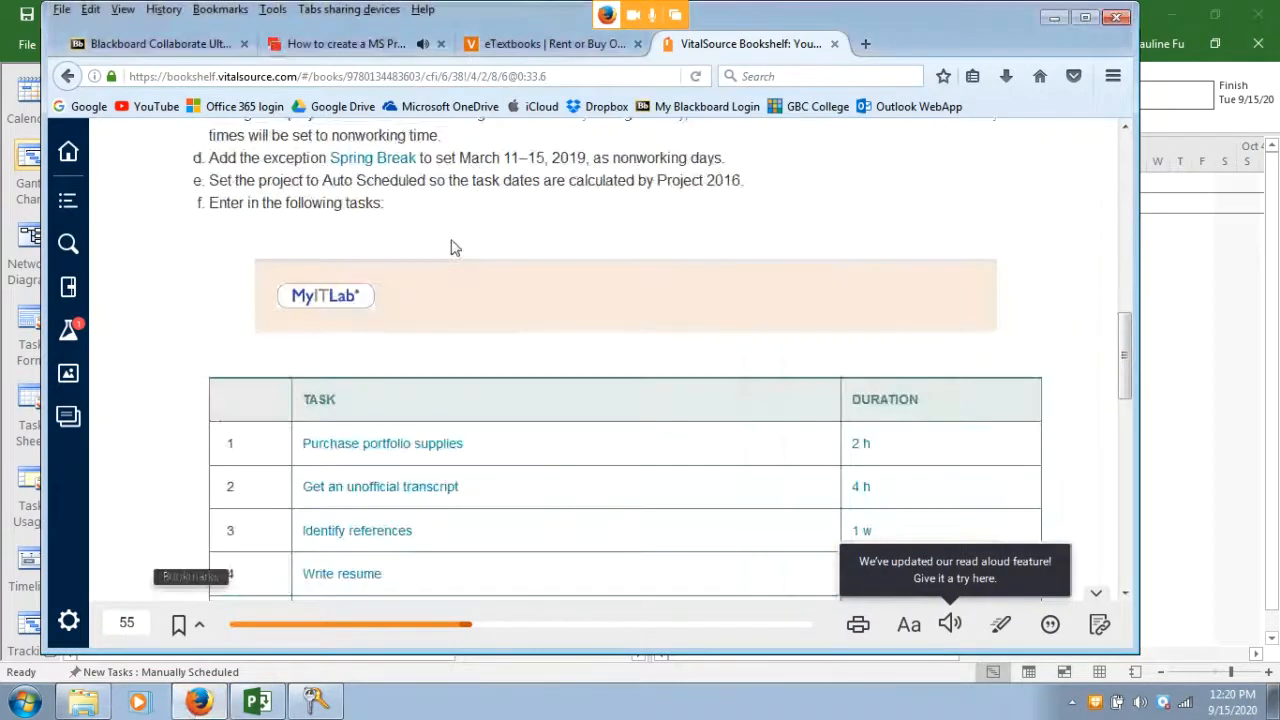
left_click_drag(1123, 356, 1124, 320)
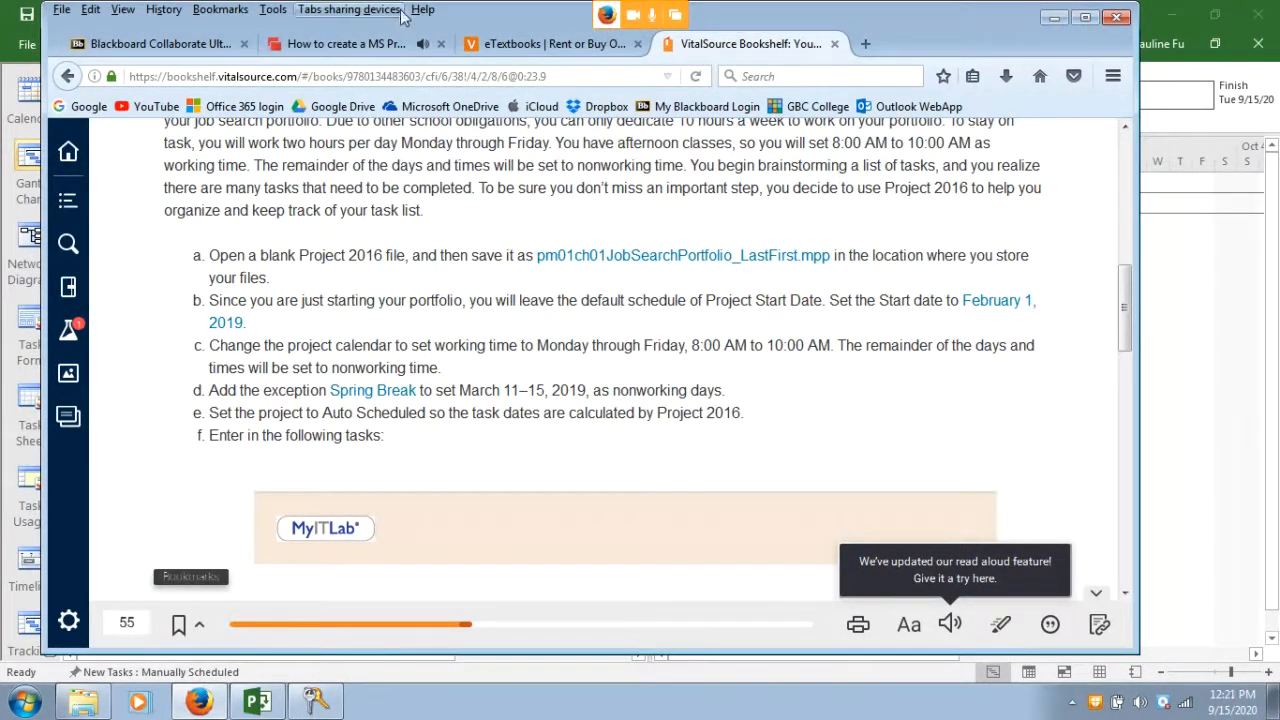
left_click_drag(479, 12, 527, 168)
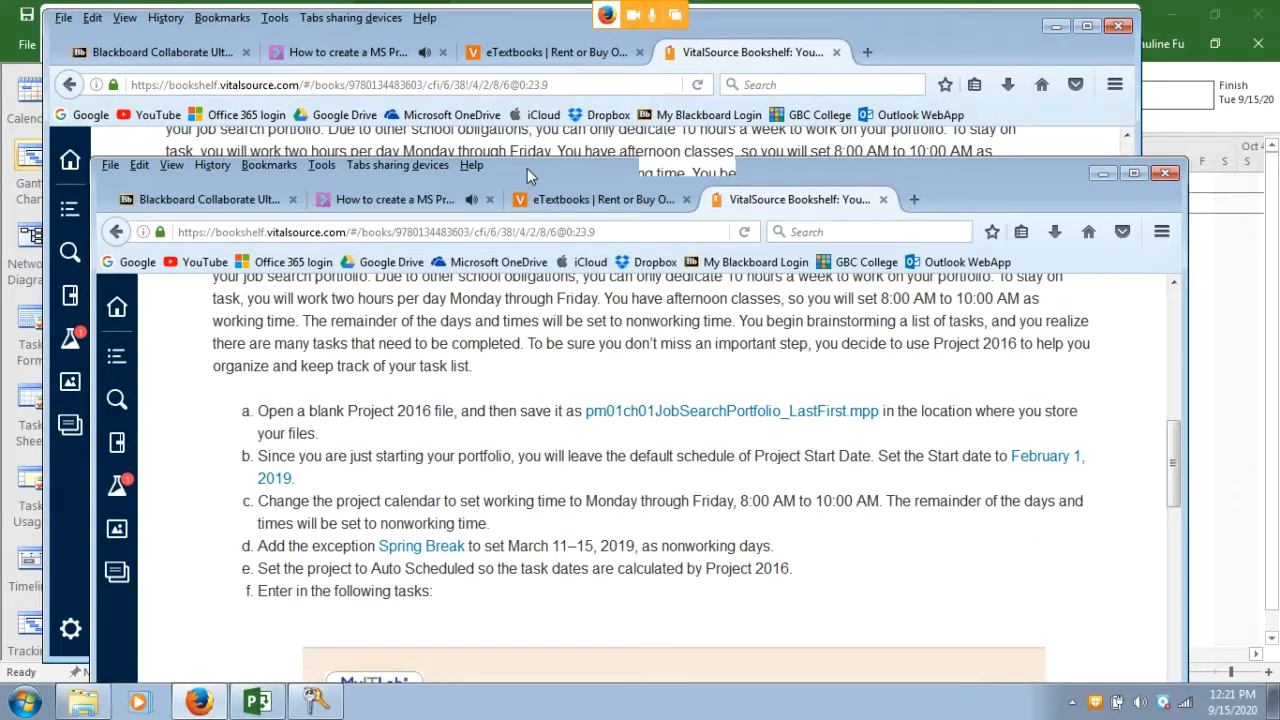
left_click(427, 130)
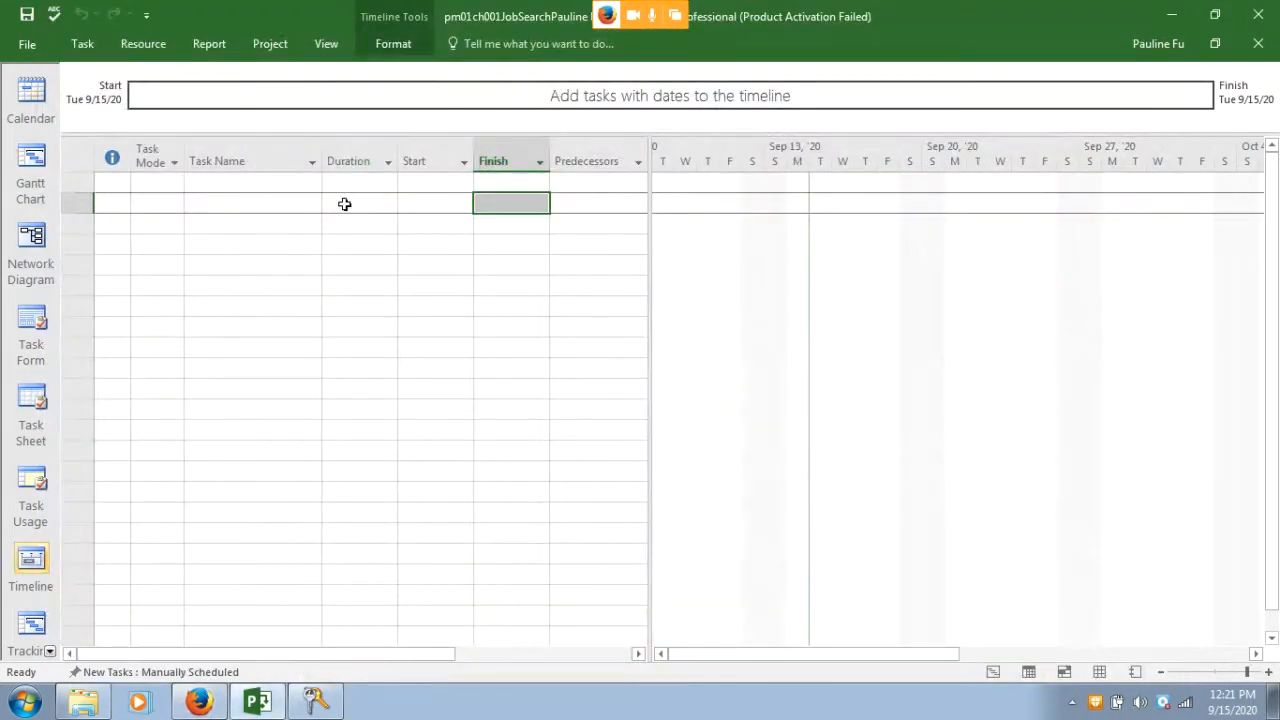
In Project Information, set the Start date to Fri 2/1/19 and confirm
left_click(267, 48)
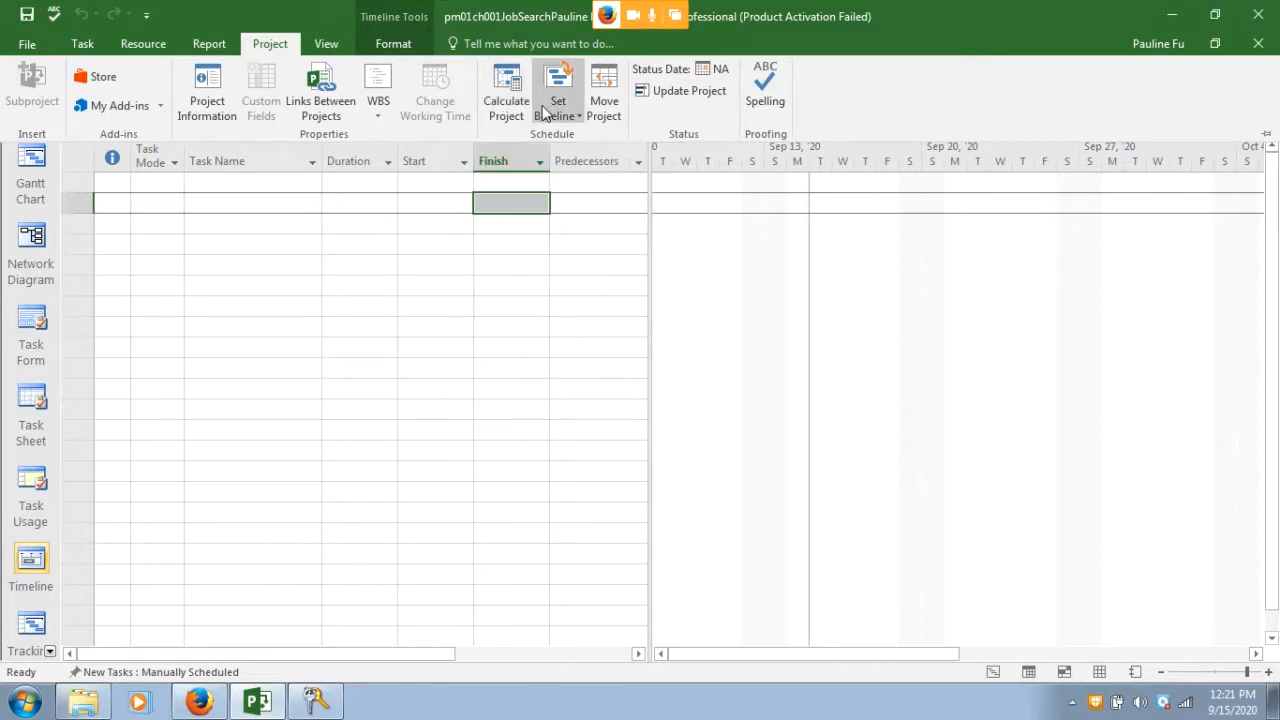
left_click(212, 108)
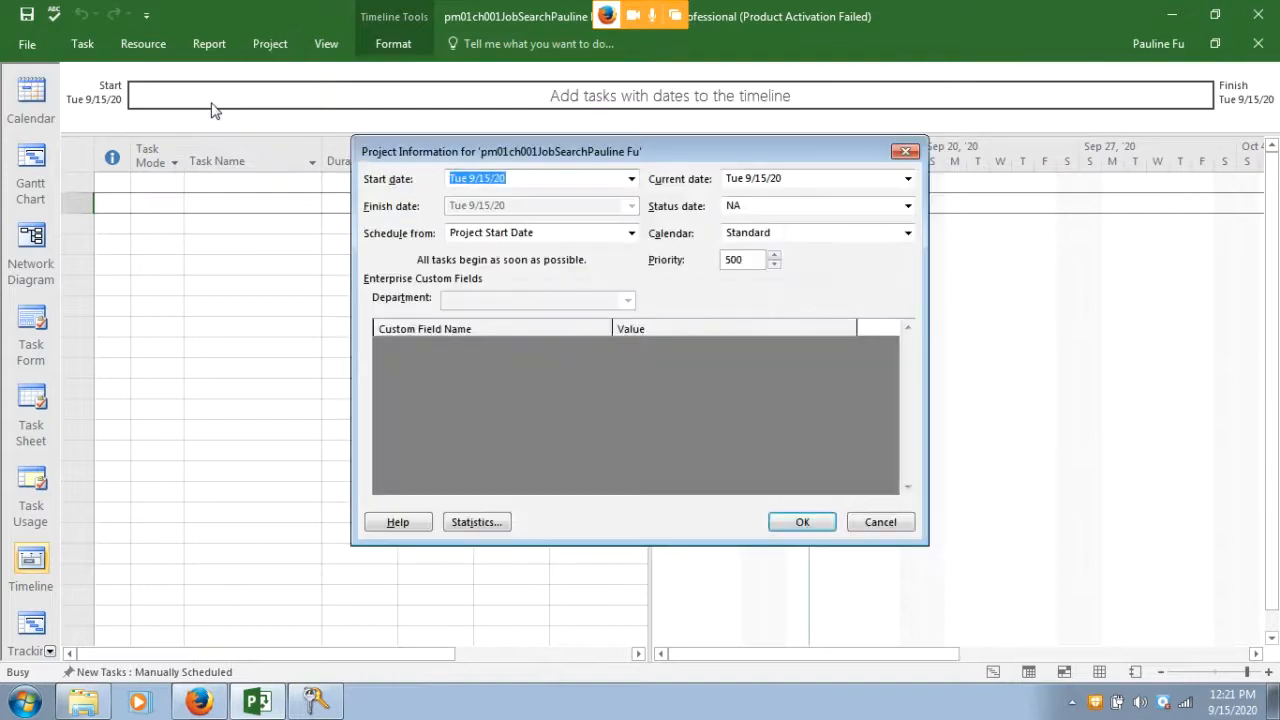
left_click_drag(429, 148, 526, 185)
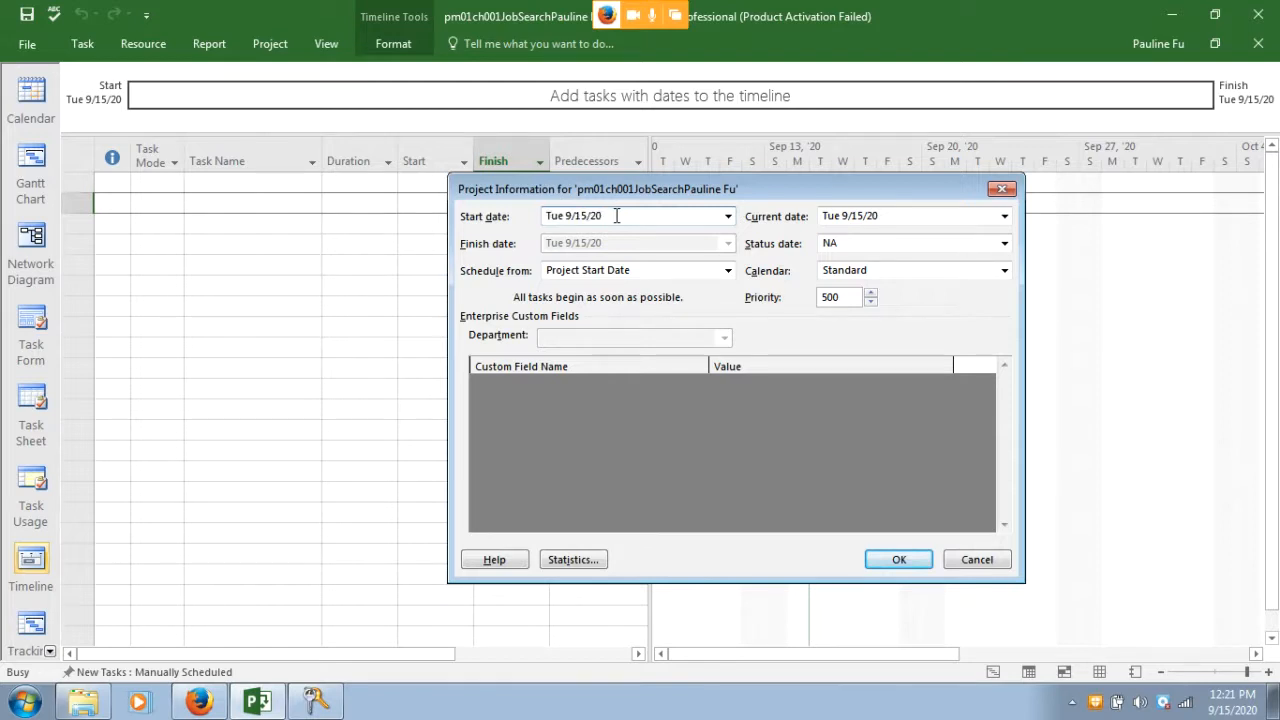
left_click(728, 217)
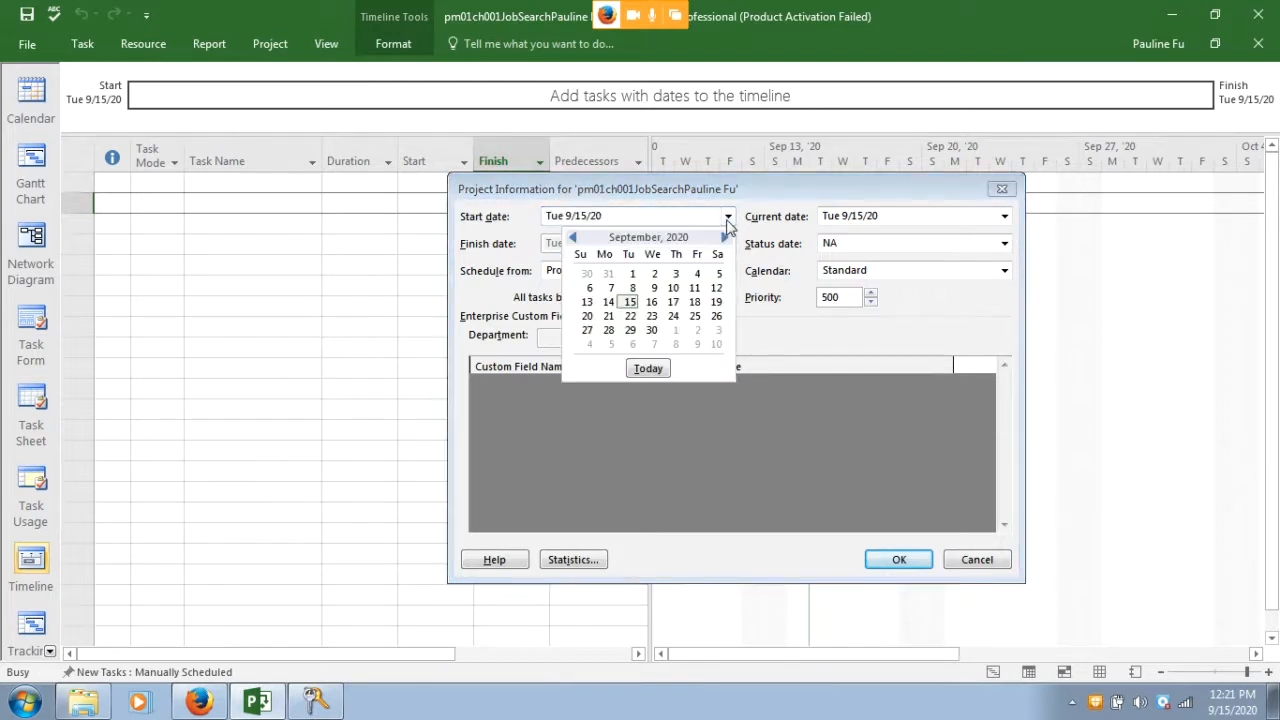
left_click(574, 238)
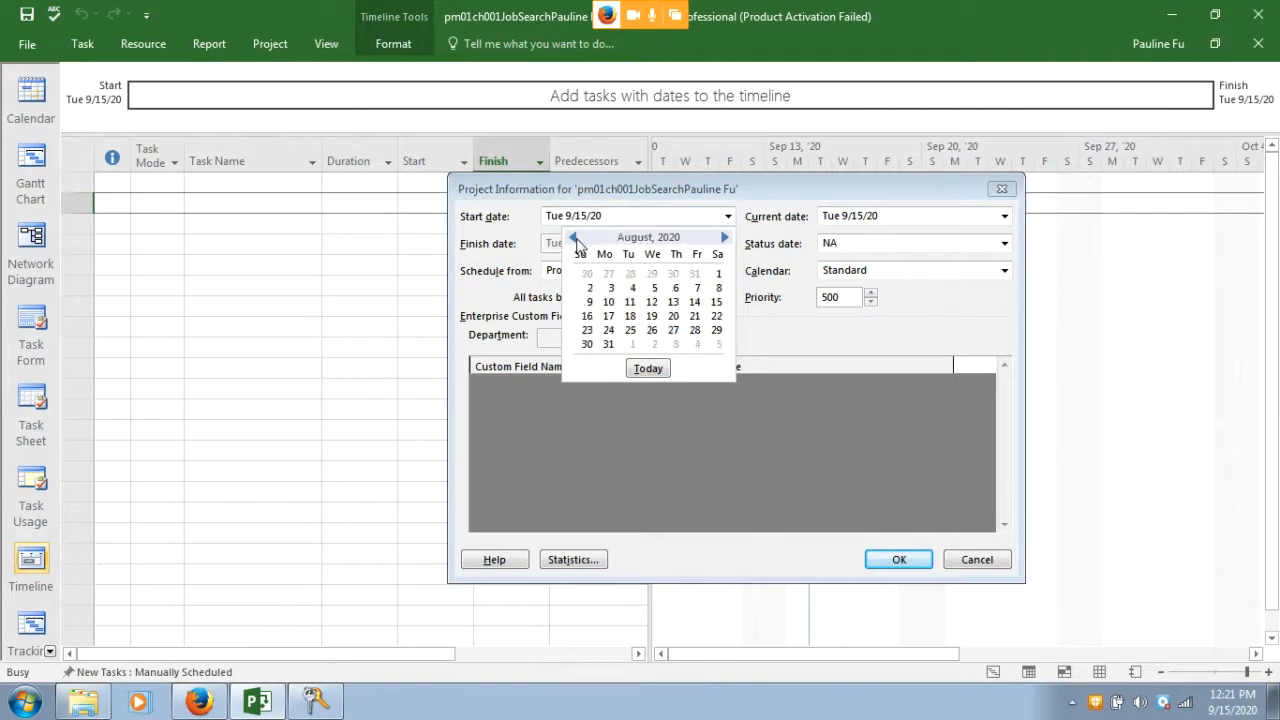
left_click(574, 238)
left_click(574, 238)
left_click(574, 238)
left_click(574, 238)
left_click(574, 238)
left_click(574, 238)
left_click(574, 238)
left_click(574, 238)
left_click(574, 238)
left_click(574, 238)
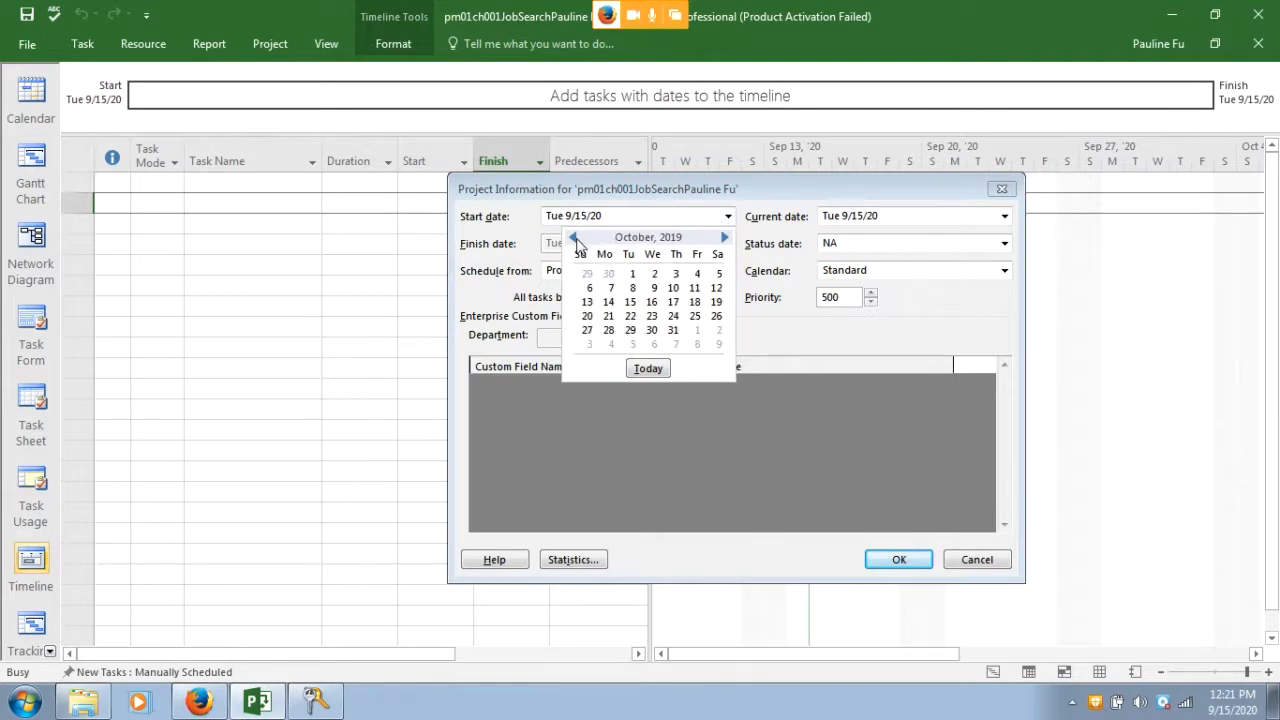
left_click(574, 238)
left_click(574, 238)
left_click(574, 238)
left_click(574, 238)
left_click(574, 238)
left_click(574, 238)
left_click(574, 238)
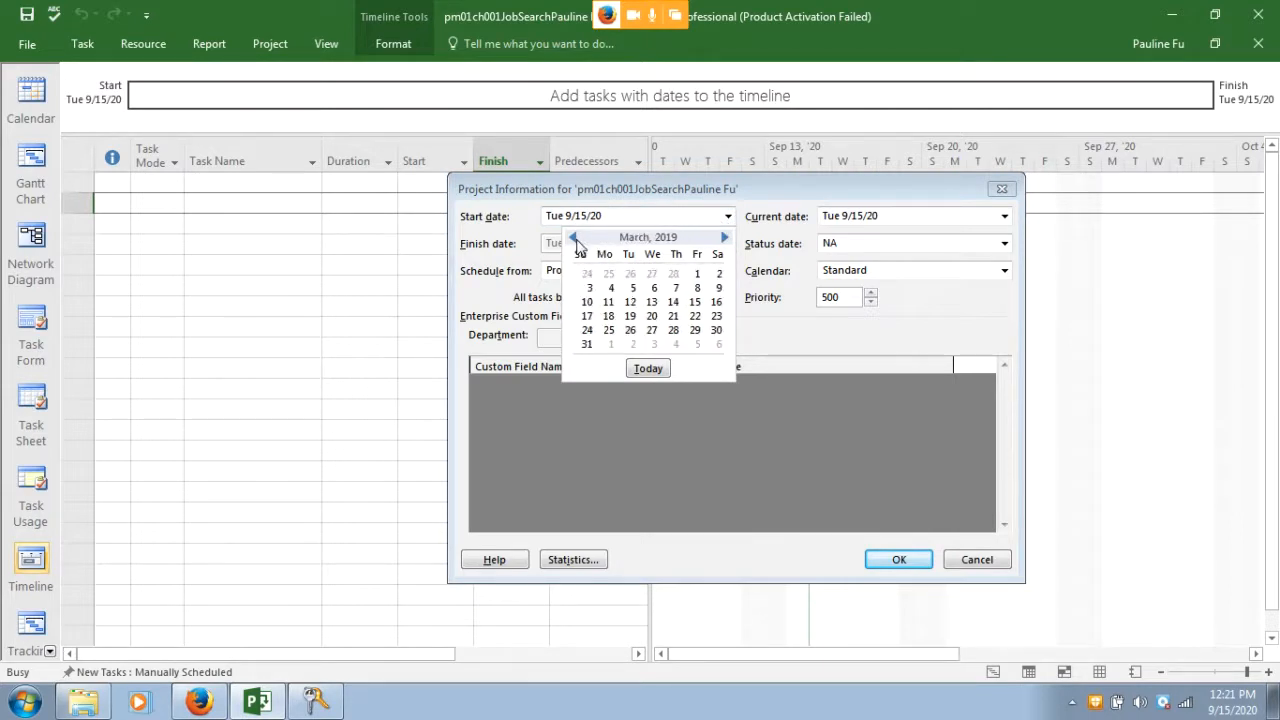
left_click(574, 238)
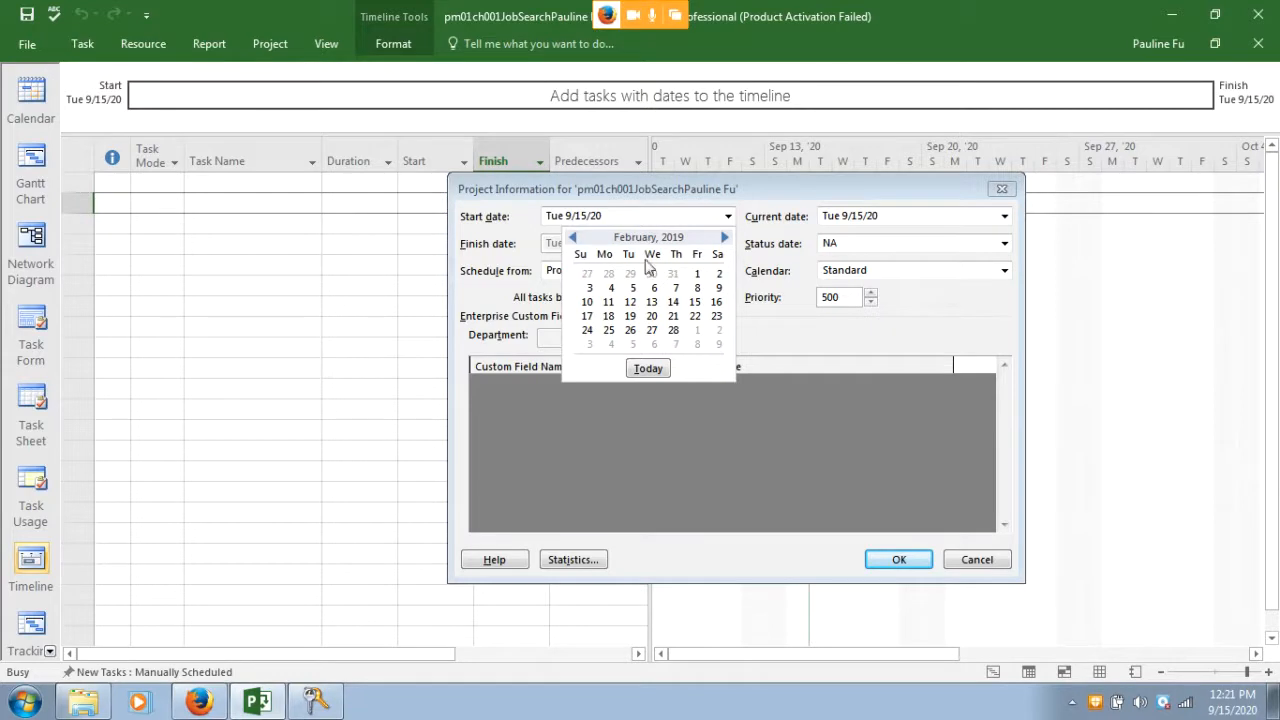
left_click(697, 273)
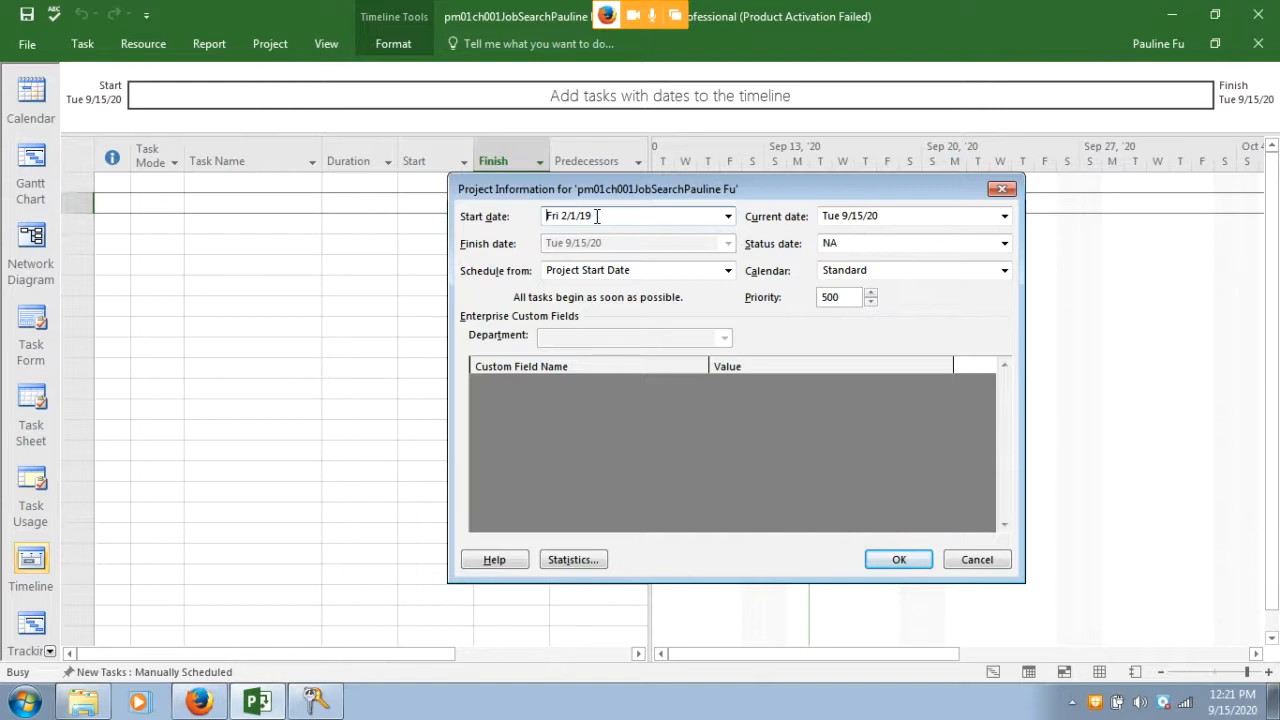
left_click(899, 561)
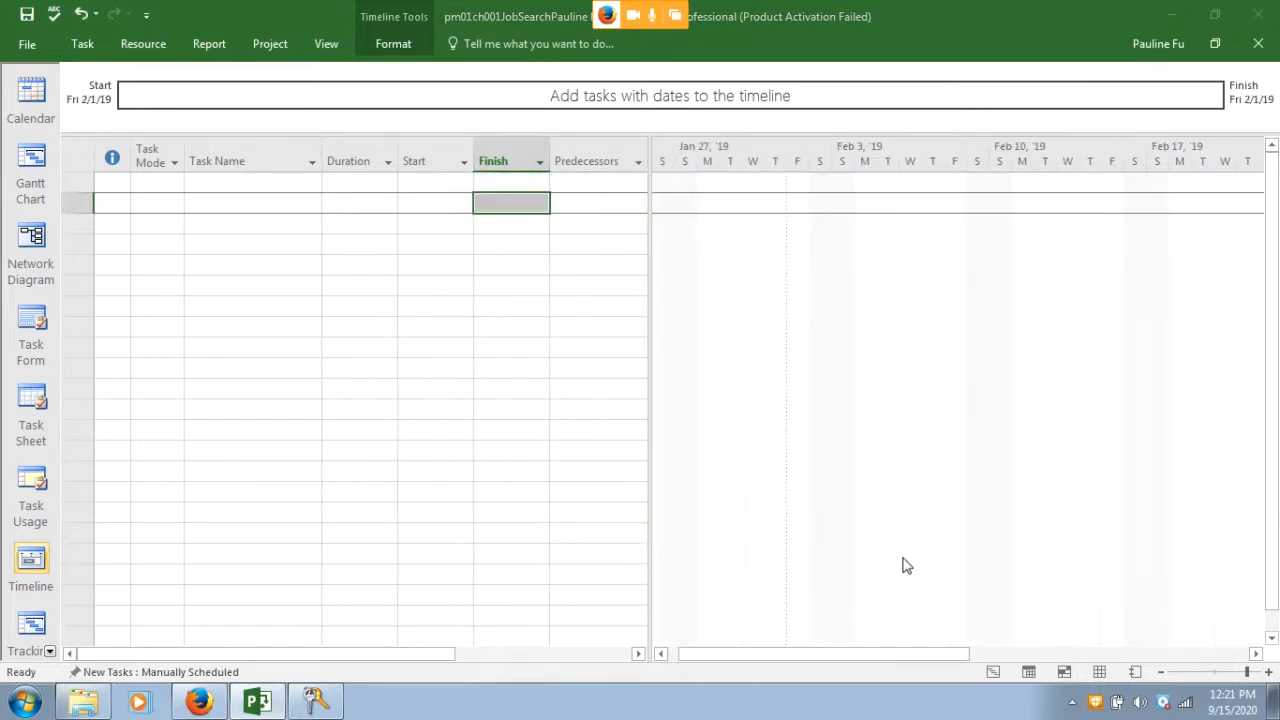
left_click(199, 702)
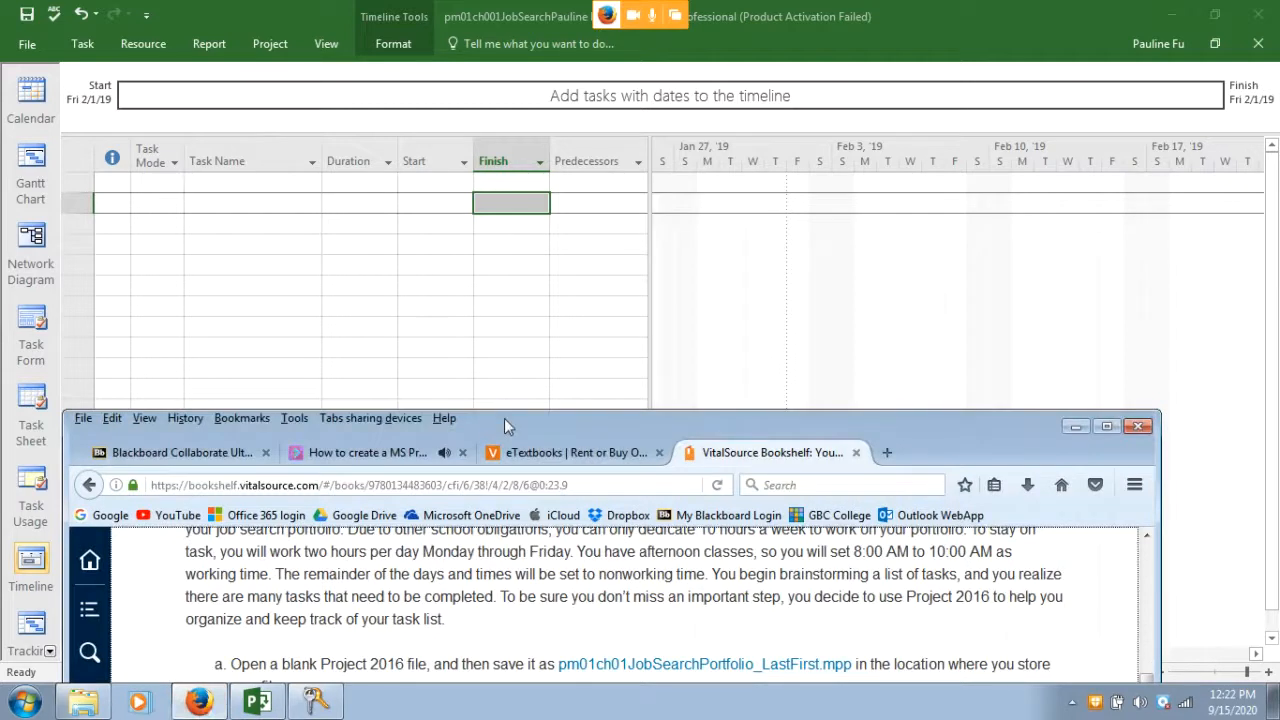
Read the exercise steps in the textbook window, then switch back to the Project file
left_click_drag(505, 426, 529, 124)
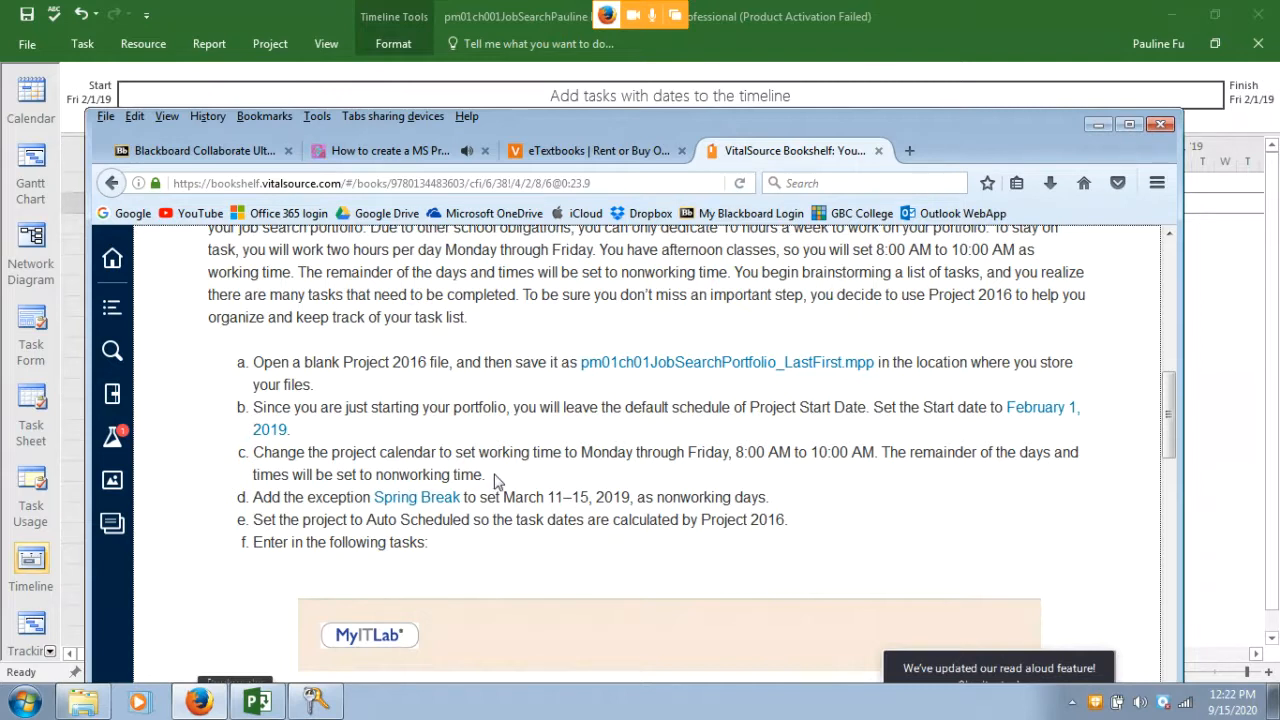
left_click(463, 84)
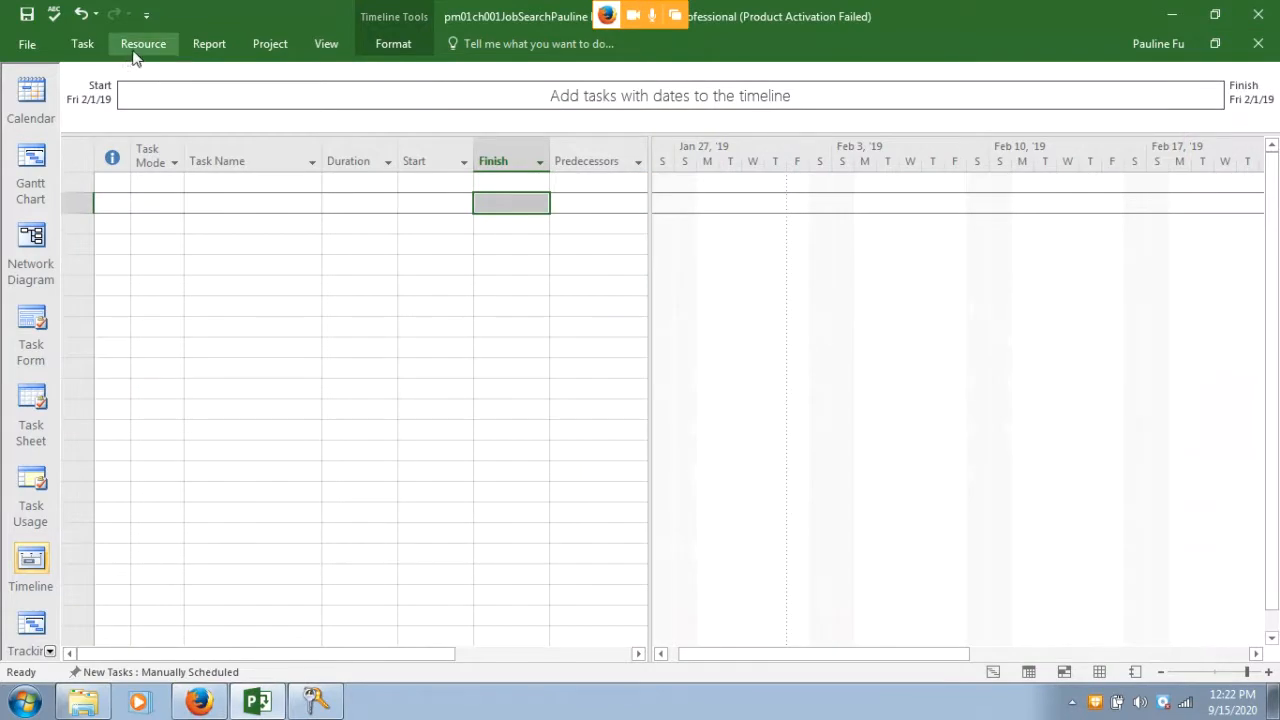
left_click(268, 47)
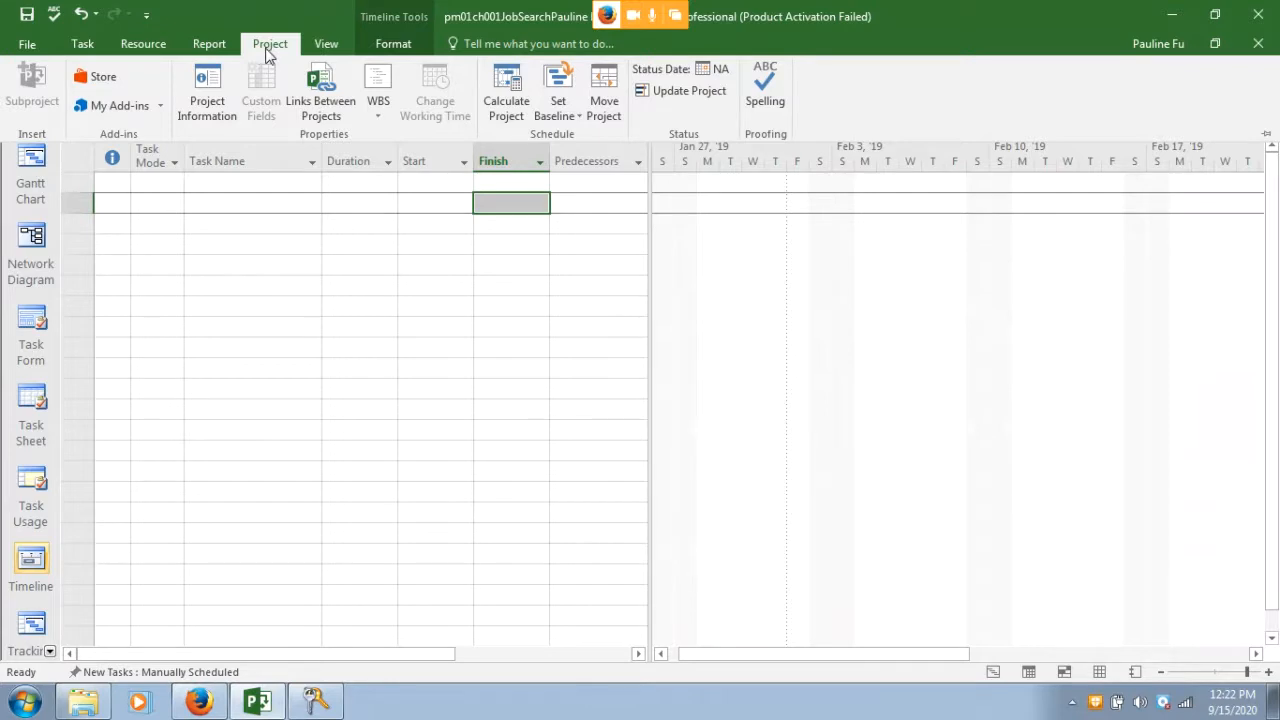
left_click(221, 102)
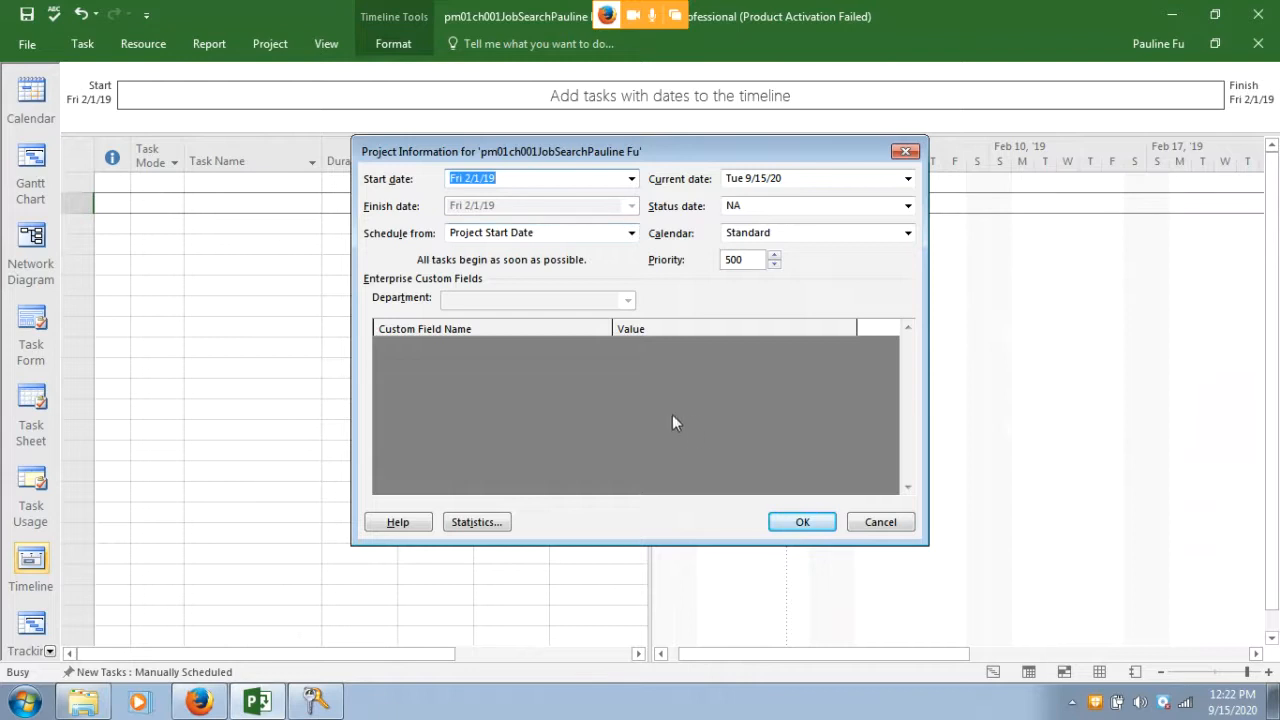
left_click(810, 523)
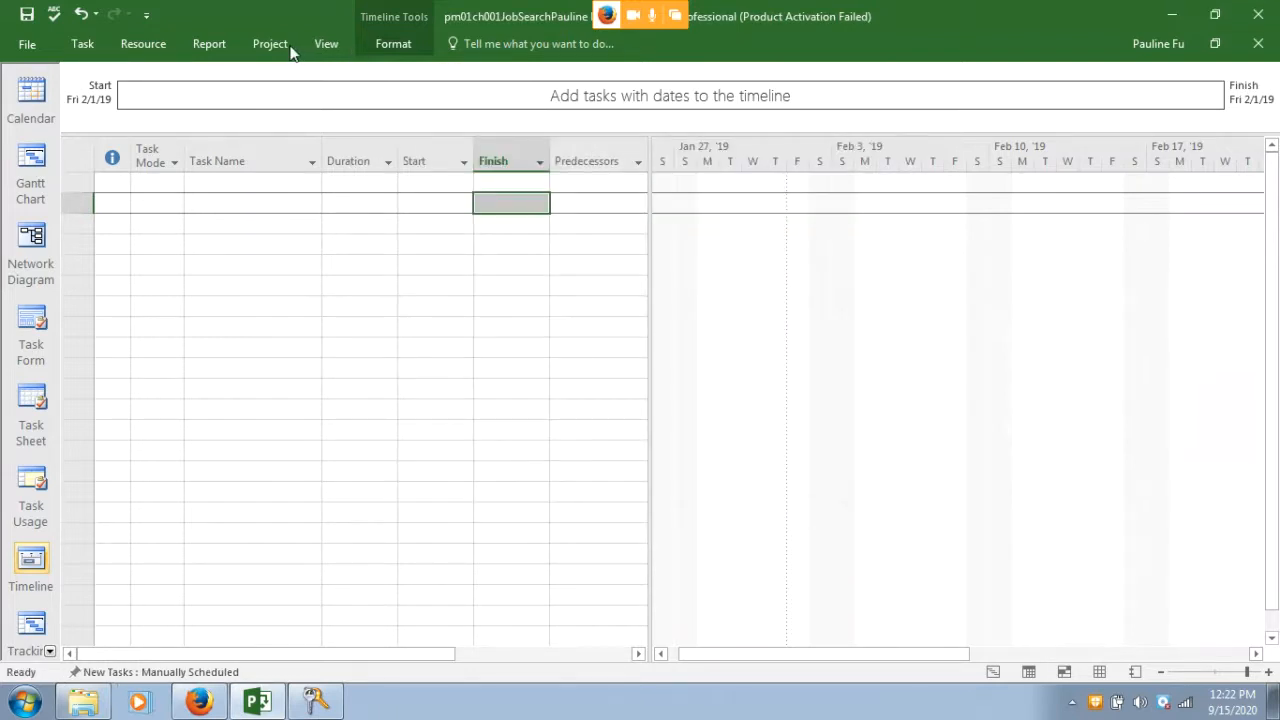
left_click(285, 45)
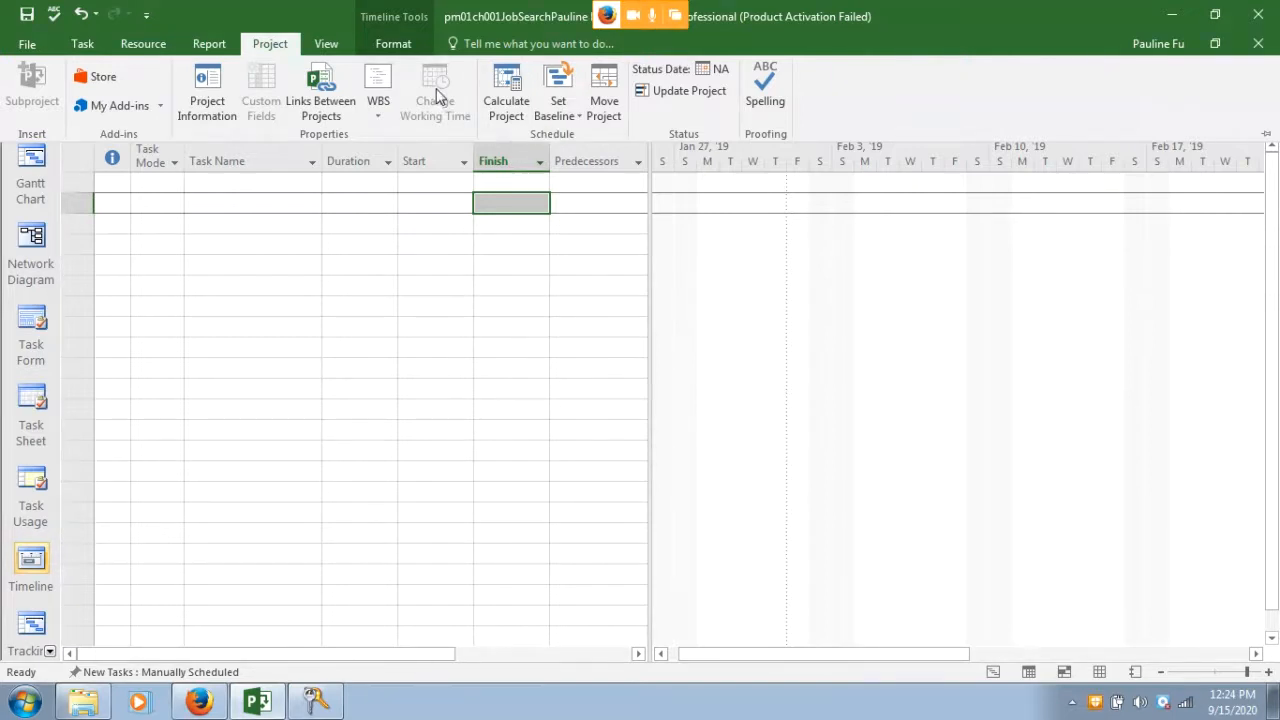
left_click(214, 199)
Open Change Working Time and the Details for the Standard calendar's [Default] work week
left_click(229, 186)
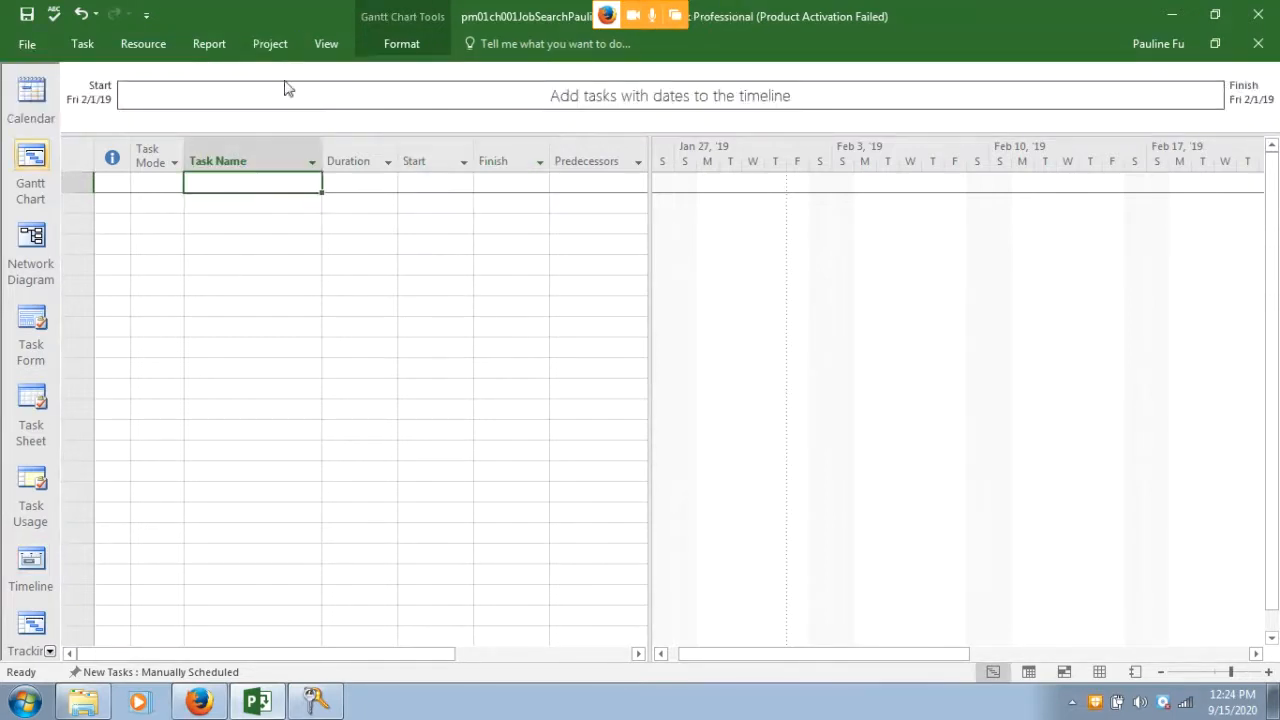
left_click(265, 50)
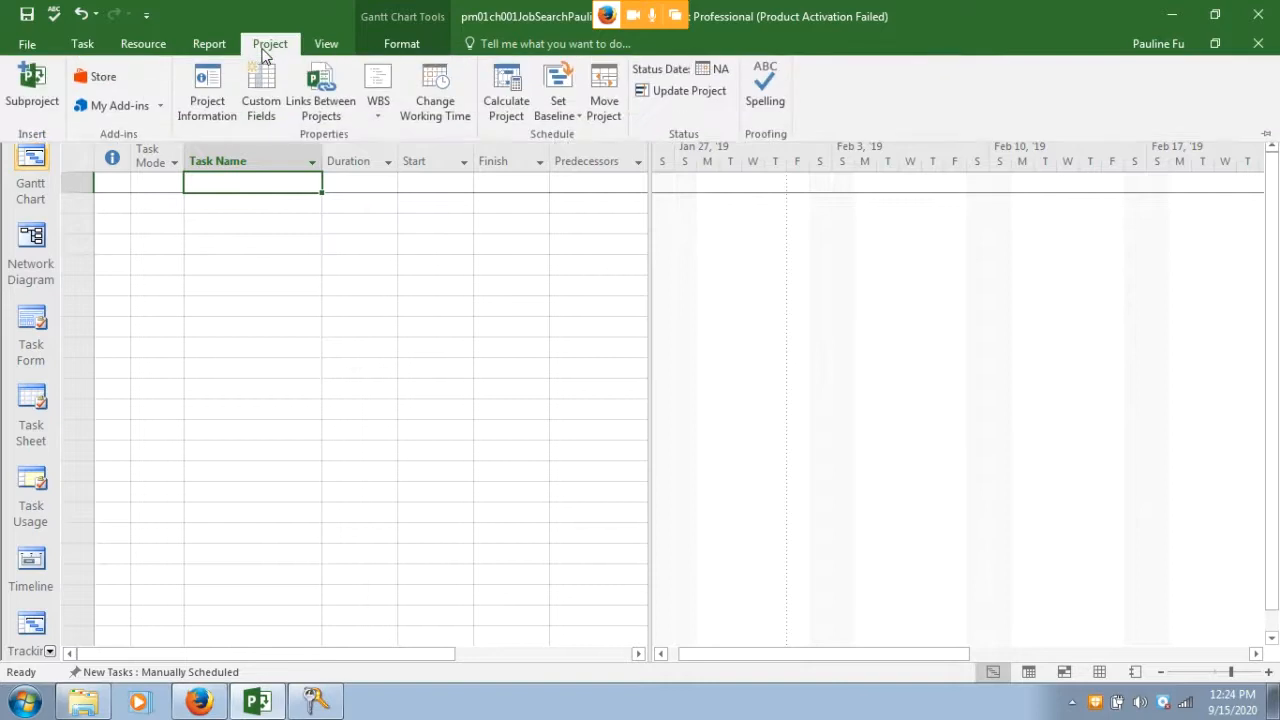
left_click(436, 110)
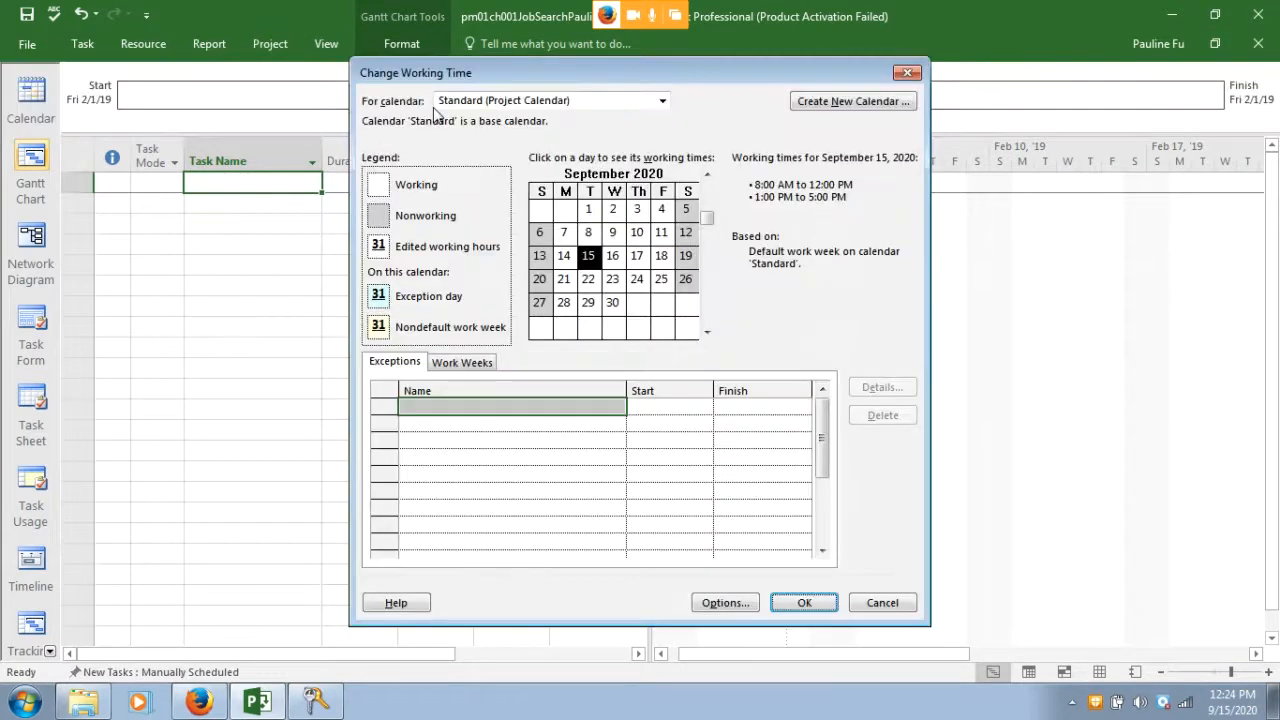
left_click_drag(549, 72, 583, 95)
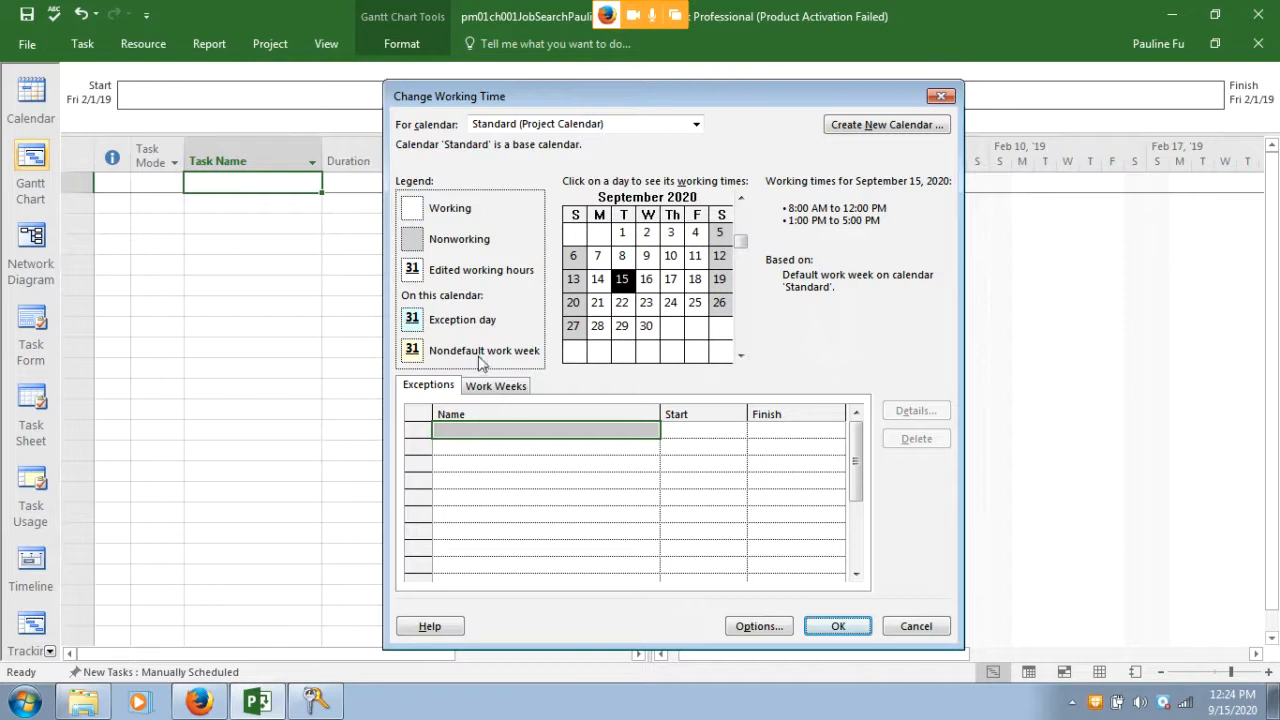
left_click(481, 388)
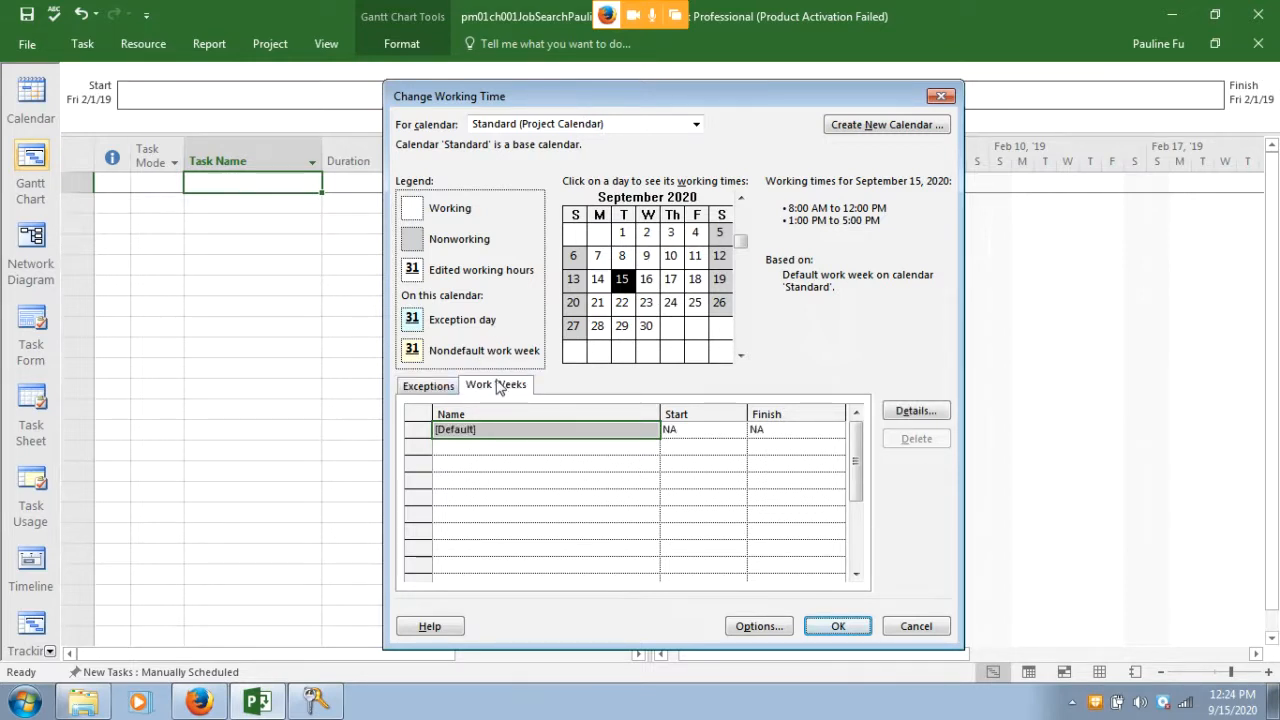
left_click(518, 437)
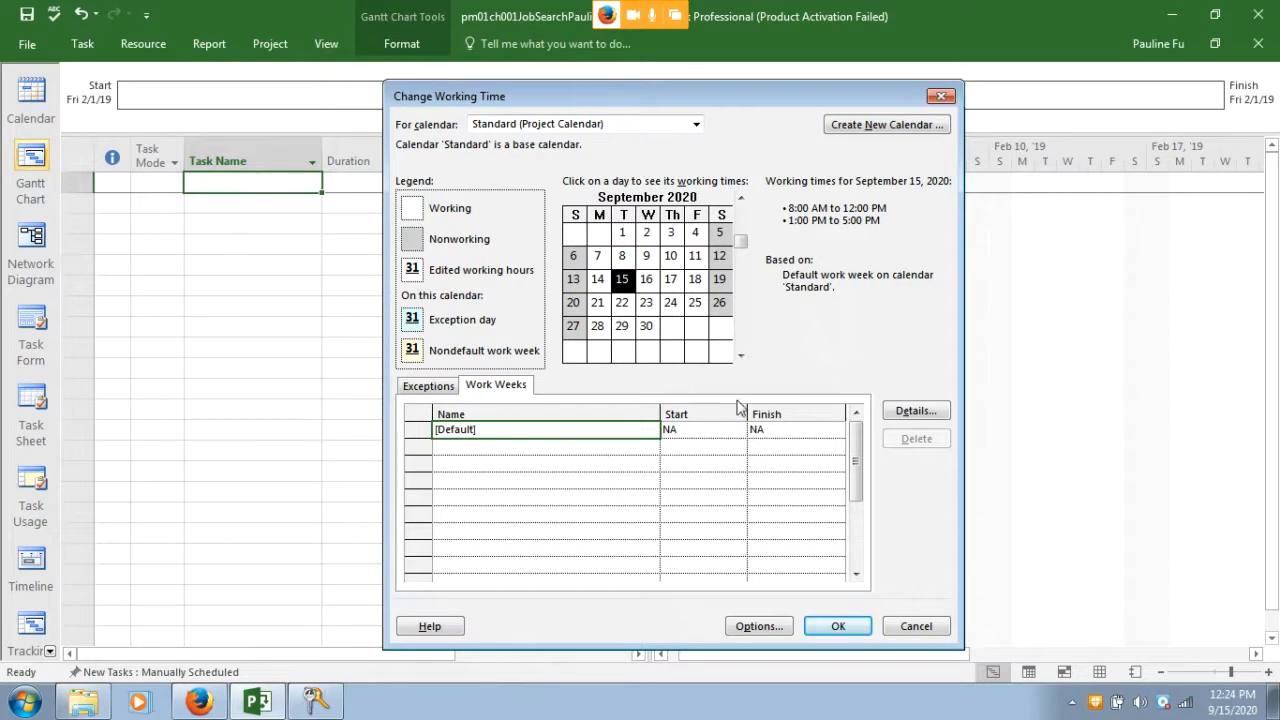
left_click(905, 414)
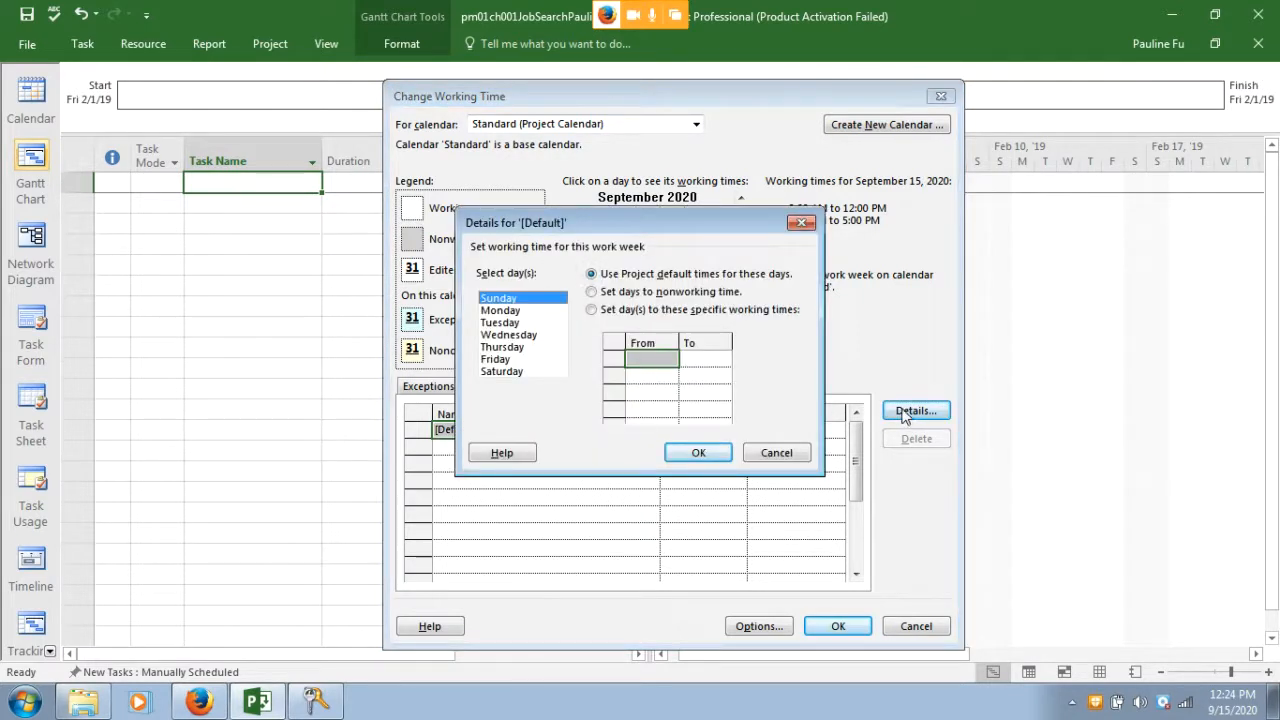
Give Monday–Friday specific working times, starting the first period at 8:00 AM
left_click(487, 313)
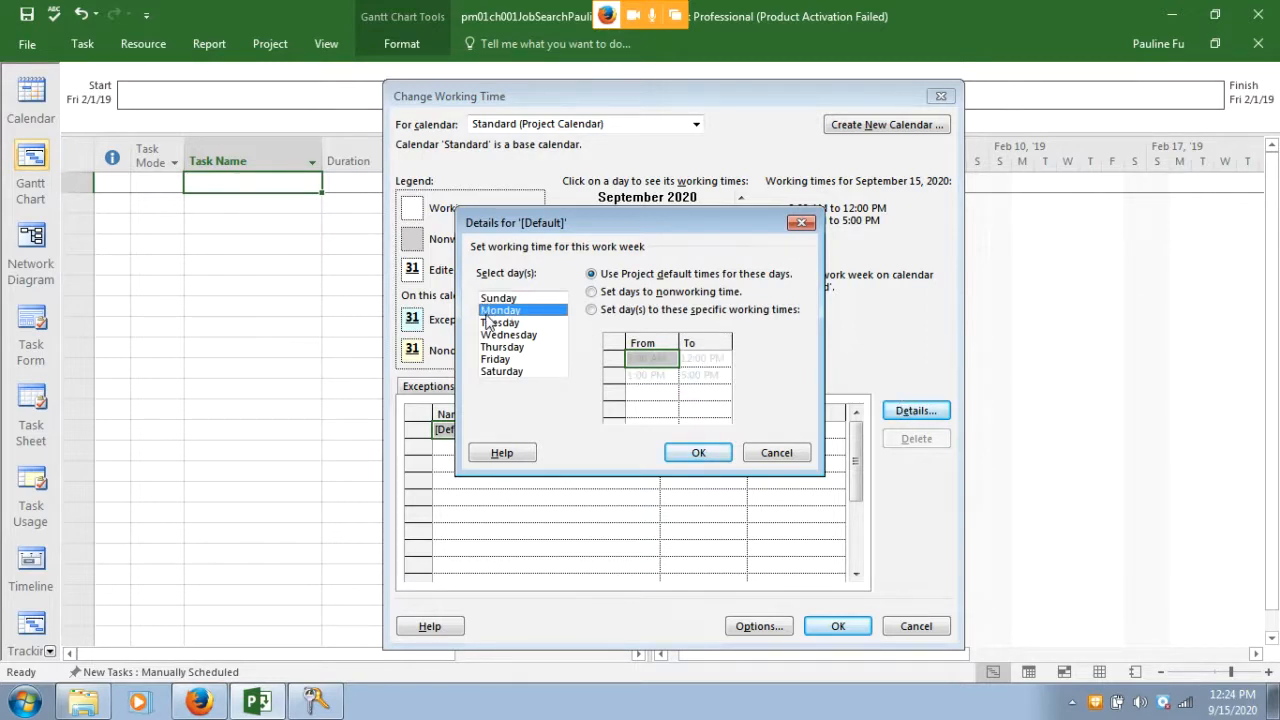
left_click(488, 360, "shift")
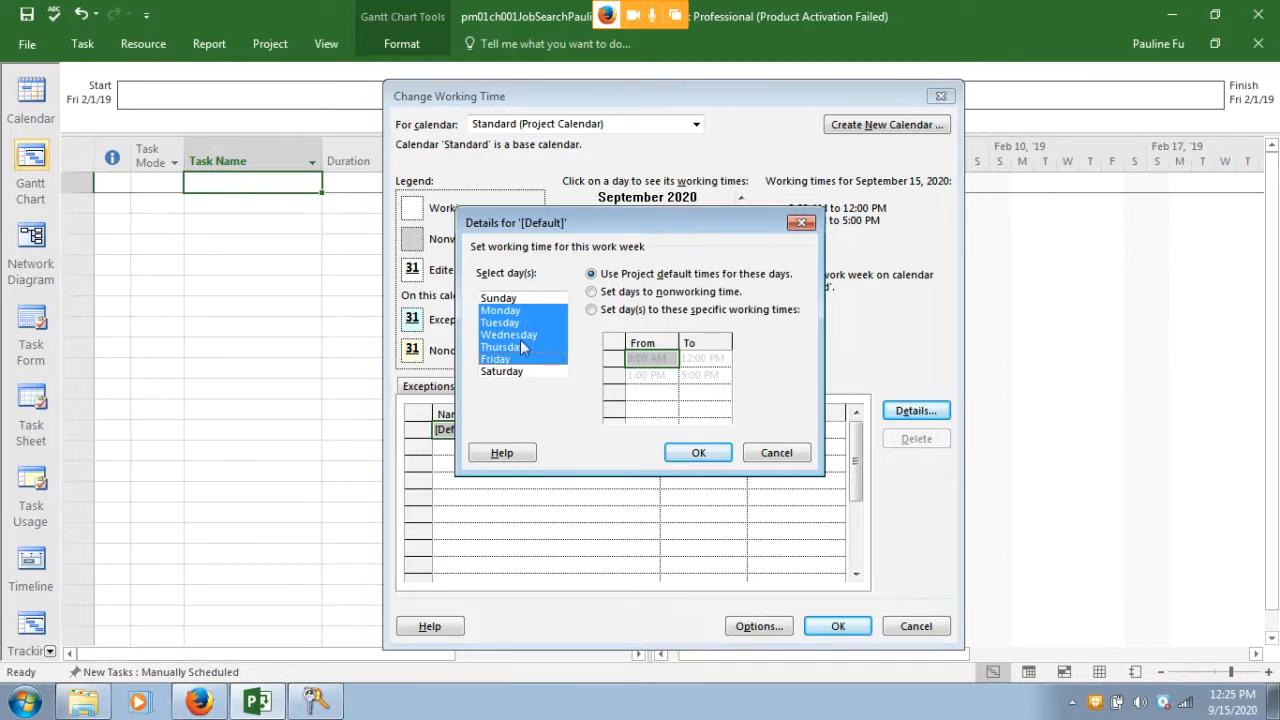
left_click(592, 310)
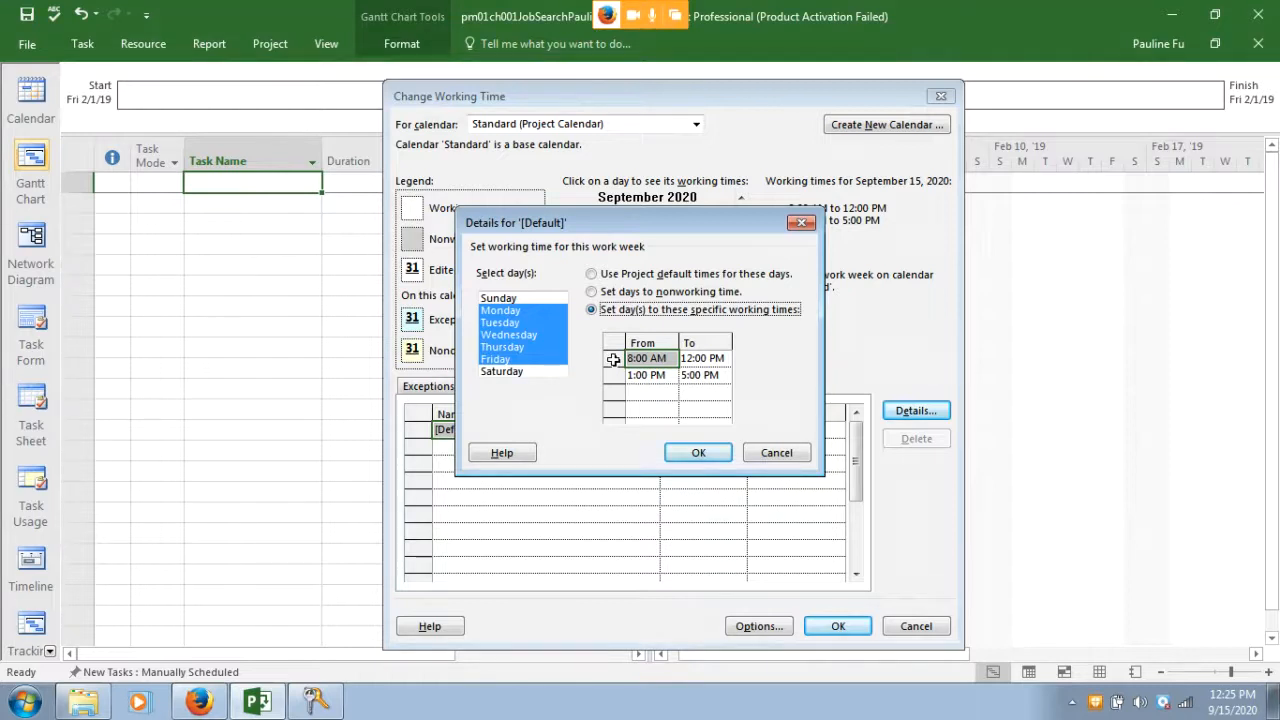
left_click(613, 360)
left_click(697, 360)
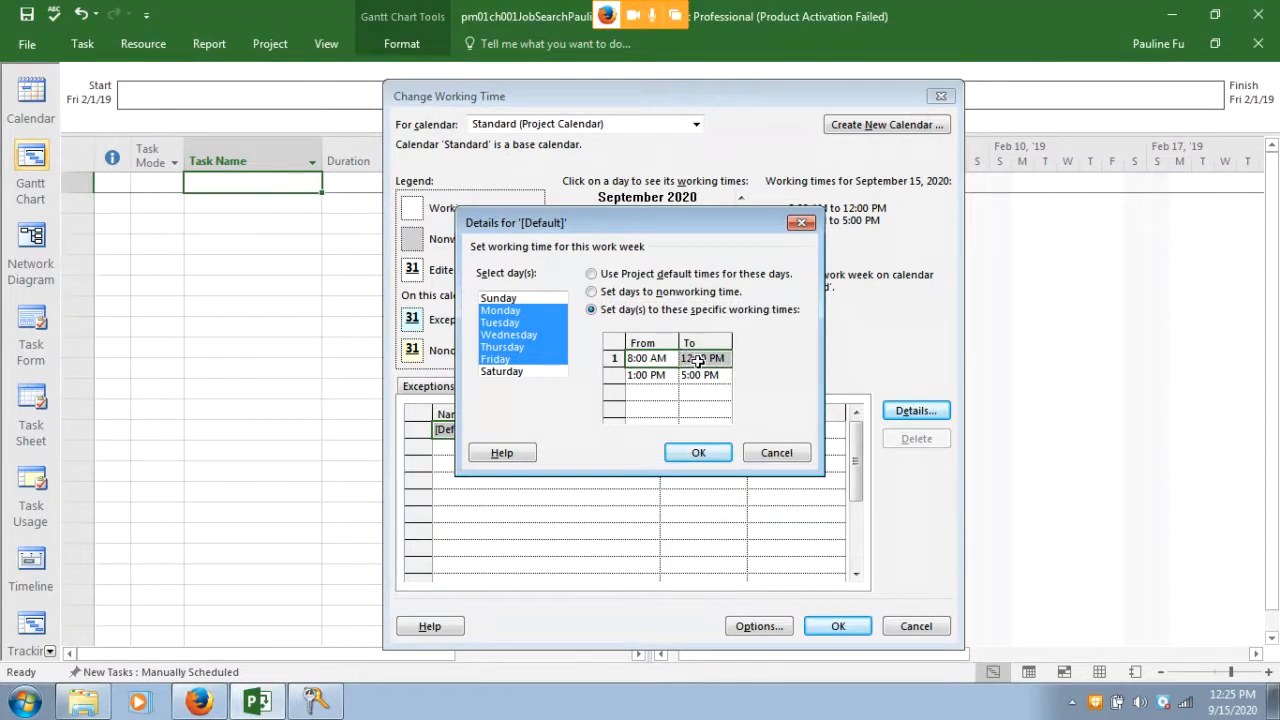
type("10")
key("BackSpace")
key("BackSpace")
type("8:00 AM")
left_click(714, 357)
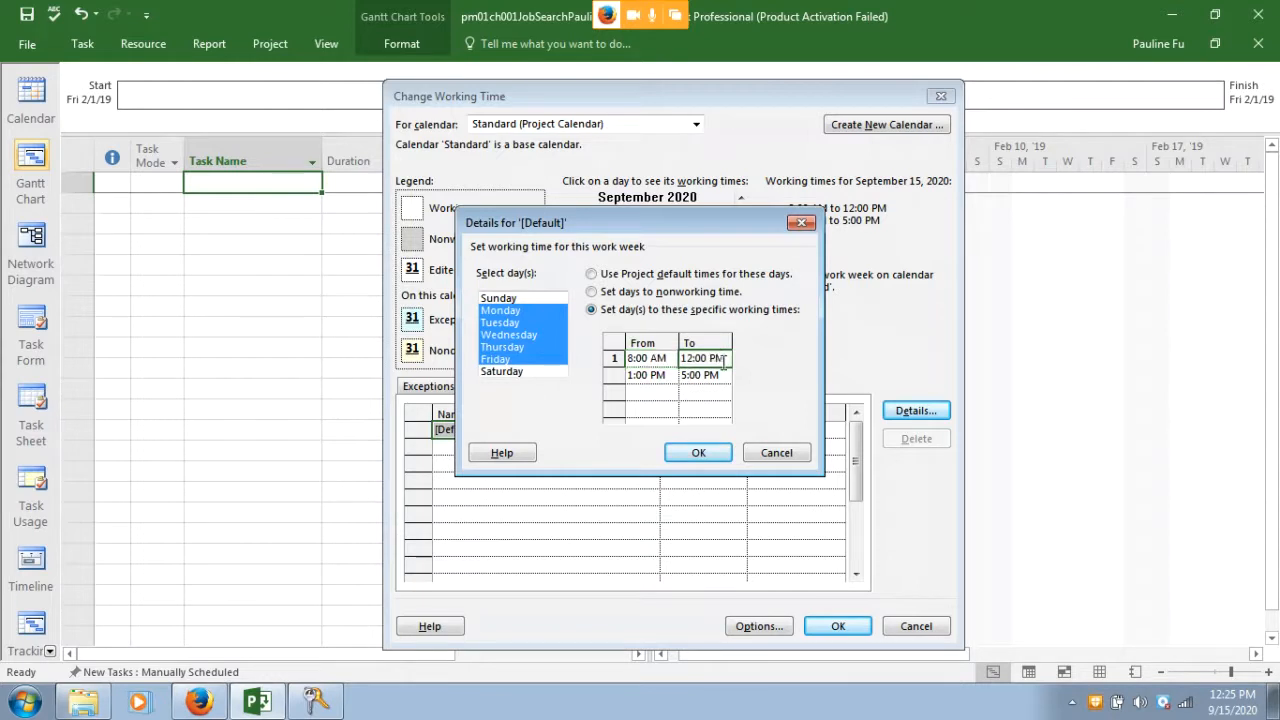
Set the first working period's end time to 10:00 AM, clearing the invalid-value warnings
type("10: AM")
key("Escape")
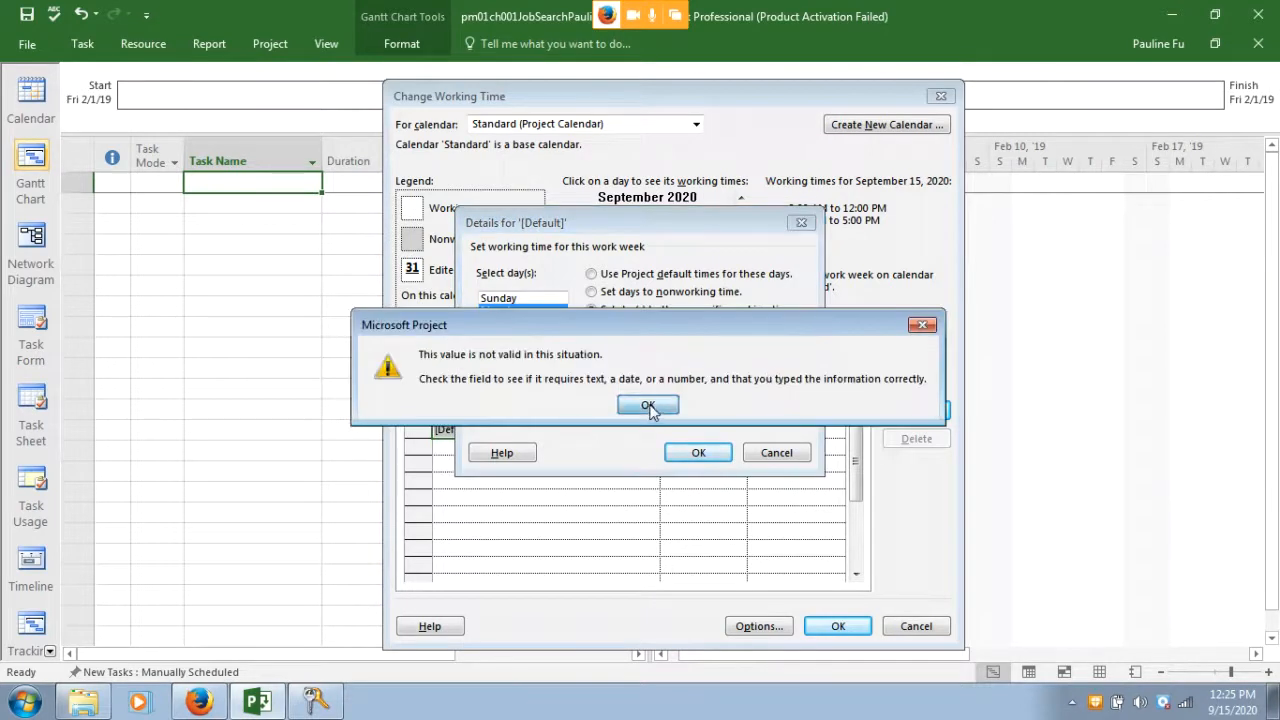
left_click(648, 404)
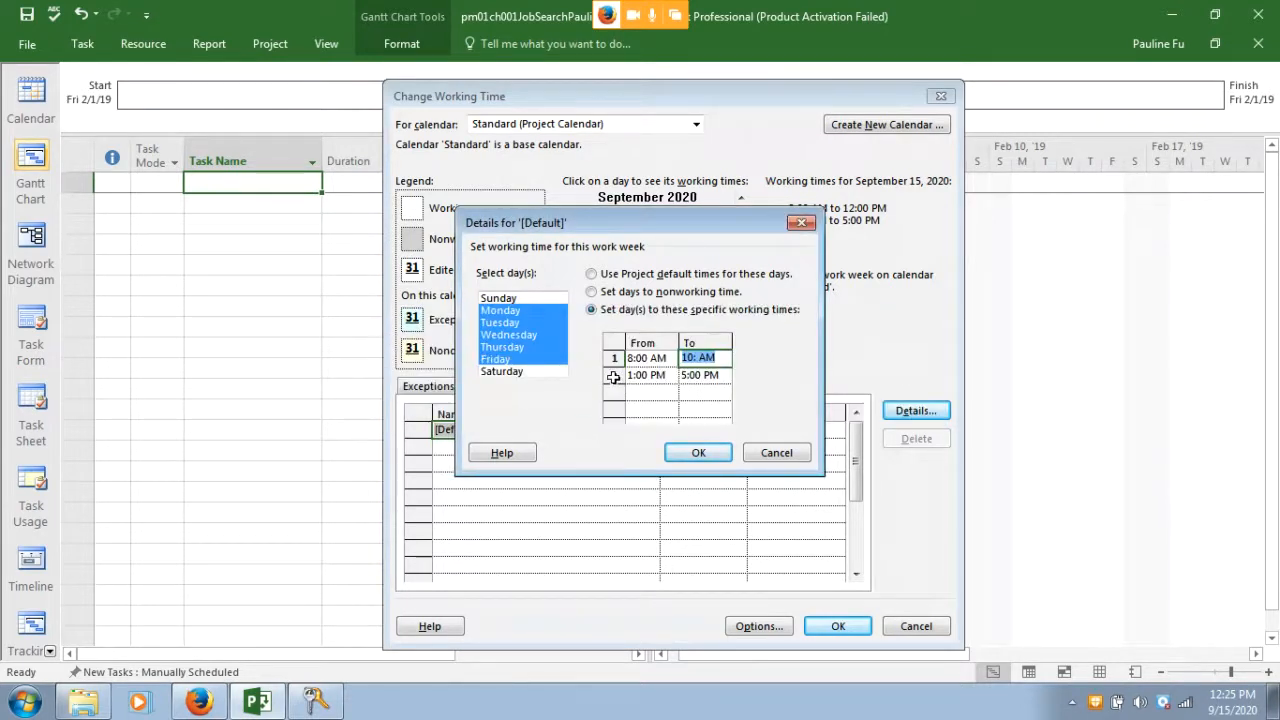
left_click(614, 377)
left_click(642, 404)
left_click(614, 374)
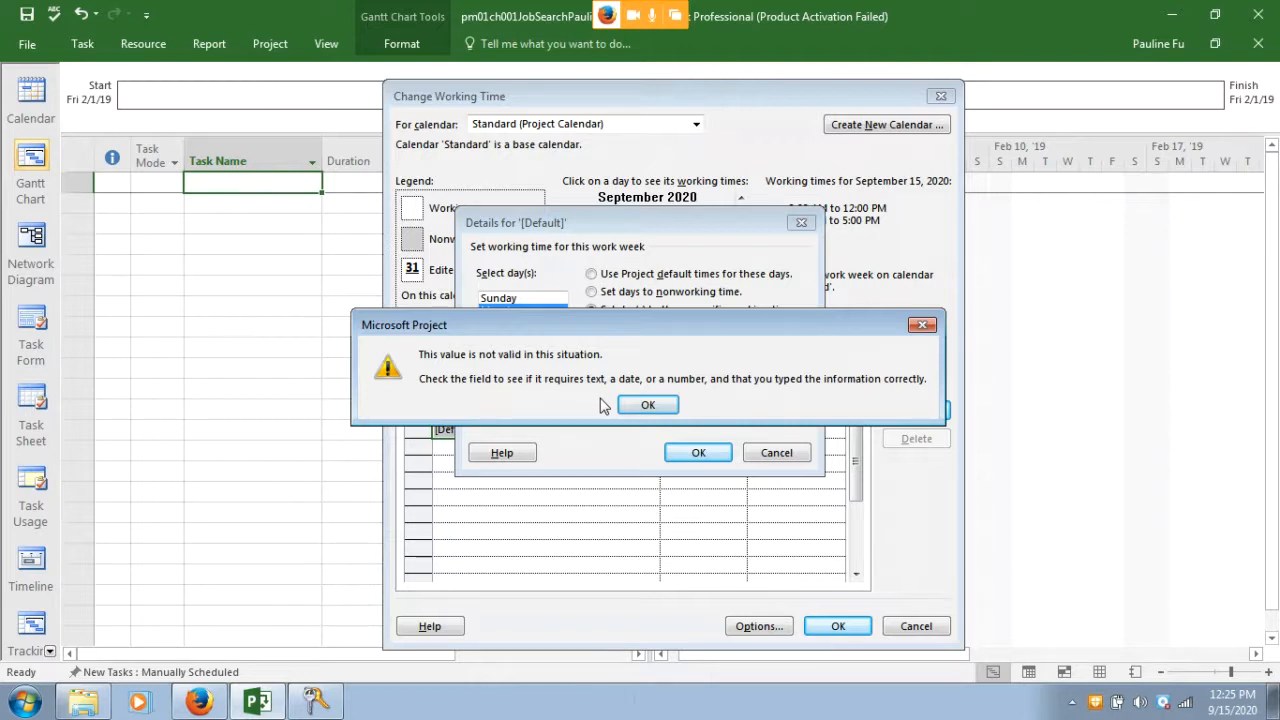
left_click(645, 405)
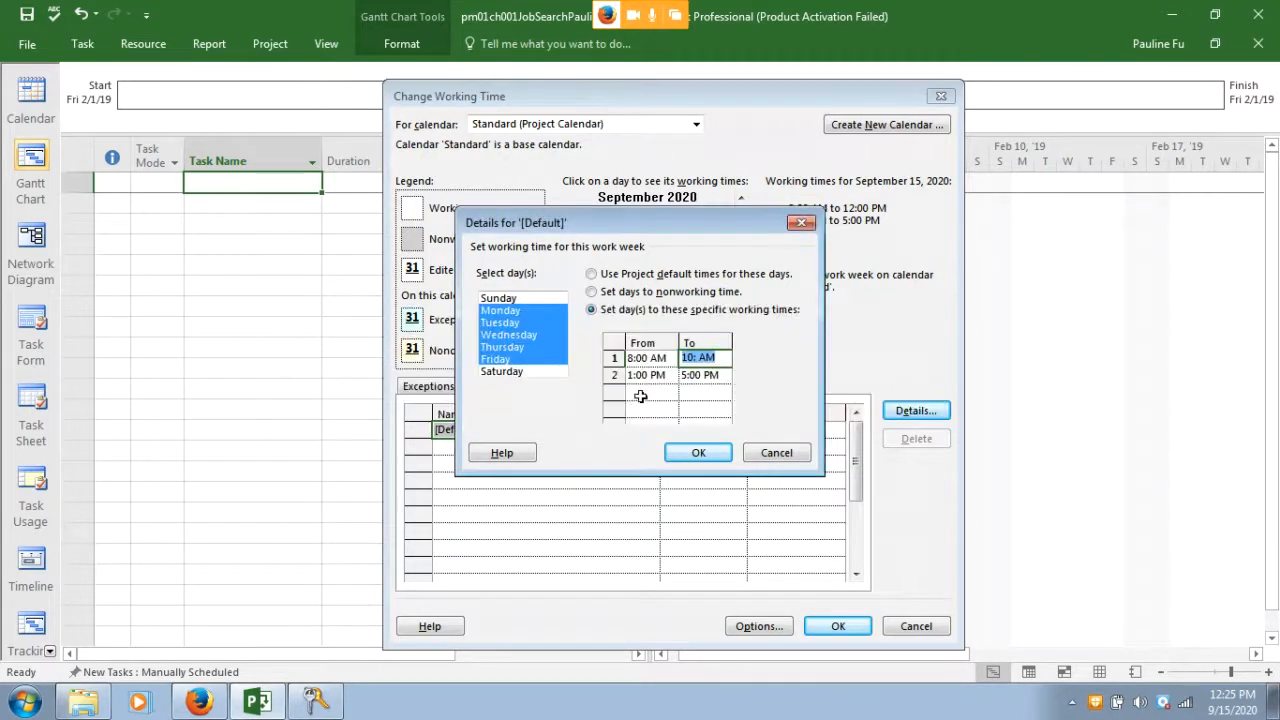
left_click(683, 378)
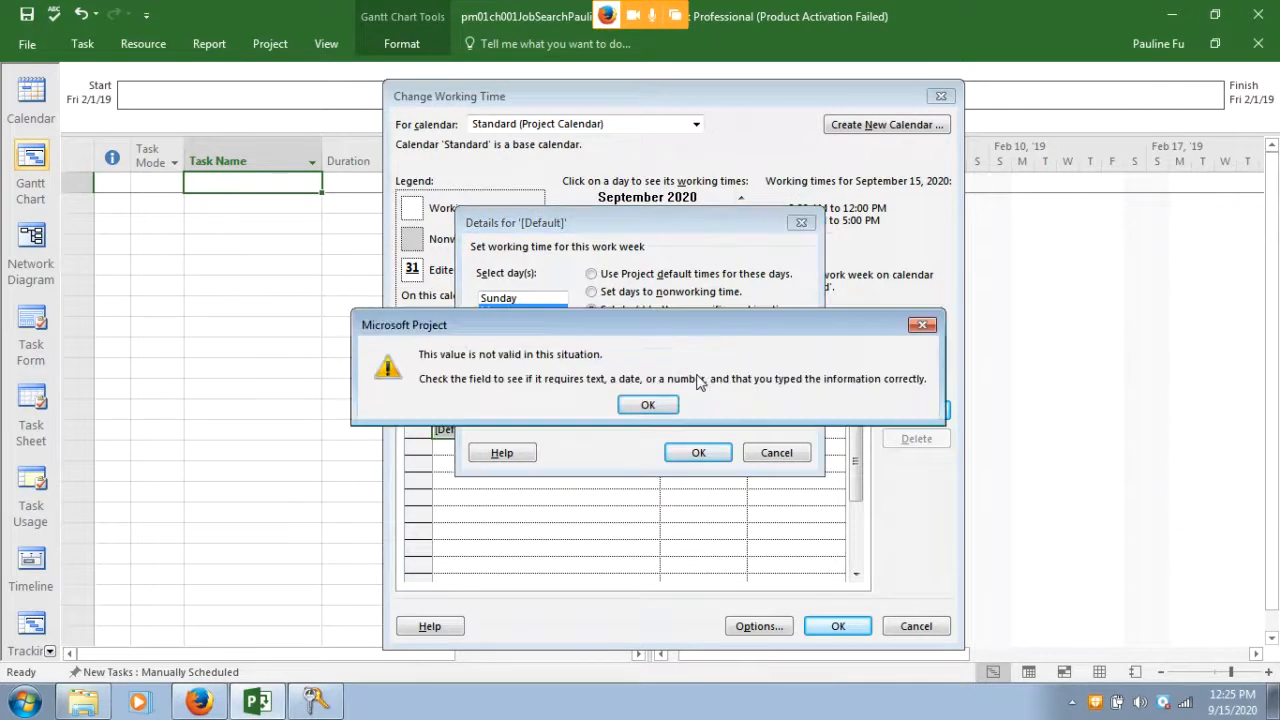
left_click(648, 404)
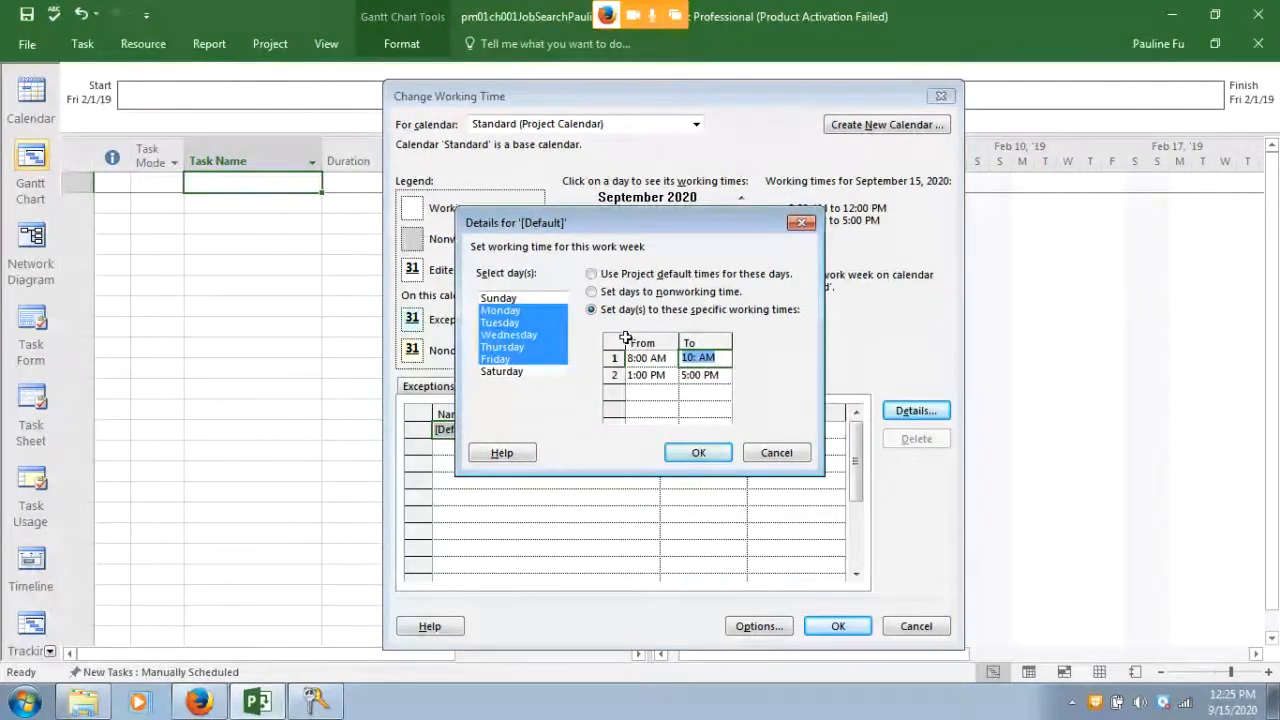
left_click(615, 388)
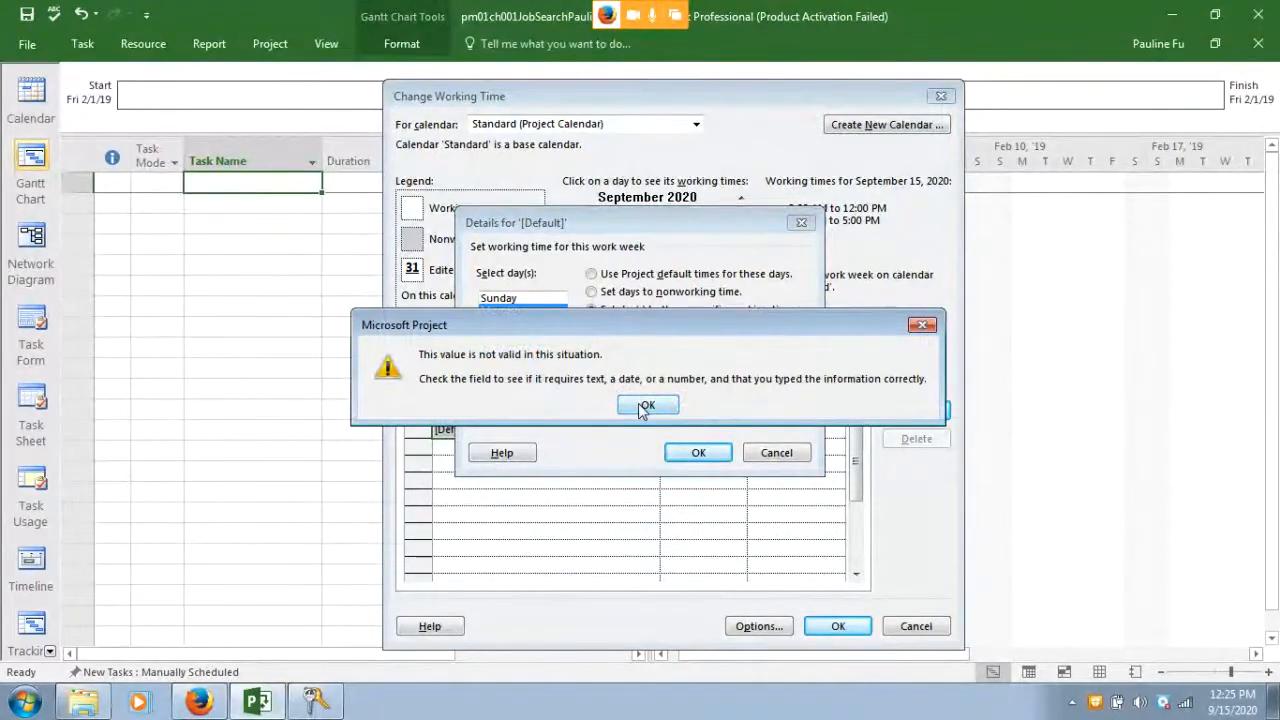
left_click(643, 407)
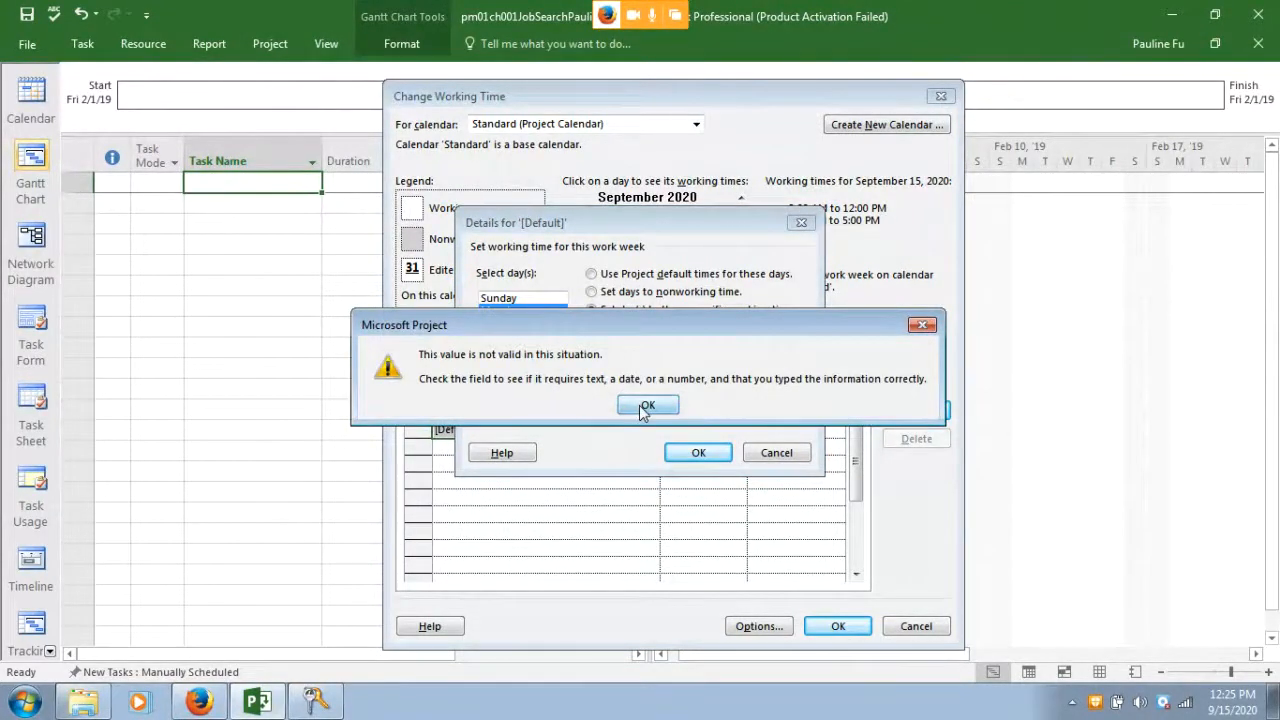
left_click(656, 221)
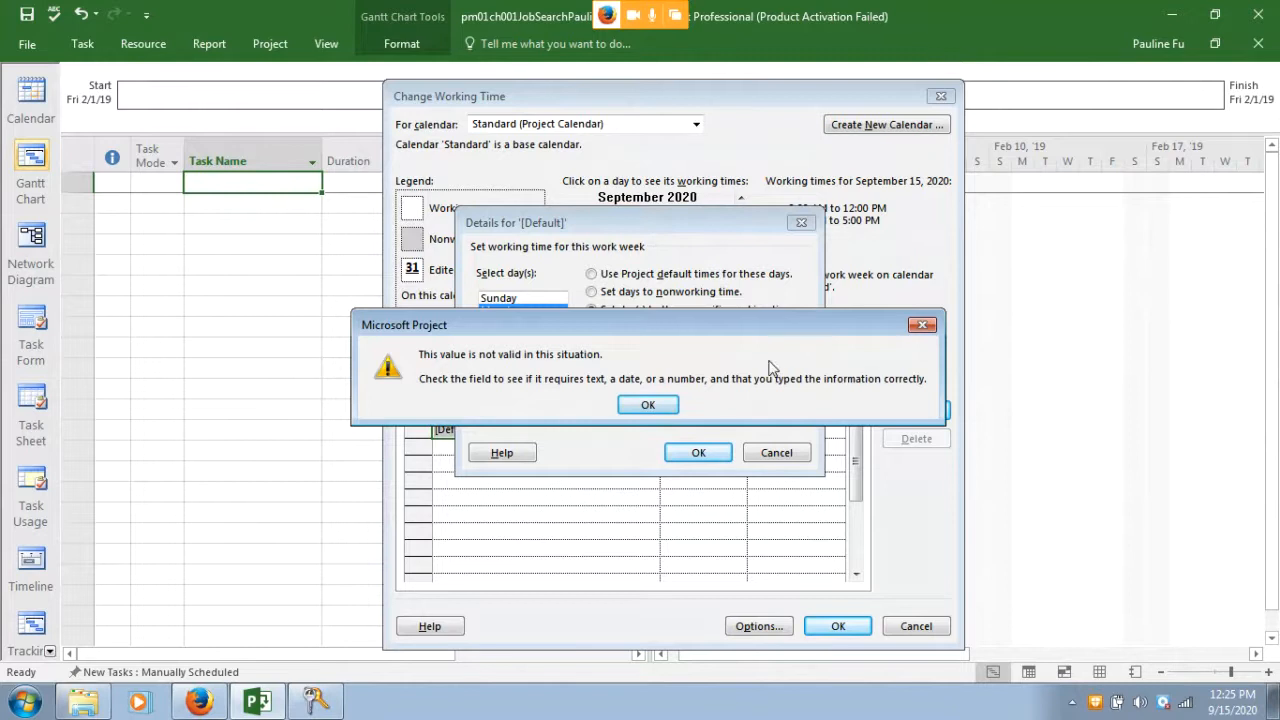
left_click(650, 406)
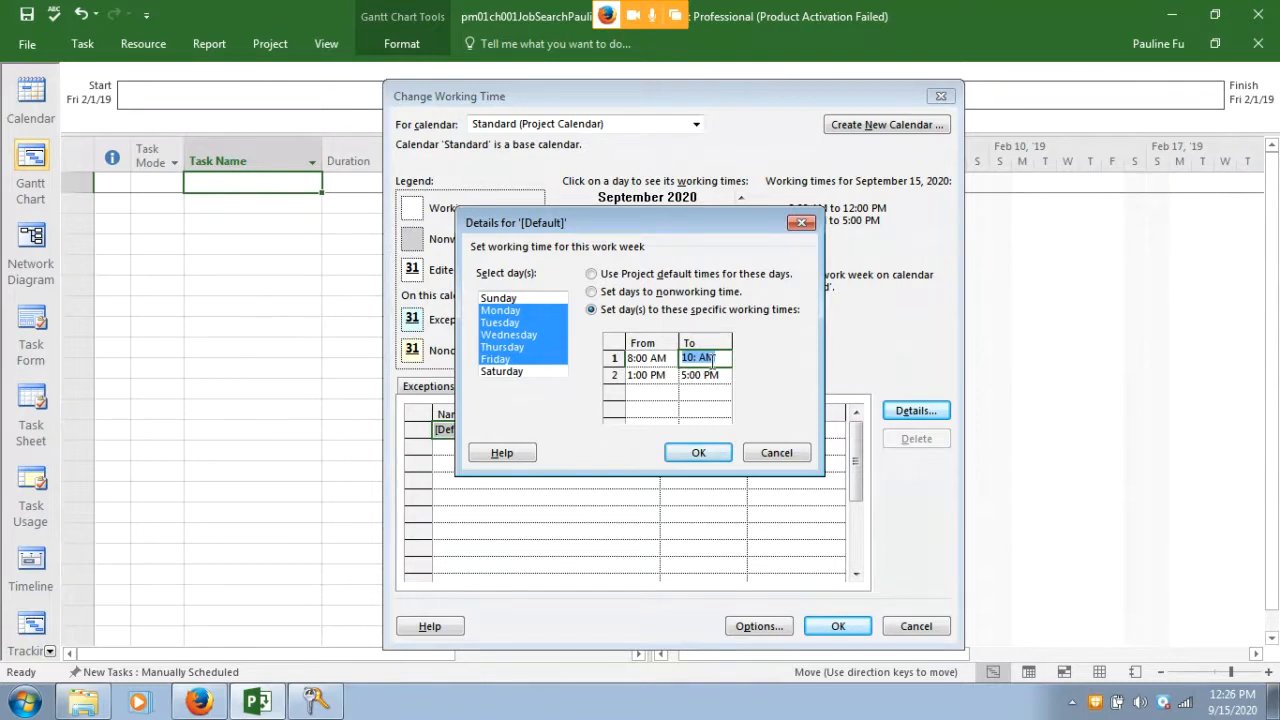
type("10:00 AM")
key("Return")
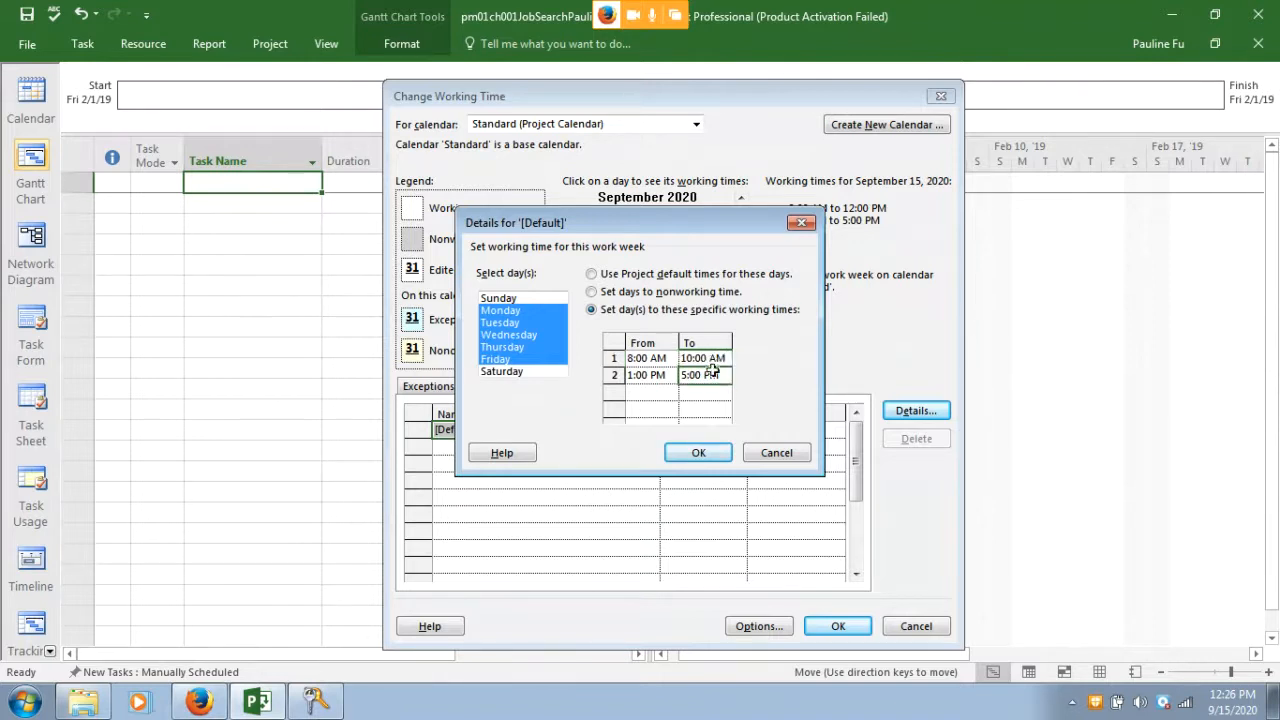
Delete the 1:00 PM–5:00 PM afternoon period and confirm the hours
left_click(614, 375)
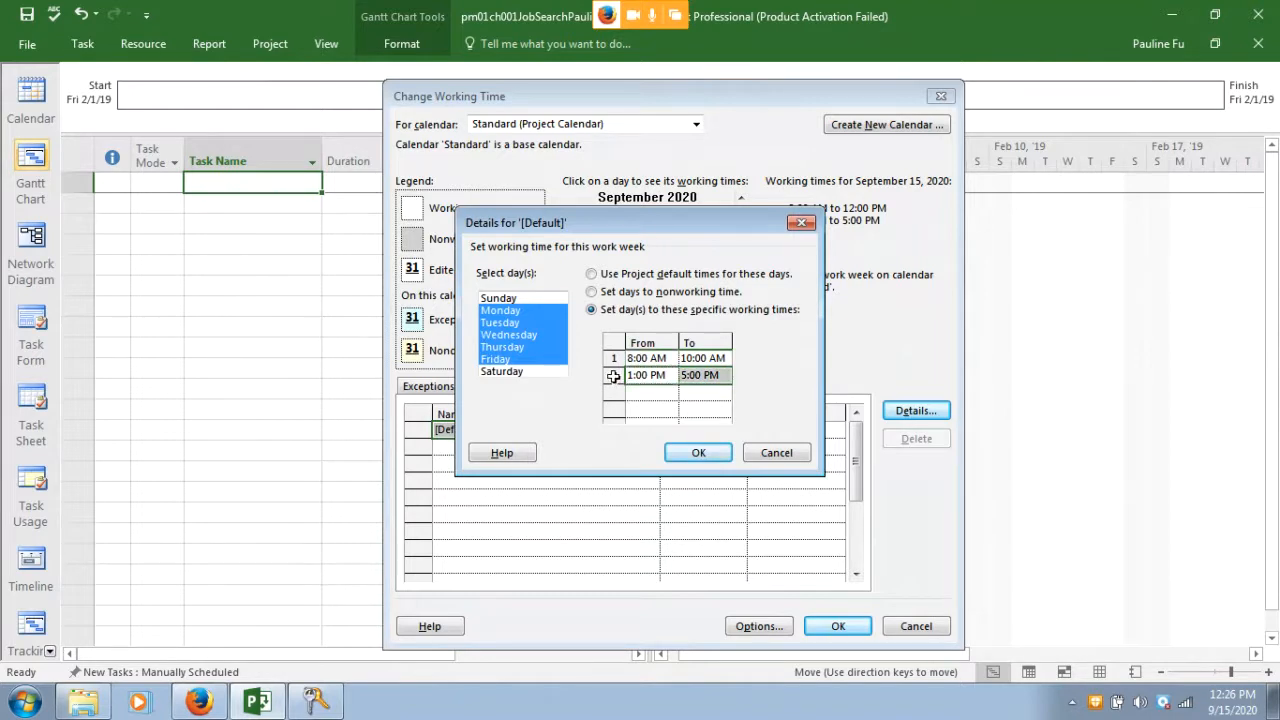
key("Delete")
left_click(694, 455)
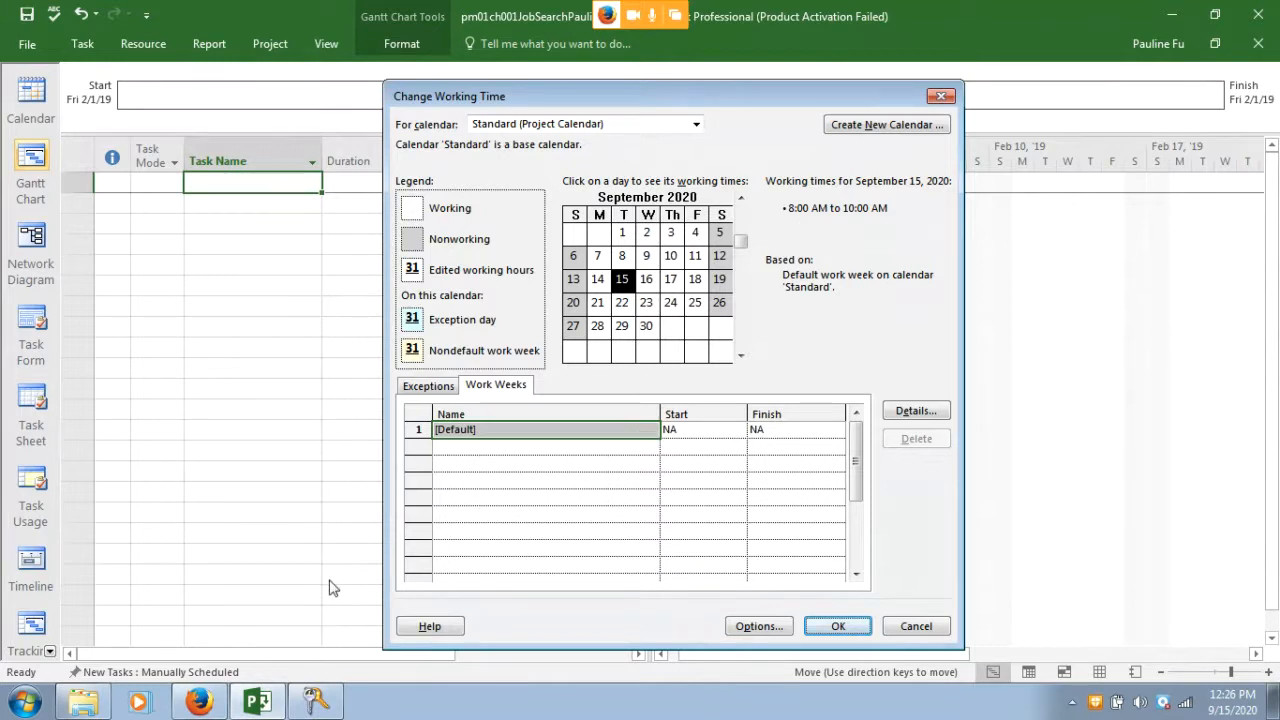
left_click(197, 702)
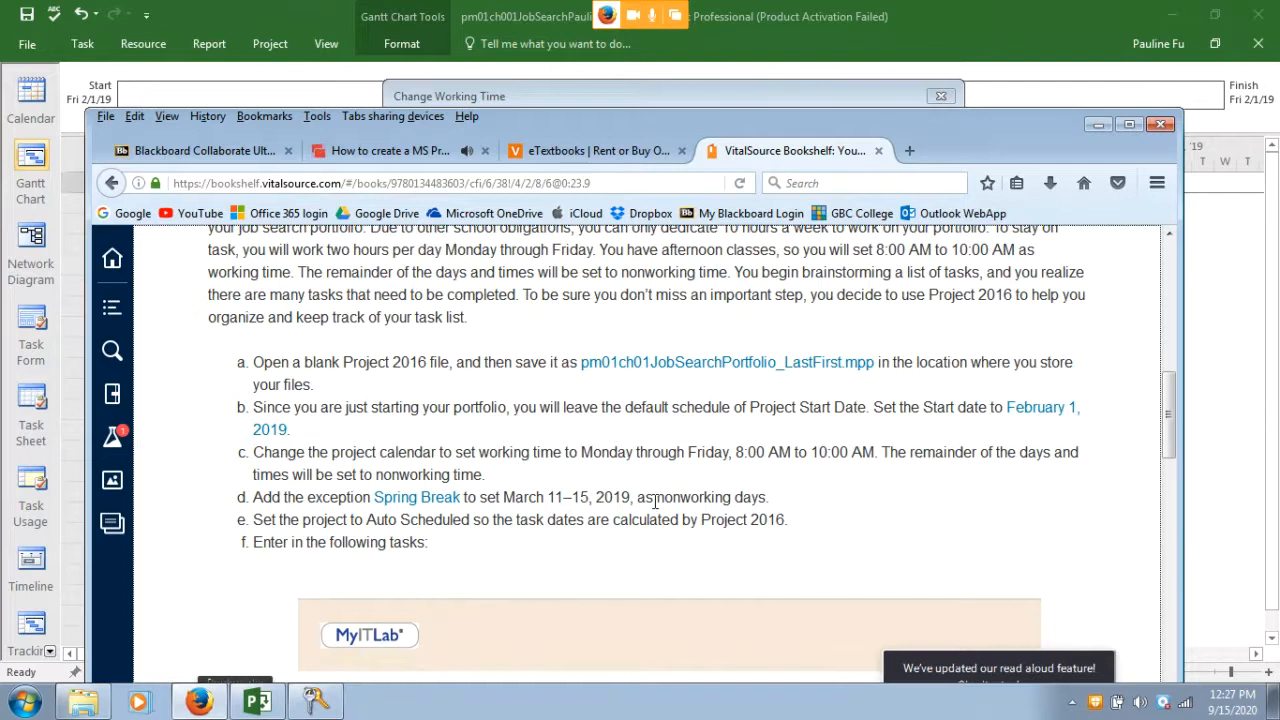
left_click(706, 97)
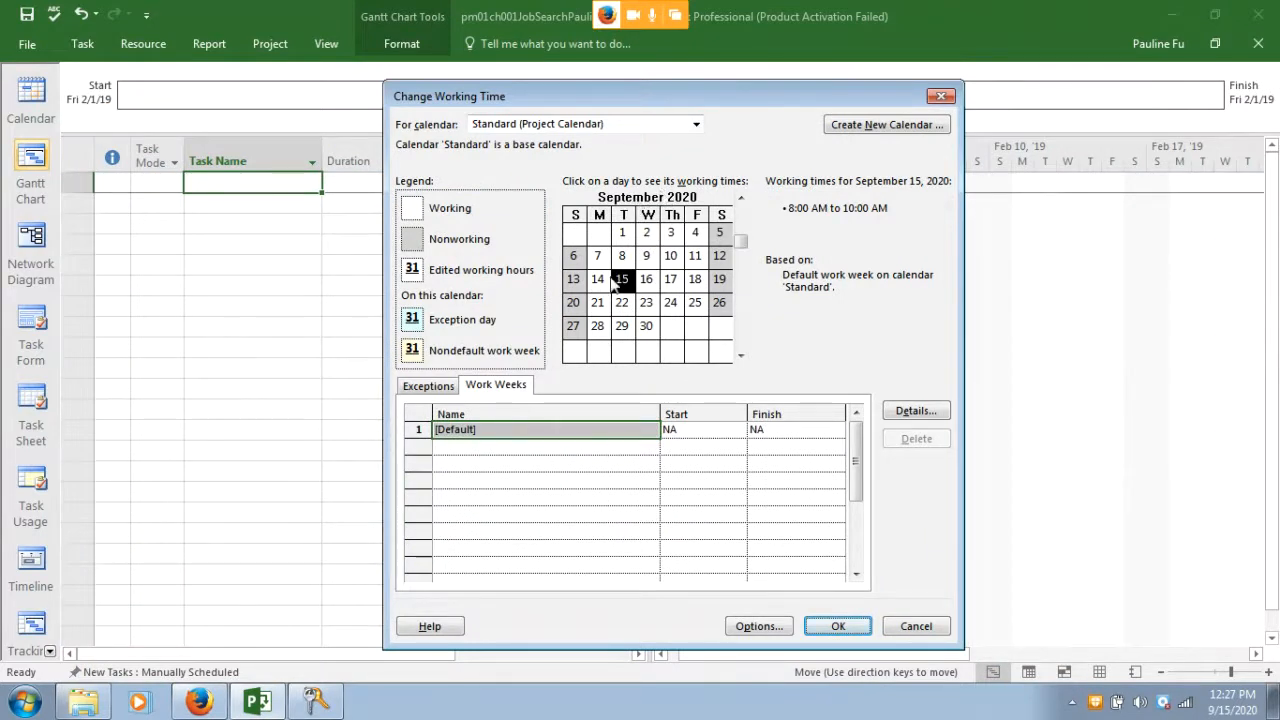
Create a calendar exception named 'Spring Breaki' starting March 11, 2019
left_click(431, 390)
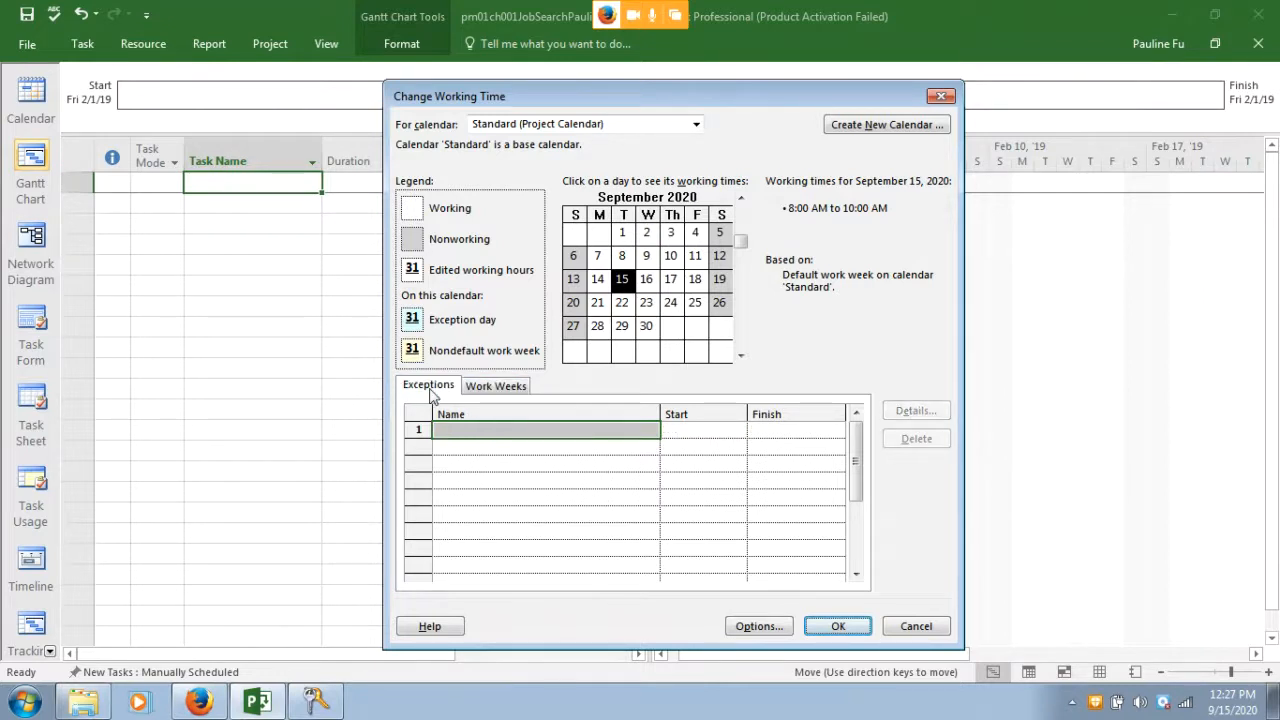
left_click(461, 431)
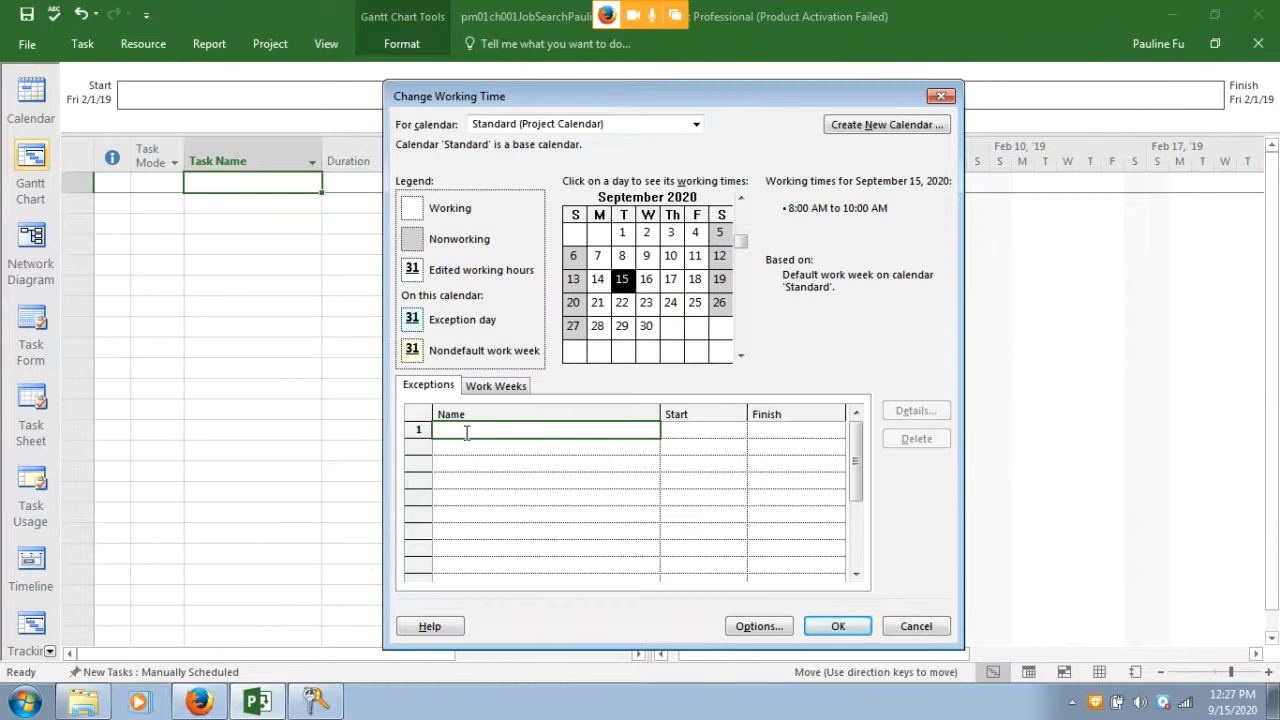
type("Spring Breaki")
left_click(688, 431)
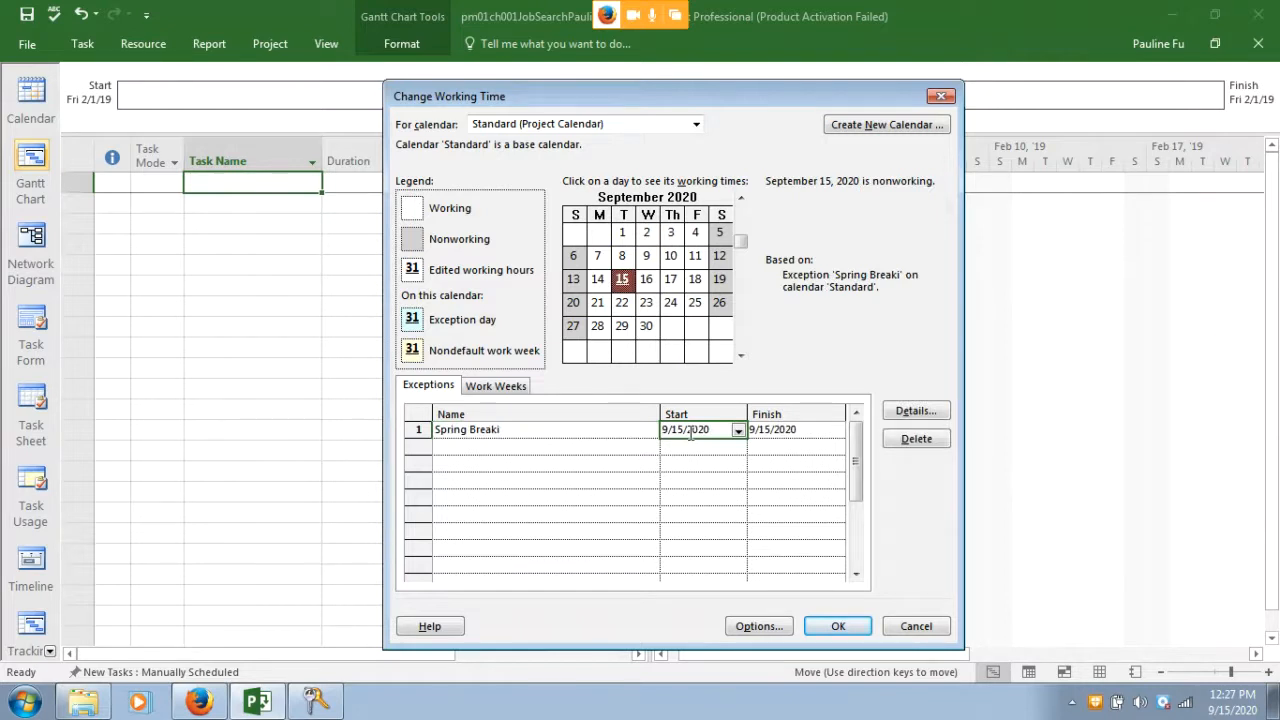
left_click(738, 431)
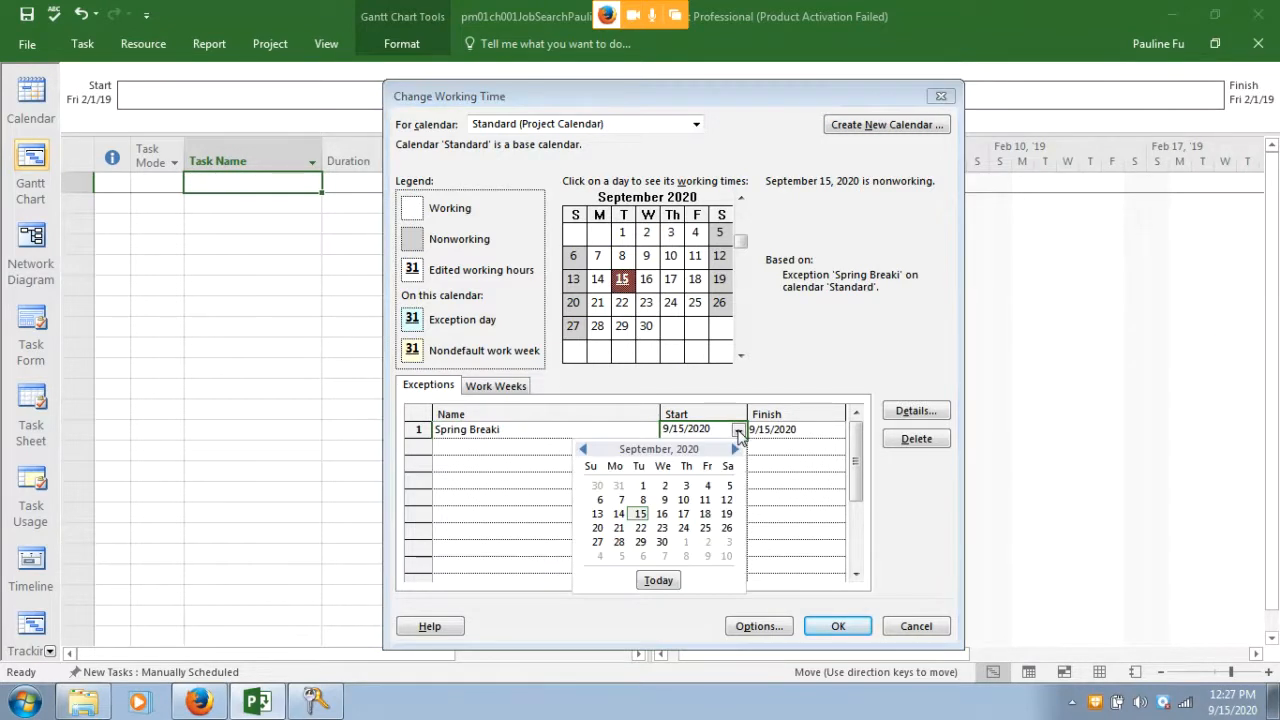
left_click(583, 449)
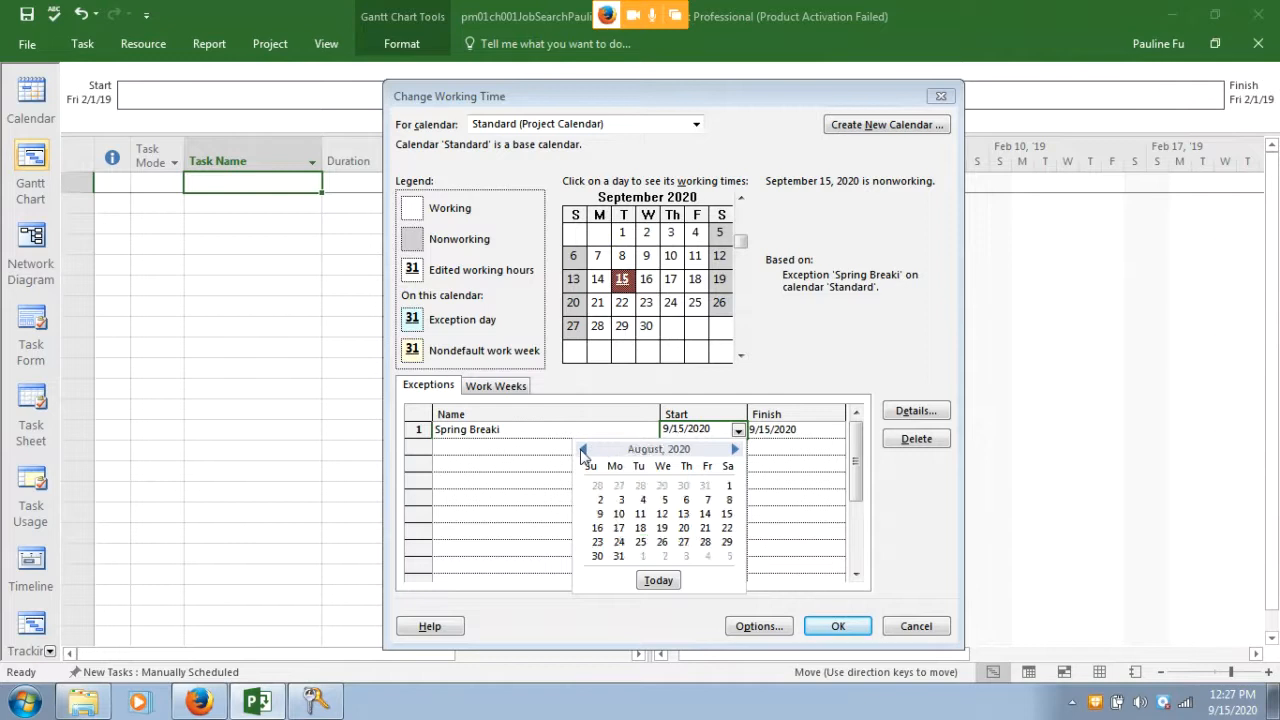
left_click(583, 449)
left_click(583, 449)
left_click(583, 449)
left_click(583, 449)
left_click(583, 449)
left_click(583, 449)
left_click(583, 449)
left_click(583, 449)
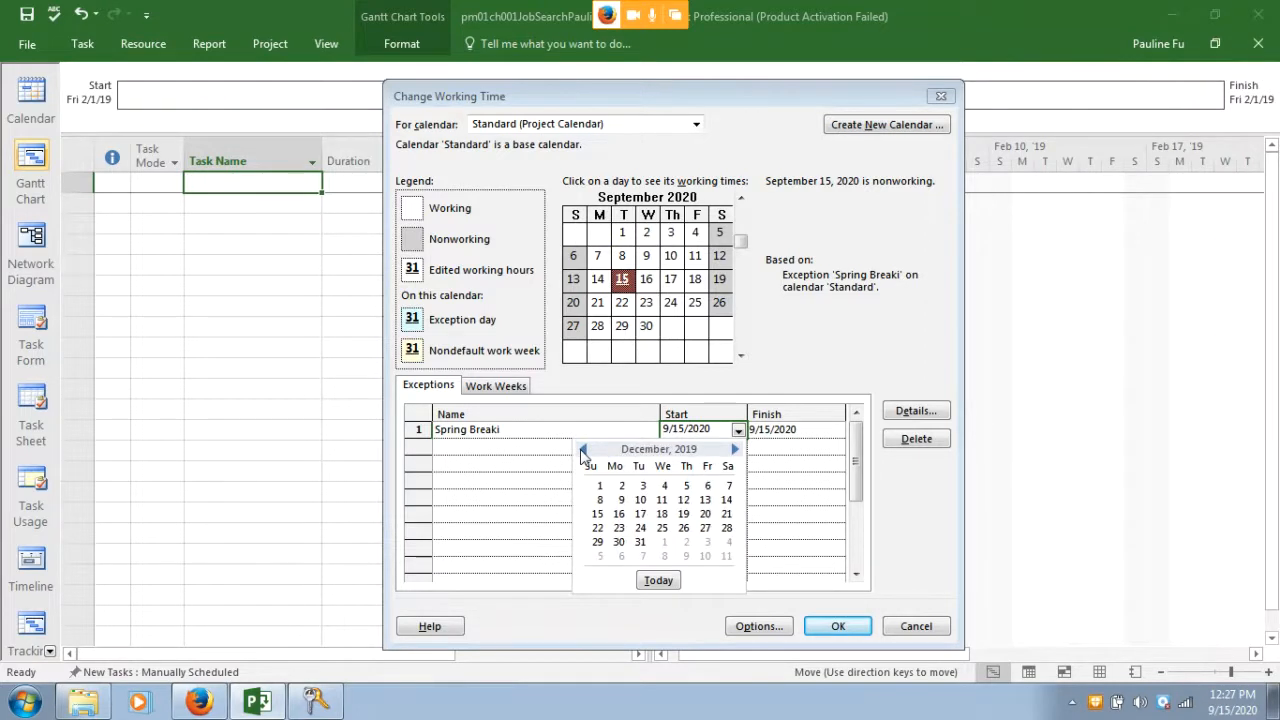
left_click(583, 449)
left_click(583, 449)
left_click(583, 449)
left_click(583, 449)
left_click(583, 449)
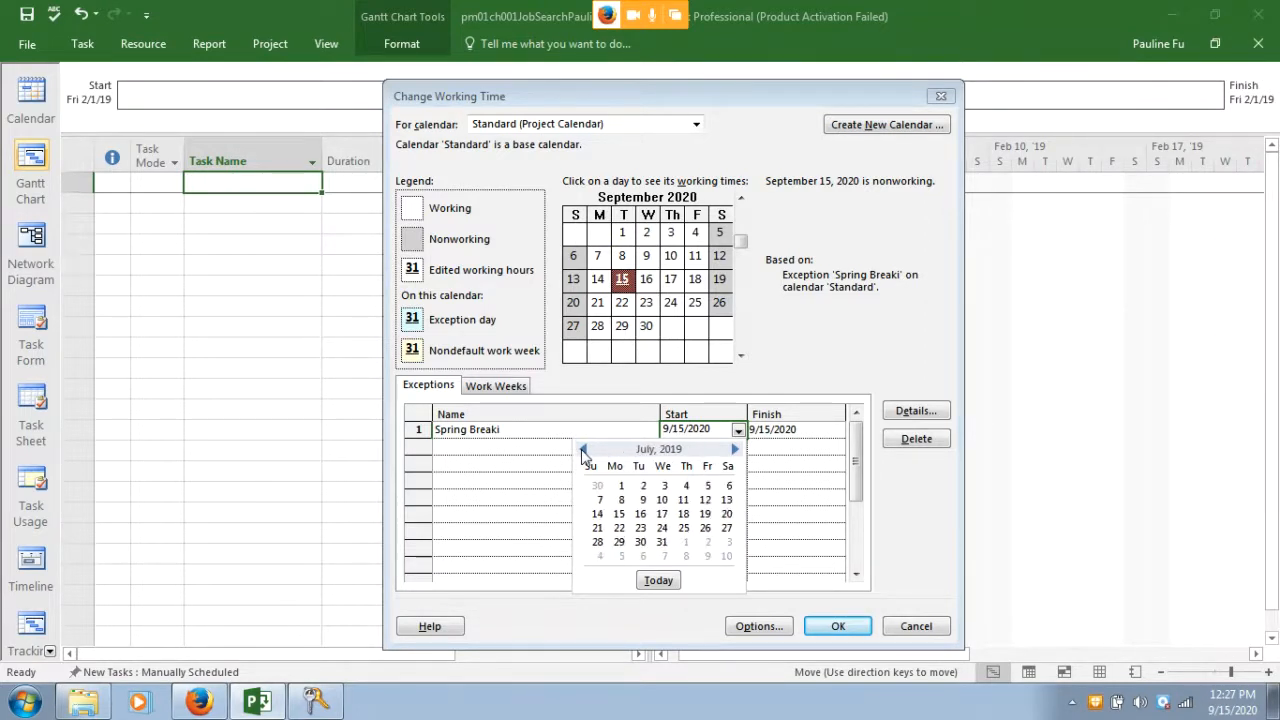
left_click(583, 449)
left_click(583, 449)
left_click(583, 449)
left_click(583, 449)
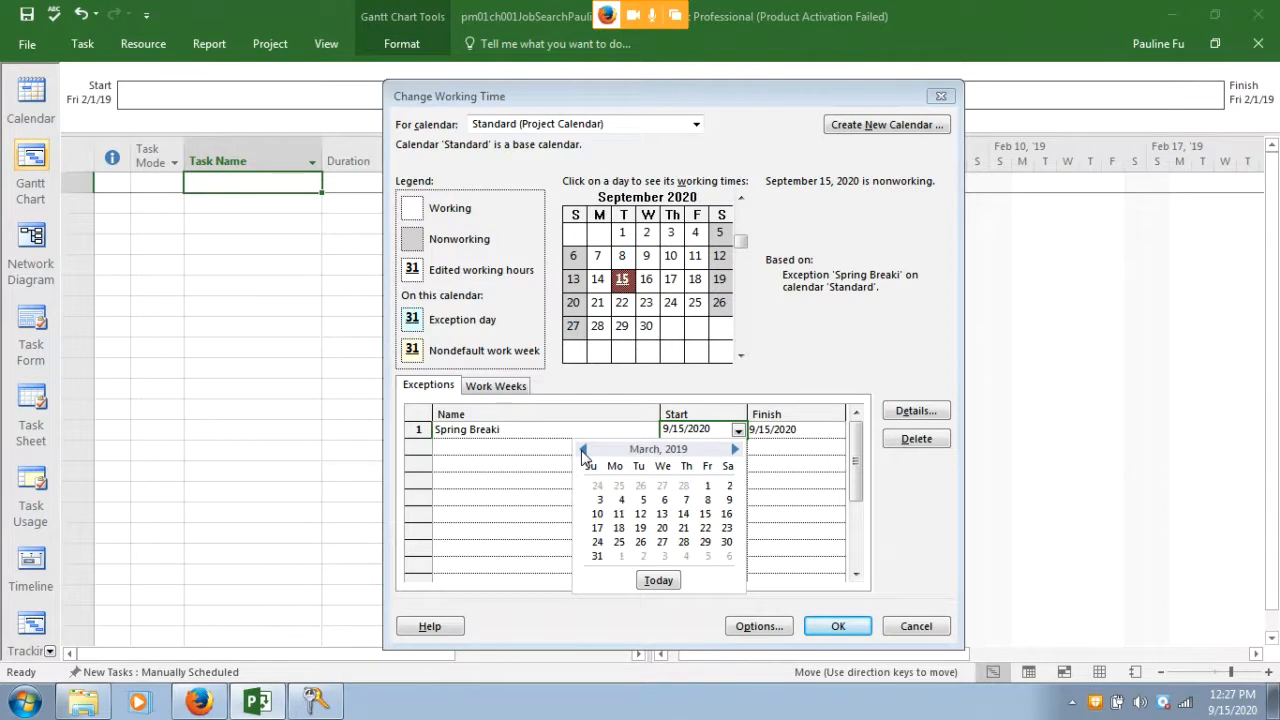
left_click(619, 514)
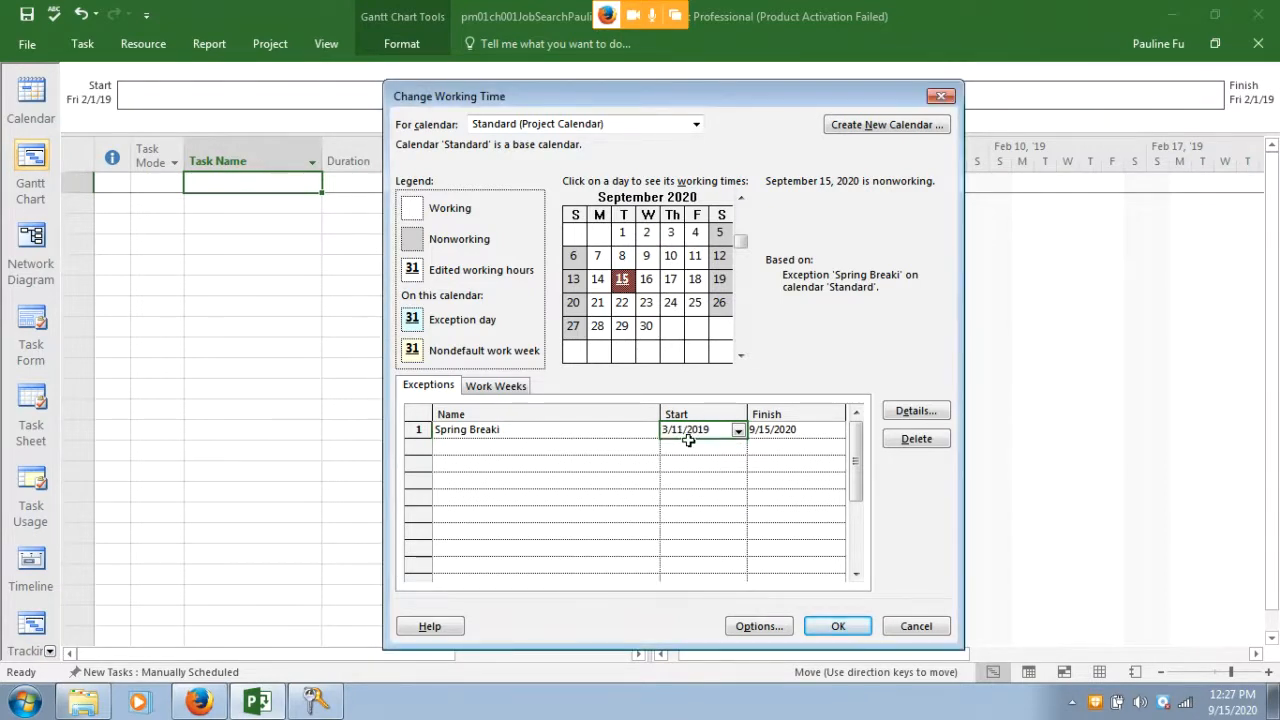
Set the exception's finish date to March 15, 2019 and apply the calendar changes
left_click(789, 430)
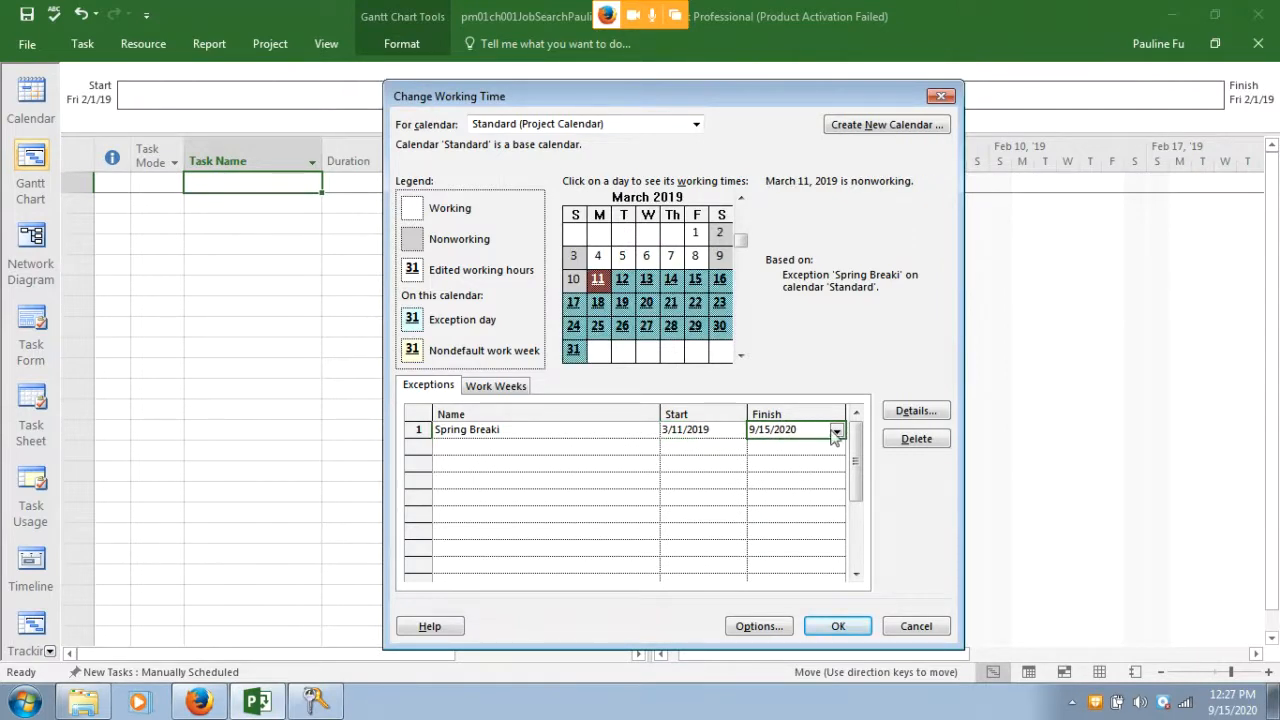
left_click(835, 432)
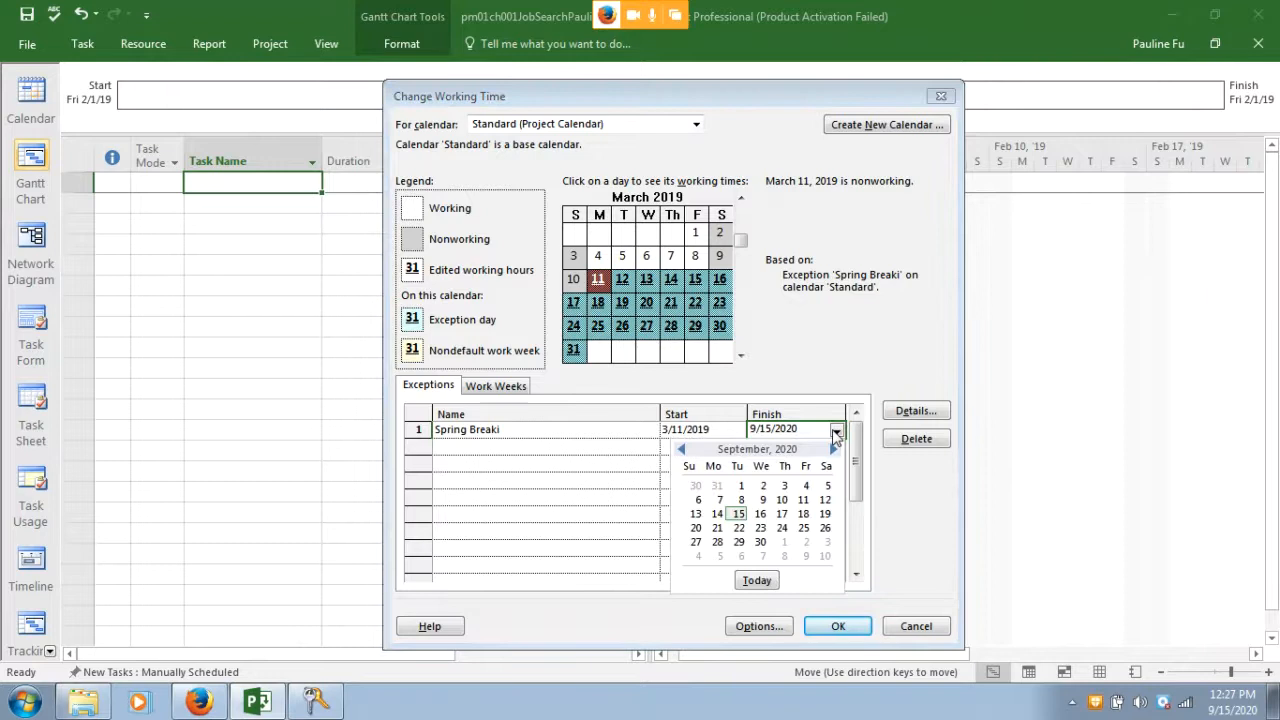
left_click(681, 450)
left_click(681, 450)
left_click(681, 450)
left_click(681, 450)
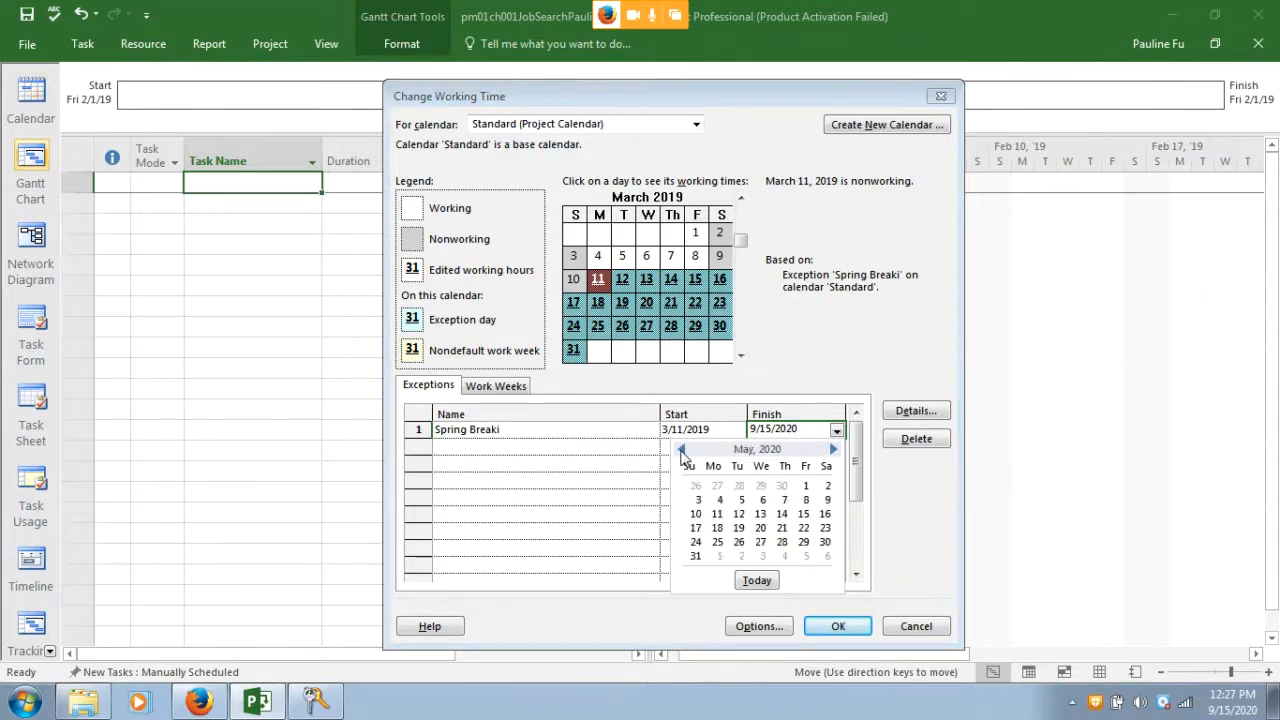
left_click(681, 450)
left_click(681, 450)
left_click(681, 450)
left_click(681, 450)
left_click(681, 450)
left_click(681, 450)
left_click(681, 450)
left_click(681, 450)
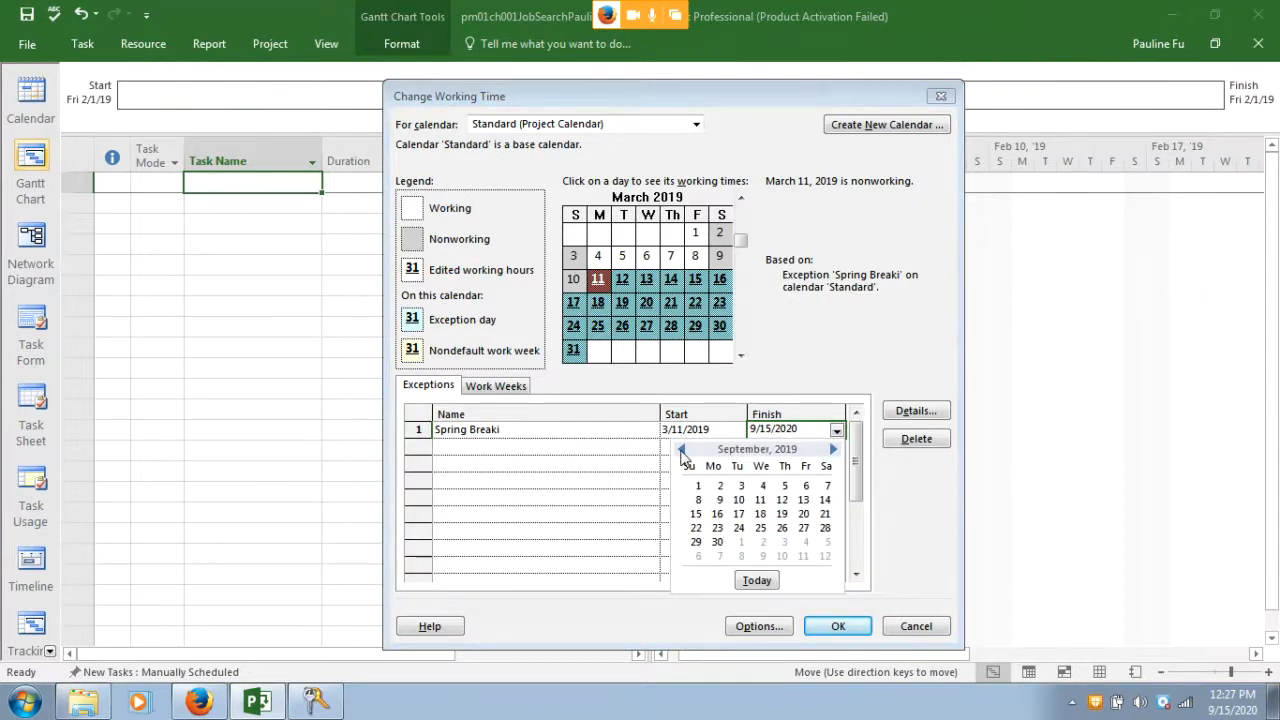
left_click(681, 450)
left_click(681, 450)
left_click(681, 450)
left_click(681, 450)
left_click(681, 450)
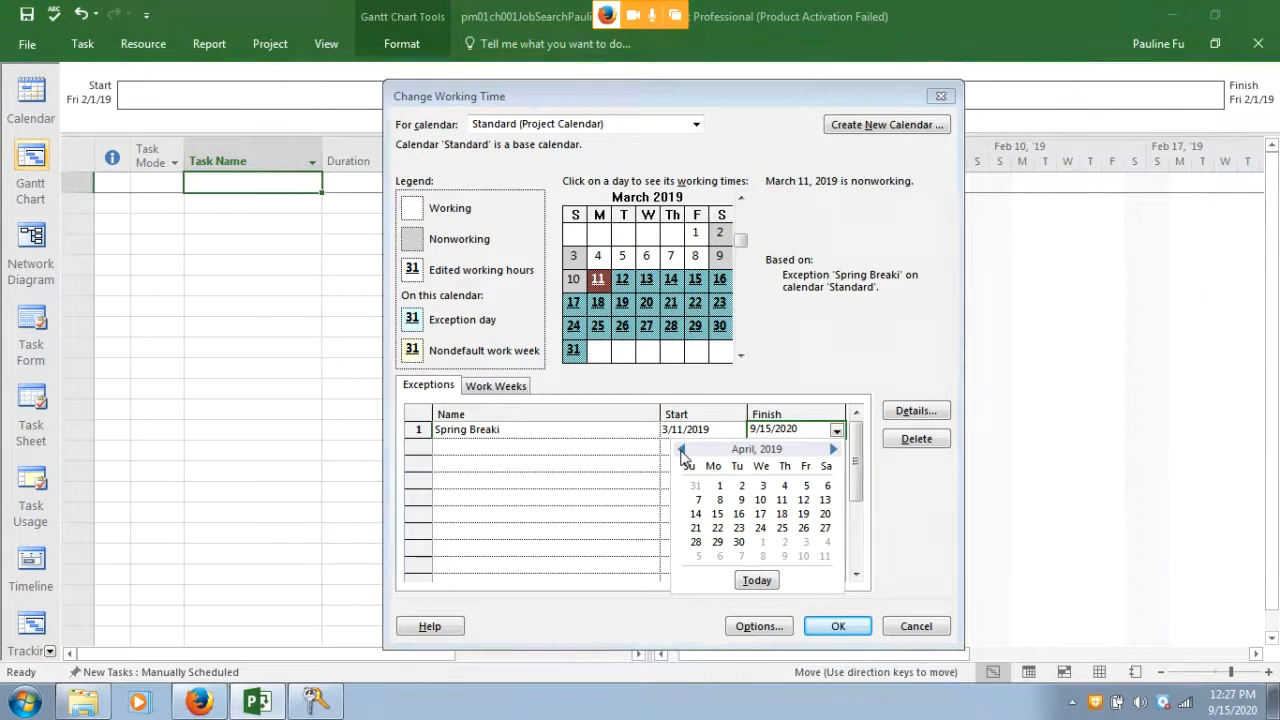
left_click(681, 450)
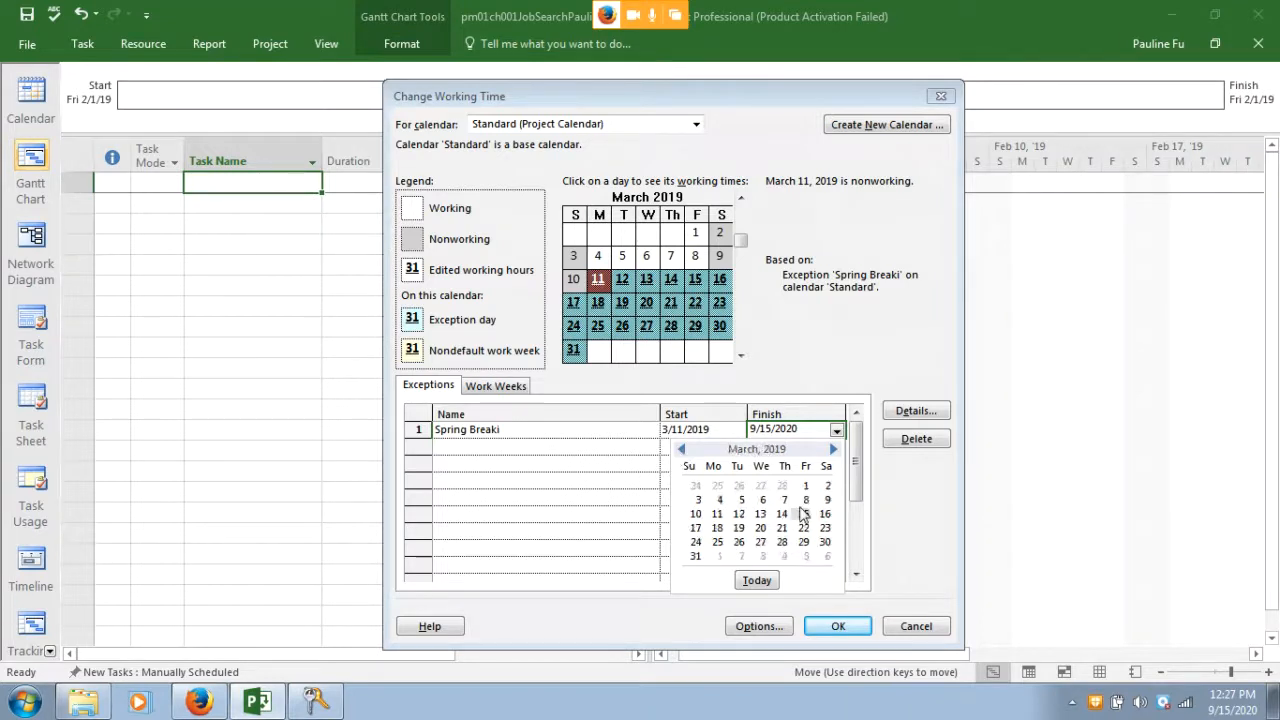
left_click(803, 513)
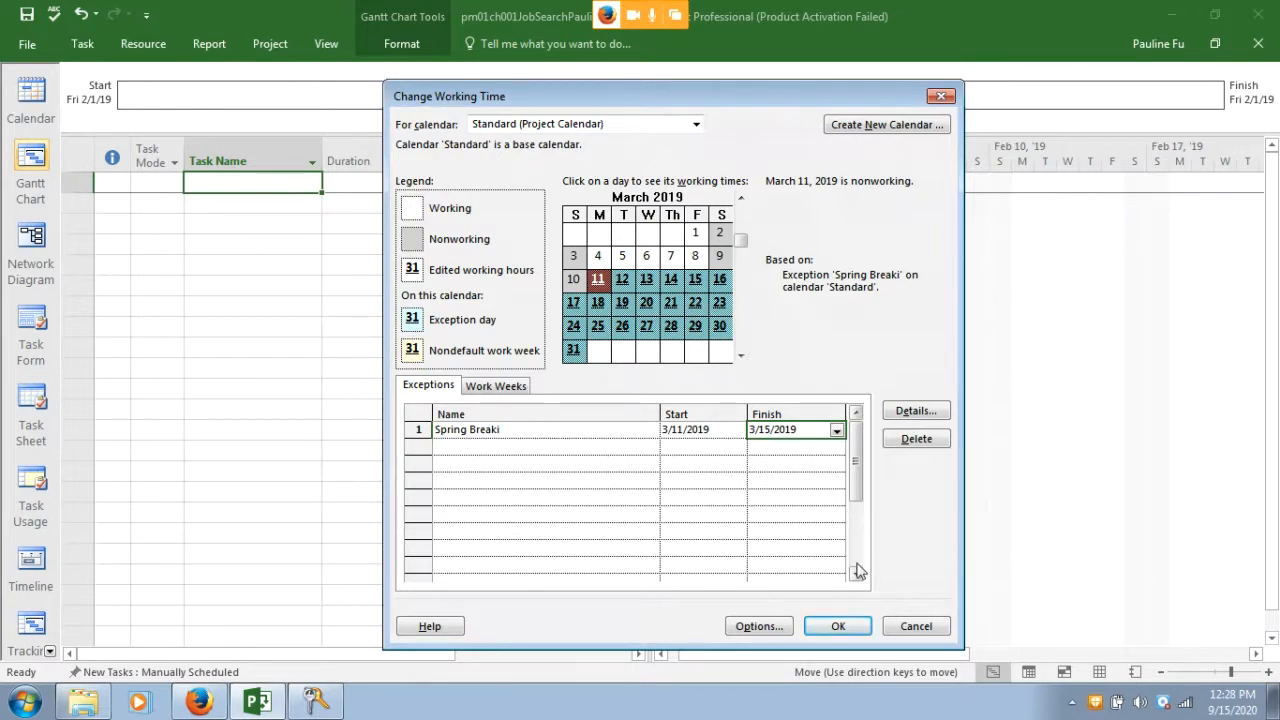
left_click(829, 627)
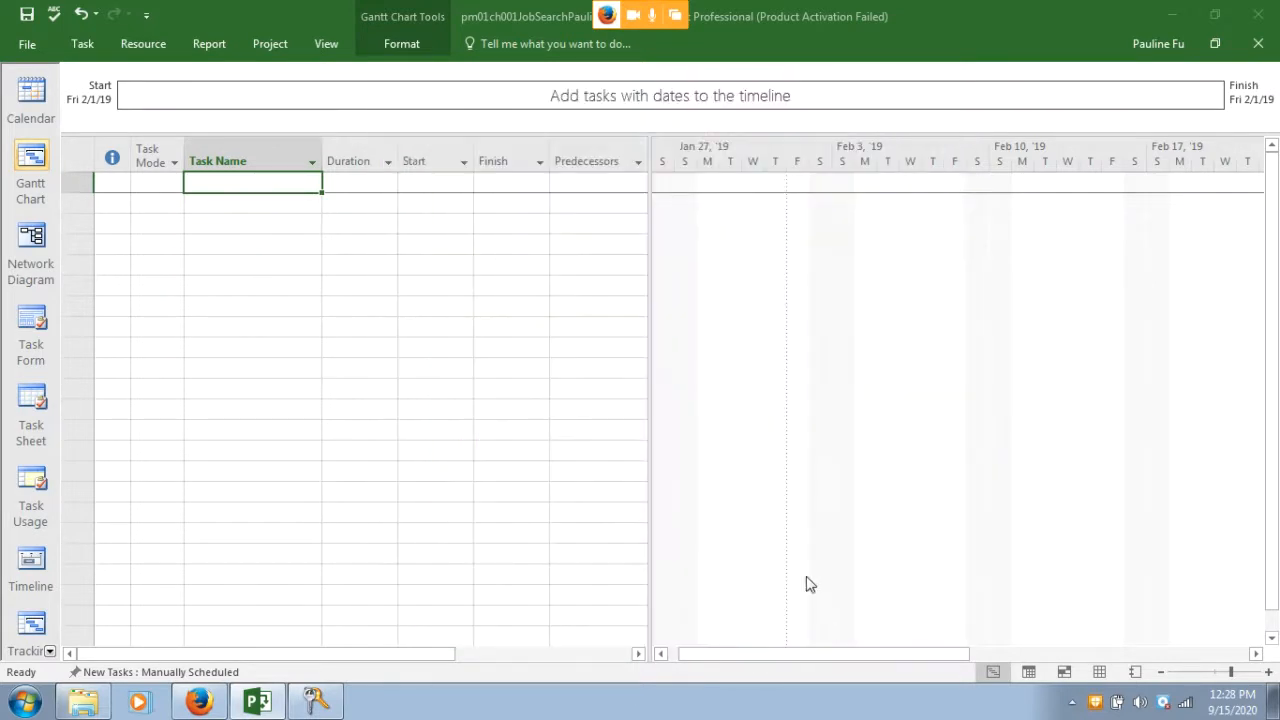
Check the textbook instructions, then switch new tasks to Auto Scheduled mode
left_click(205, 703)
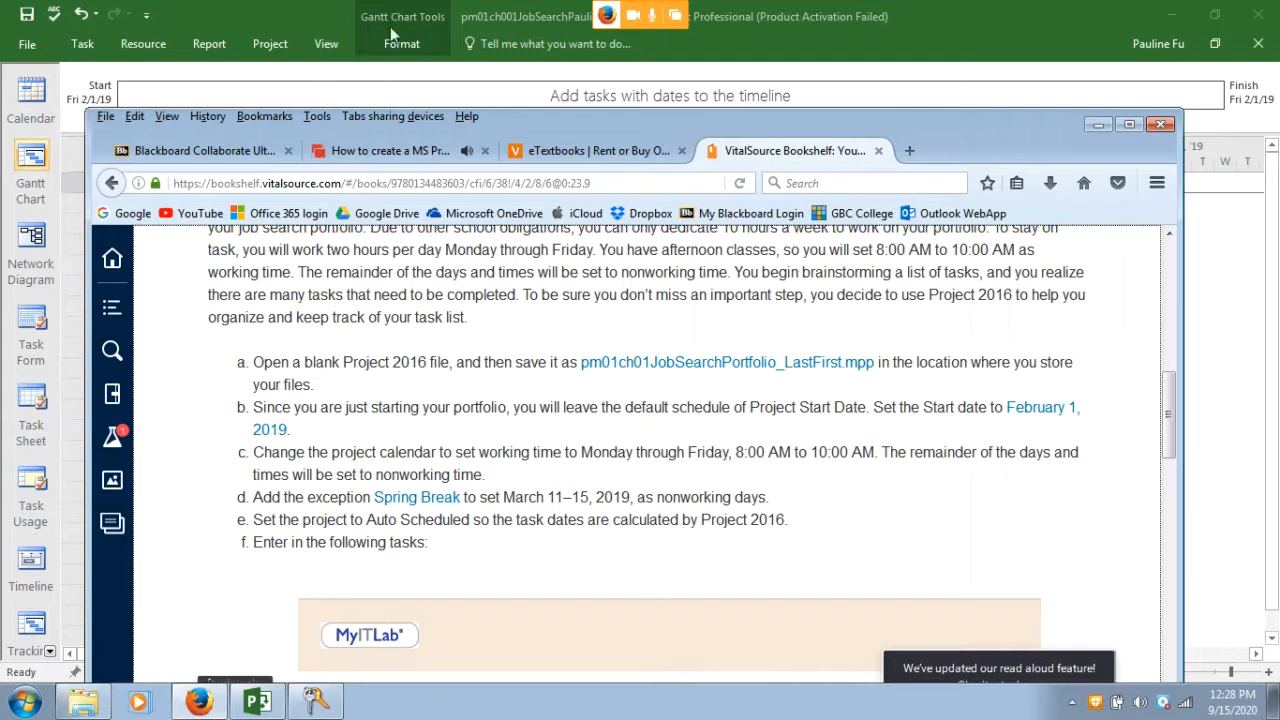
left_click(383, 88)
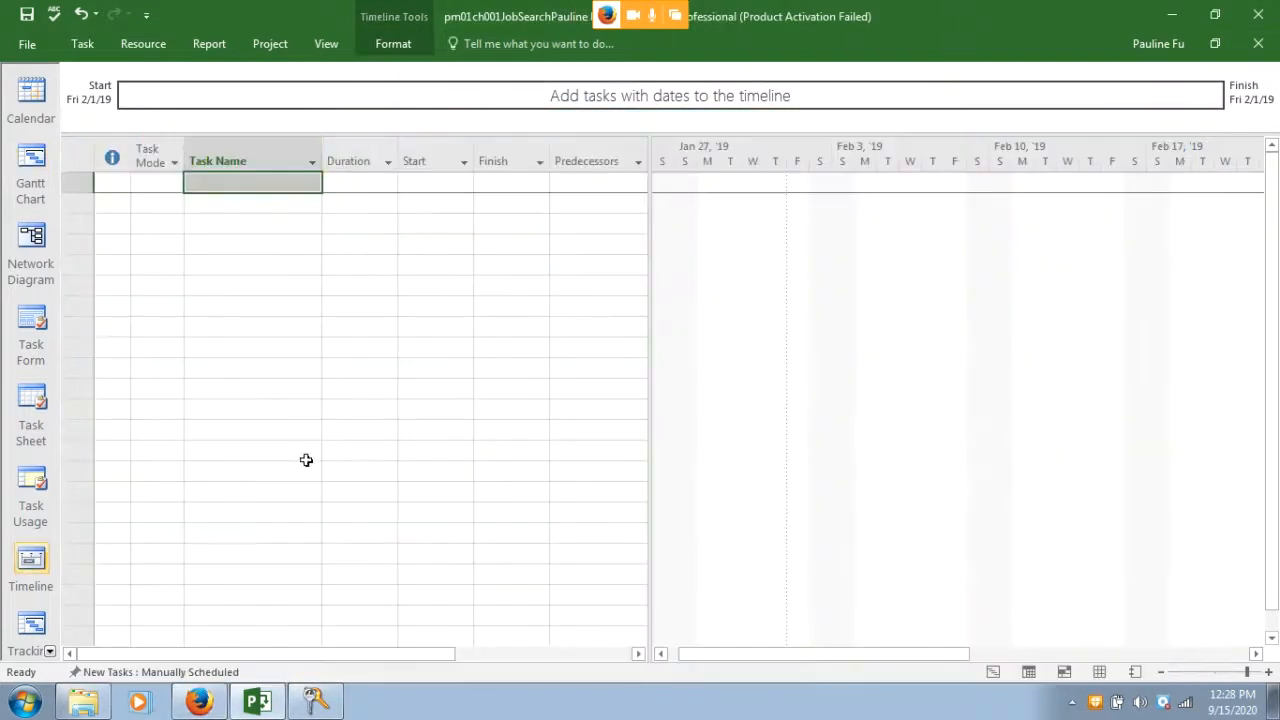
left_click(163, 672)
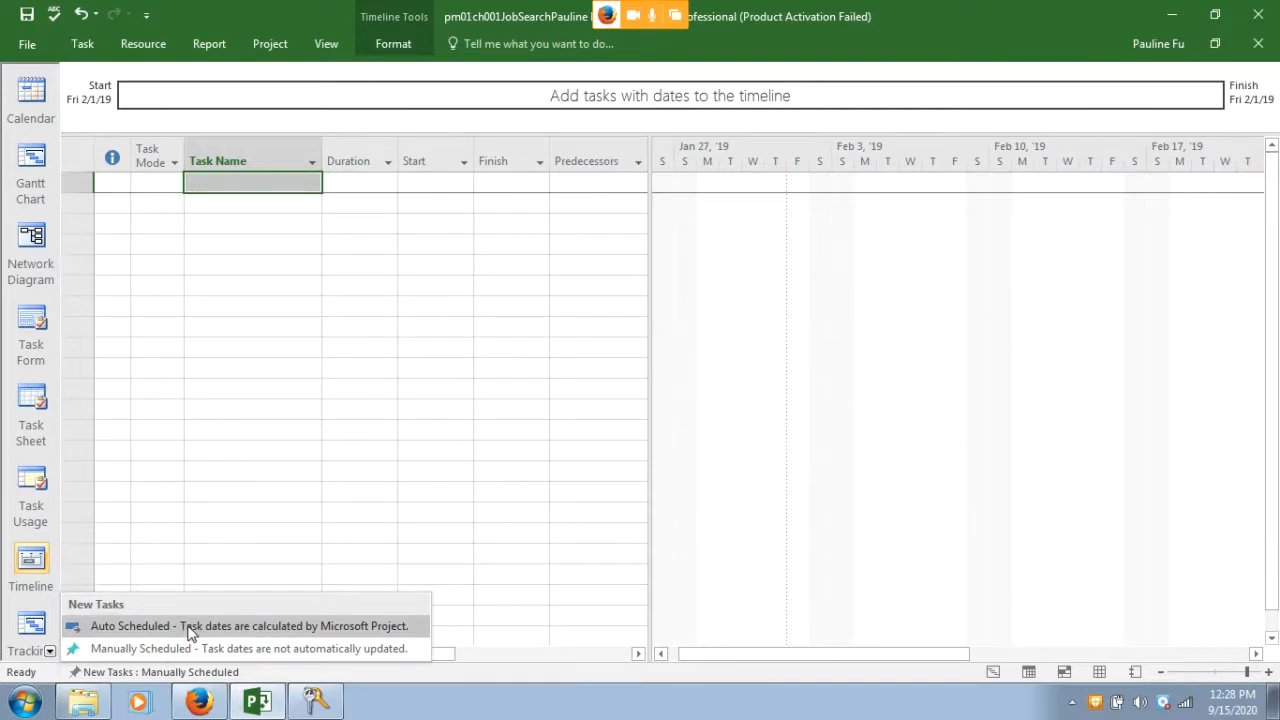
left_click(186, 628)
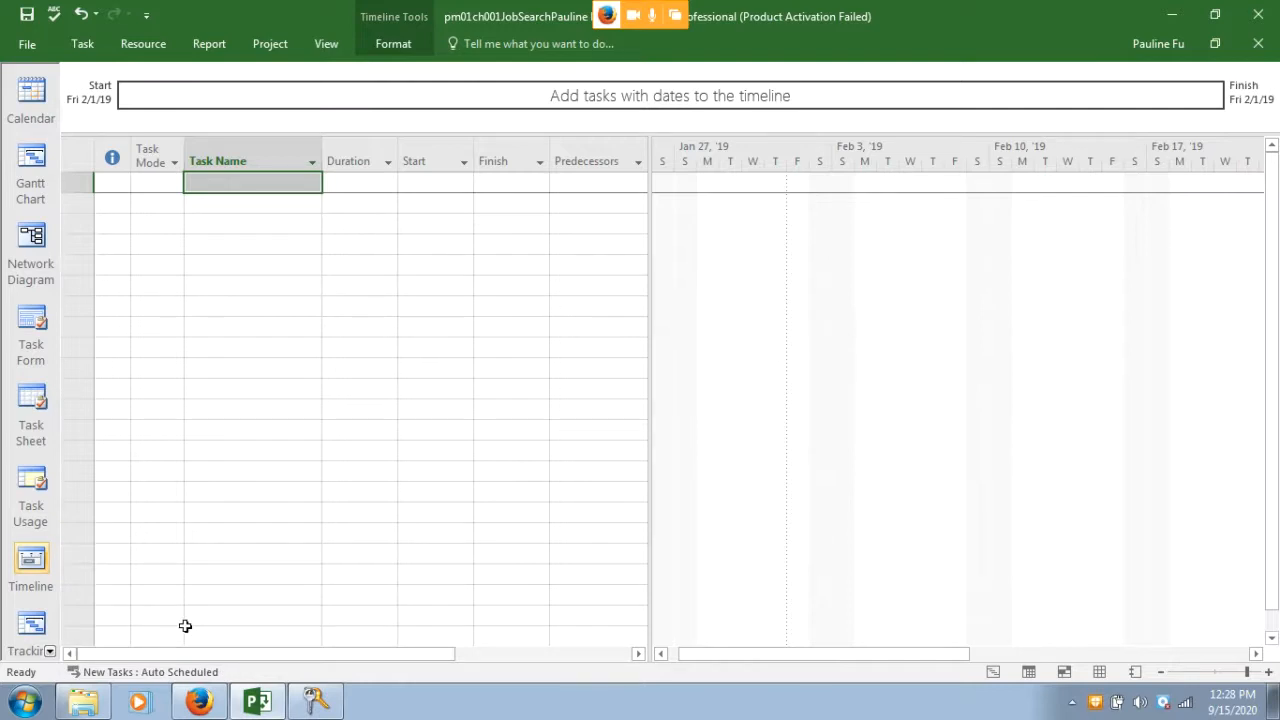
left_click(199, 702)
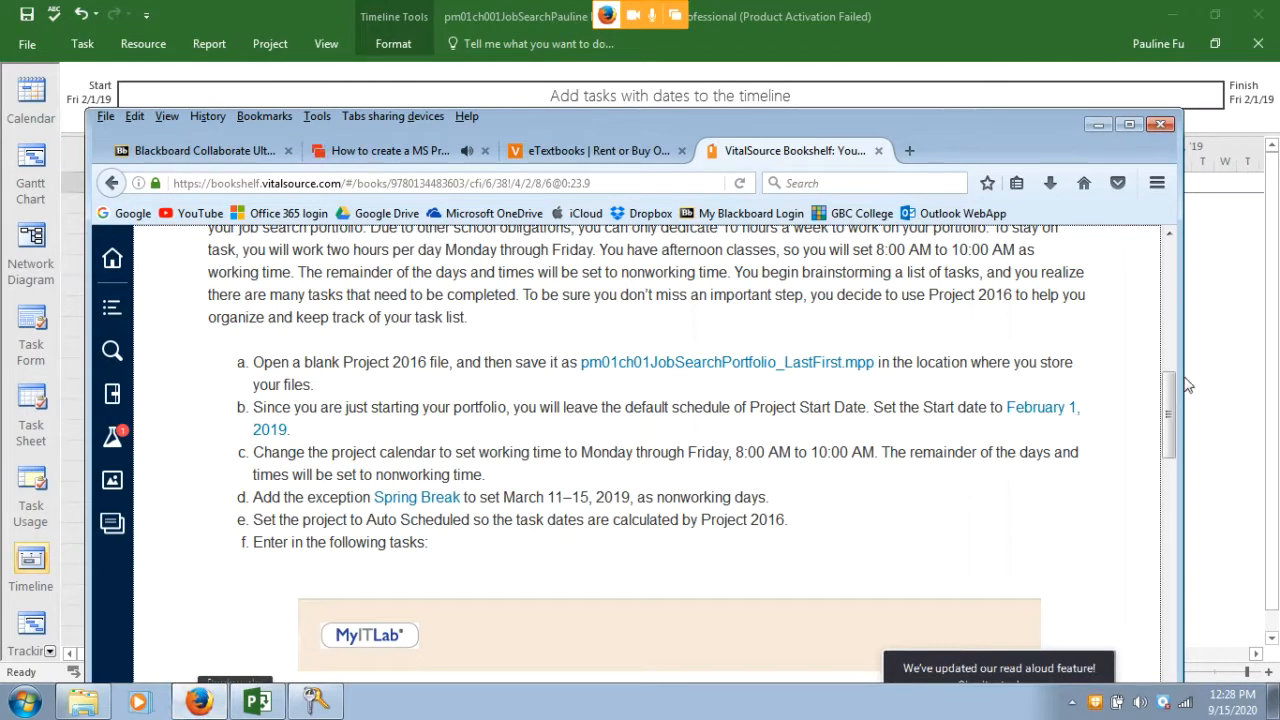
left_click_drag(1173, 400, 1164, 503)
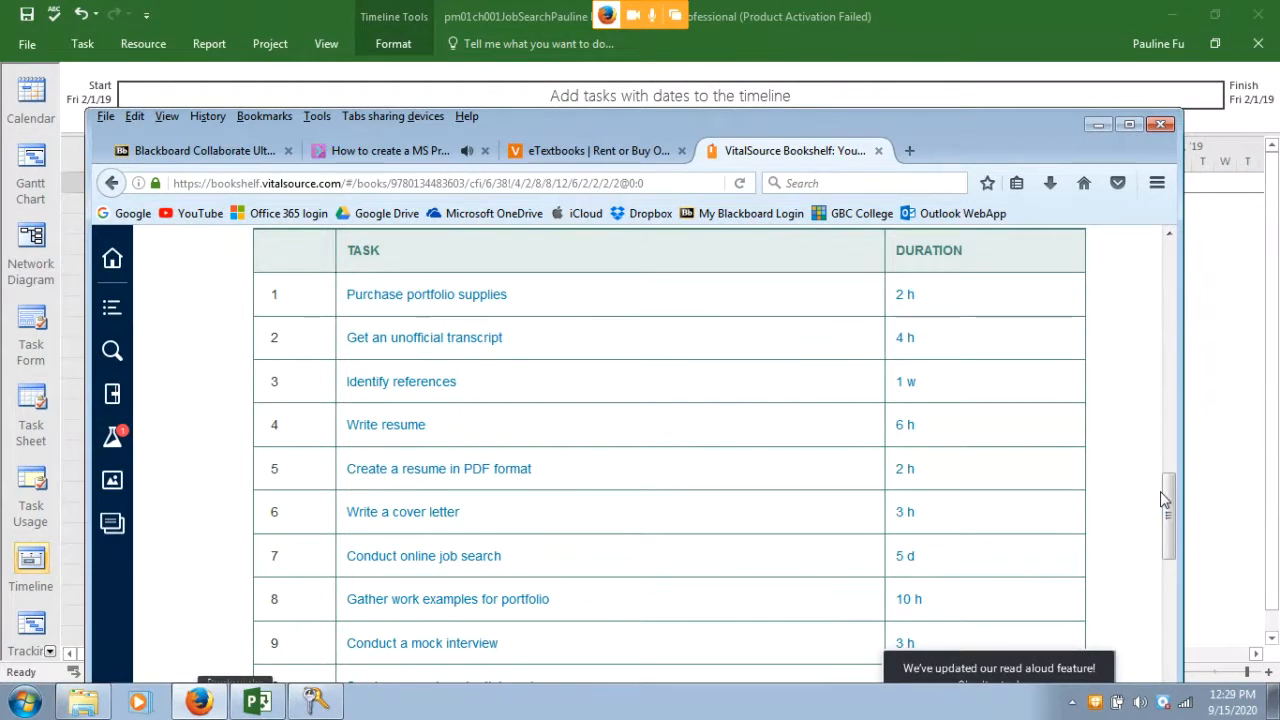
left_click(476, 97)
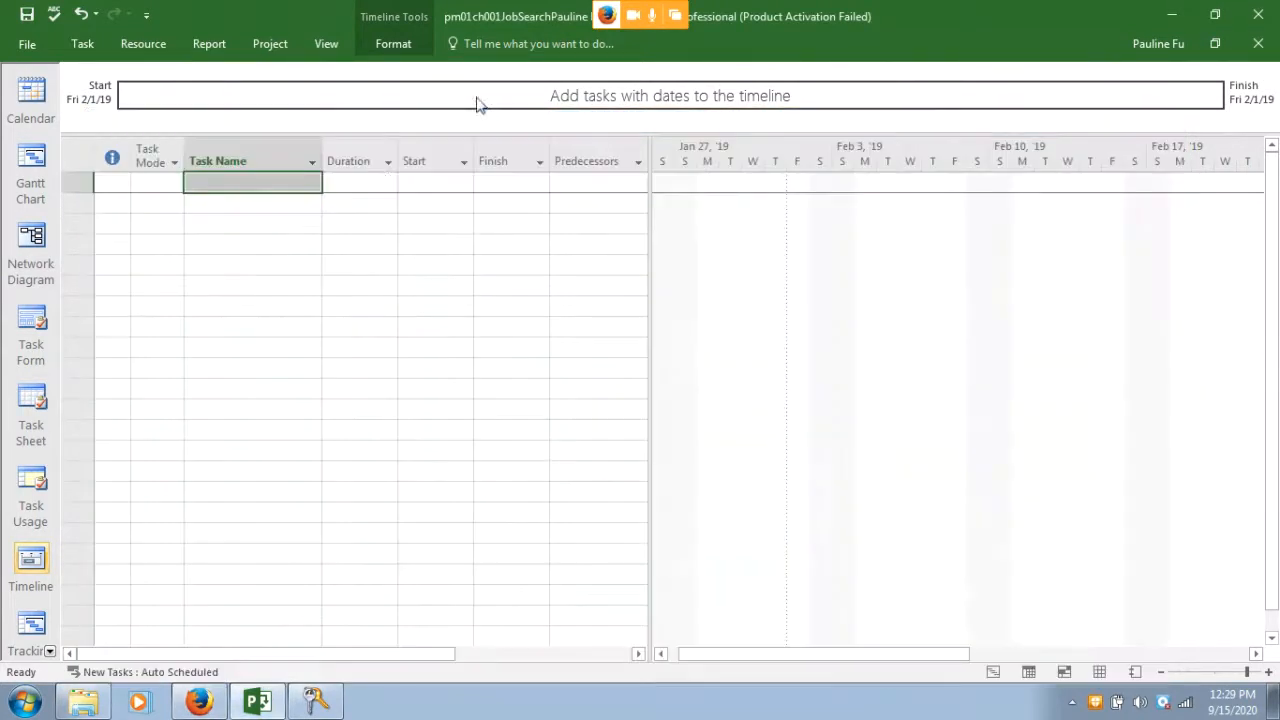
left_click(213, 178)
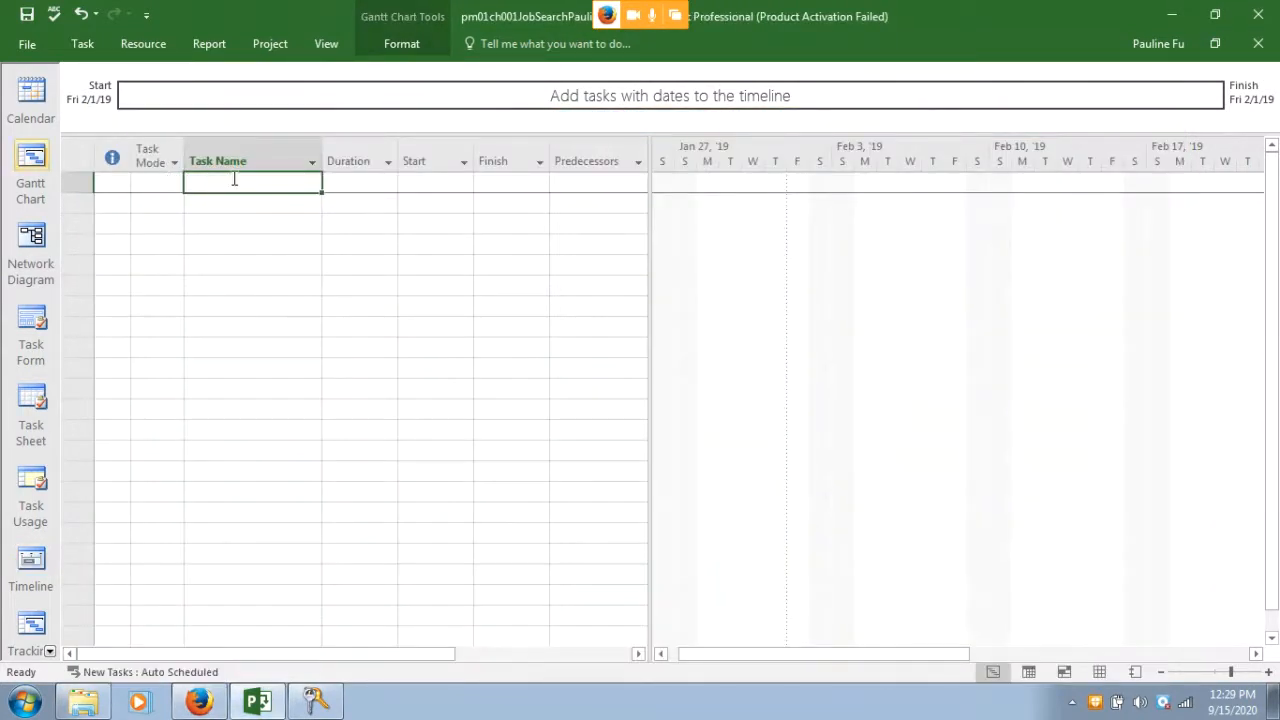
Add task 'Purchase Portofolio Supplies' with a 2-hour duration
type("Purchase ")
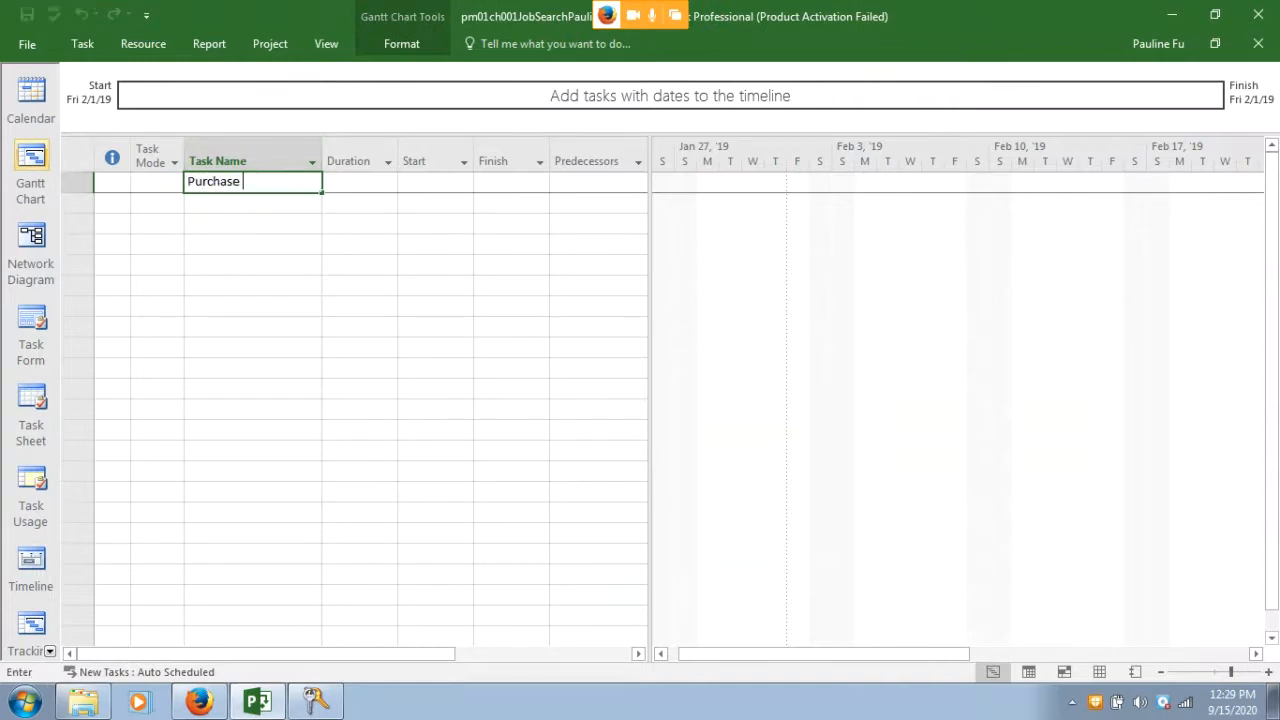
type("Portofolia")
key("BackSpace")
type("o Supplies")
key("Return")
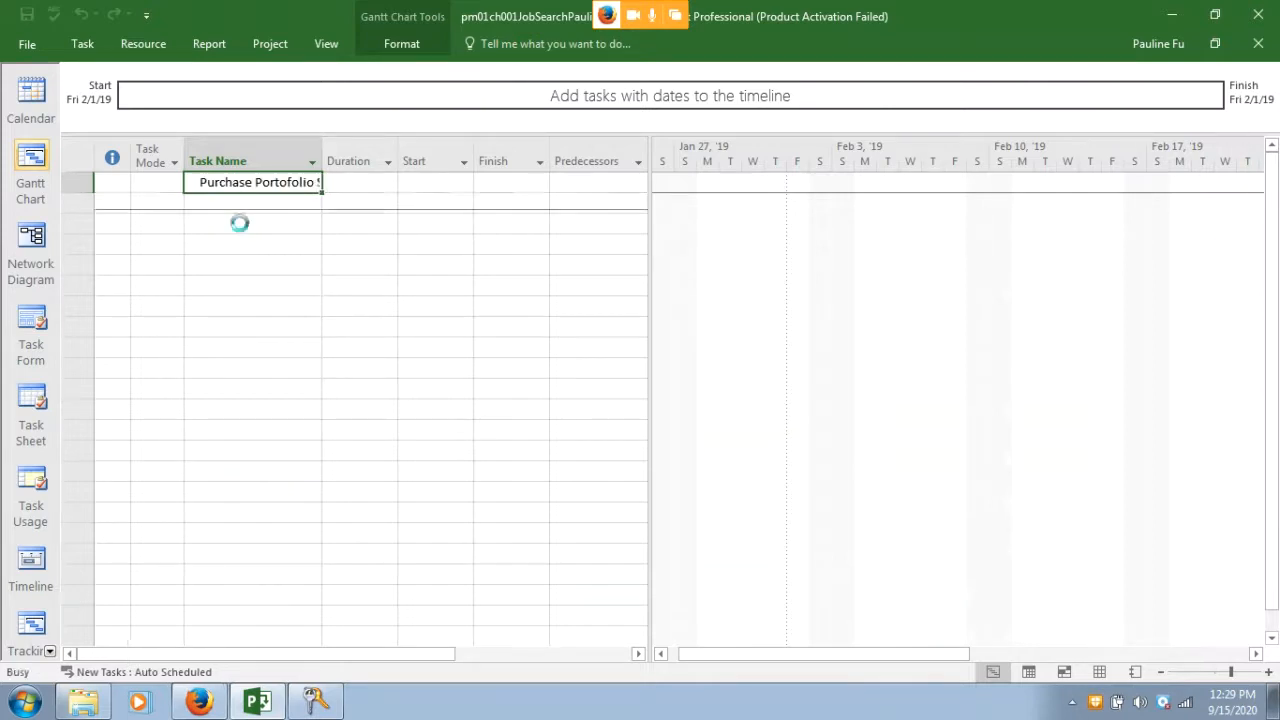
left_click_drag(322, 155, 384, 155)
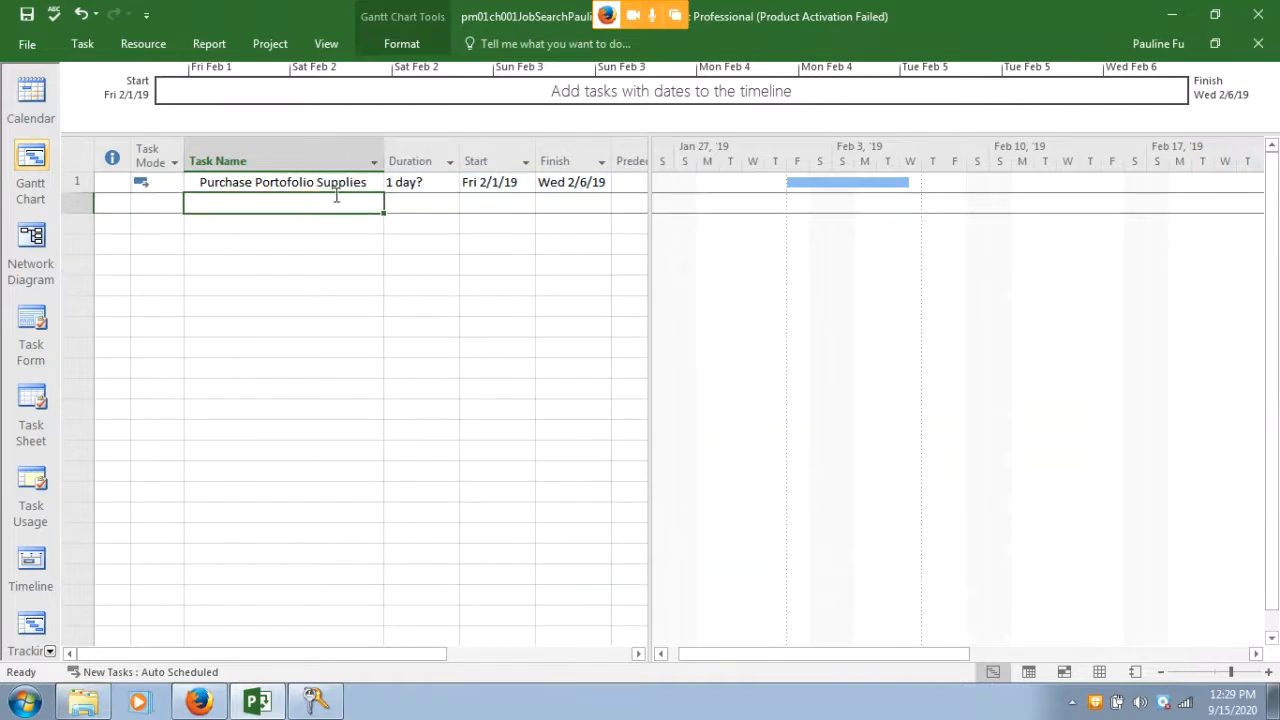
left_click(428, 184)
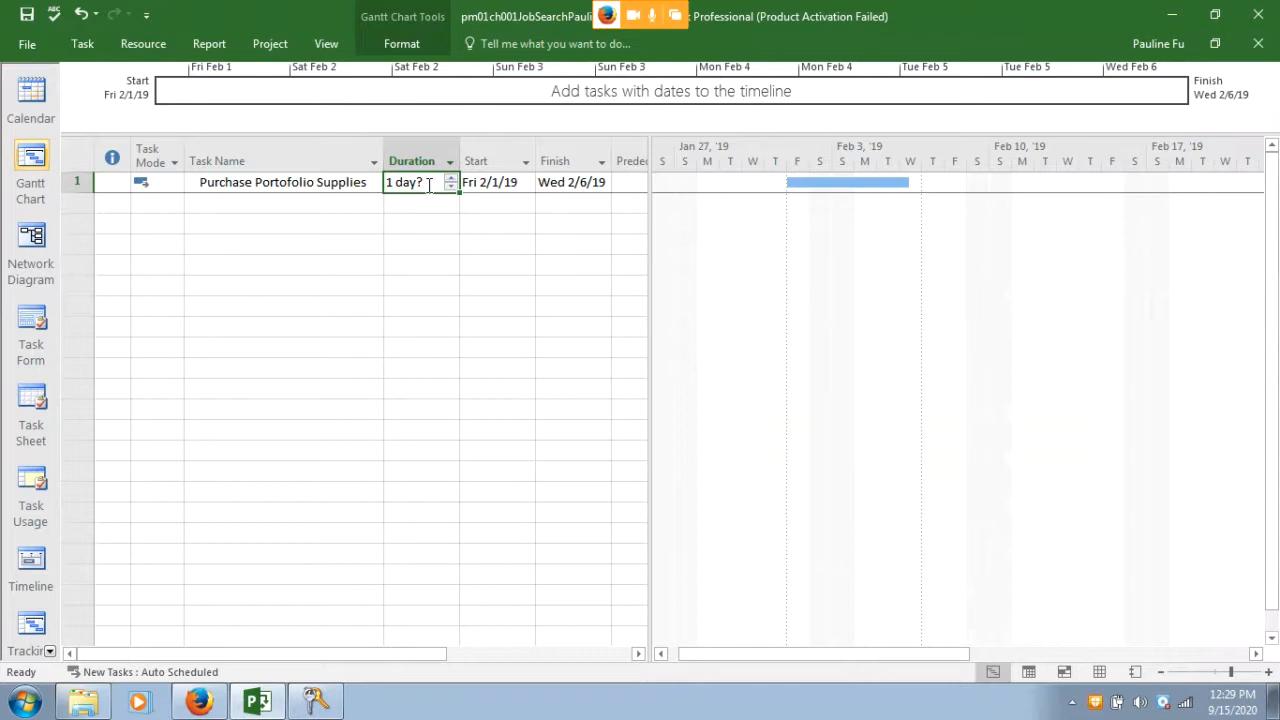
type("2h")
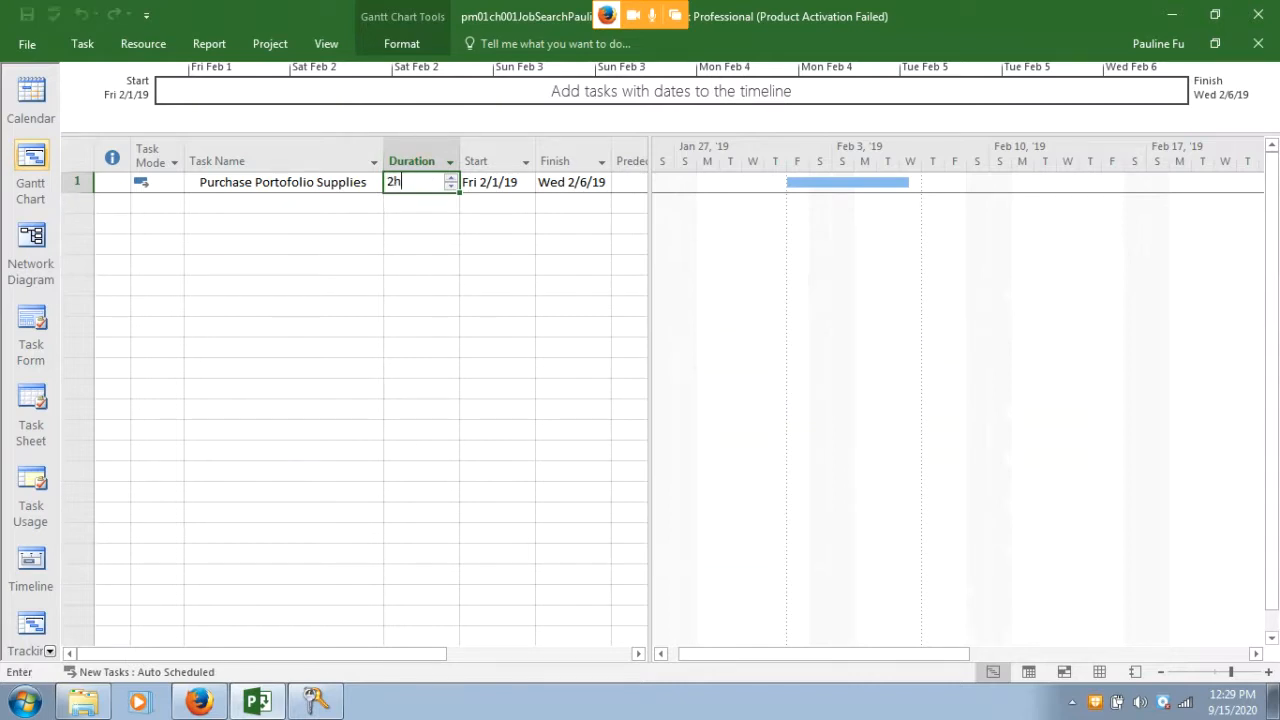
key("Return")
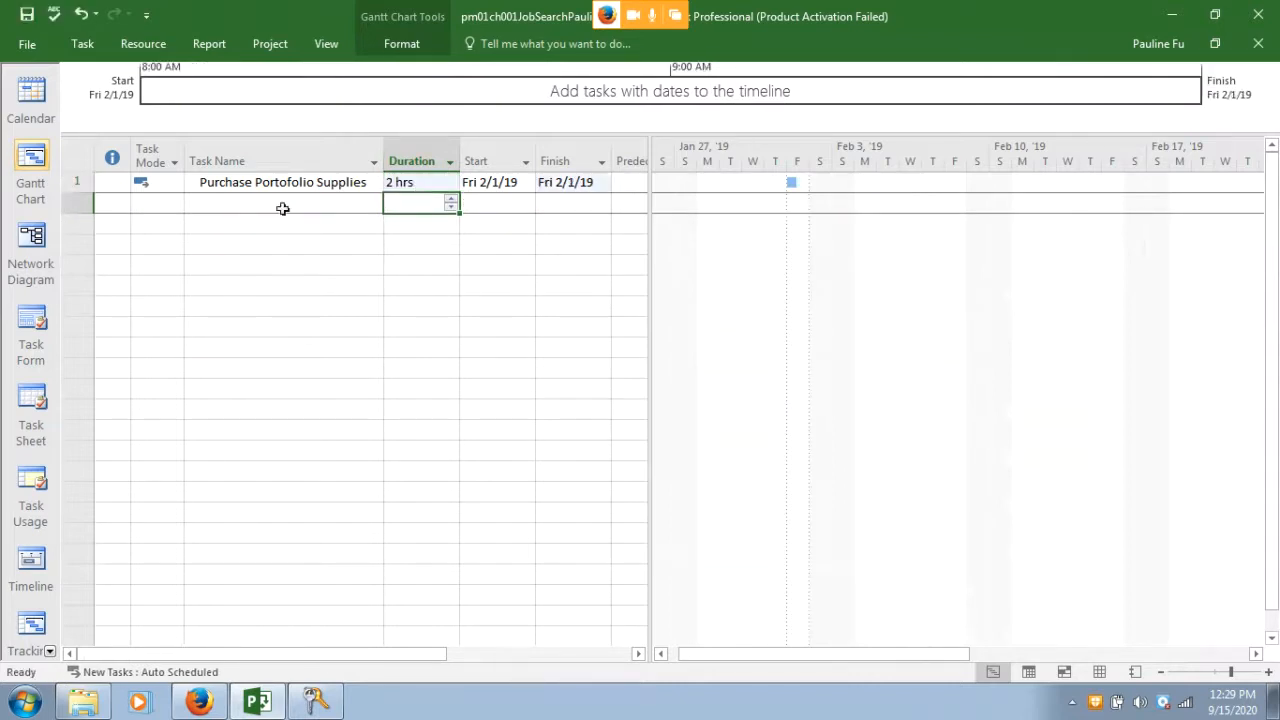
Add 'Get an unoficial transcript' as task 2 with a 4-hour duration
left_click(250, 203)
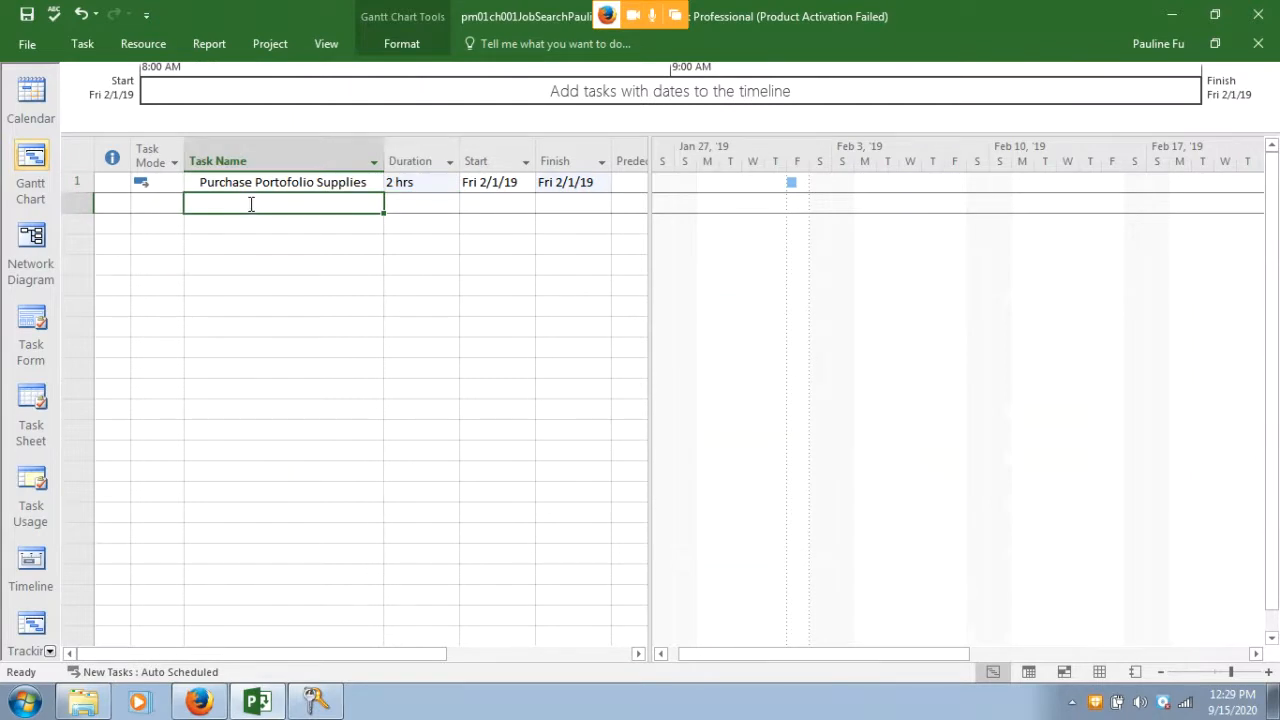
type("get")
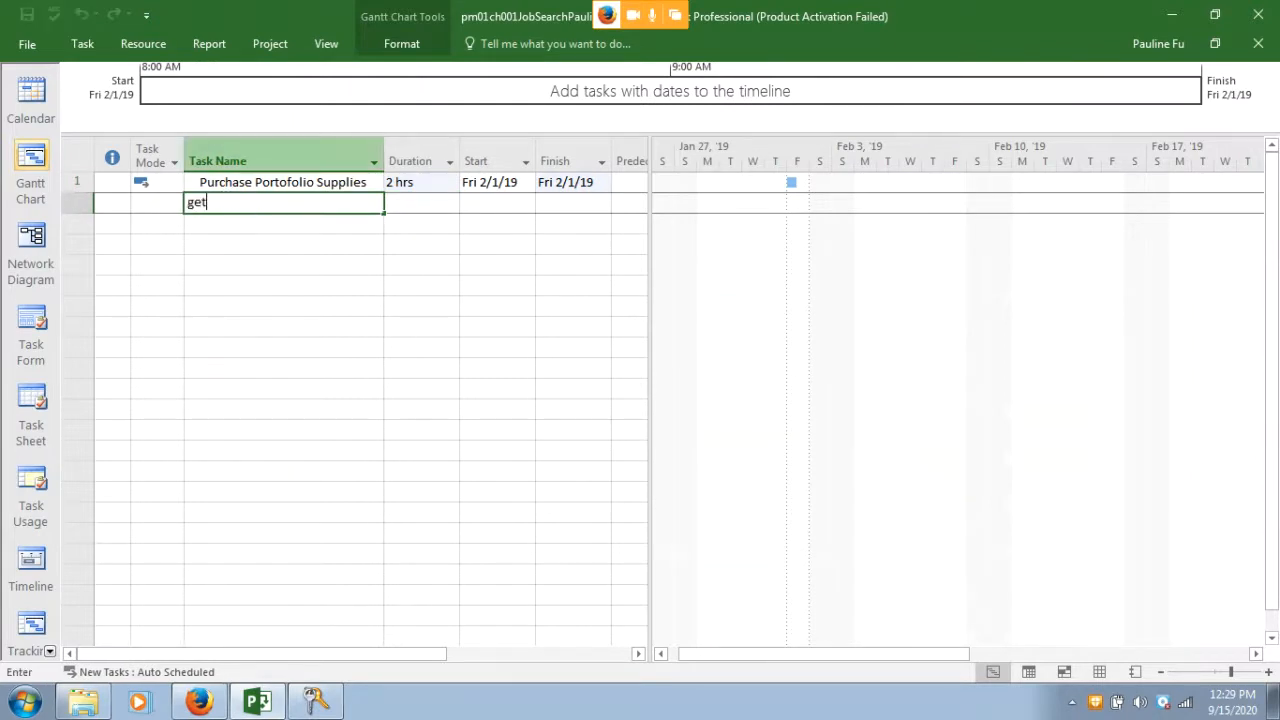
key("BackSpace")
key("BackSpace")
type("Get an unoficial transc")
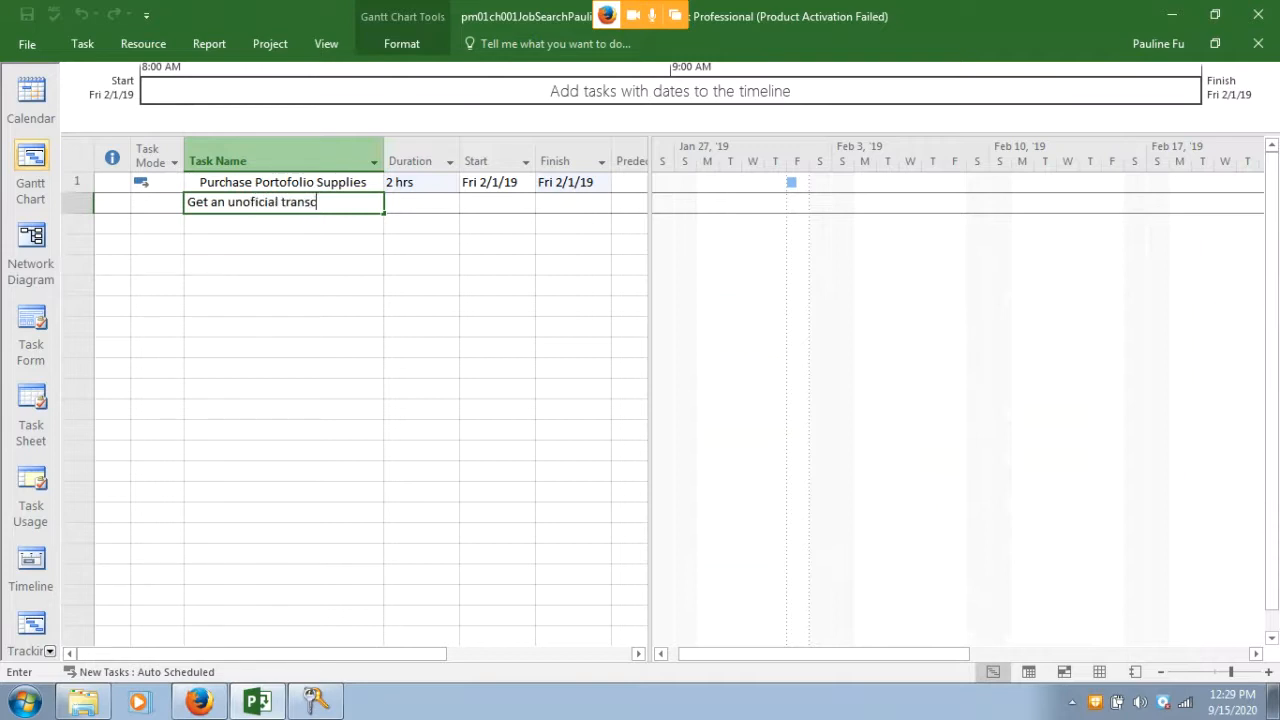
type("ript")
left_click(428, 203)
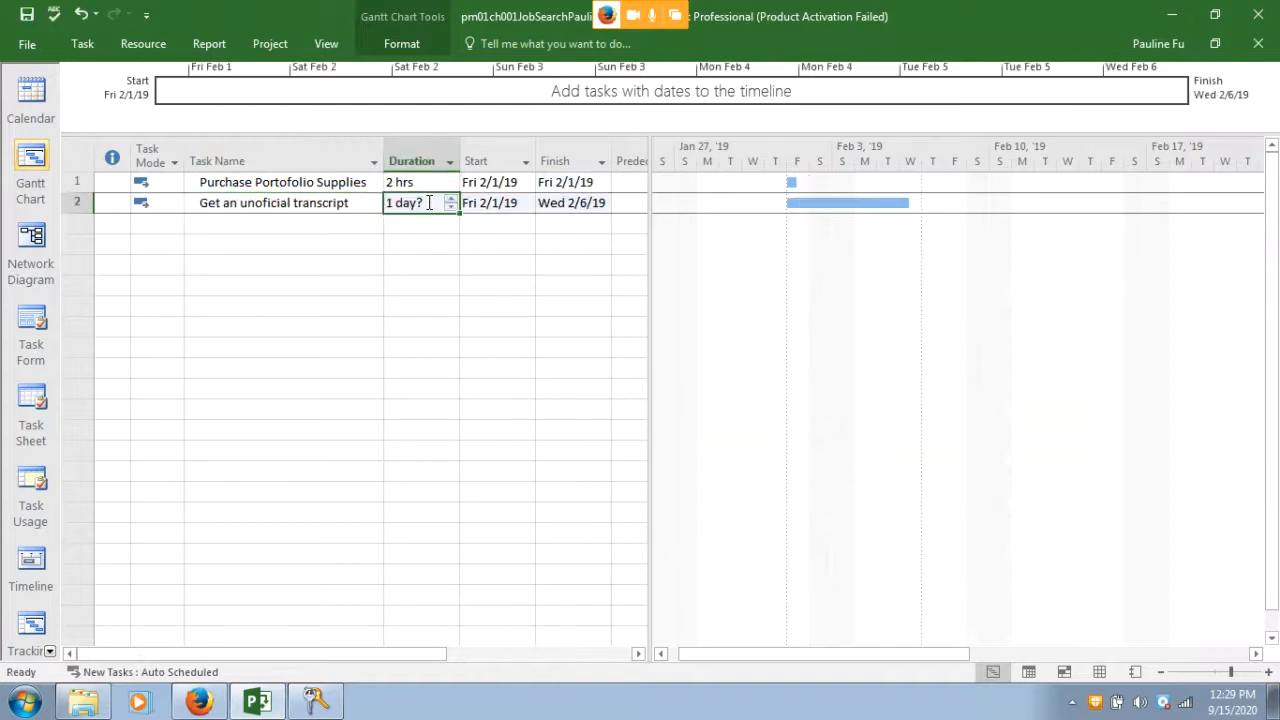
type("4 h")
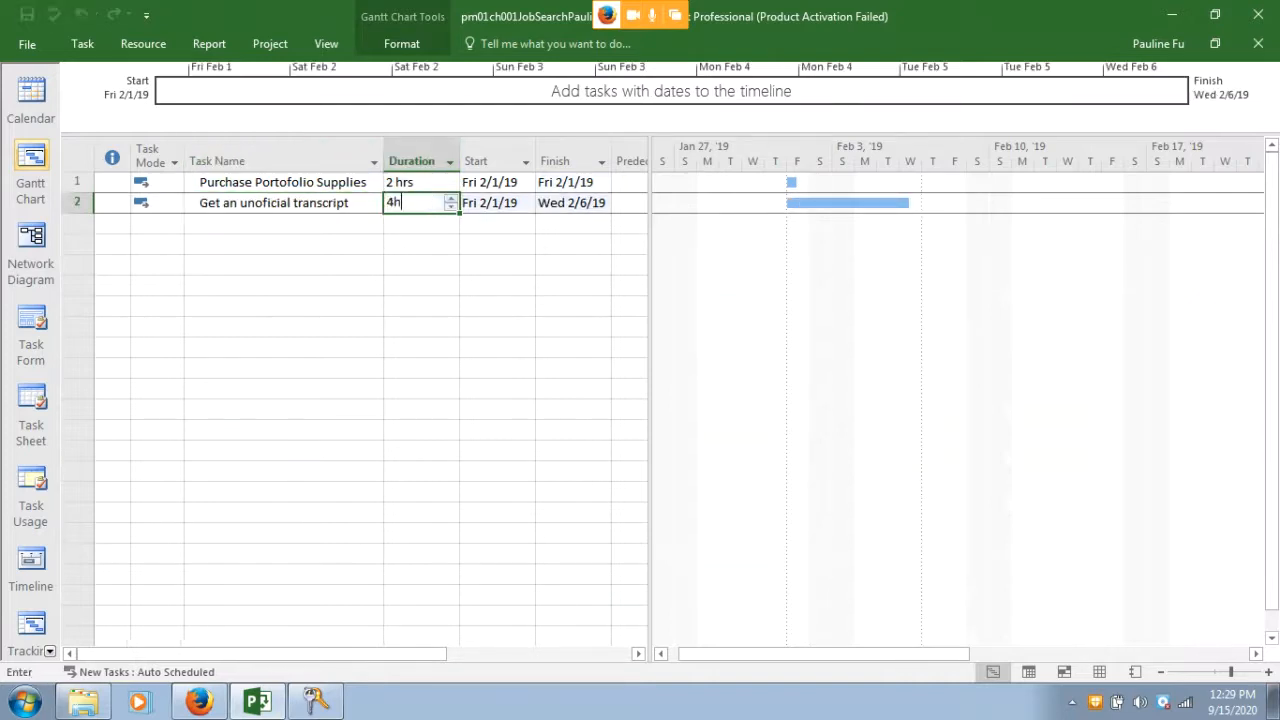
key("Return")
Add 'Identify references' as task 3 with a 1-week duration
left_click(322, 222)
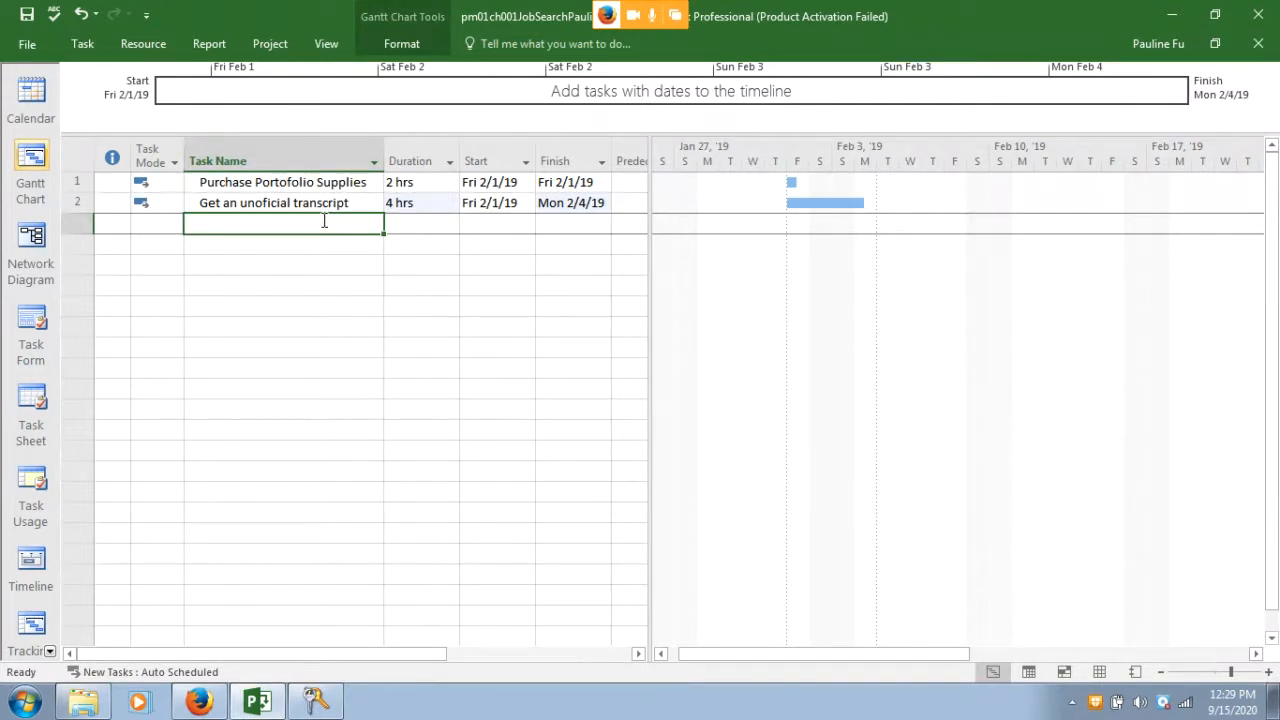
type("Identify re")
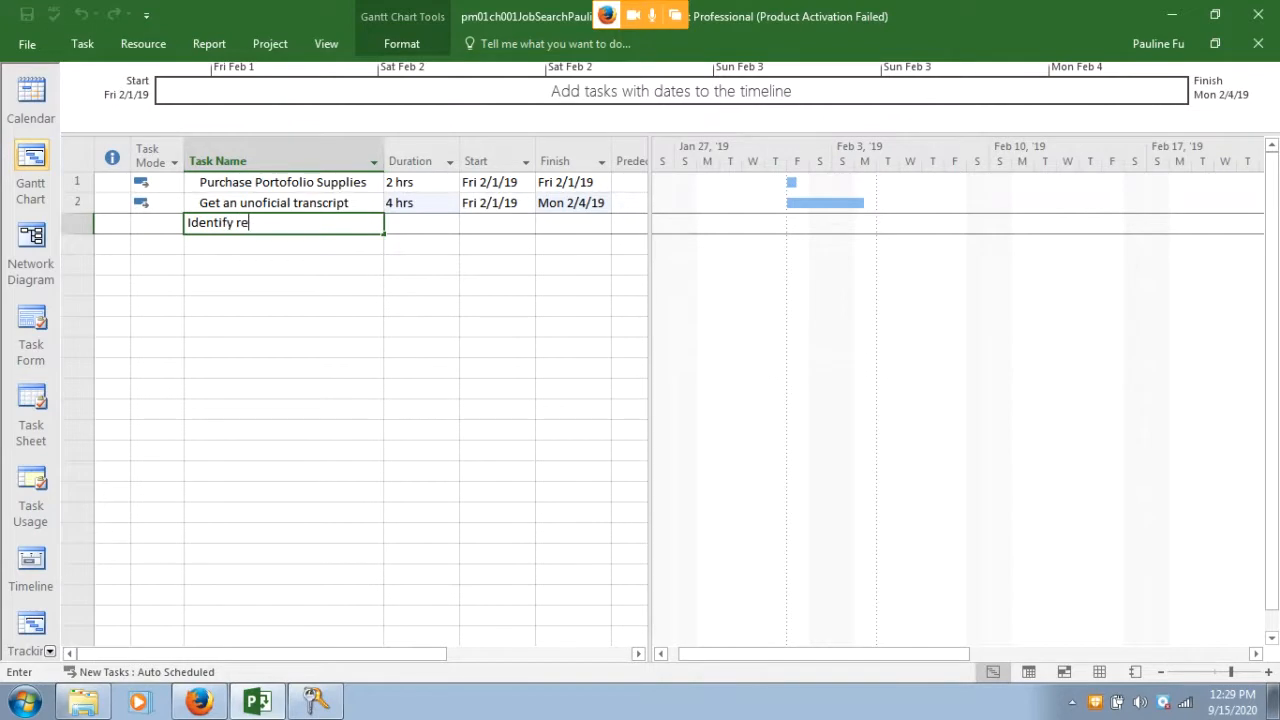
type("ferences")
left_click(418, 222)
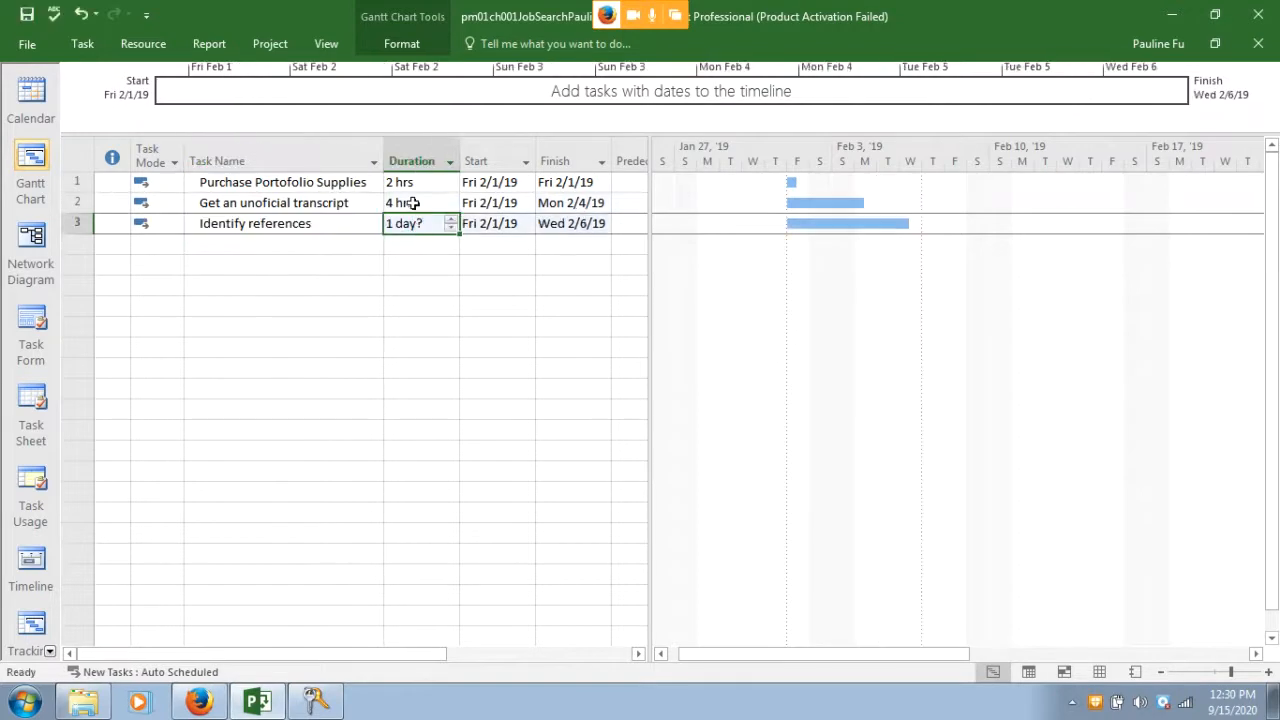
type("1w")
key("Return")
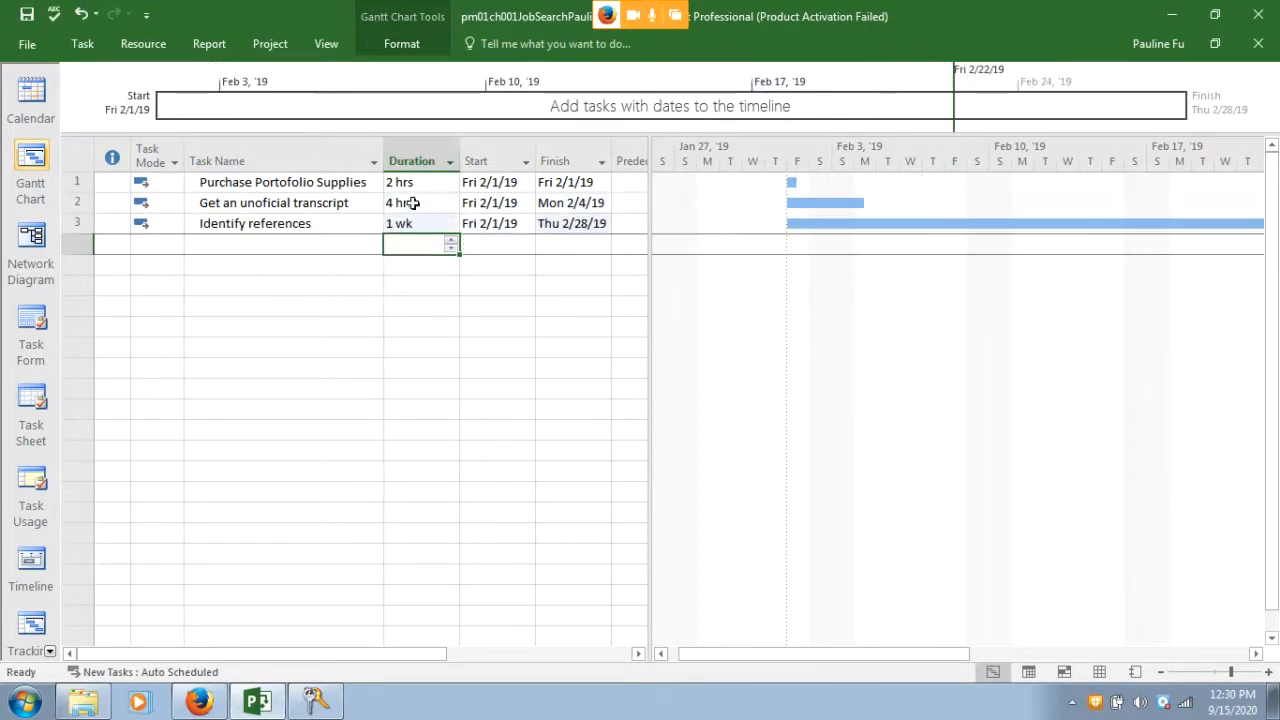
Add 'Write resume' as task 4 and settle its duration at 6 hours
left_click(316, 242)
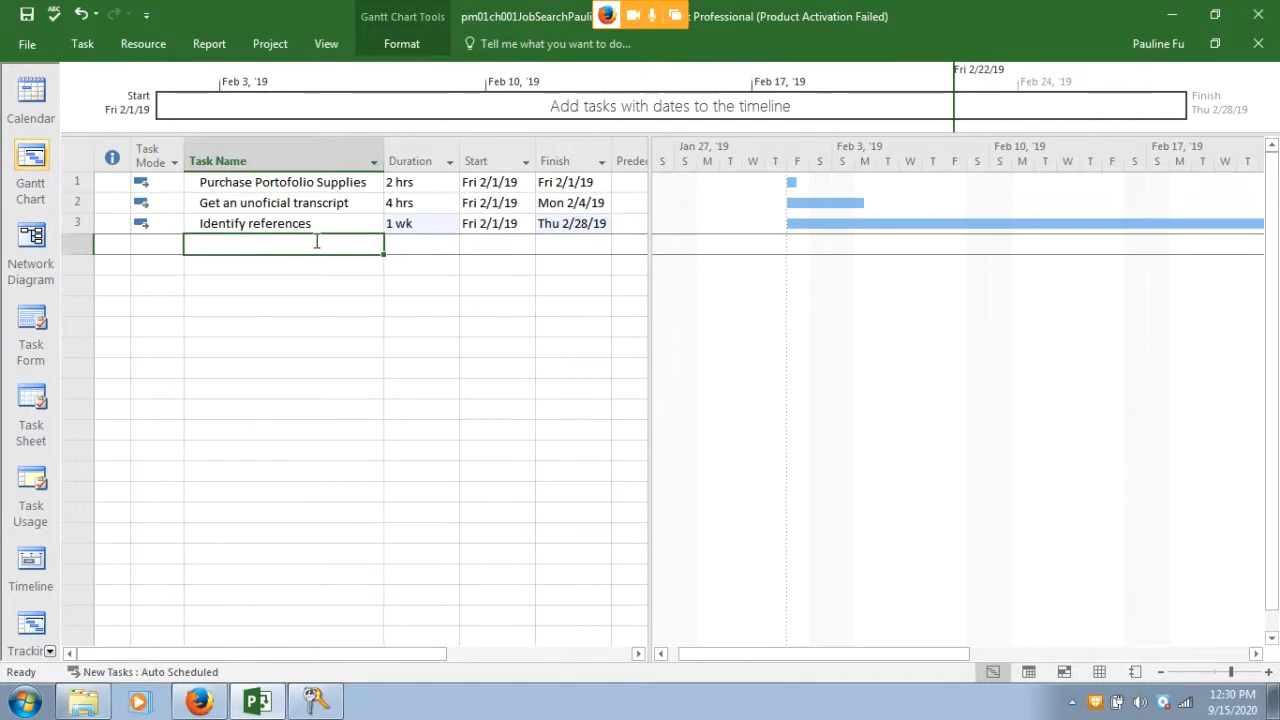
type("Write resume")
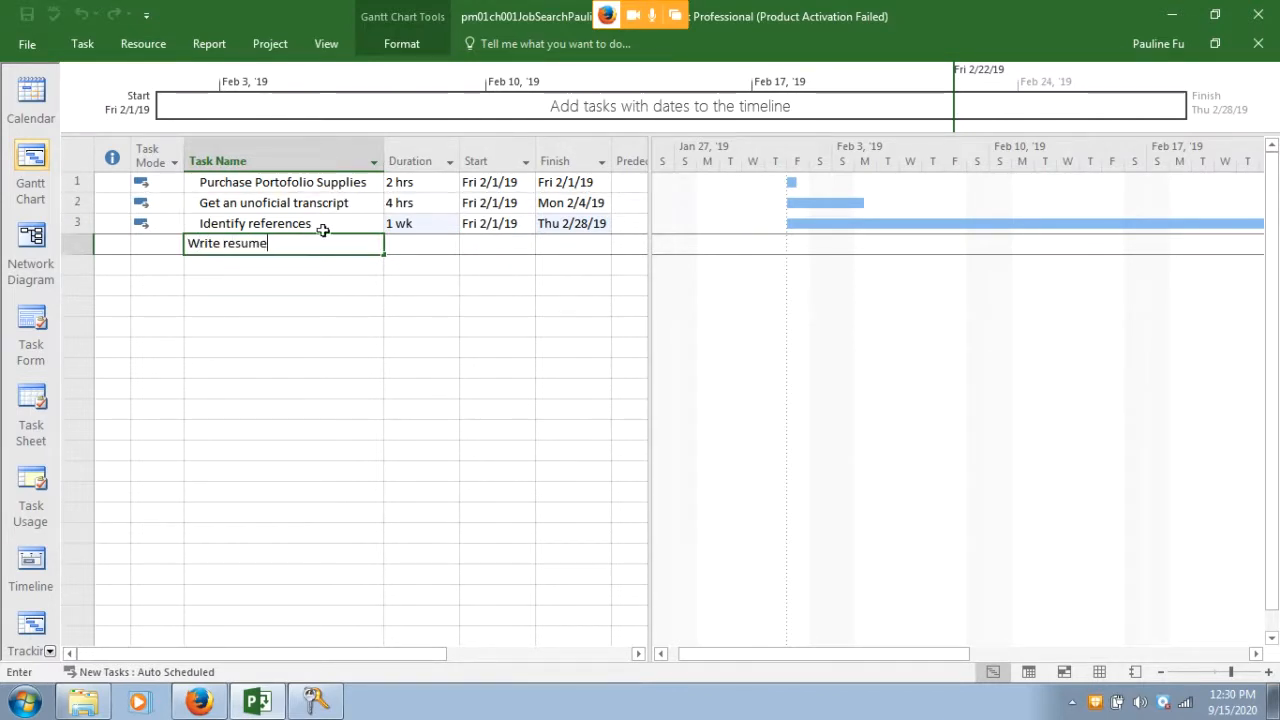
left_click(438, 244)
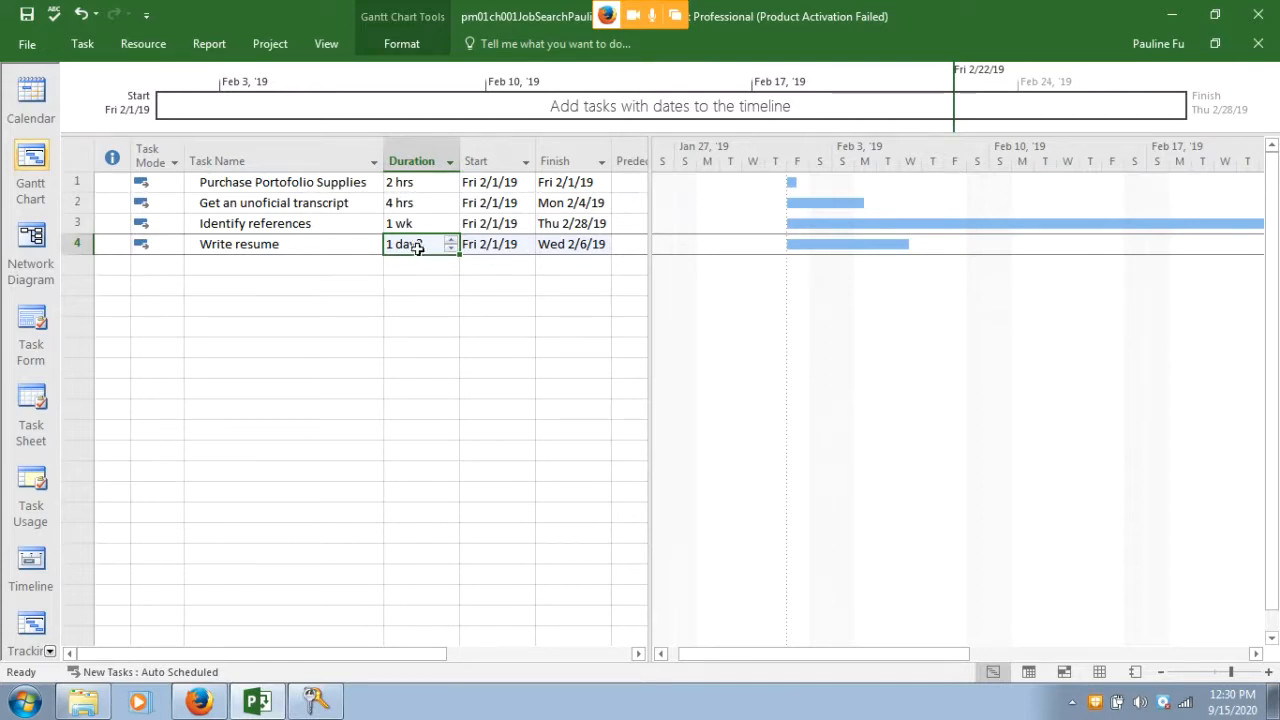
type("2h")
key("Return")
left_click_drag(418, 248, 278, 261)
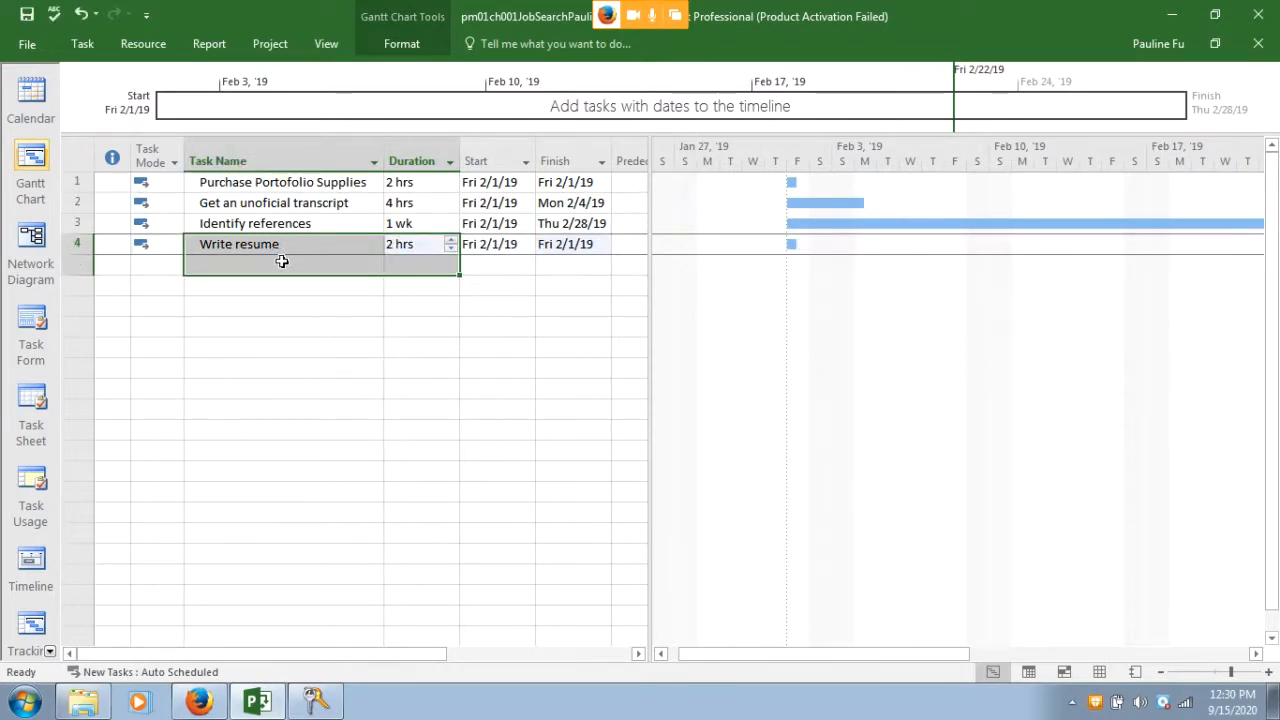
type("C")
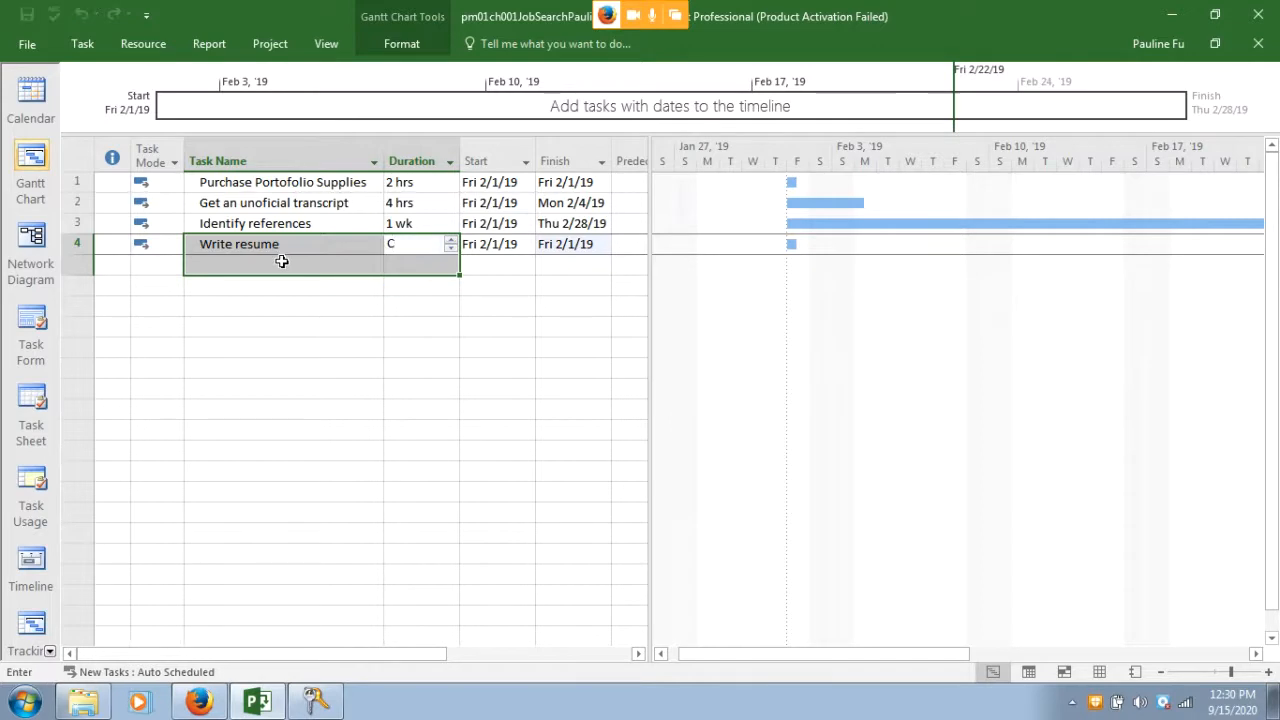
key("BackSpace")
type("8 hrs")
key("Return")
left_click(409, 244)
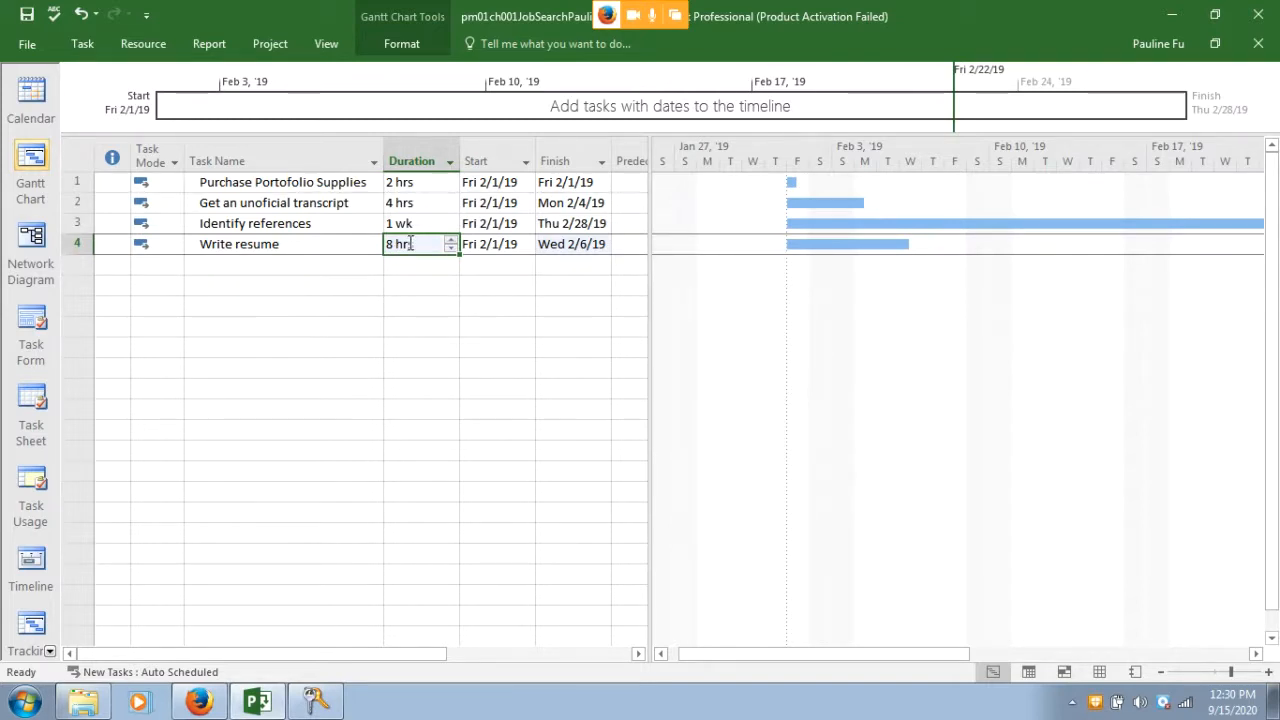
key("BackSpace")
key("BackSpace")
key("BackSpace")
key("BackSpace")
key("BackSpace")
type("6h")
key("Return")
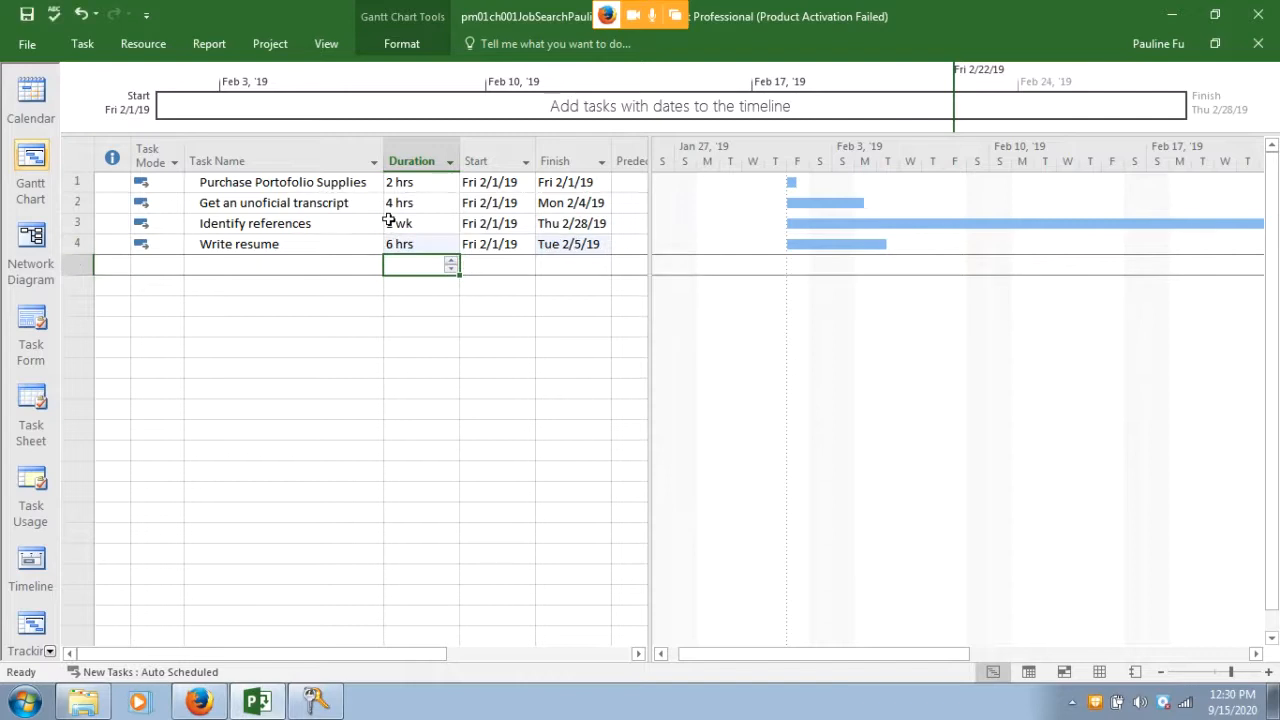
left_click(284, 267)
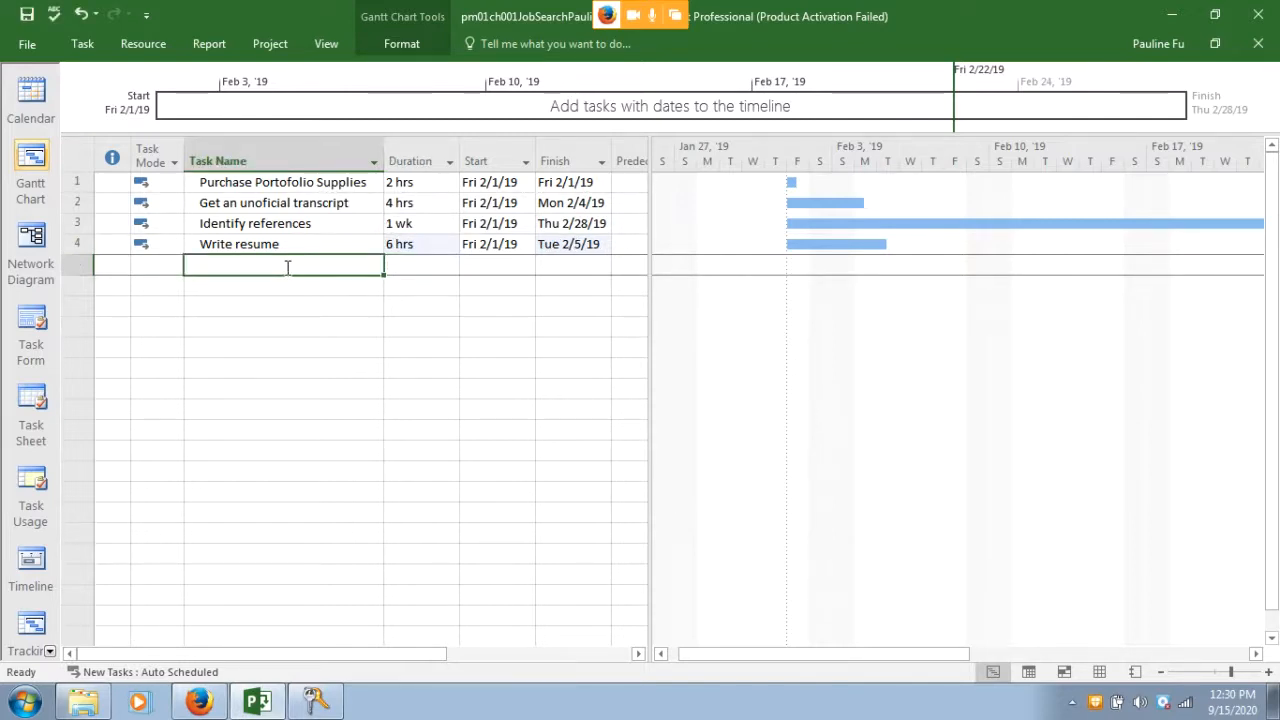
Add 'Create a resume in PDF format' with a 2-hour duration
type("Create")
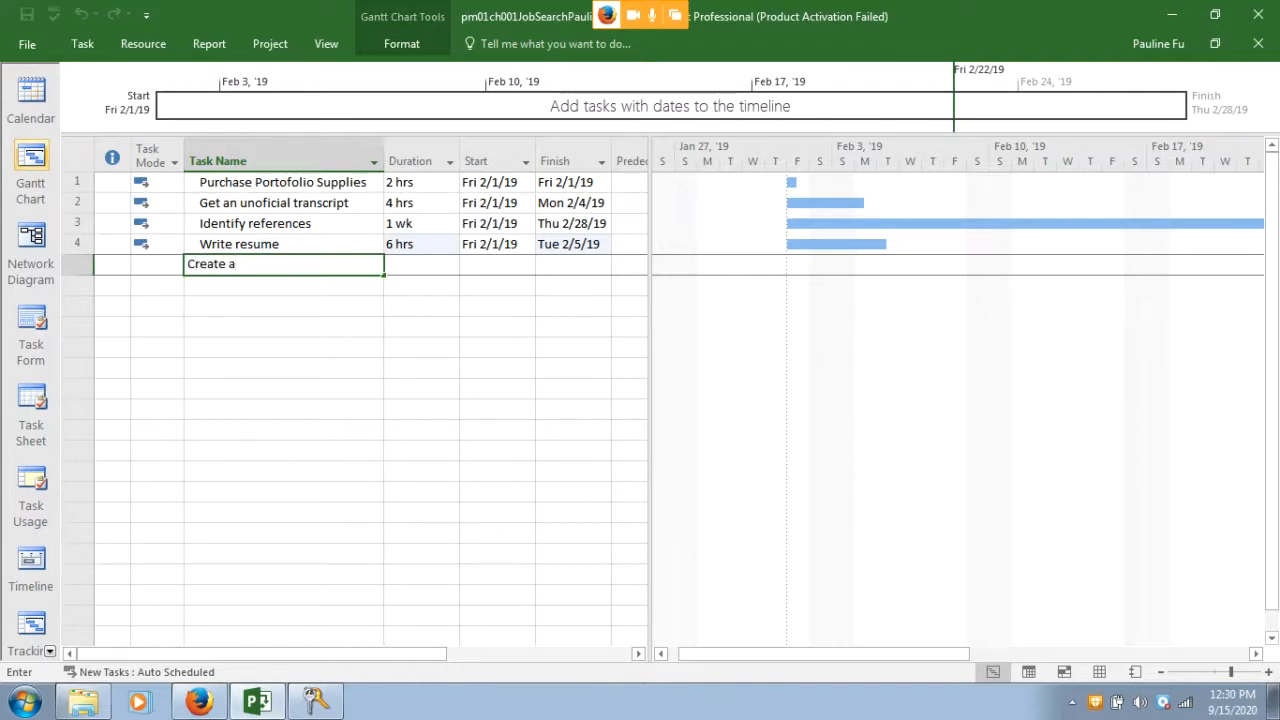
type(" a resume in")
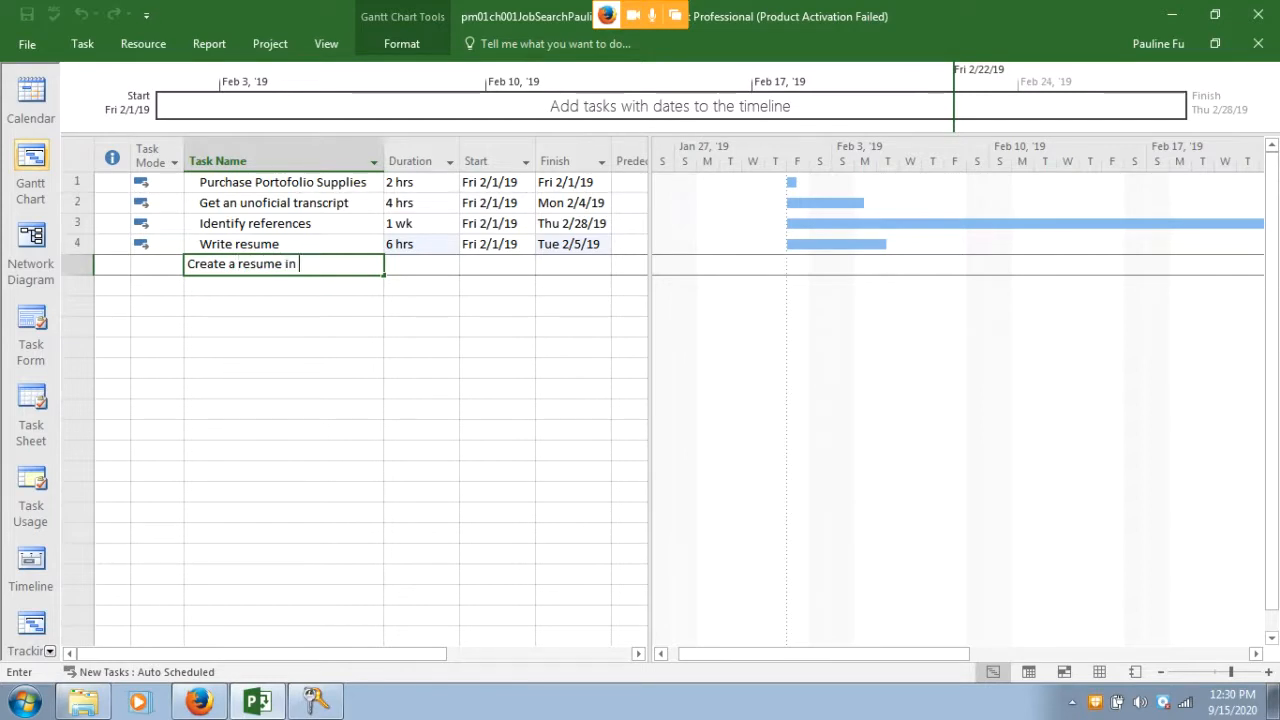
type(" PDF format")
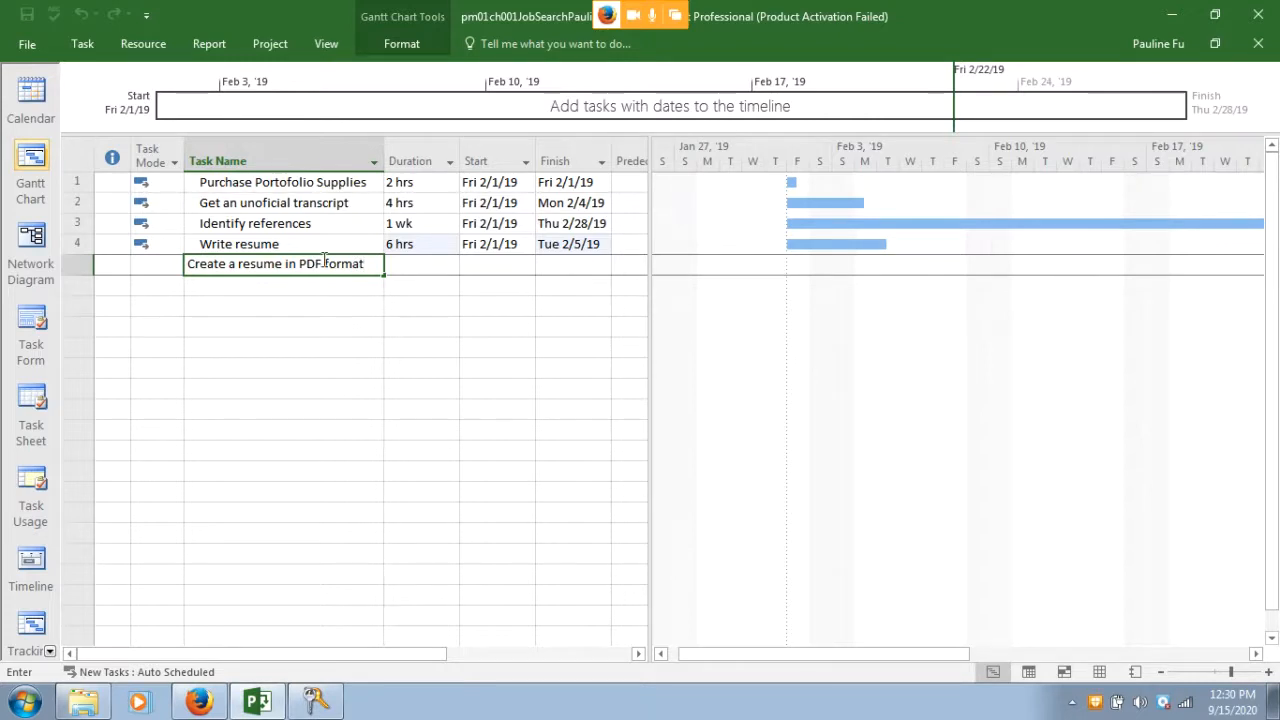
left_click(392, 264)
type("2h")
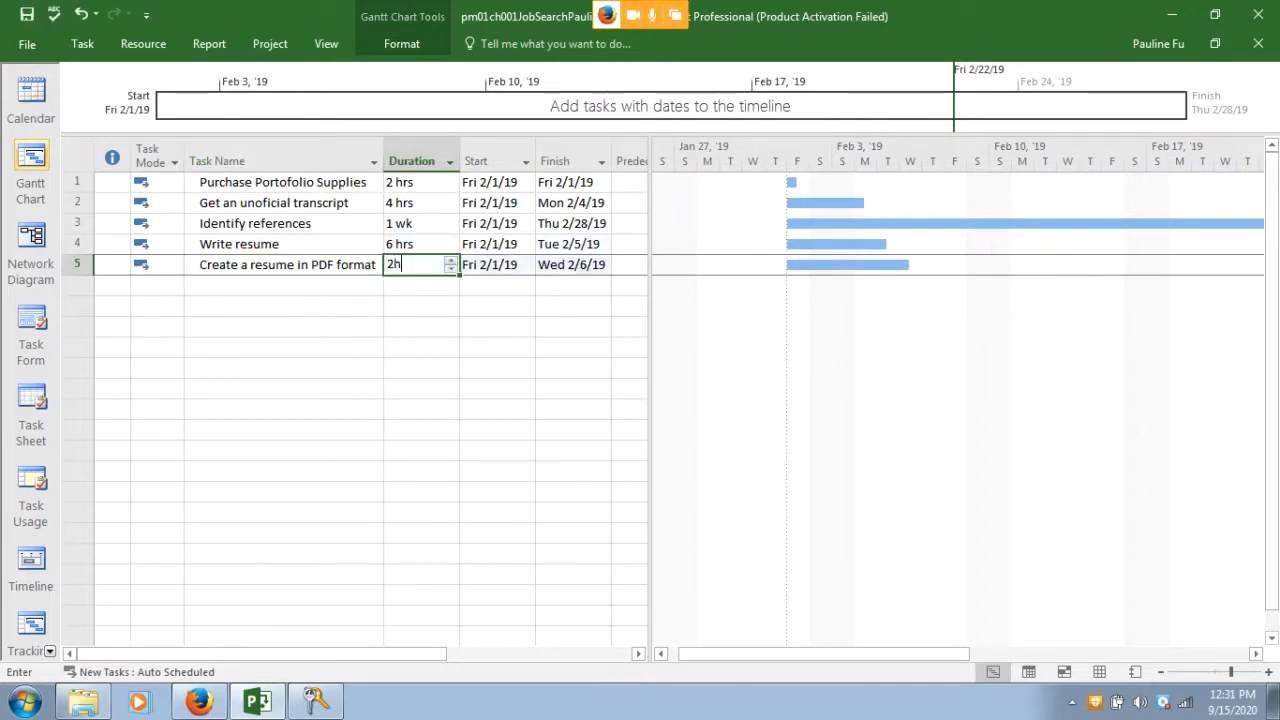
key("Return")
Add 'Write a cover letter' with a 3-hour duration
left_click(295, 283)
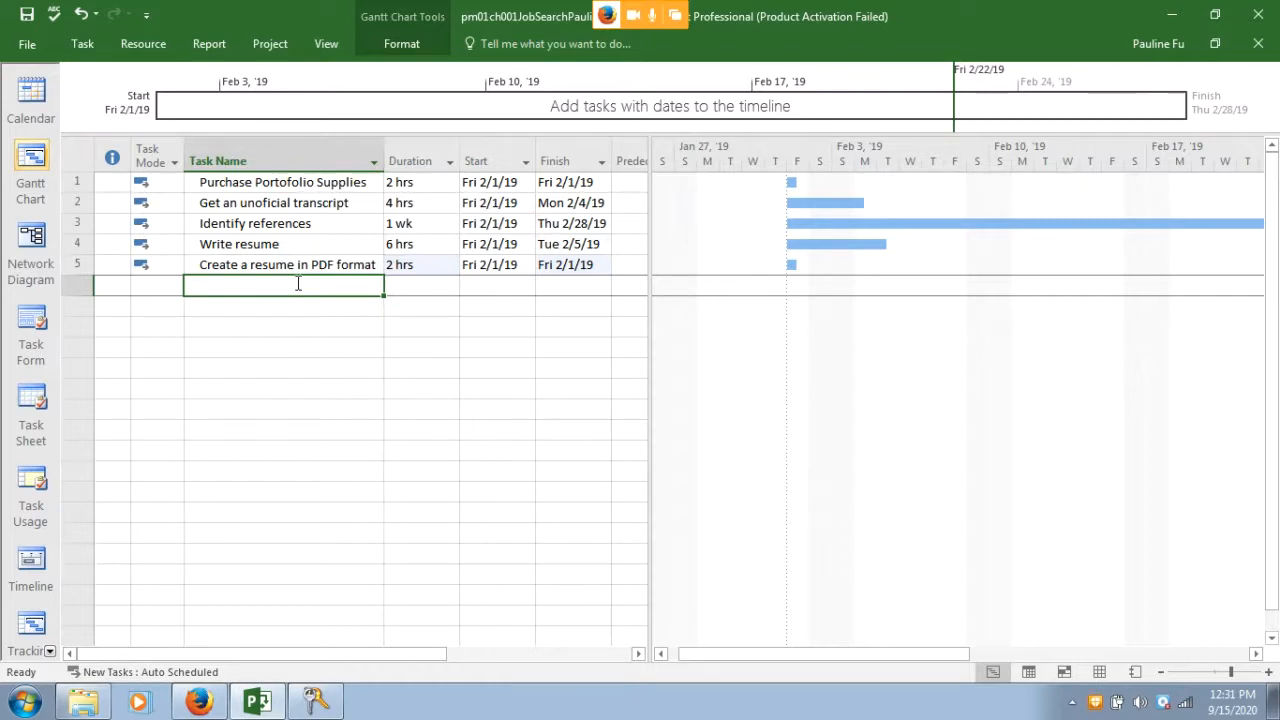
type("Write ")
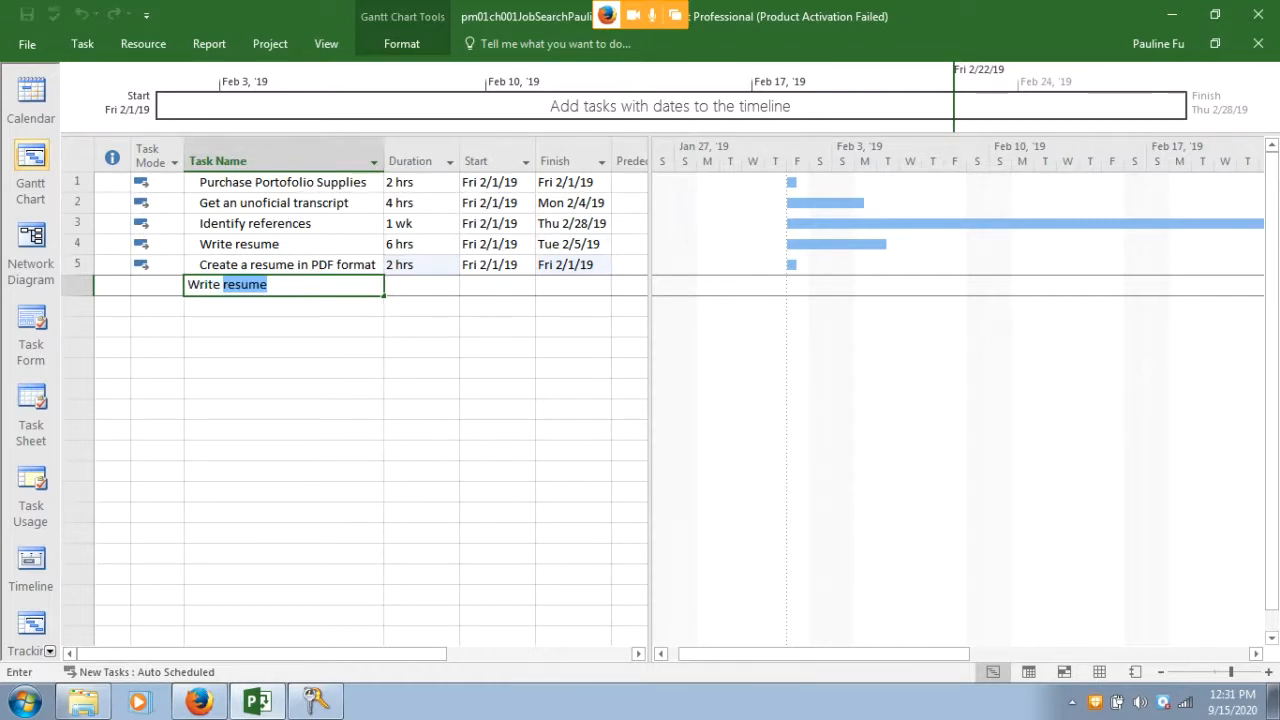
type("a cove")
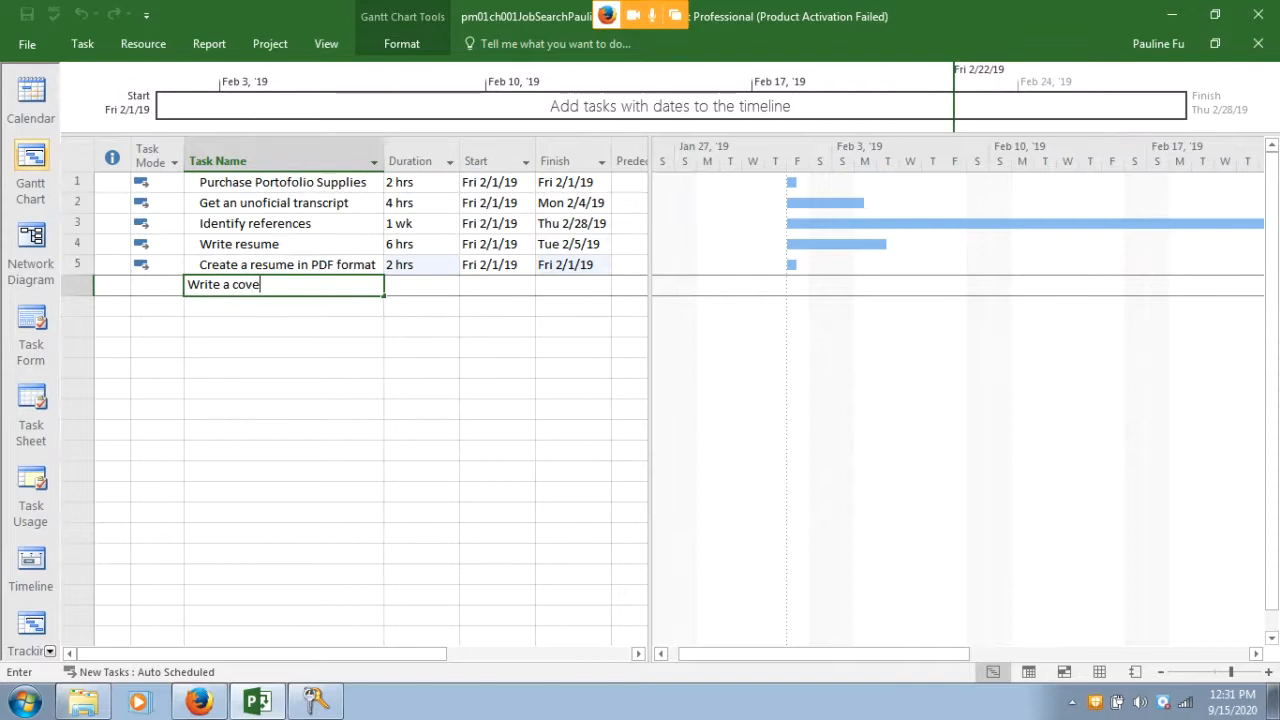
type("r letter")
left_click(410, 286)
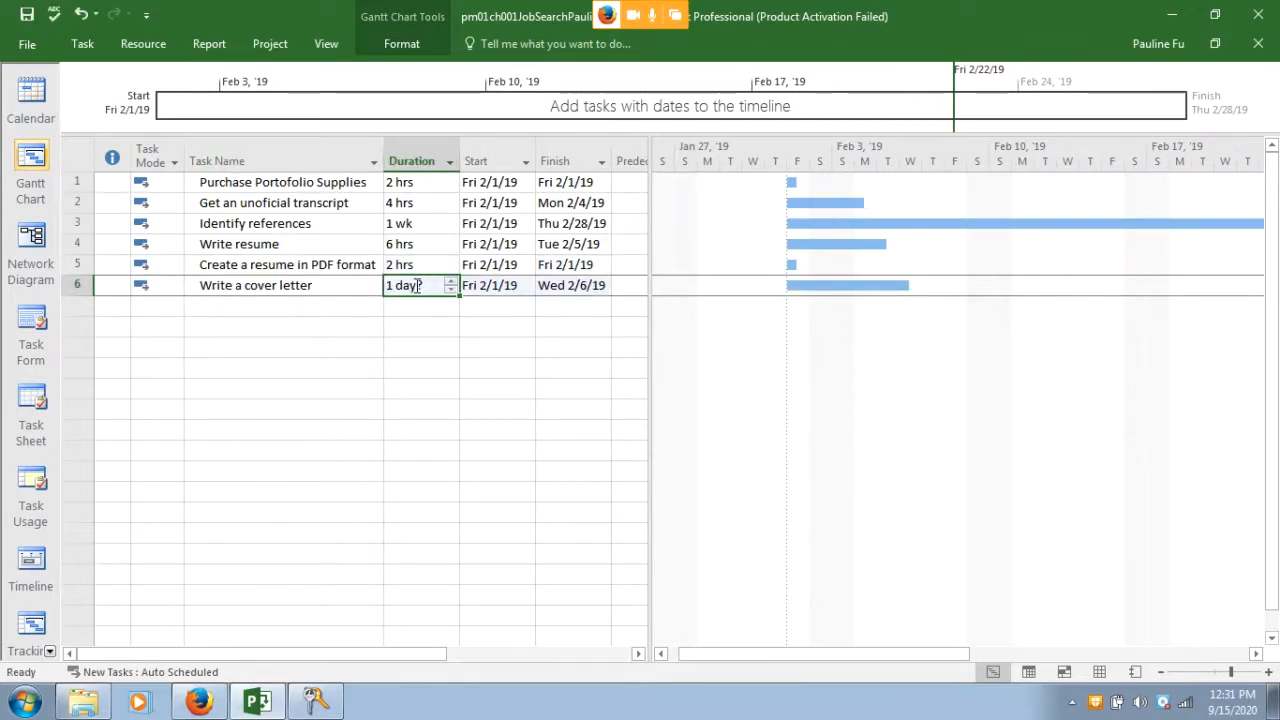
type("3h")
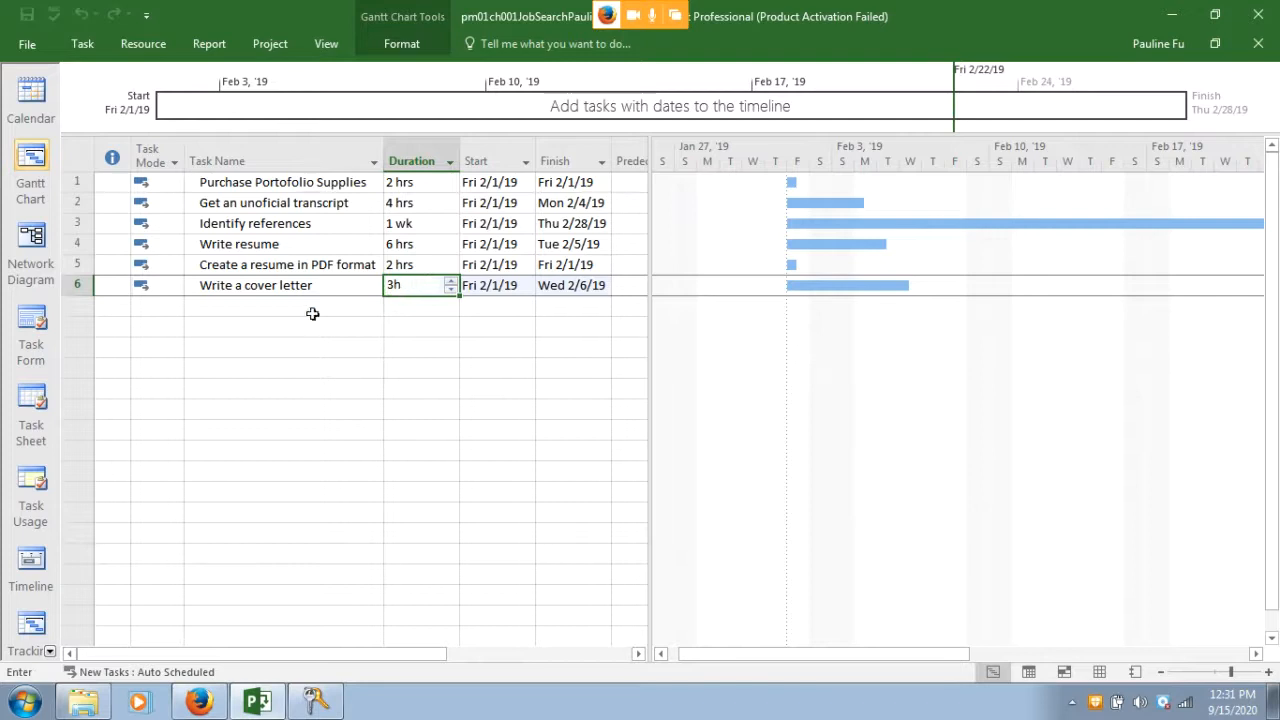
left_click(313, 310)
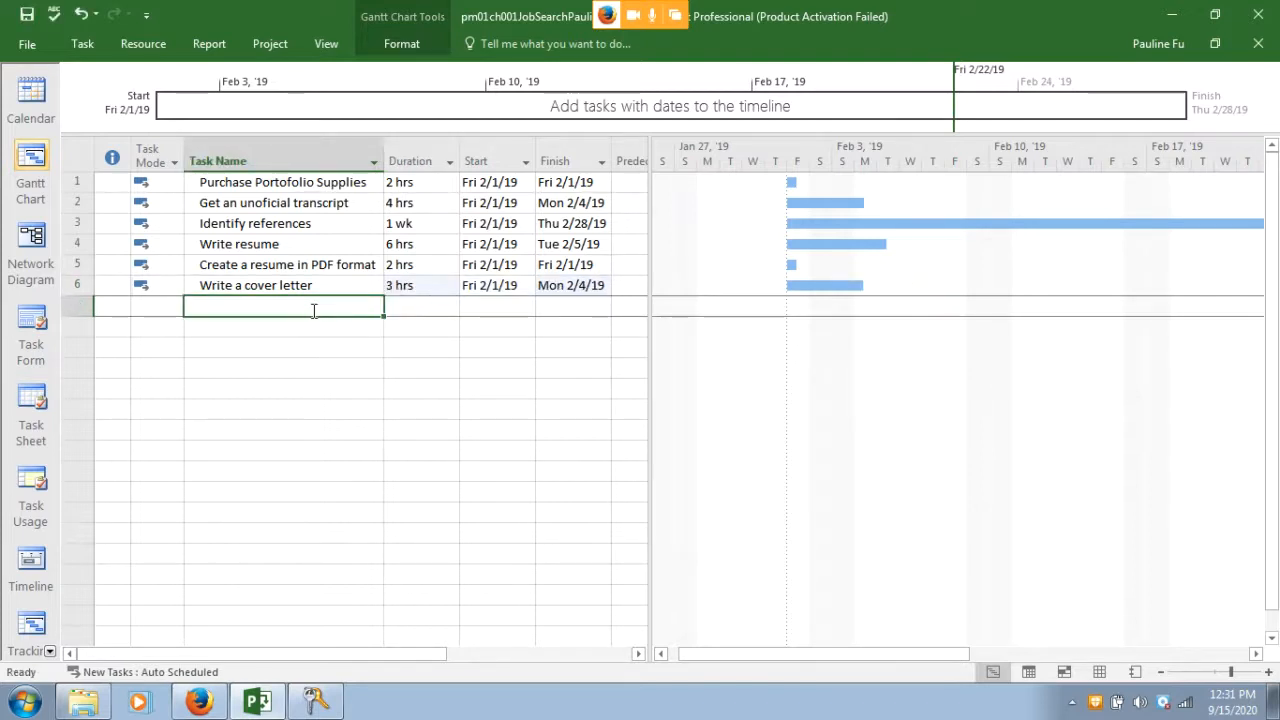
Add 'Conduct online job search' as task 7 with a 5-day duration
type("Con")
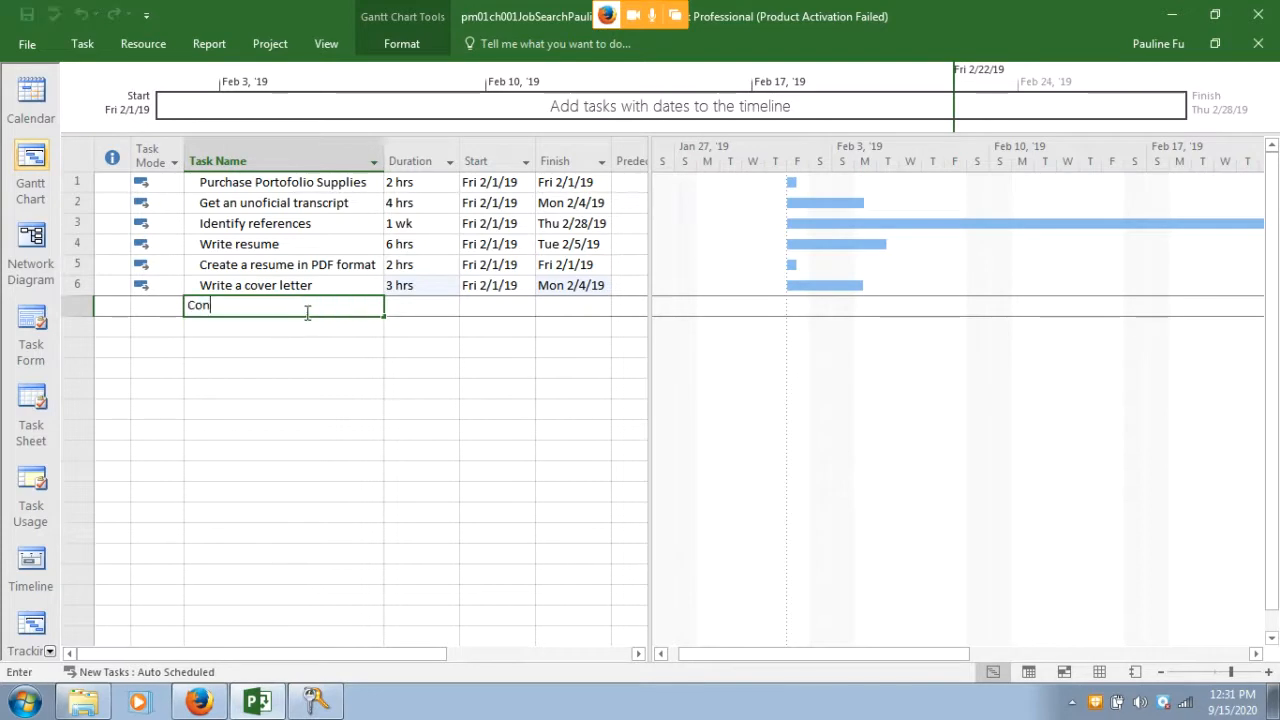
type("duct online joub")
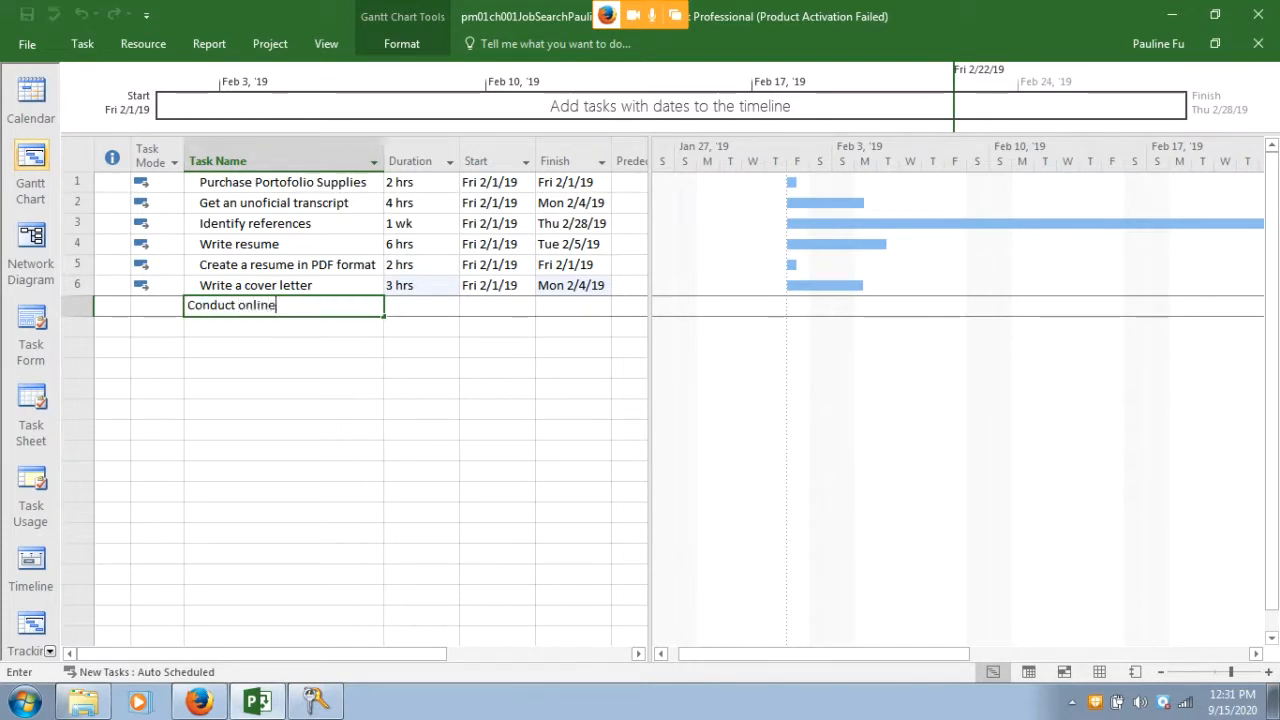
key("BackSpace")
key("BackSpace")
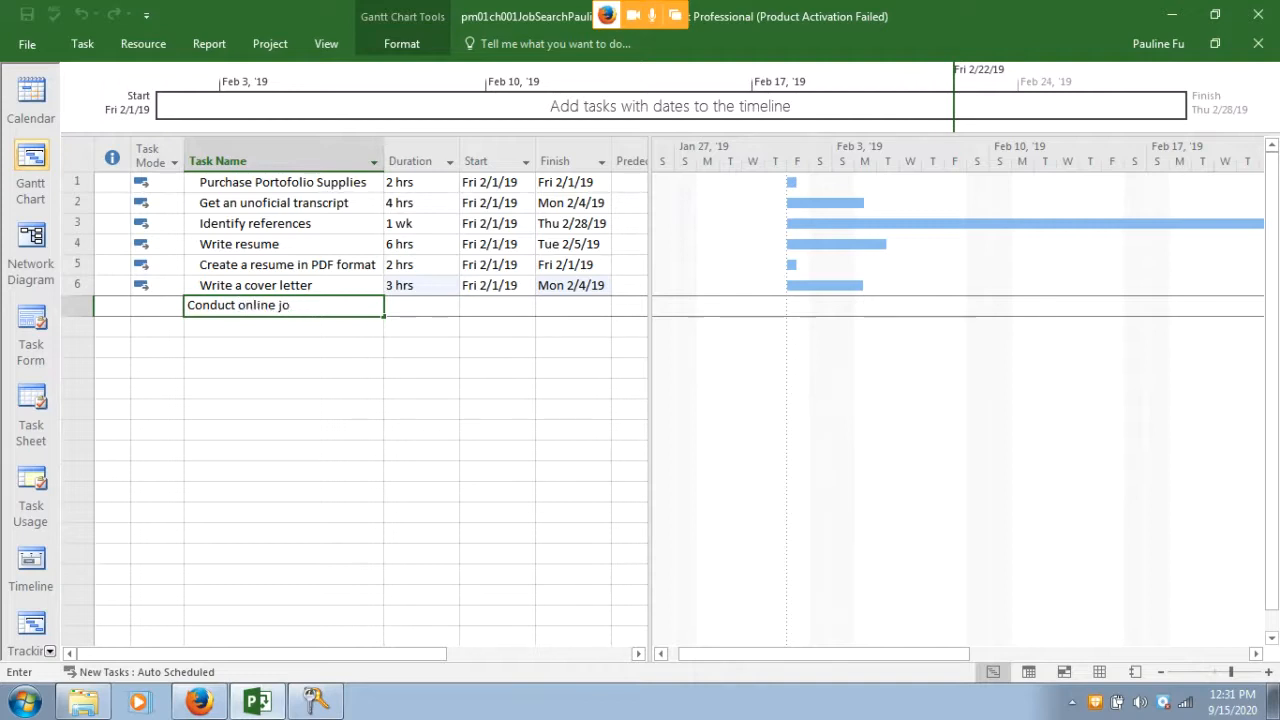
type("b search")
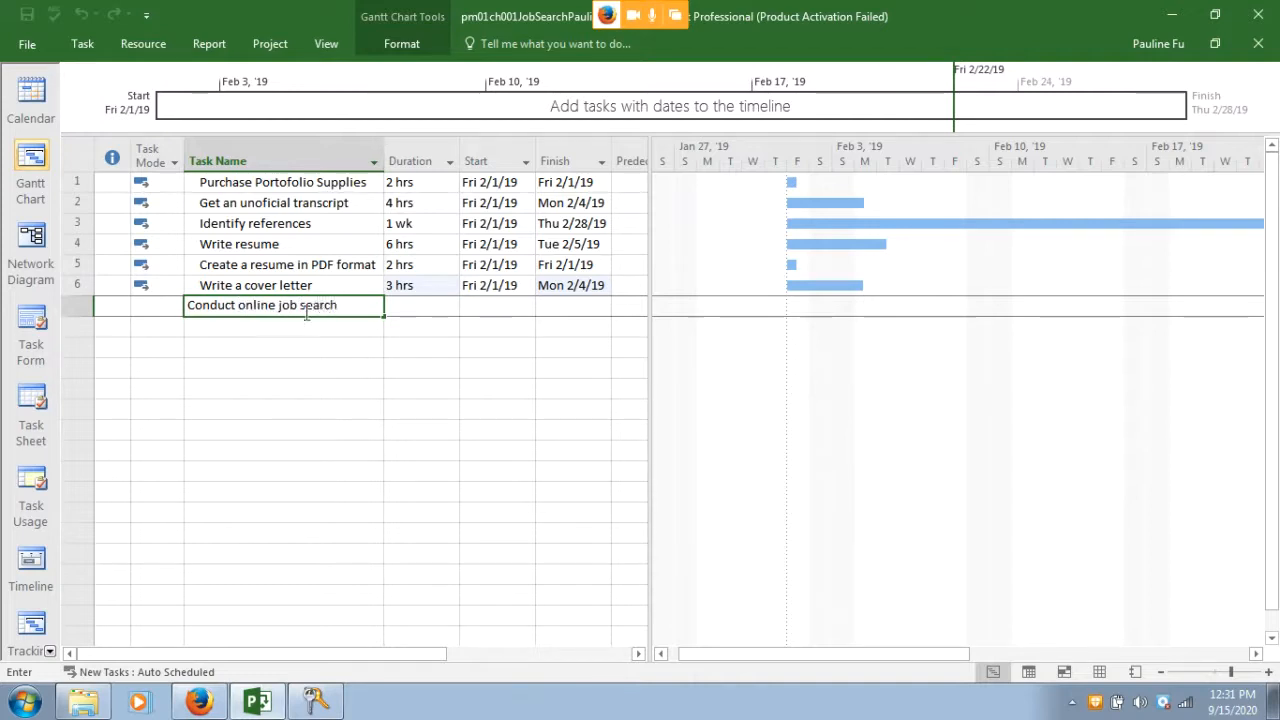
left_click(398, 306)
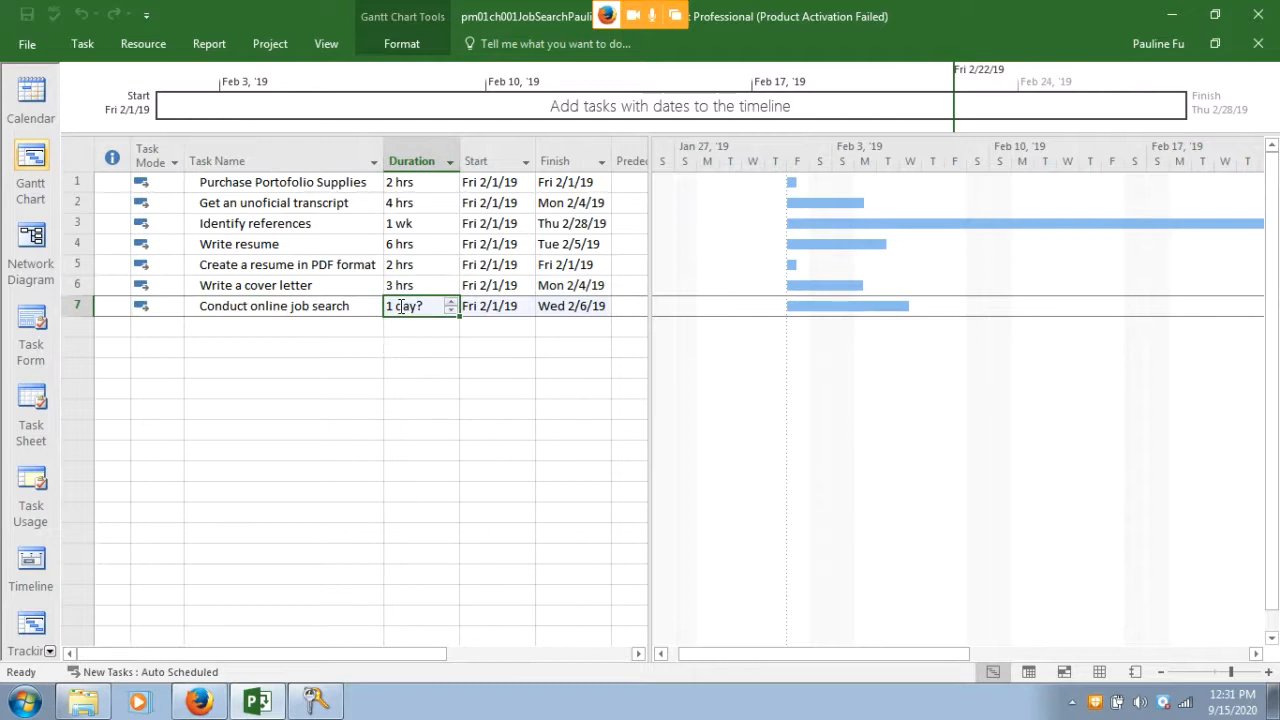
type("5d")
key("Return")
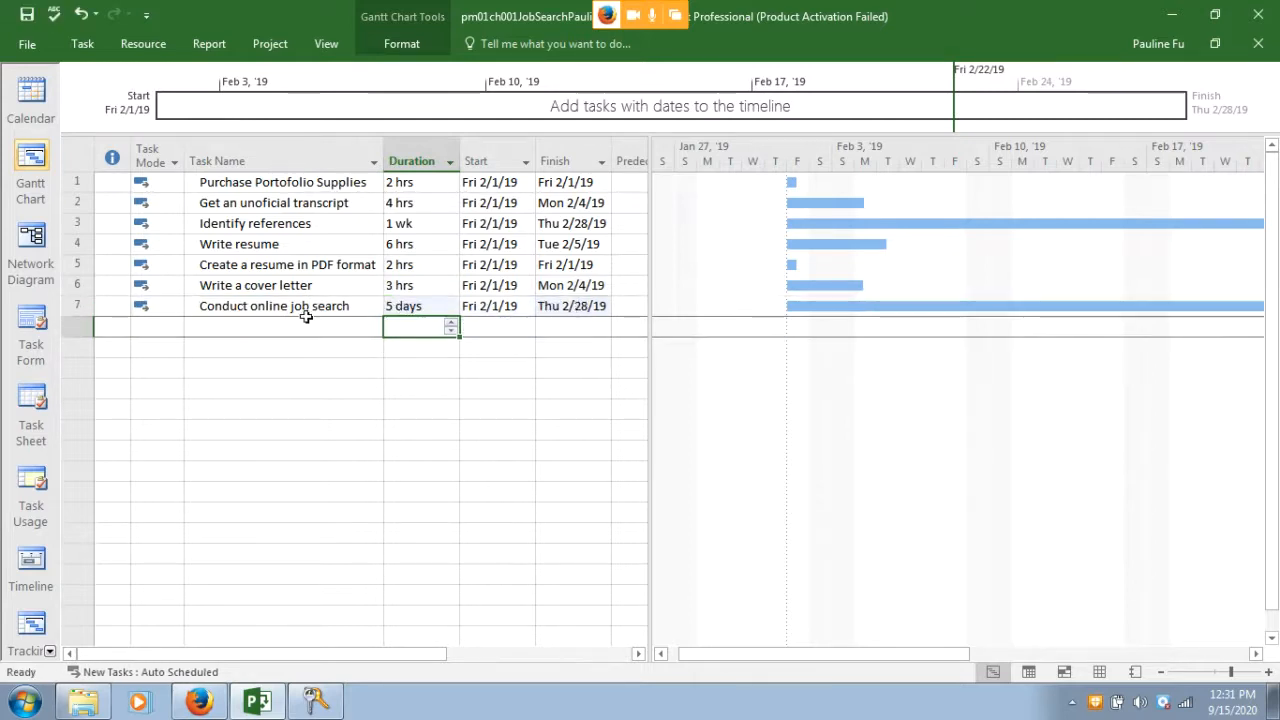
left_click(306, 318)
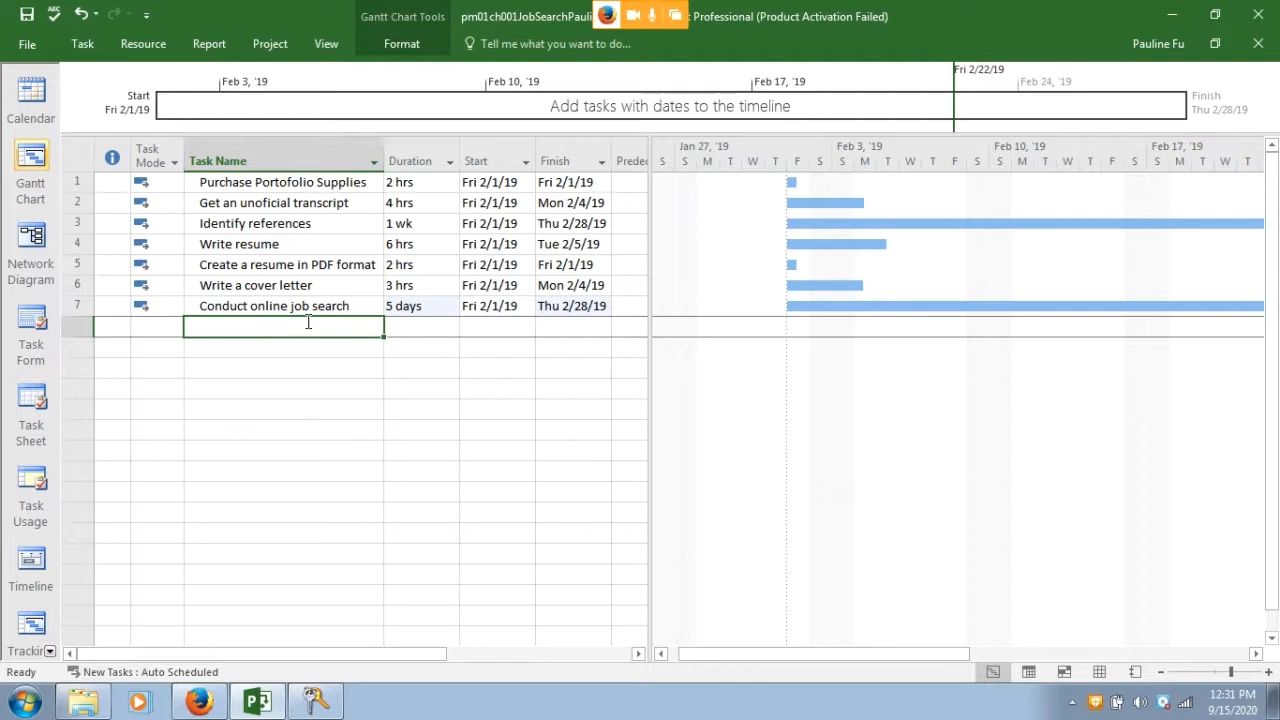
Add 'Gather work examples for portfolio' with a 10-hour duration
right_click(308, 322)
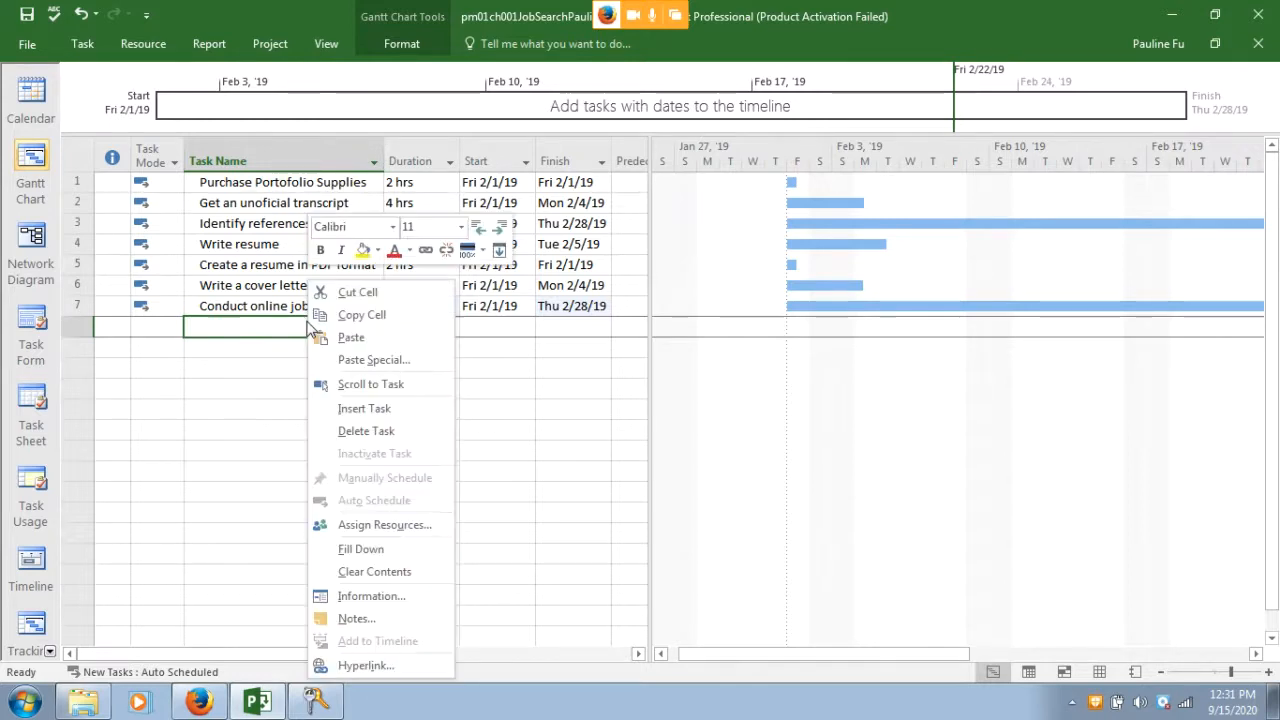
left_click(228, 326)
type("Gath")
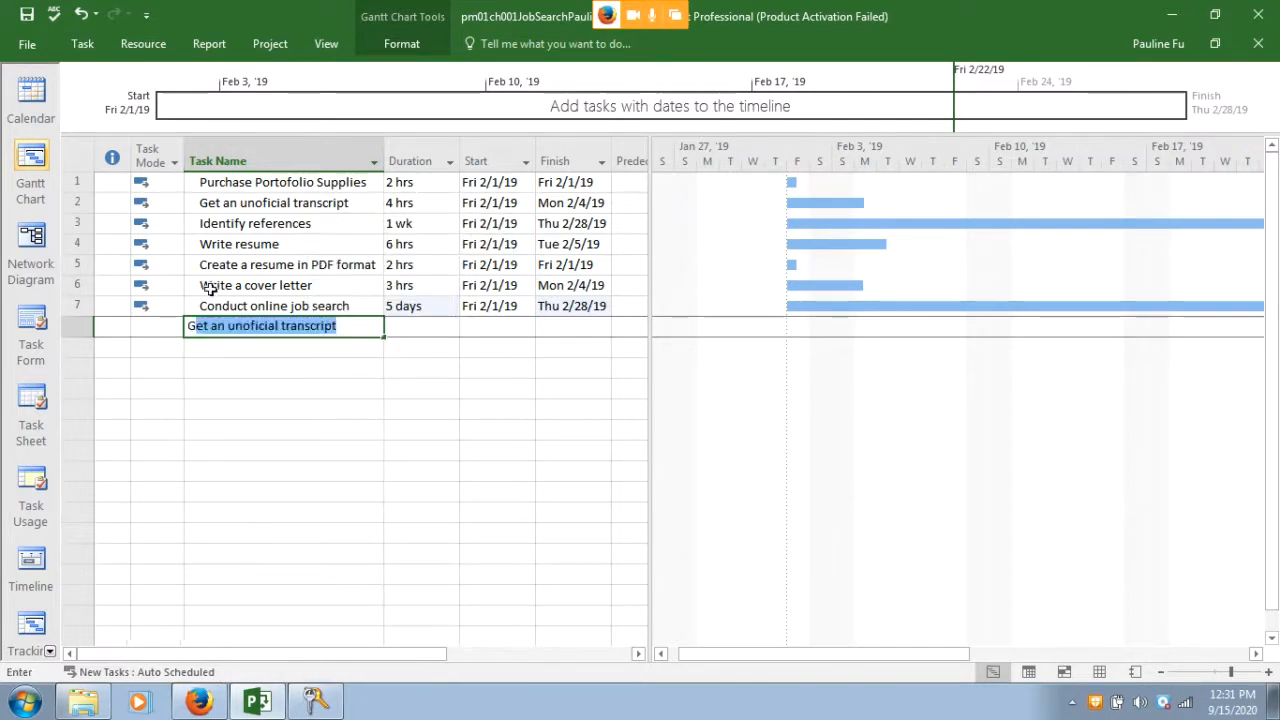
type("er")
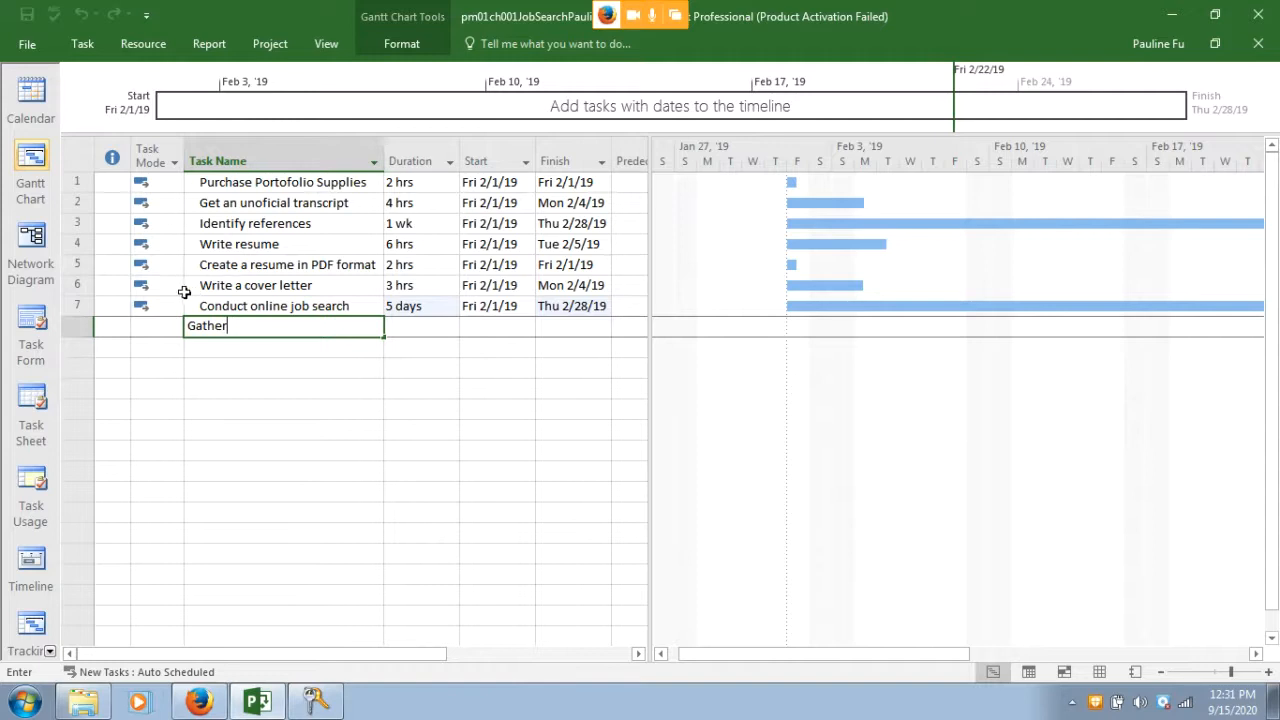
type(" work examp")
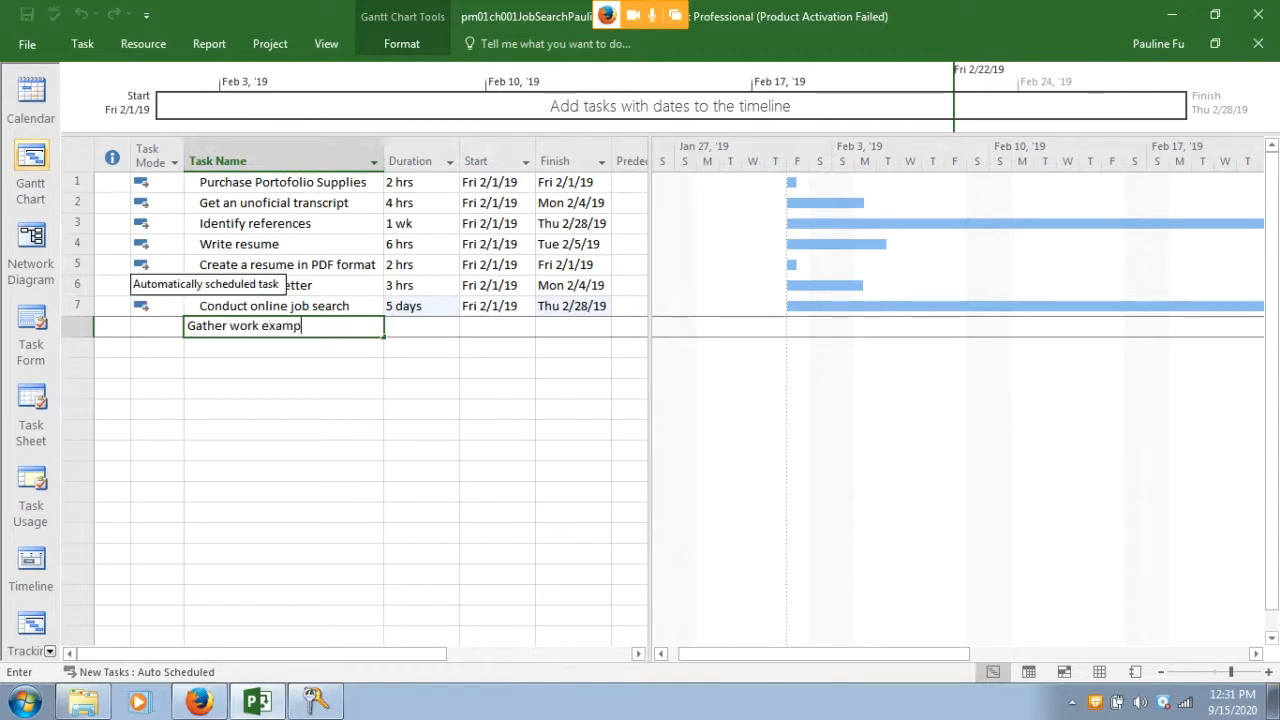
type("les for portfo")
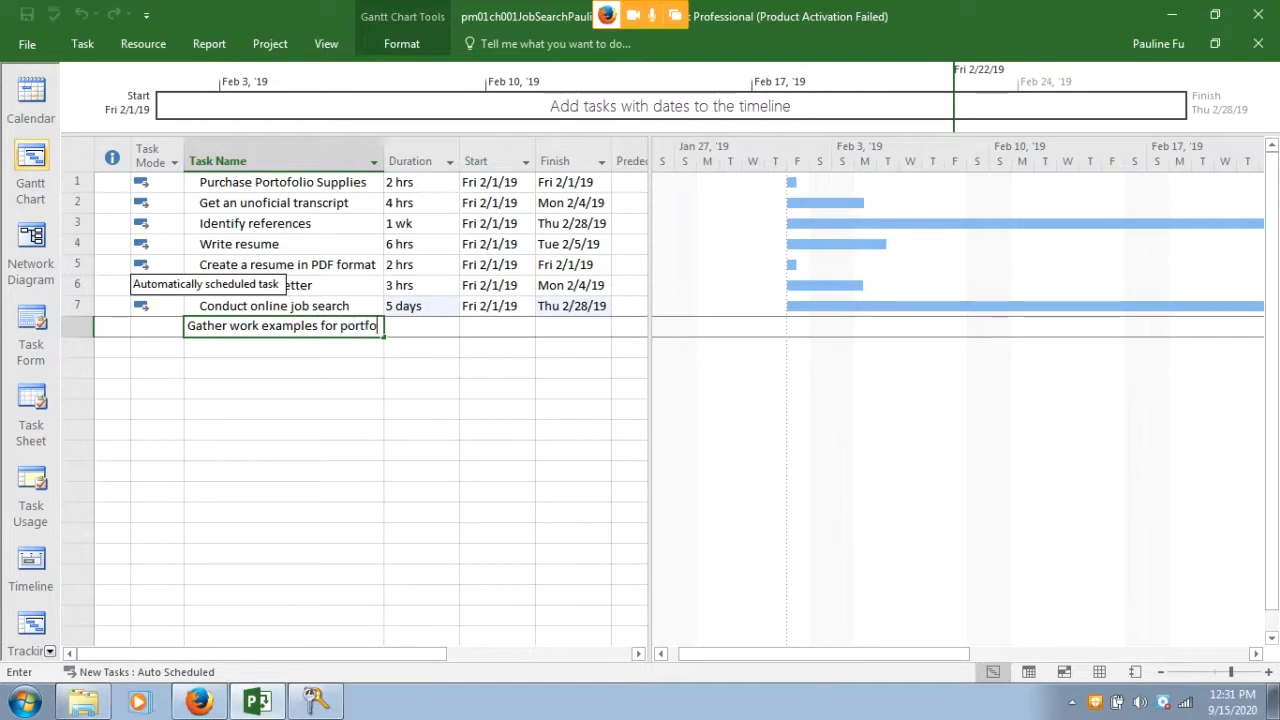
type("lio")
key("Return")
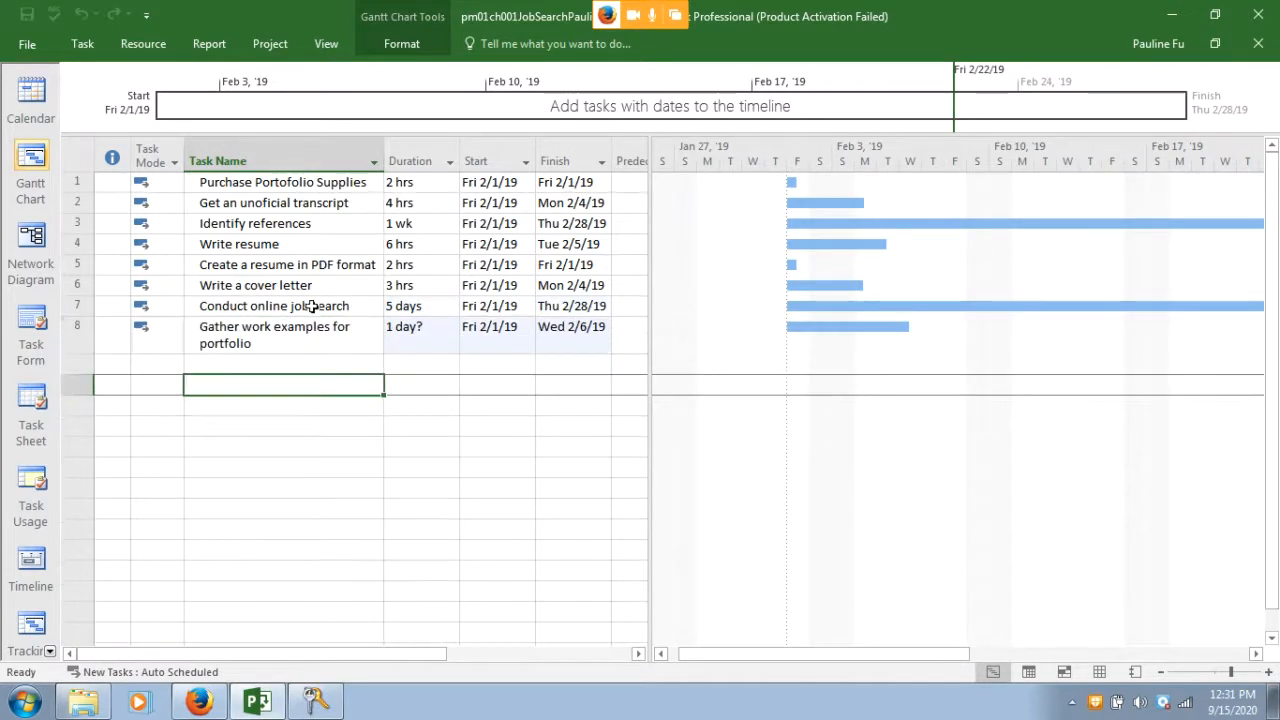
left_click(415, 348)
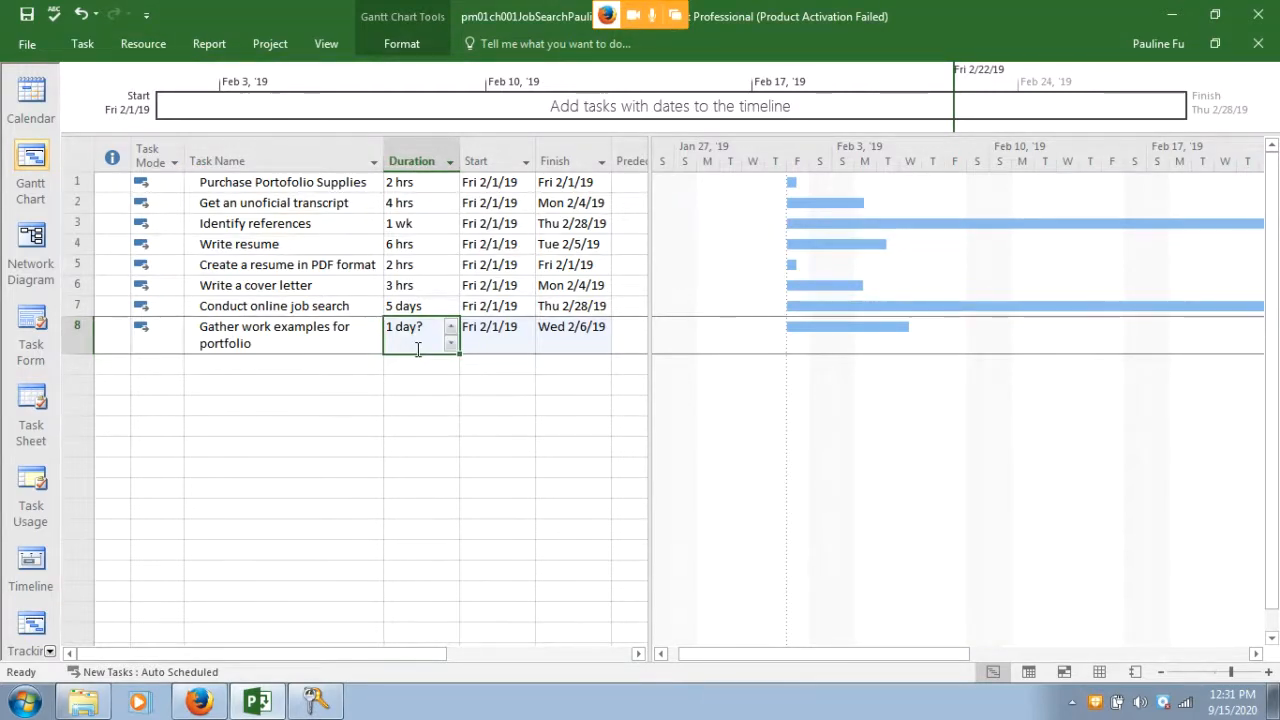
type("10h")
key("Return")
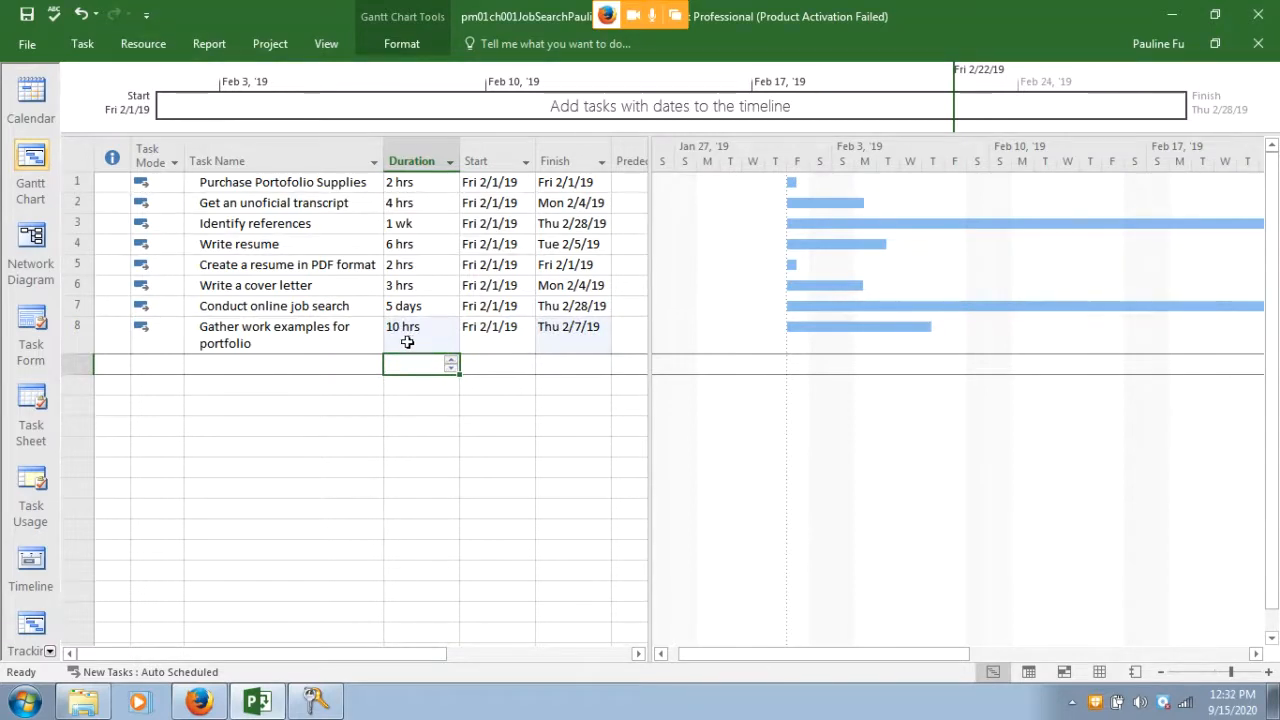
Add 'Conduct a mock interview' with a 3-hour duration
left_click(280, 366)
type("Con")
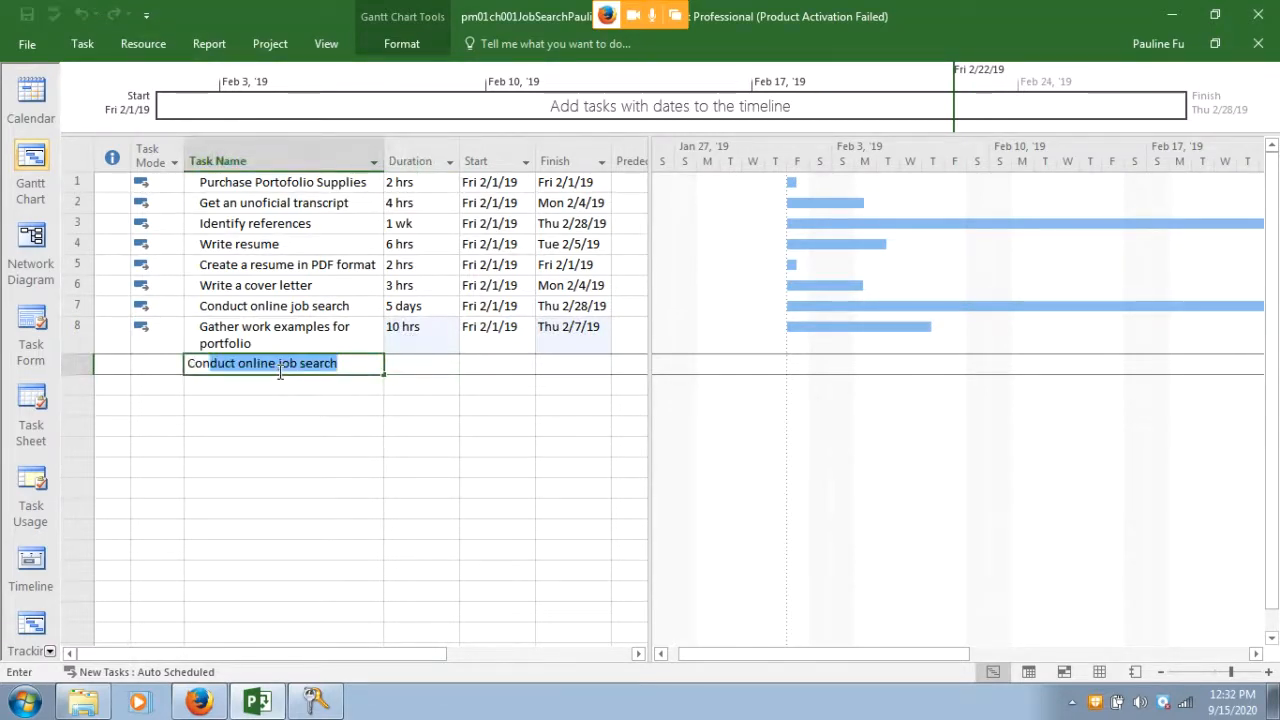
type("duct a mockinterview")
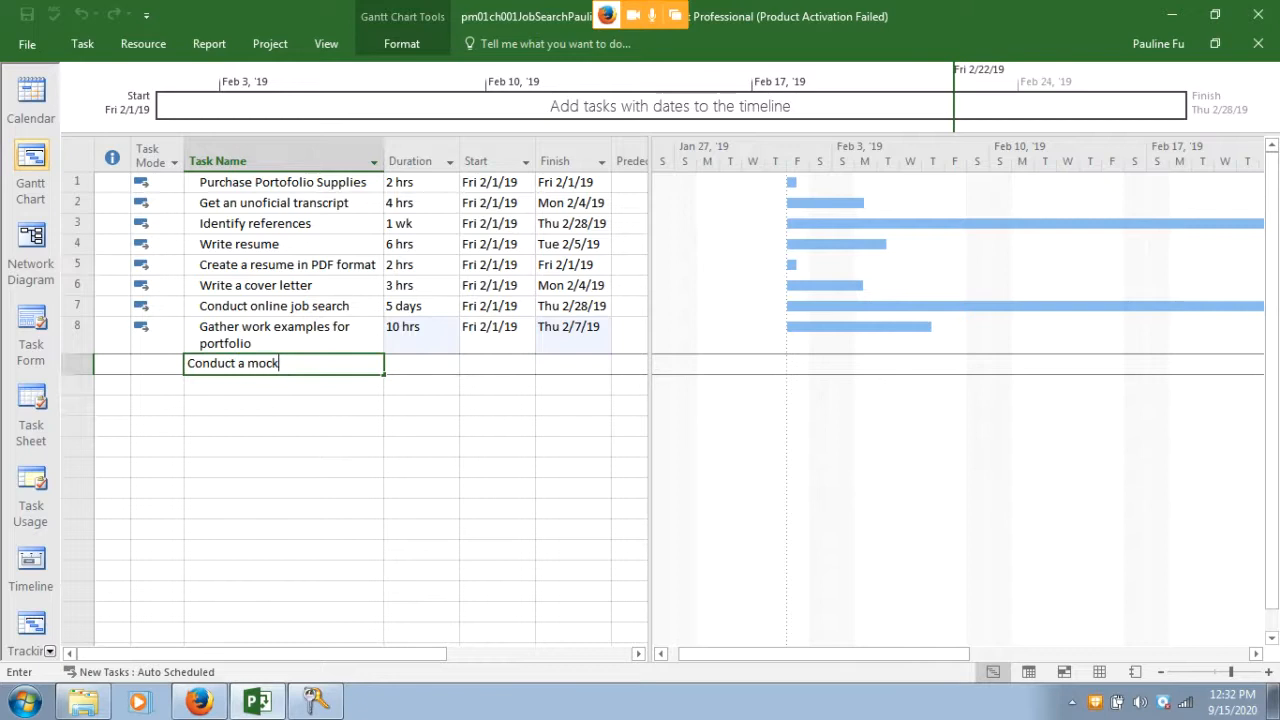
left_click(281, 364)
left_click(420, 362)
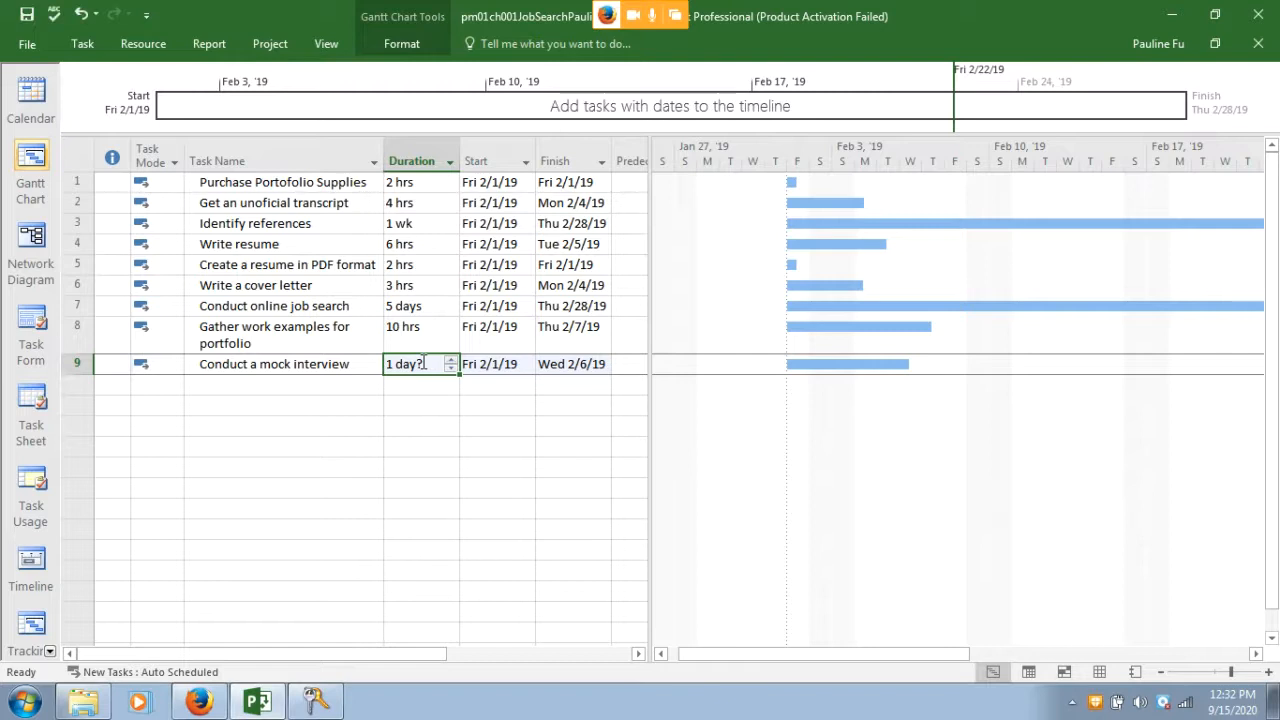
type("3h")
key("Return")
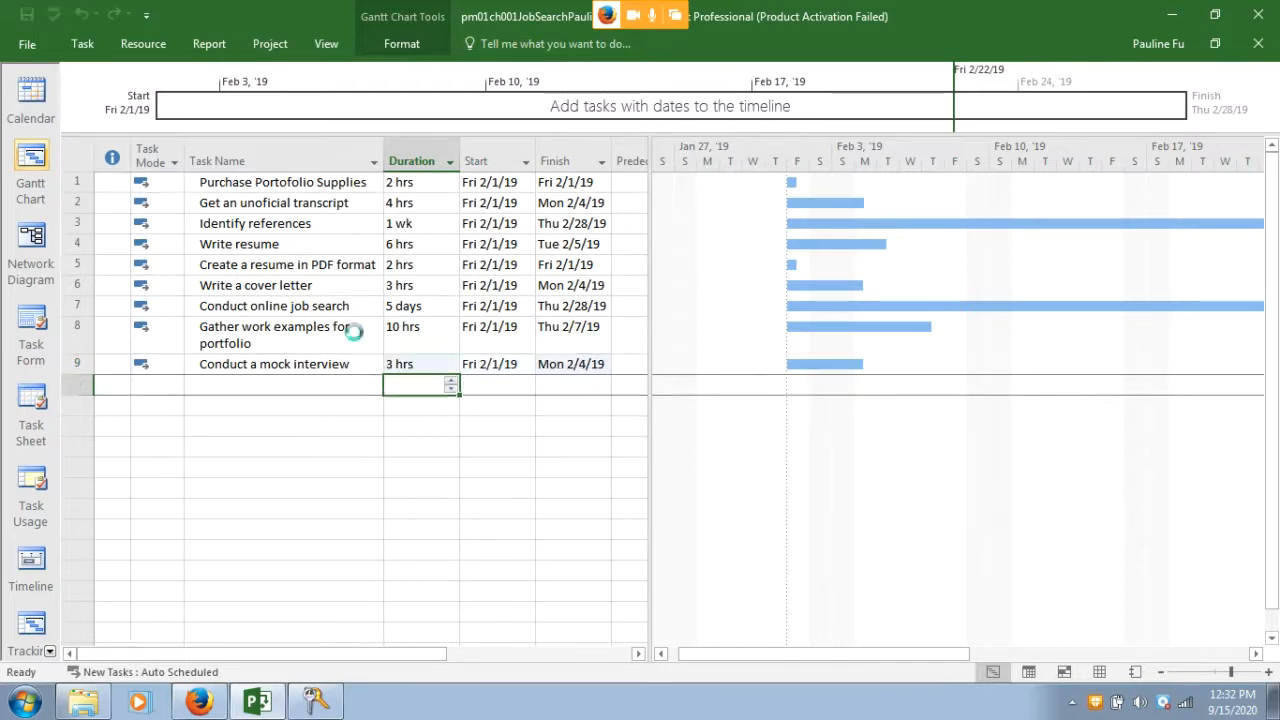
Add 'Send resumes to potential employers' with a 2-hour duration
left_click(307, 386)
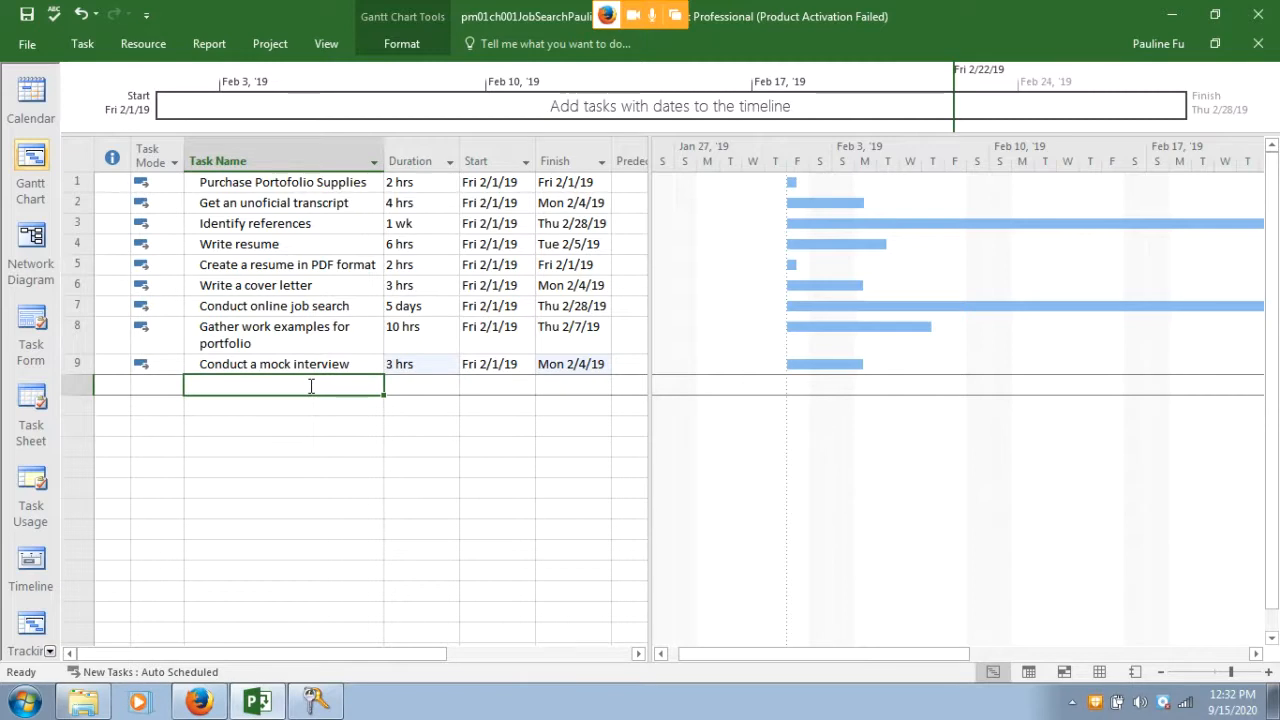
type("Sen")
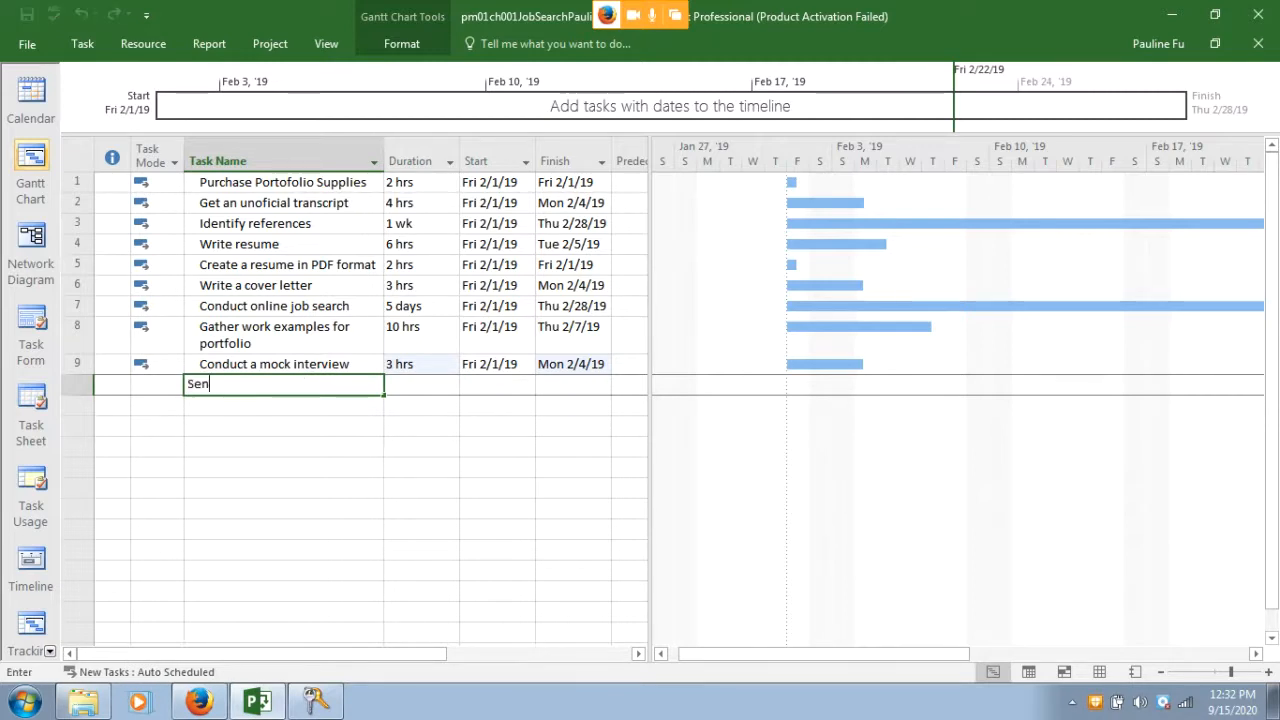
type("d resumes")
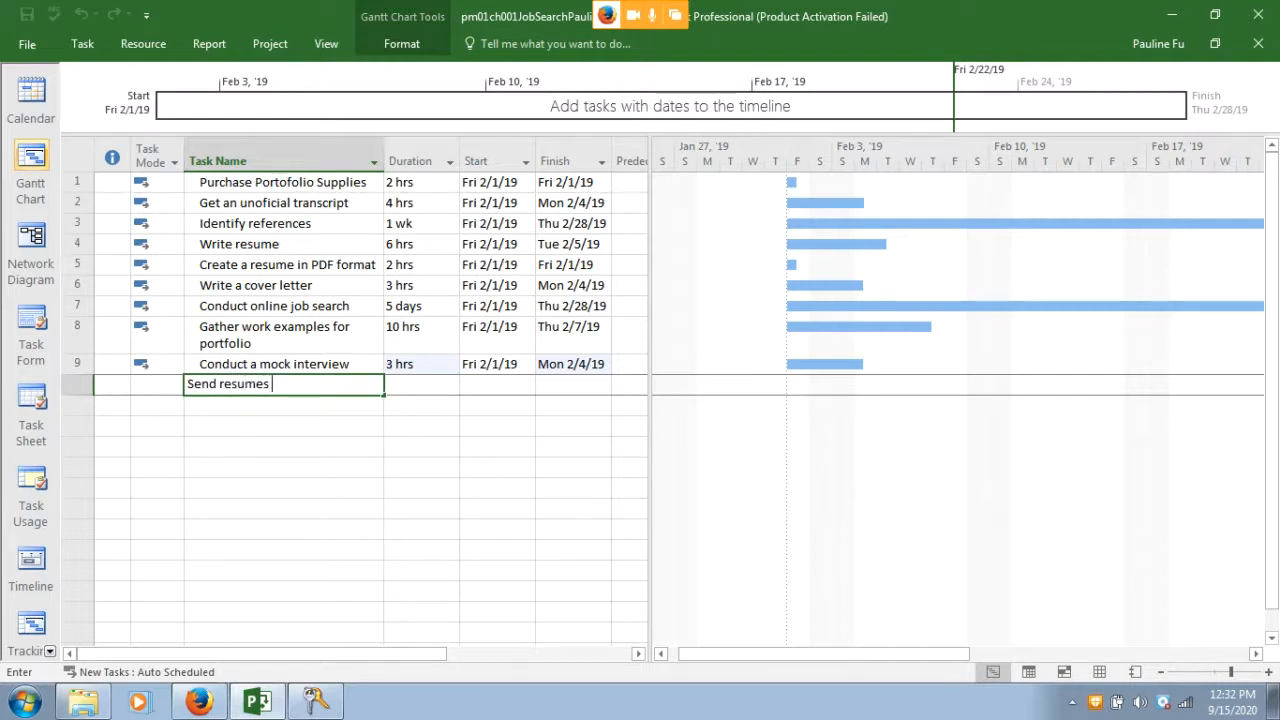
type(" to potential employ")
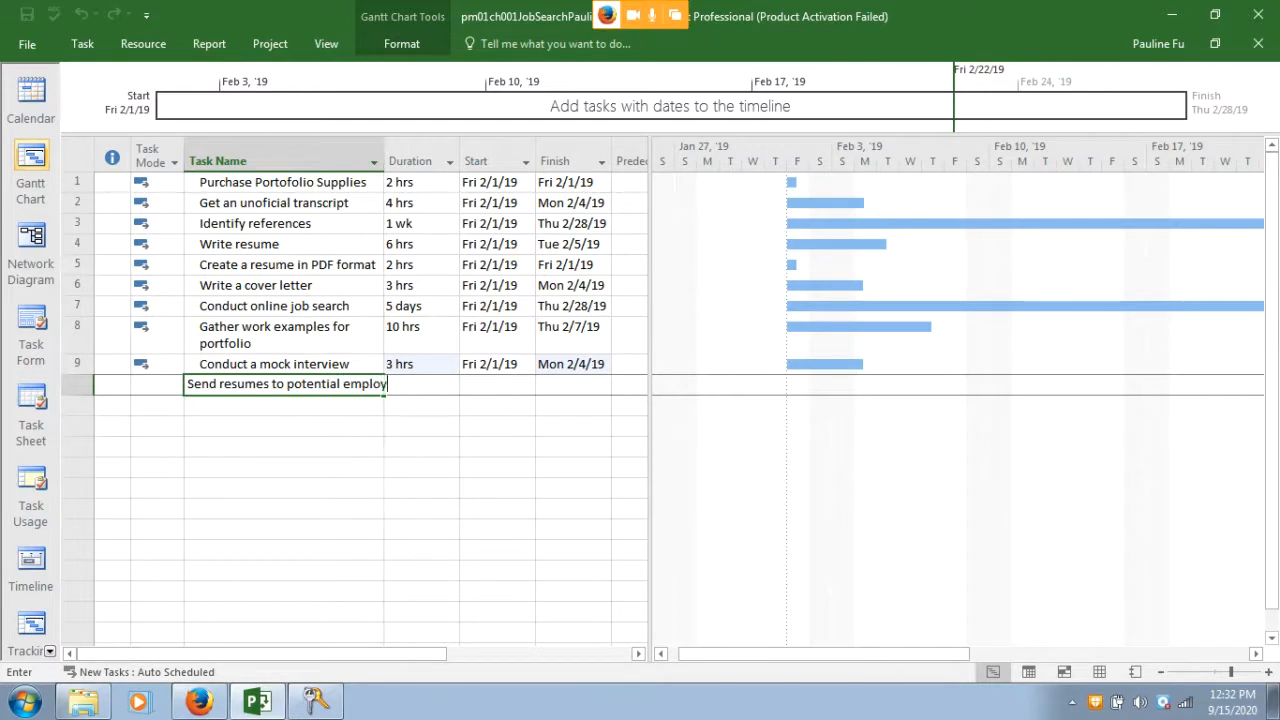
type("ers")
key("Return")
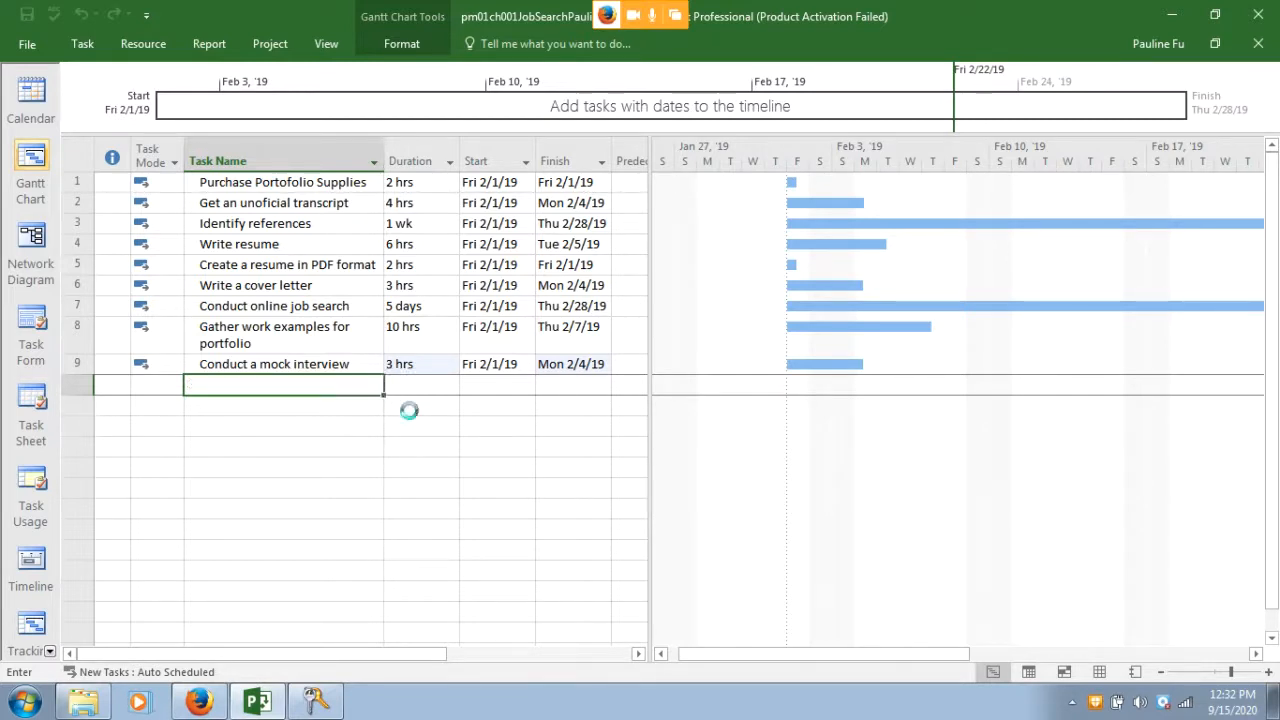
left_click(417, 388)
left_click(420, 385)
type("2h")
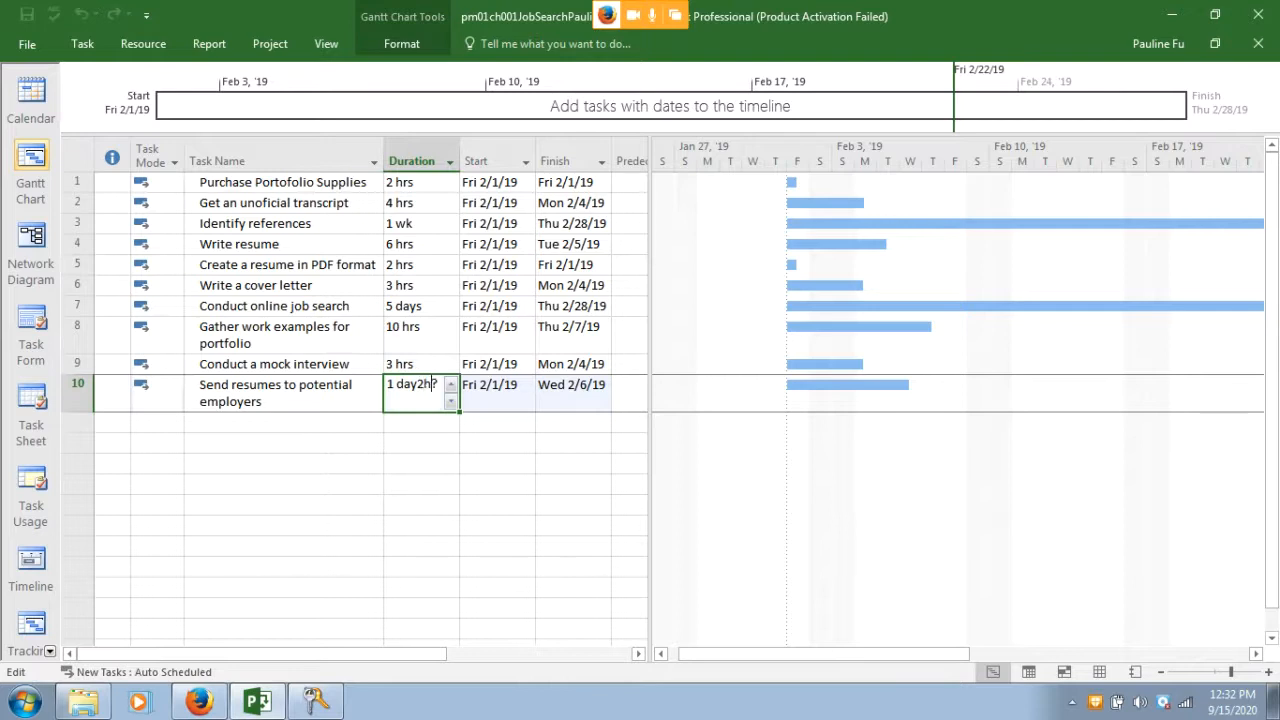
key("BackSpace")
key("BackSpace")
key("BackSpace")
key("BackSpace")
key("BackSpace")
key("BackSpace")
key("BackSpace")
type("2 h")
key("Return")
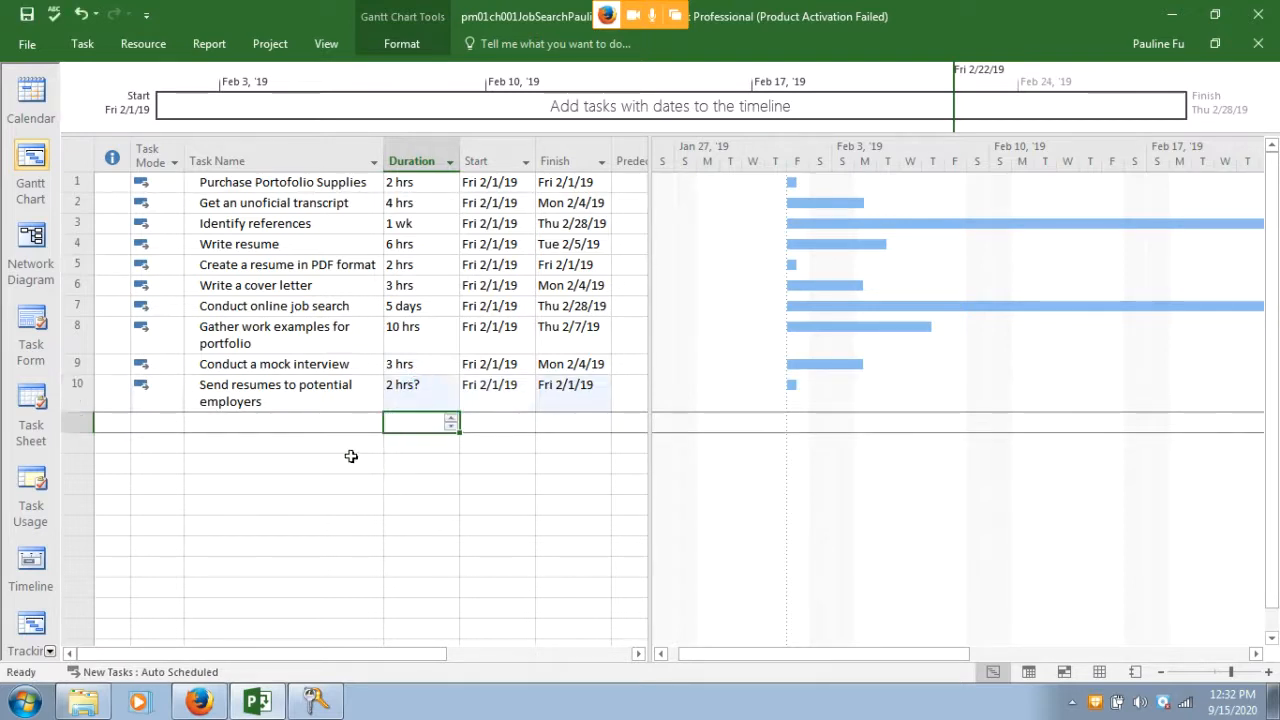
left_click(432, 388)
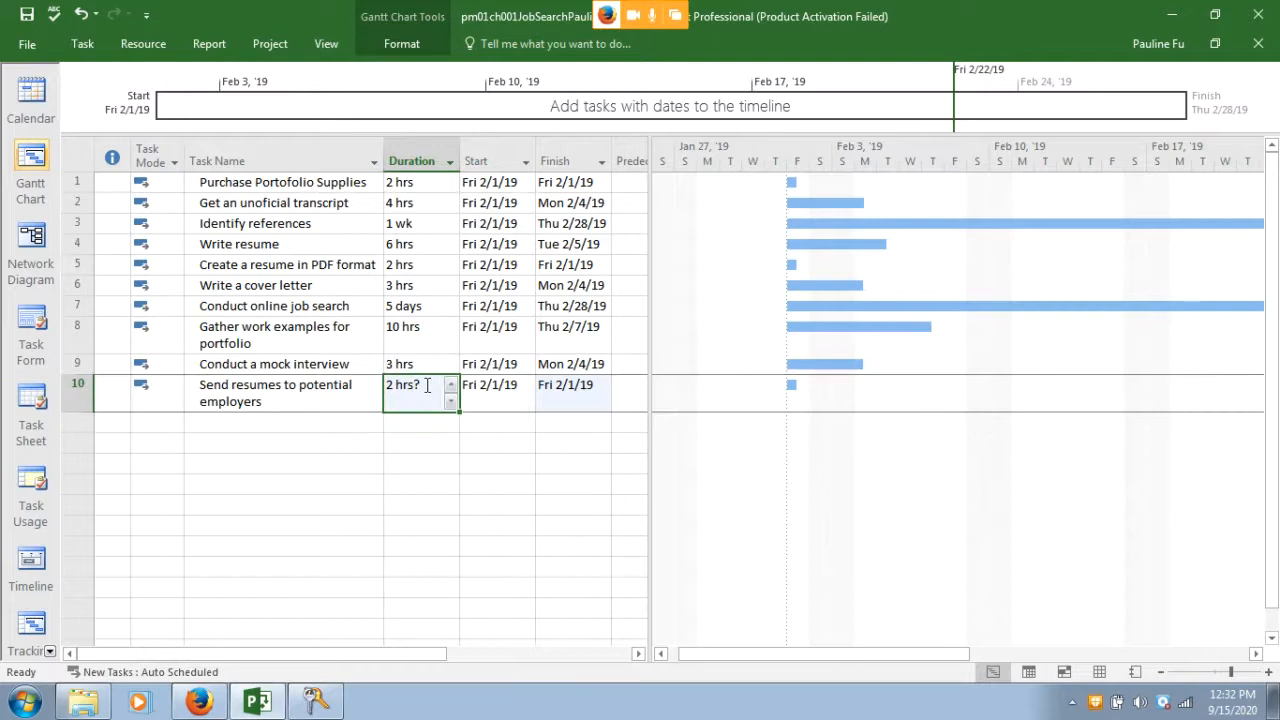
left_click(426, 385)
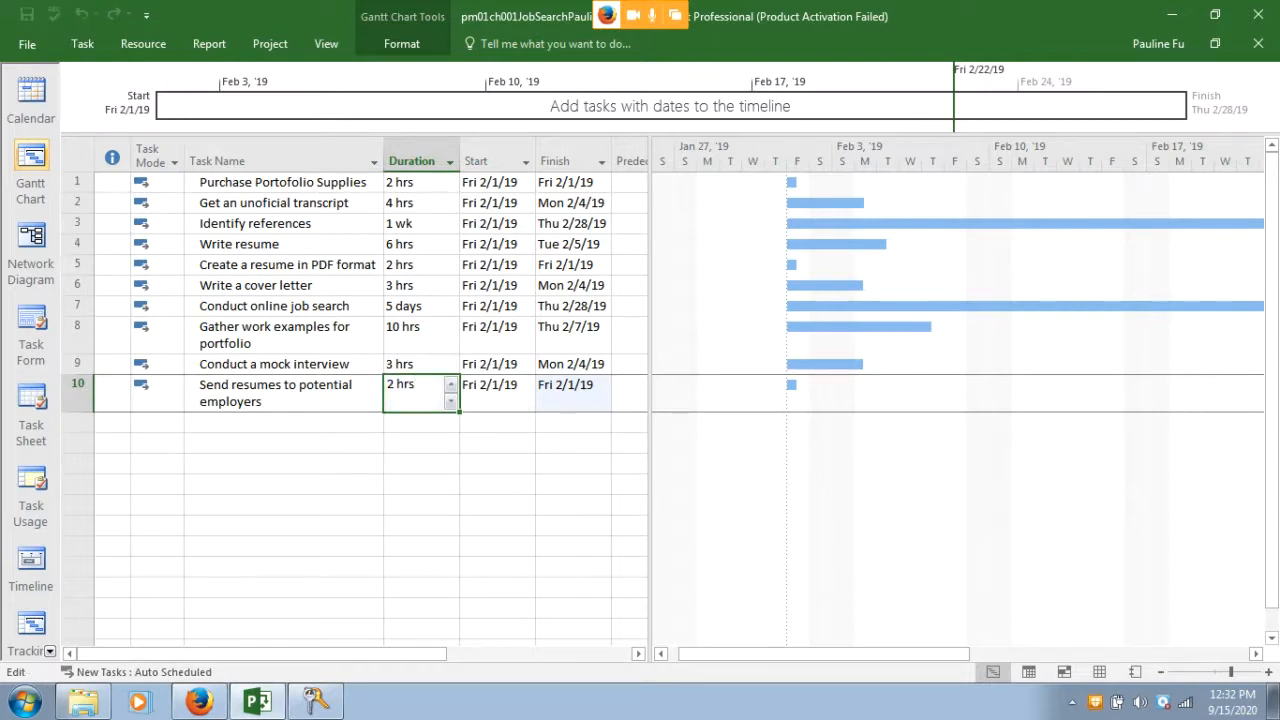
key("Return")
Add 'Complile portfolio' as the last task with a 4-hour duration
left_click(285, 421)
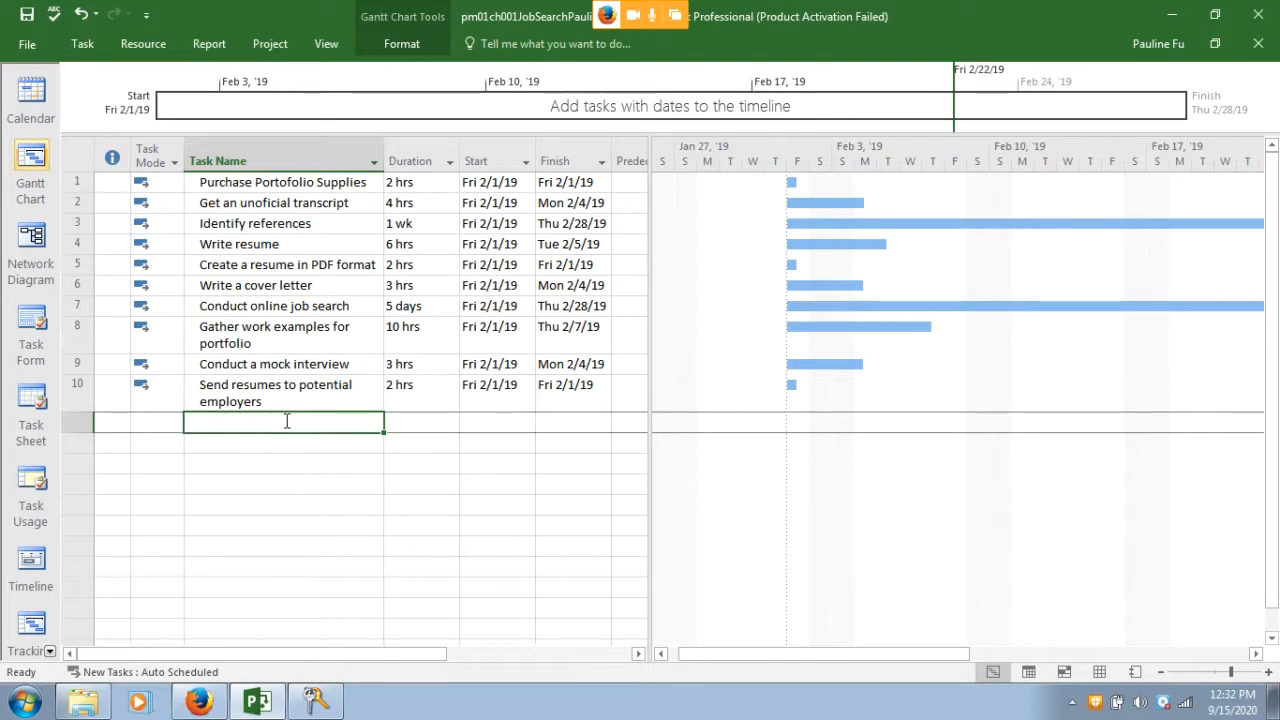
type("Comp")
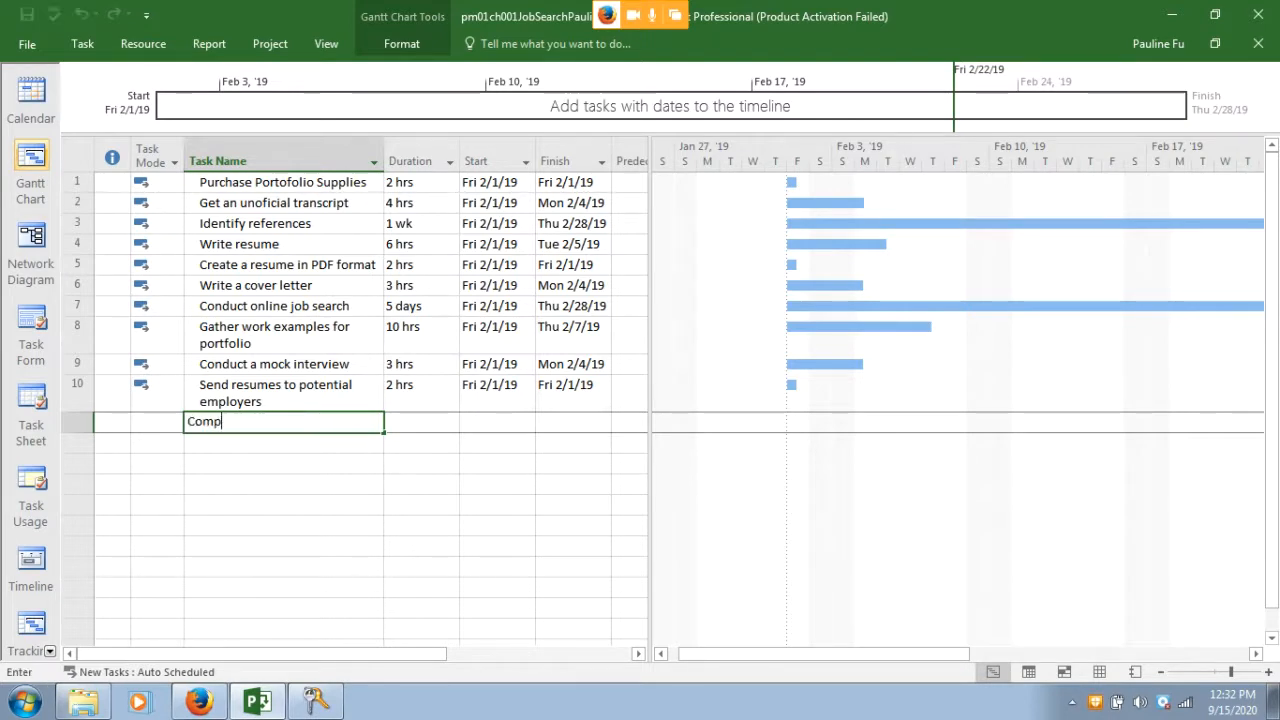
type("lile")
key("BackSpace")
type("ile por")
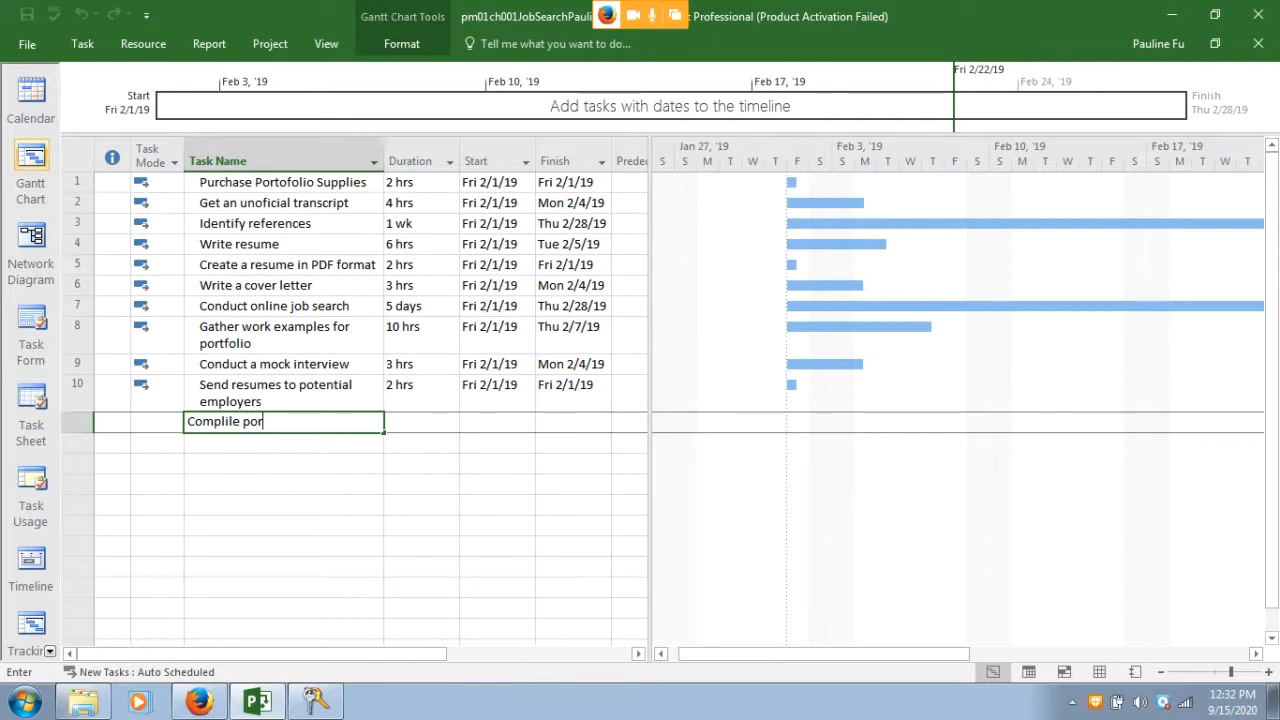
type("tfolio")
key("Tab")
type("4h")
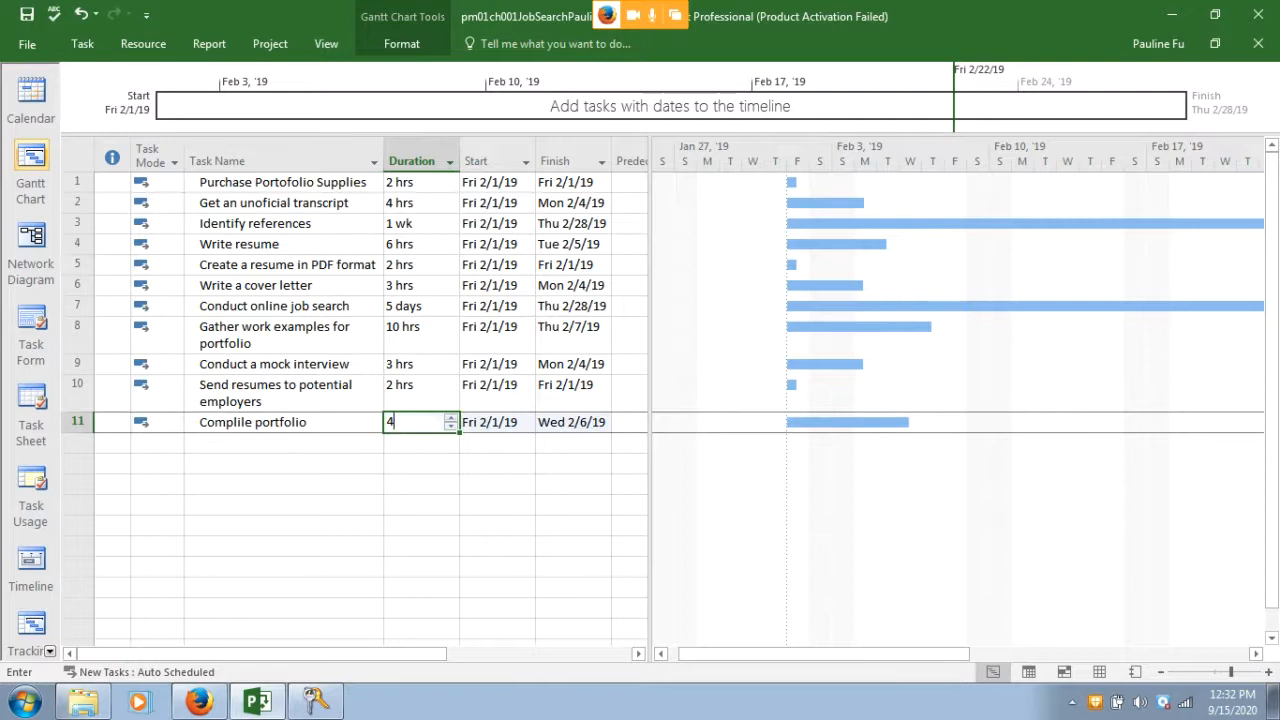
key("Return")
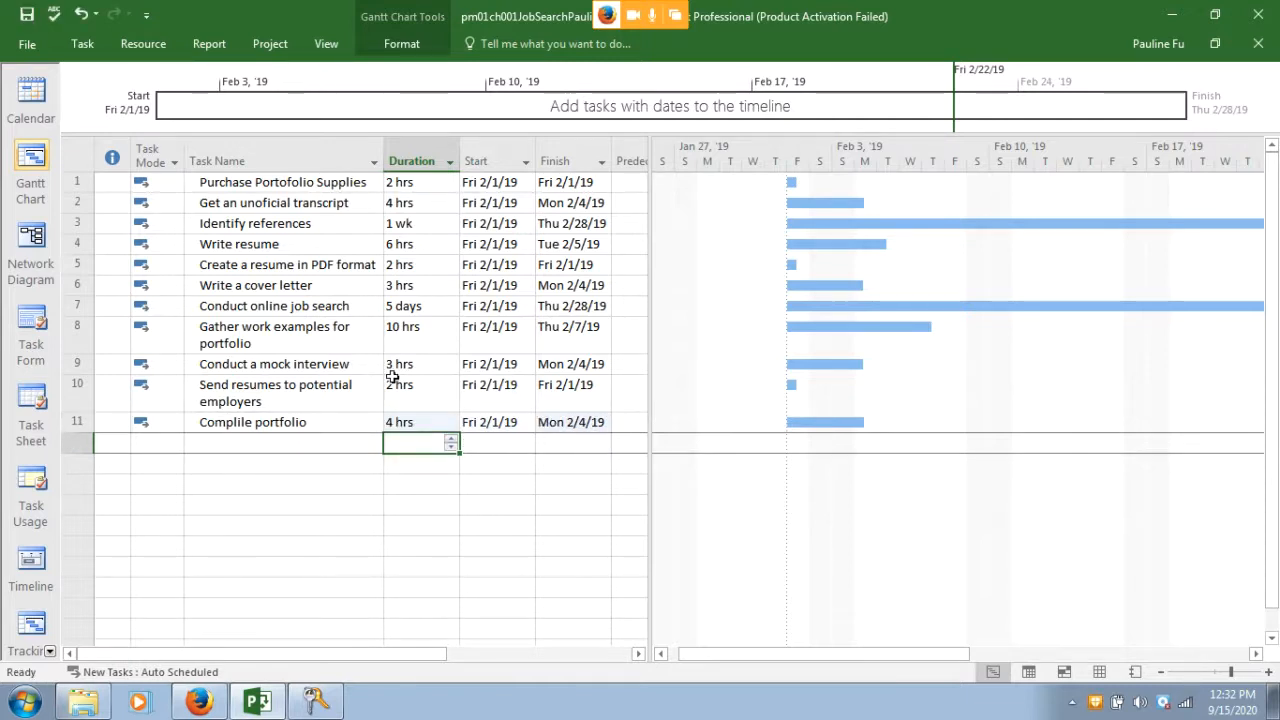
left_click(200, 703)
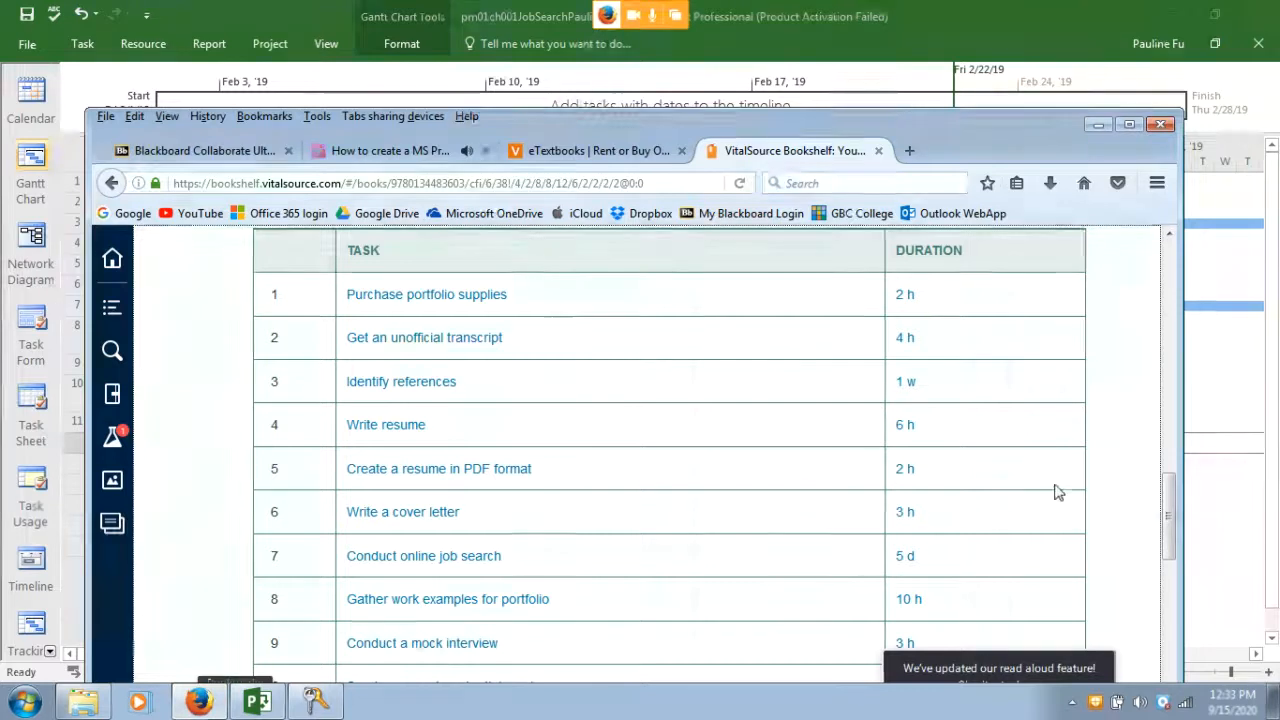
Scroll the textbook to steps g–q, then return to Project and select the PDF resume task
left_click_drag(1166, 512, 1162, 607)
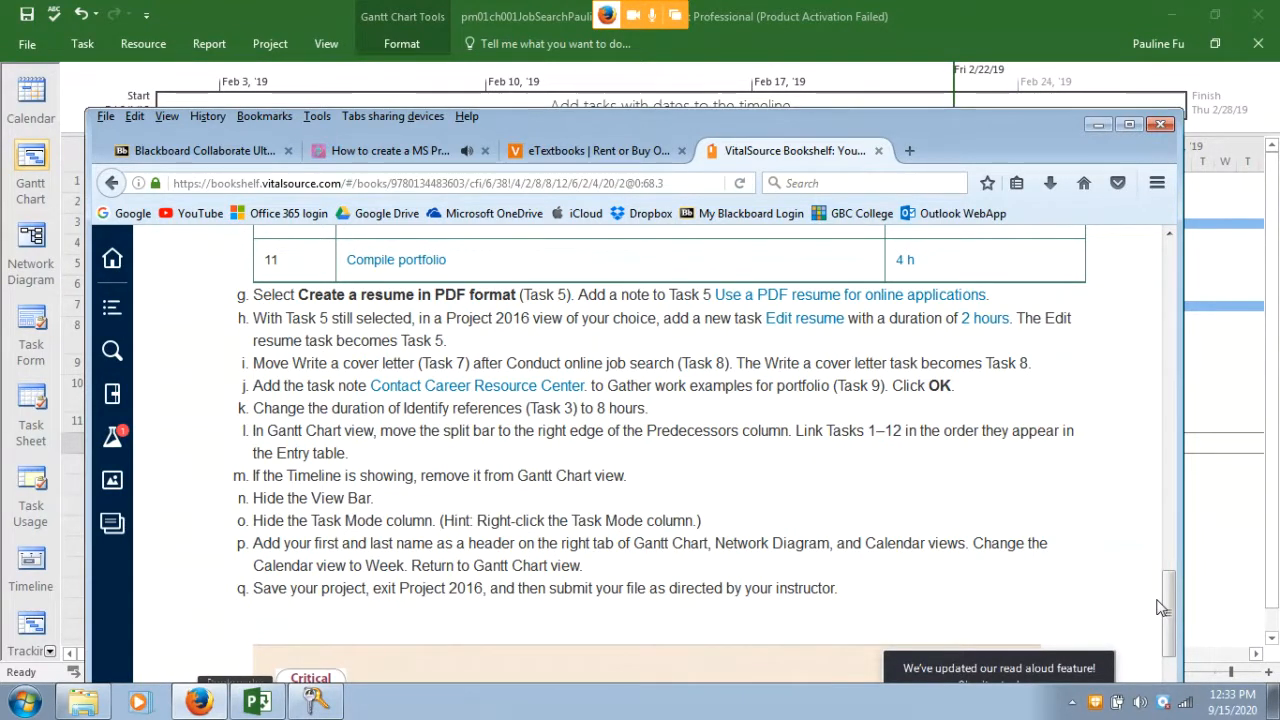
left_click(395, 88)
left_click(277, 268)
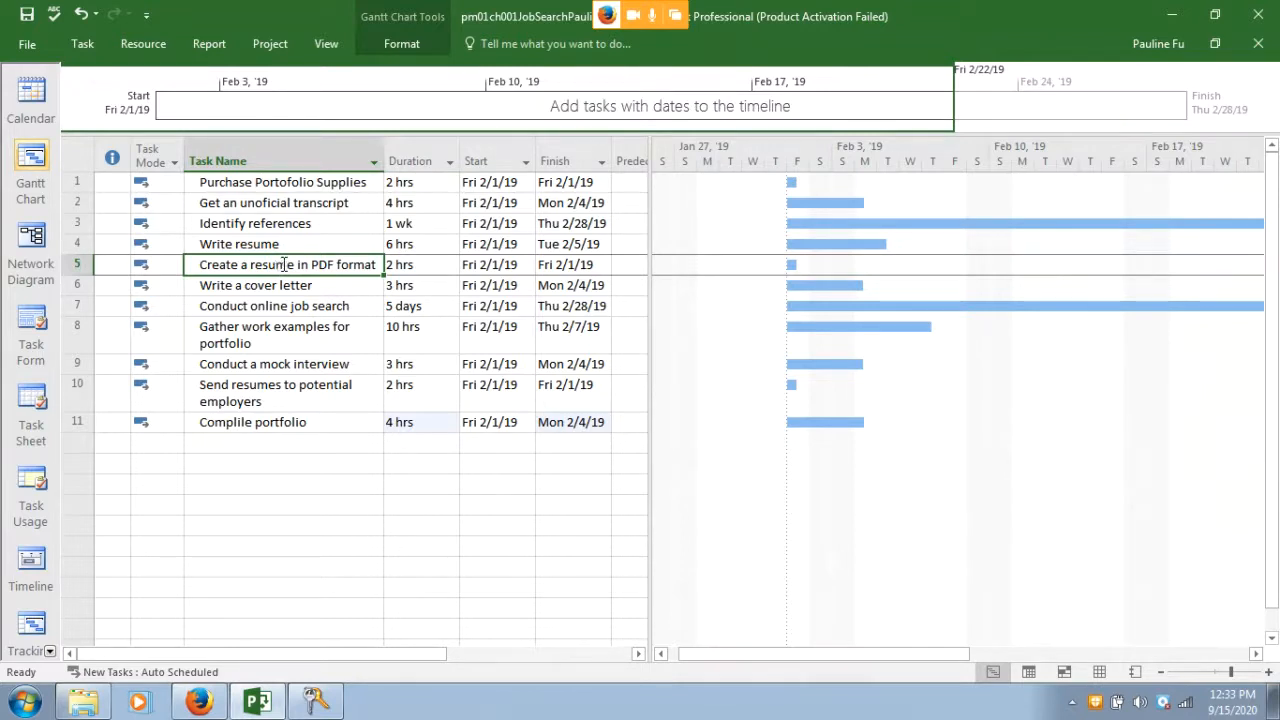
Attach the note 'Use a PDF resume for online application' to the Create a resume in PDF format task
double_click(284, 264)
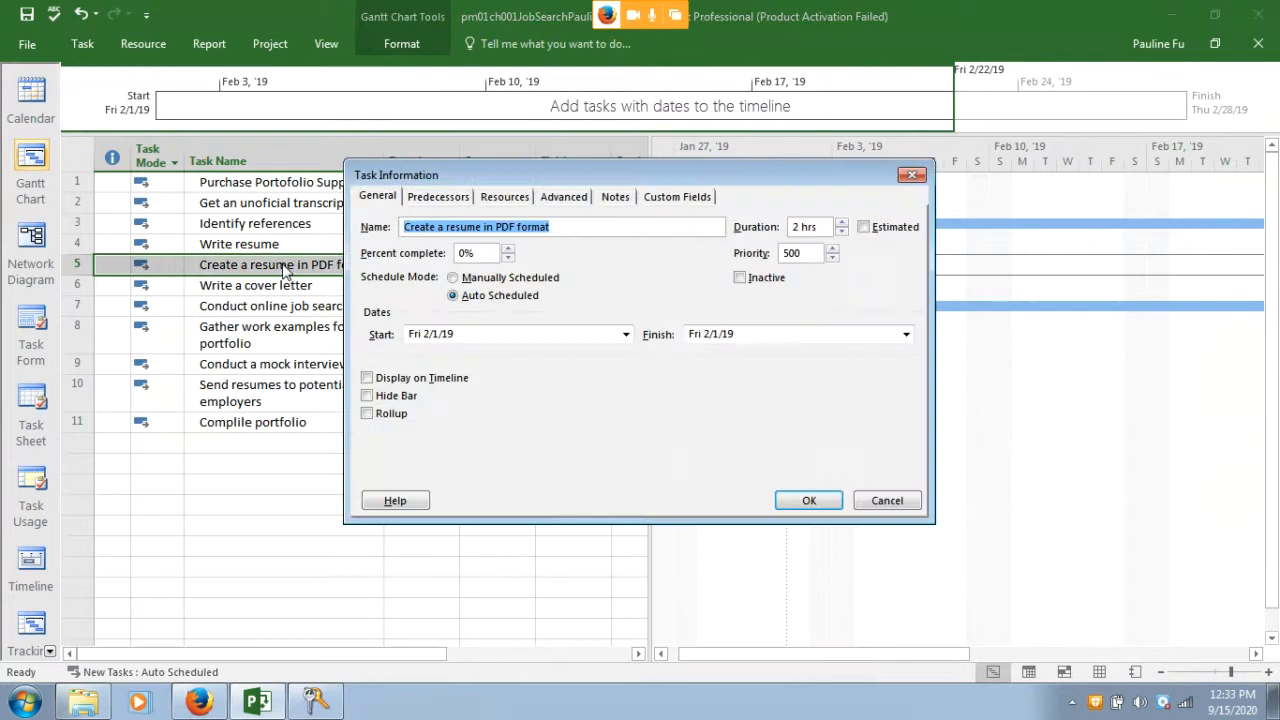
left_click_drag(577, 168, 658, 199)
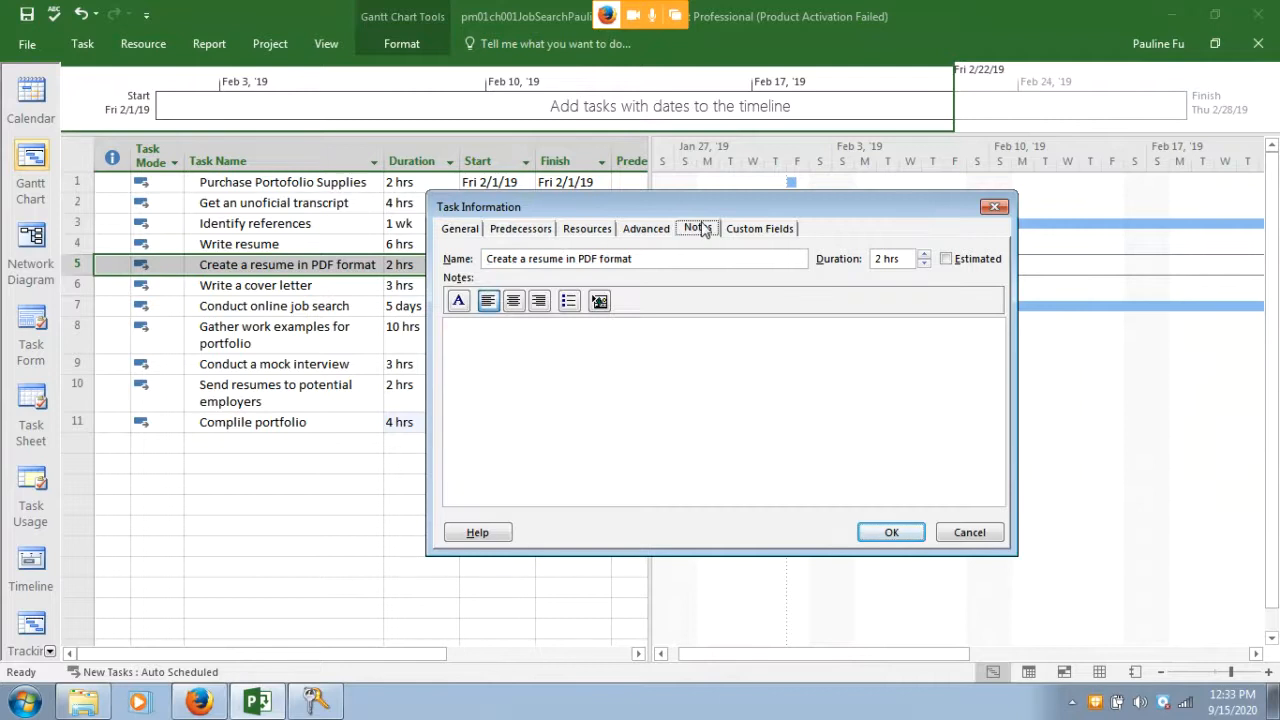
left_click(486, 343)
type("Use a PDF resume f")
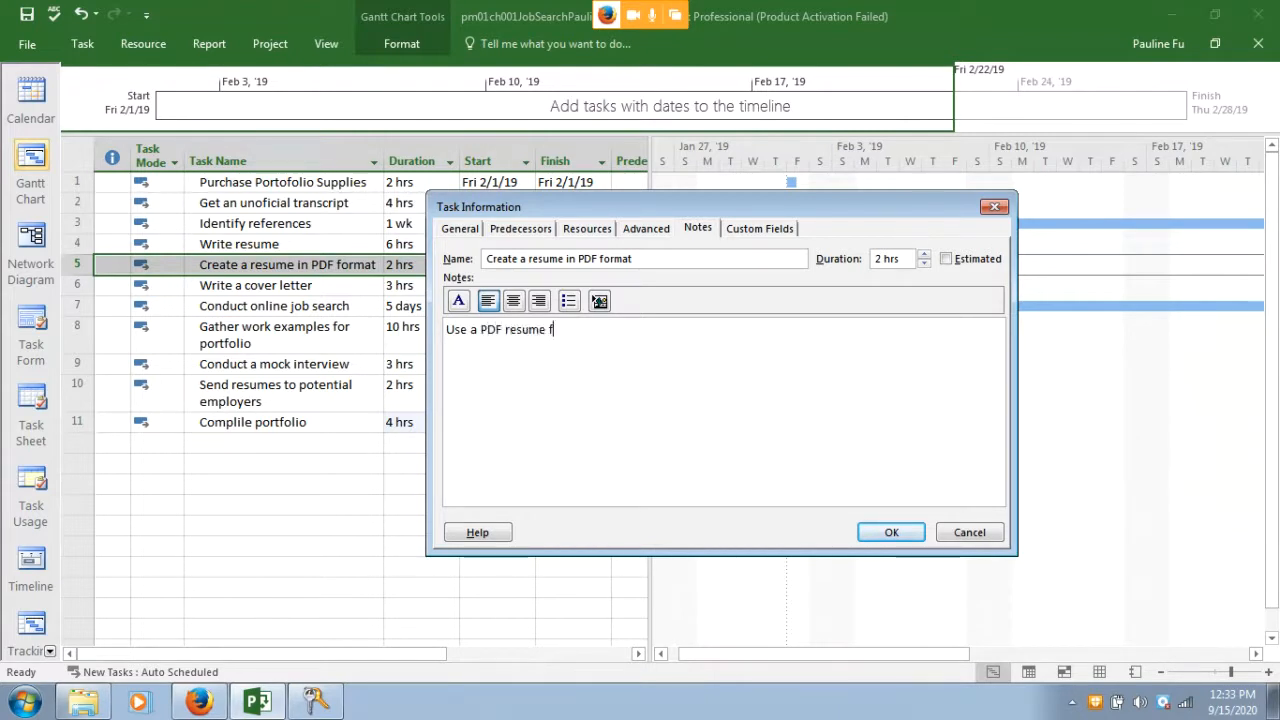
type("or online applications")
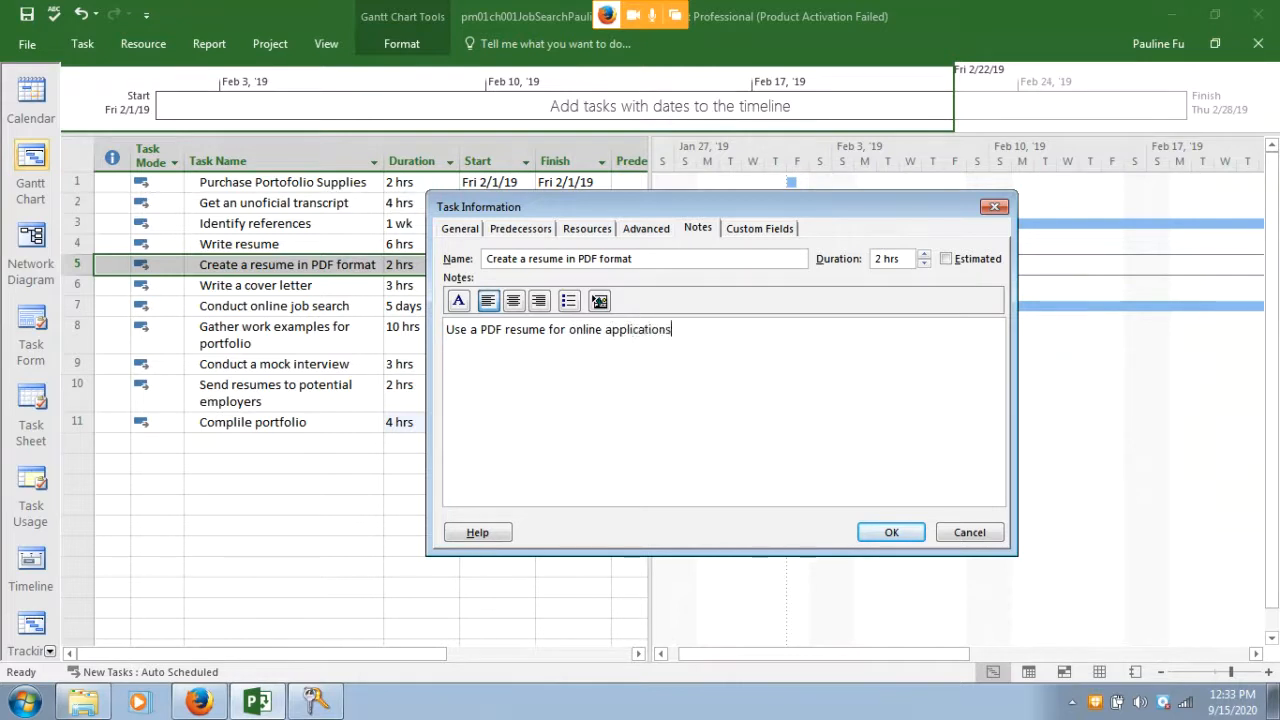
left_click(873, 534)
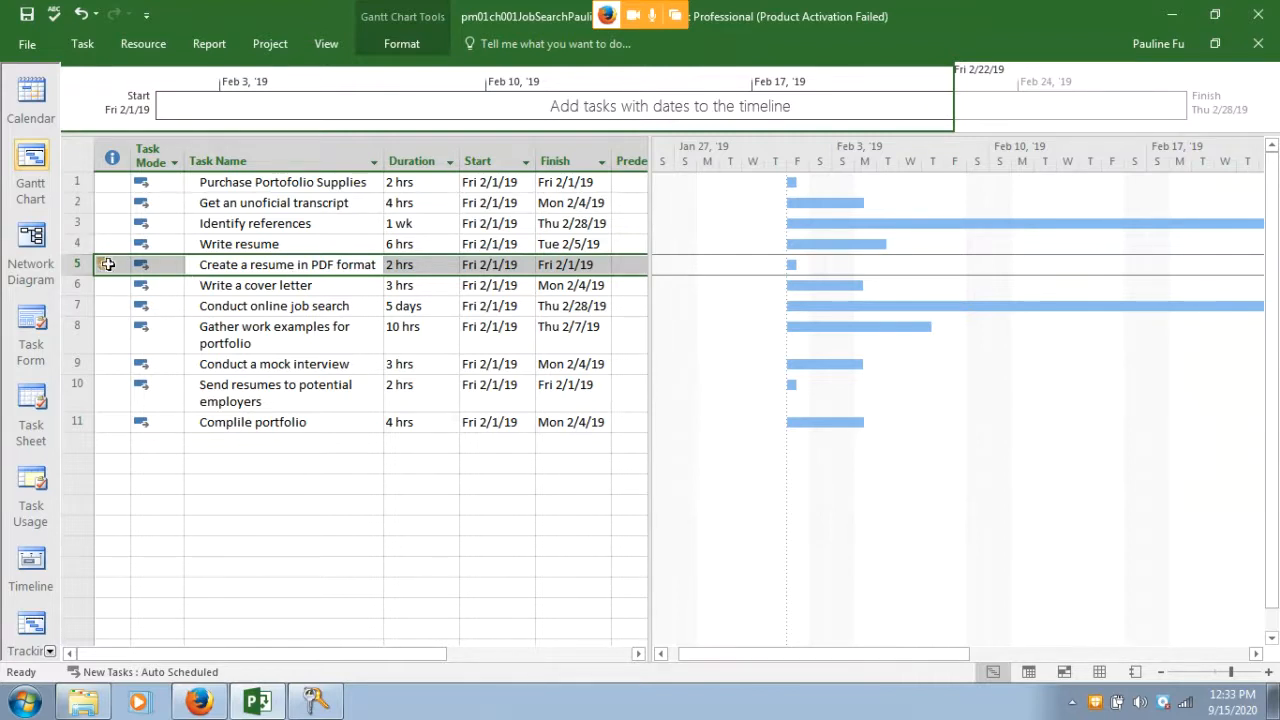
mouse_move(107, 264)
left_click(200, 702)
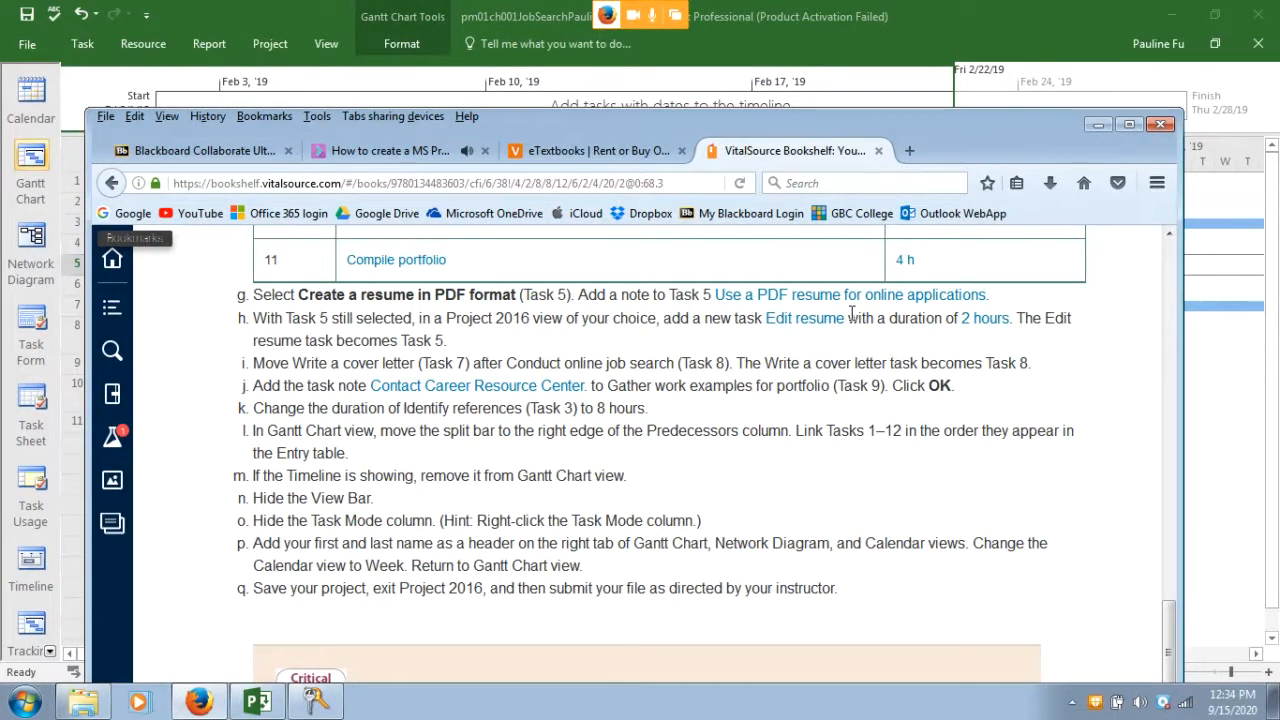
mouse_move(660, 132)
left_mouse_down()
mouse_move(682, 216)
mouse_move(680, 313)
mouse_move(669, 150)
left_mouse_up()
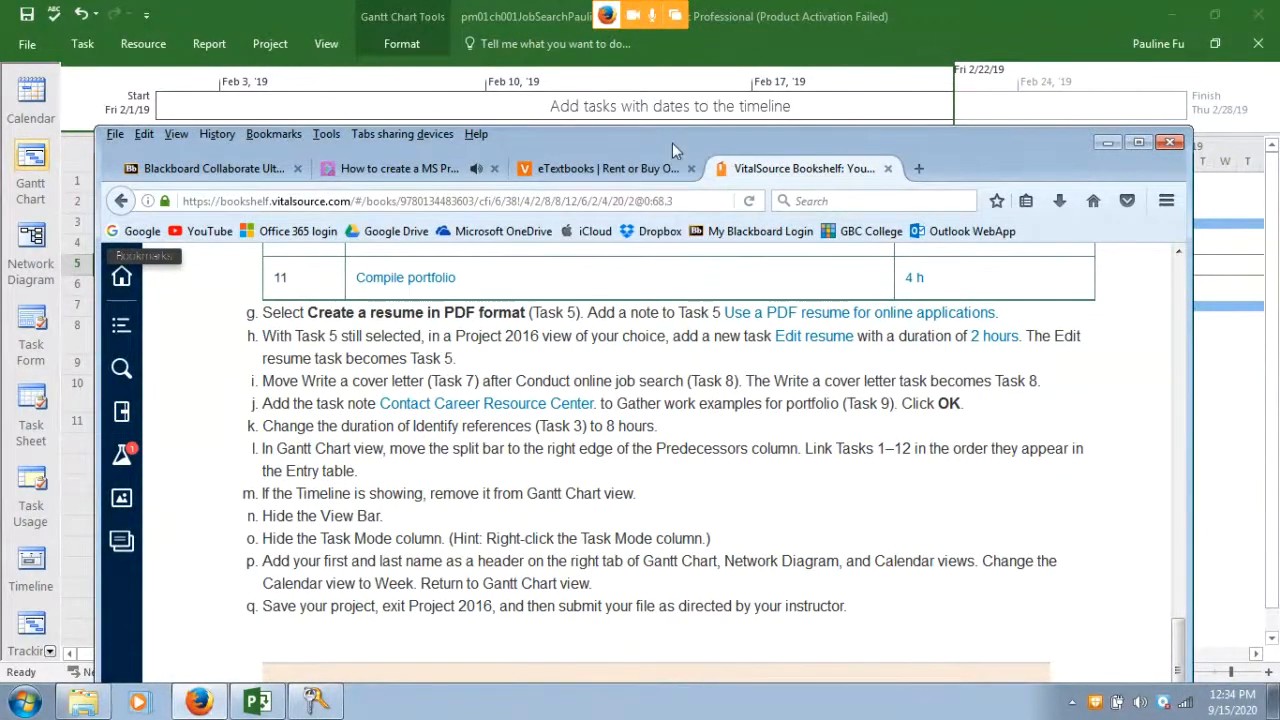
left_click_drag(672, 143, 675, 108)
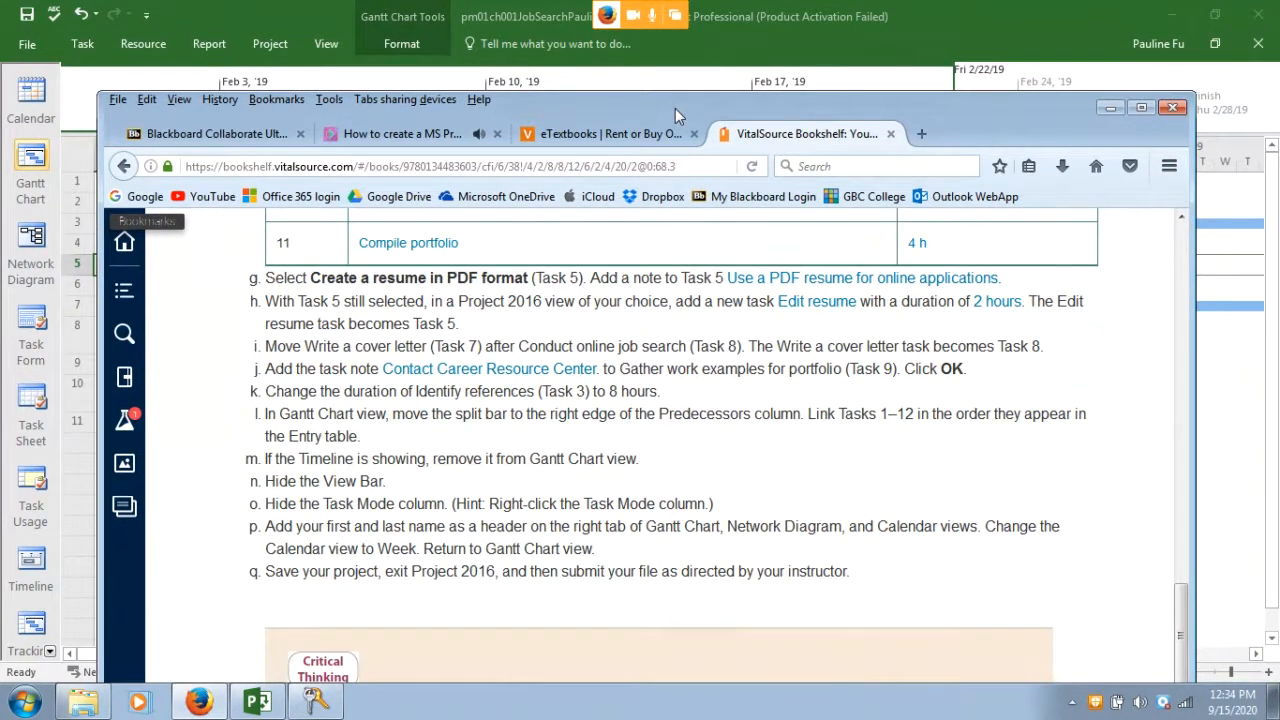
left_click_drag(675, 108, 669, 108)
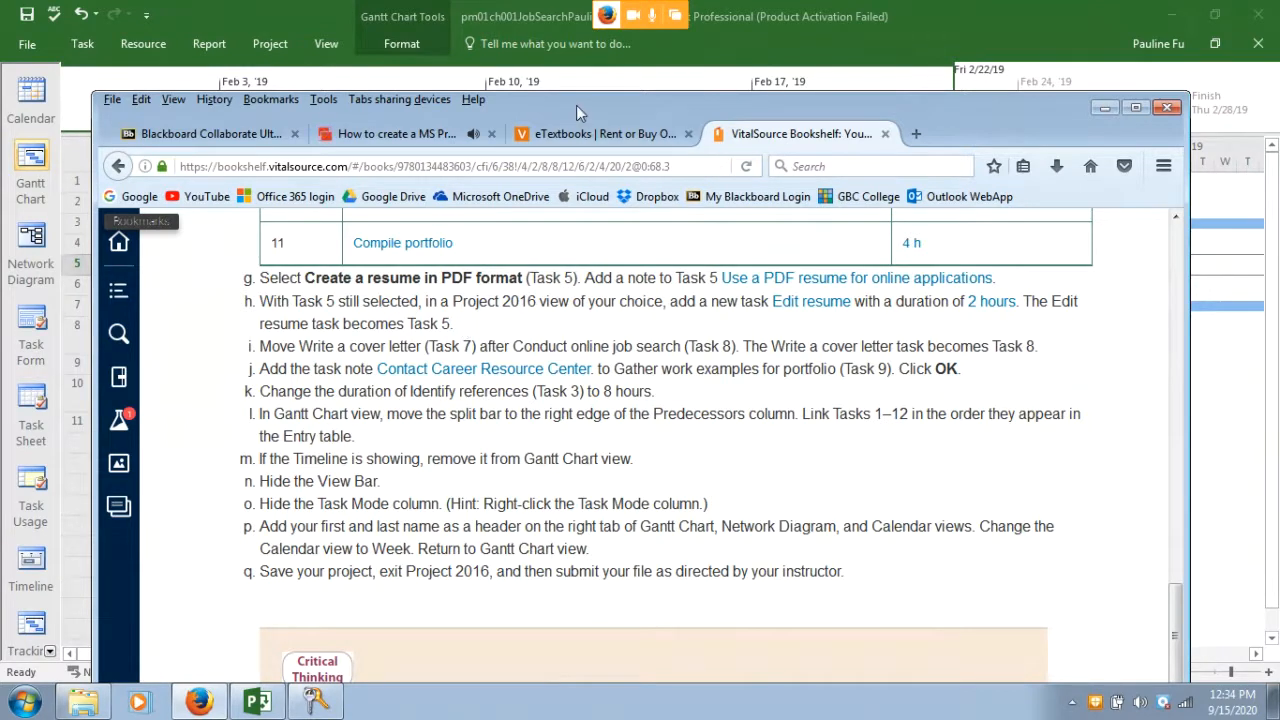
left_click_drag(576, 105, 620, 280)
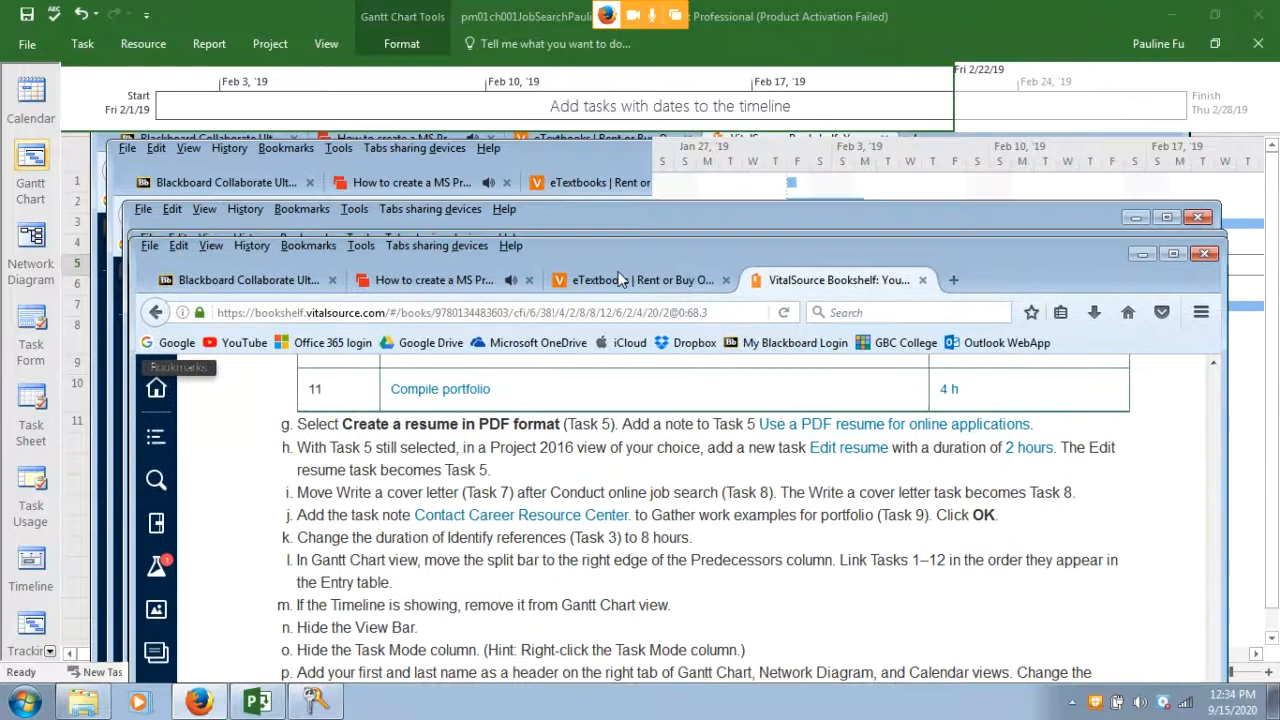
left_click(82, 266)
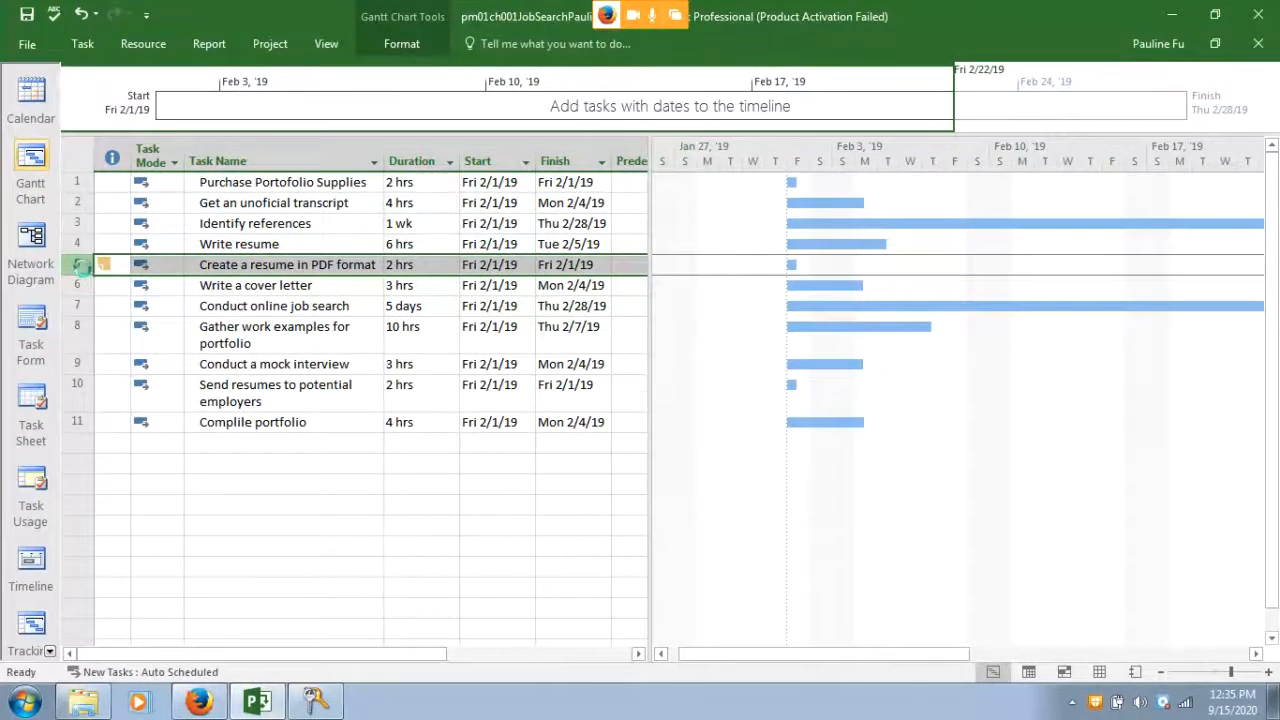
Insert a new task named 'Edit resume' as task 5, above Create a resume in PDF format
key("Delete")
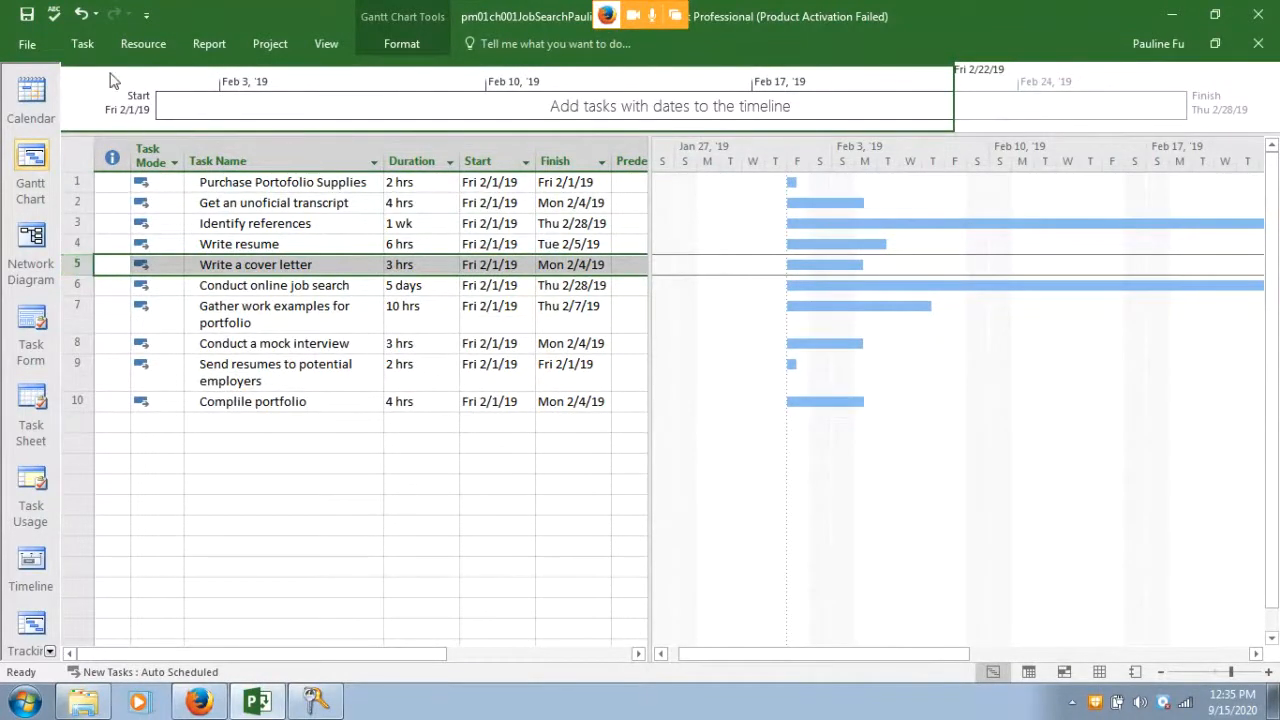
left_click(80, 14)
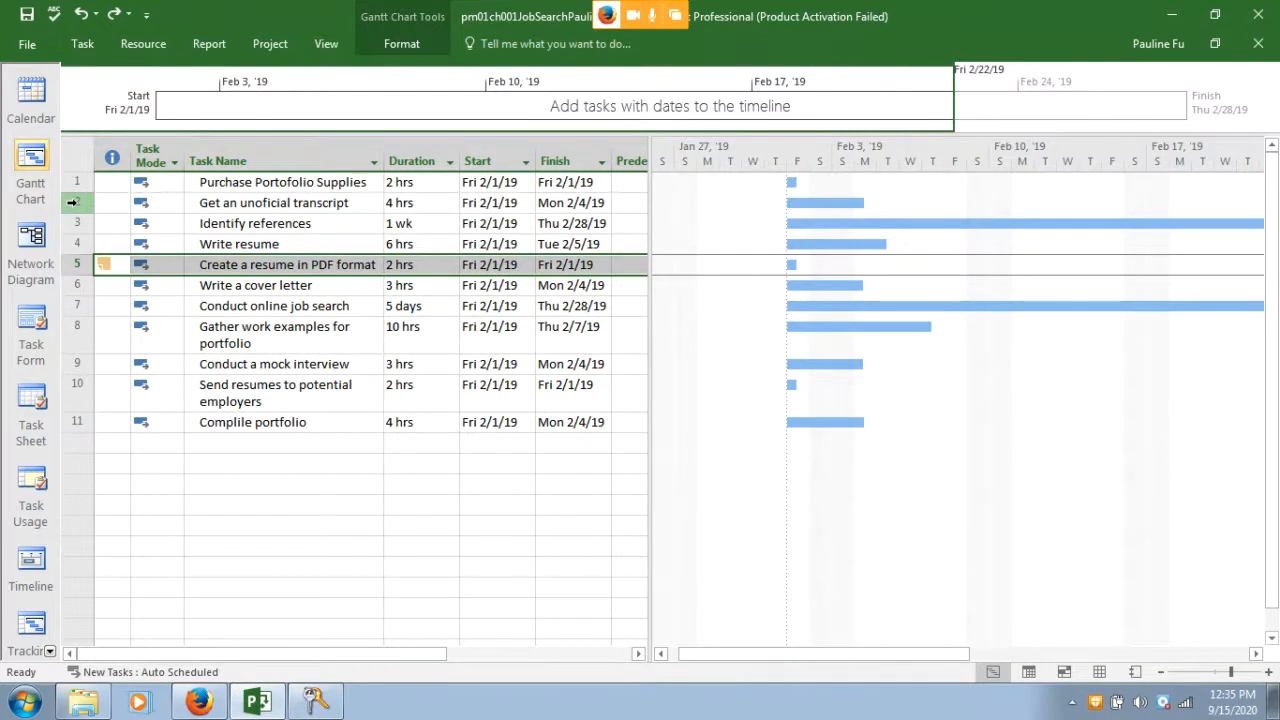
key("Insert")
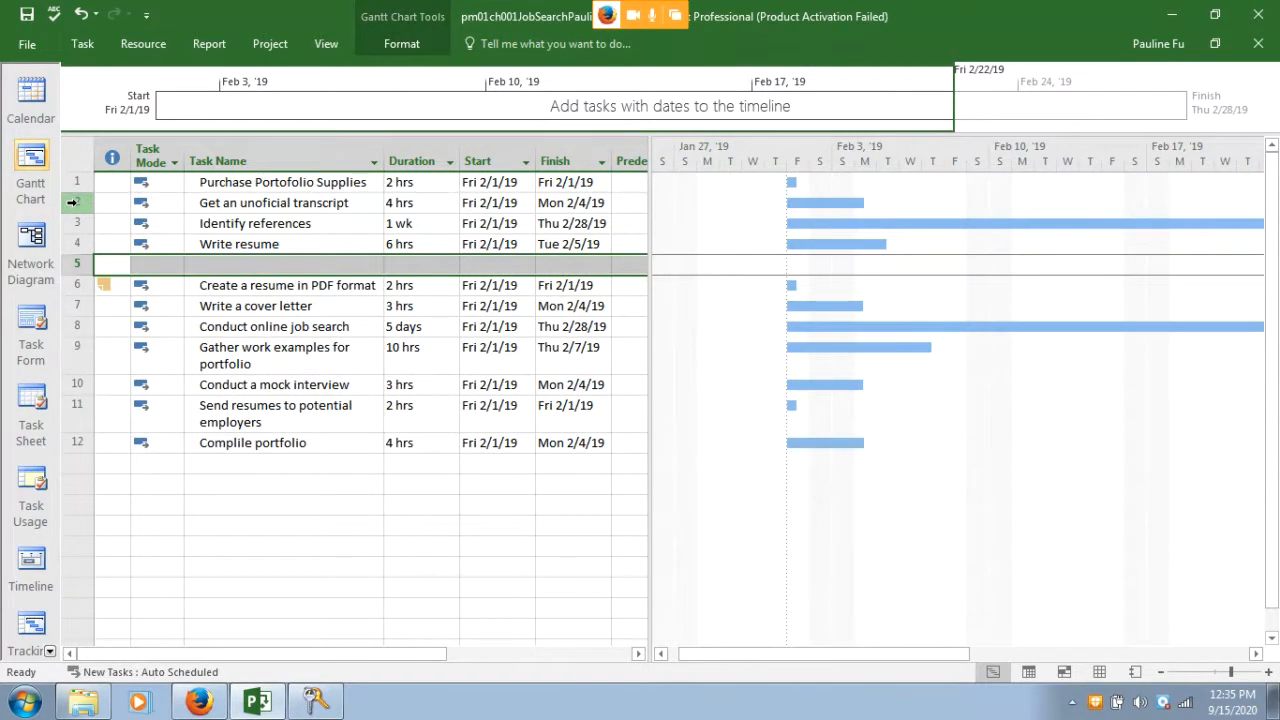
left_click(218, 265)
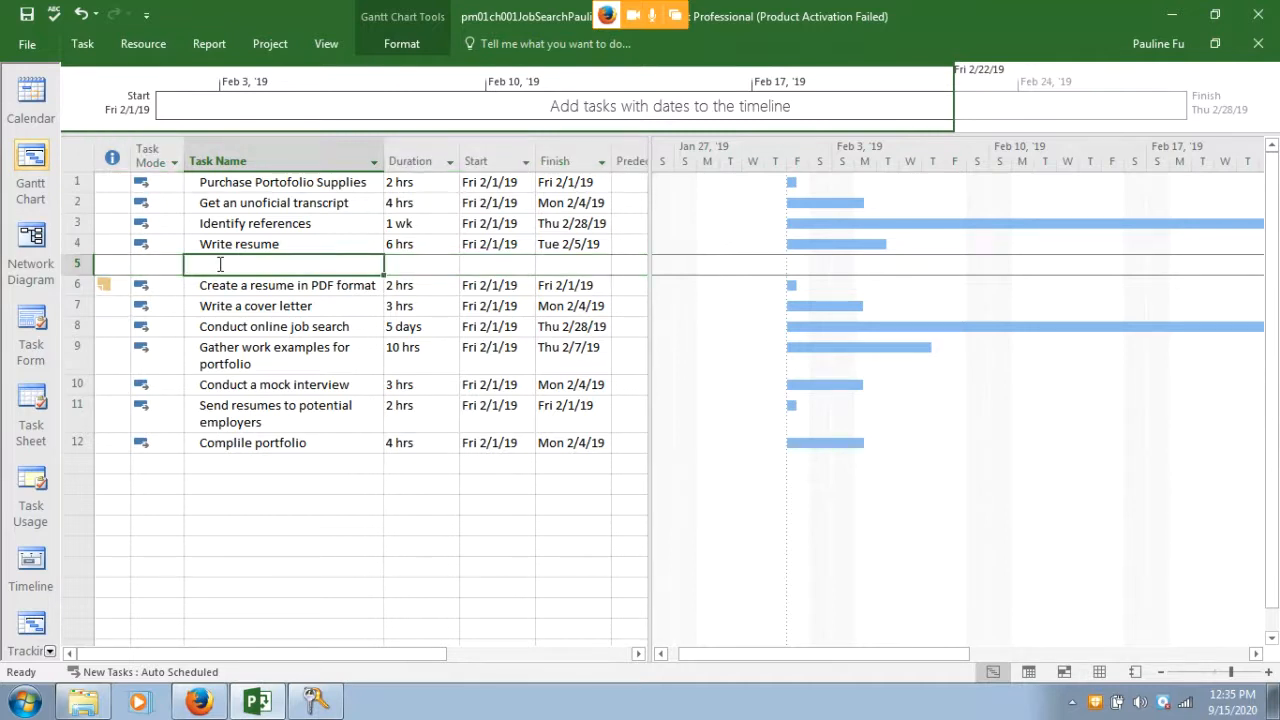
type("Edit")
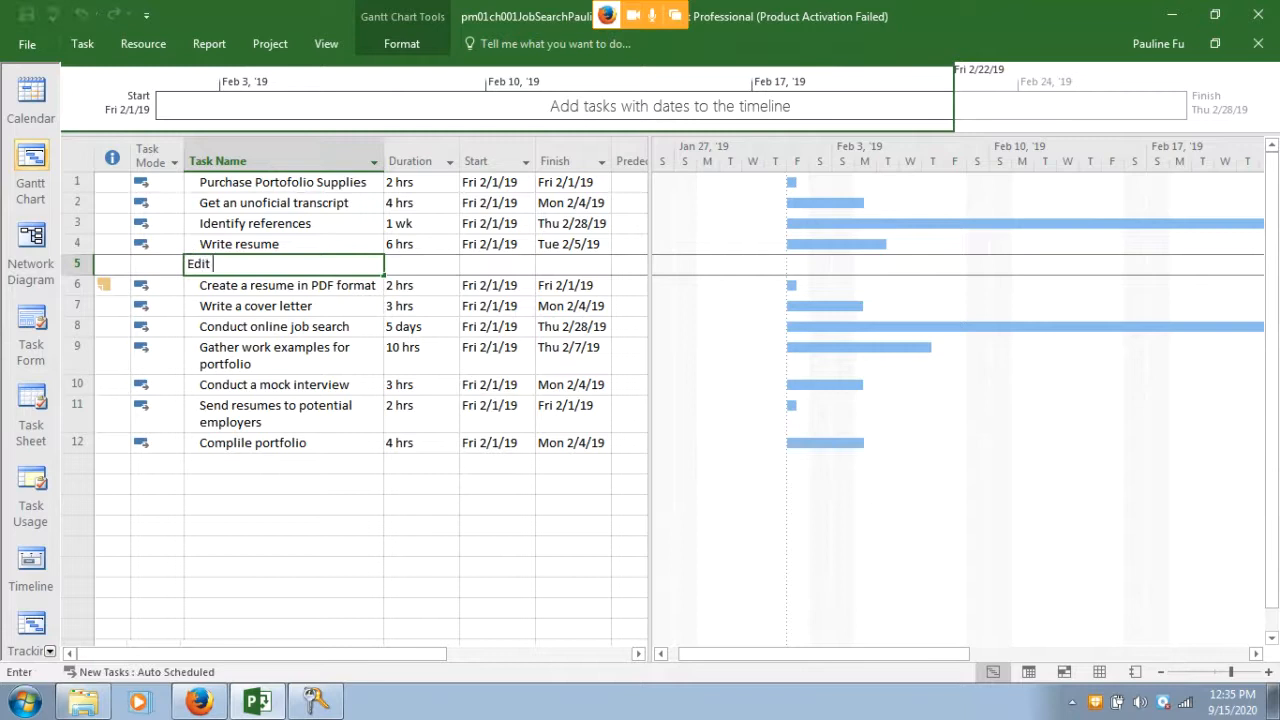
type(" resume")
key("Return")
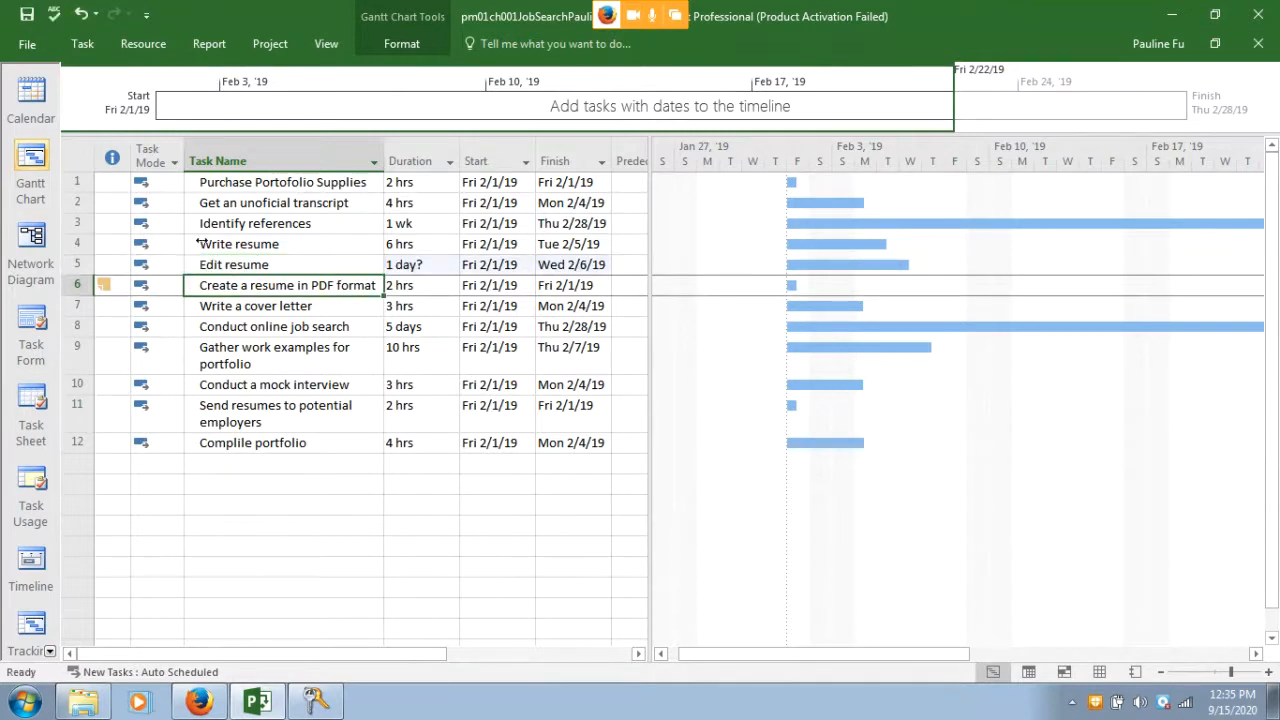
Set the Edit resume duration to 2 hrs, then return to the textbook
left_click(424, 267)
key("BackSpace")
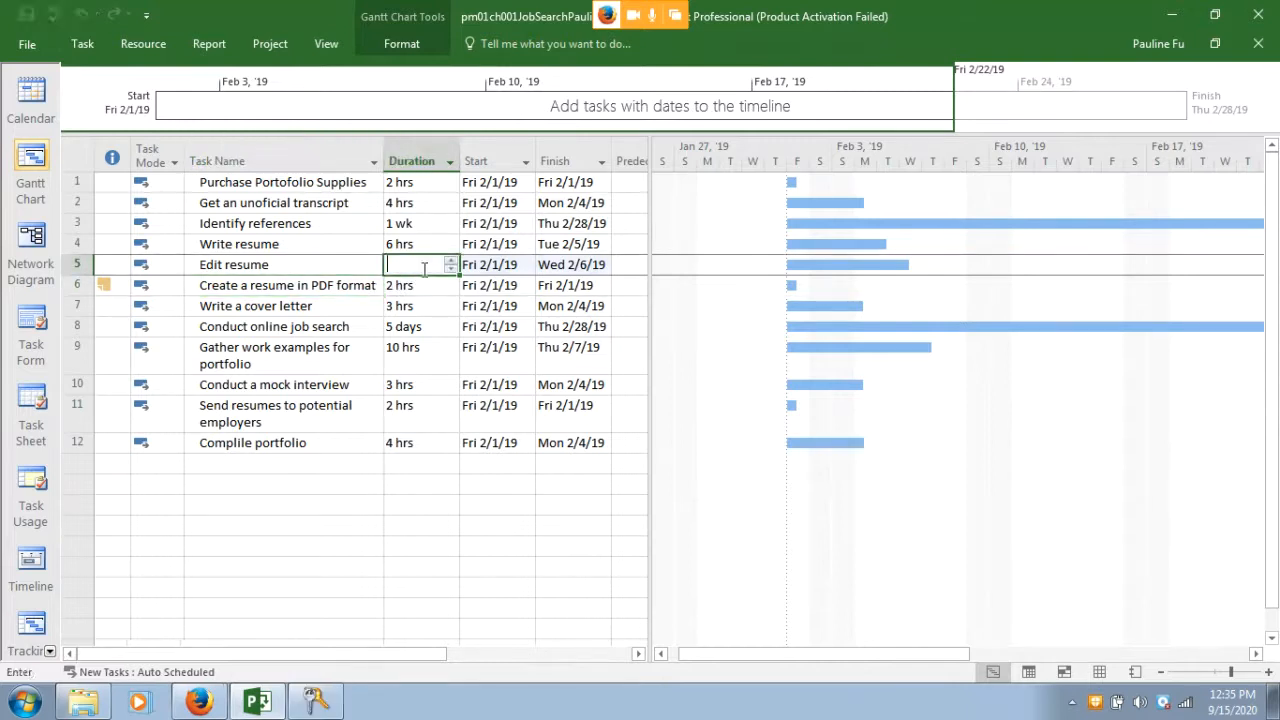
type("2h")
key("Return")
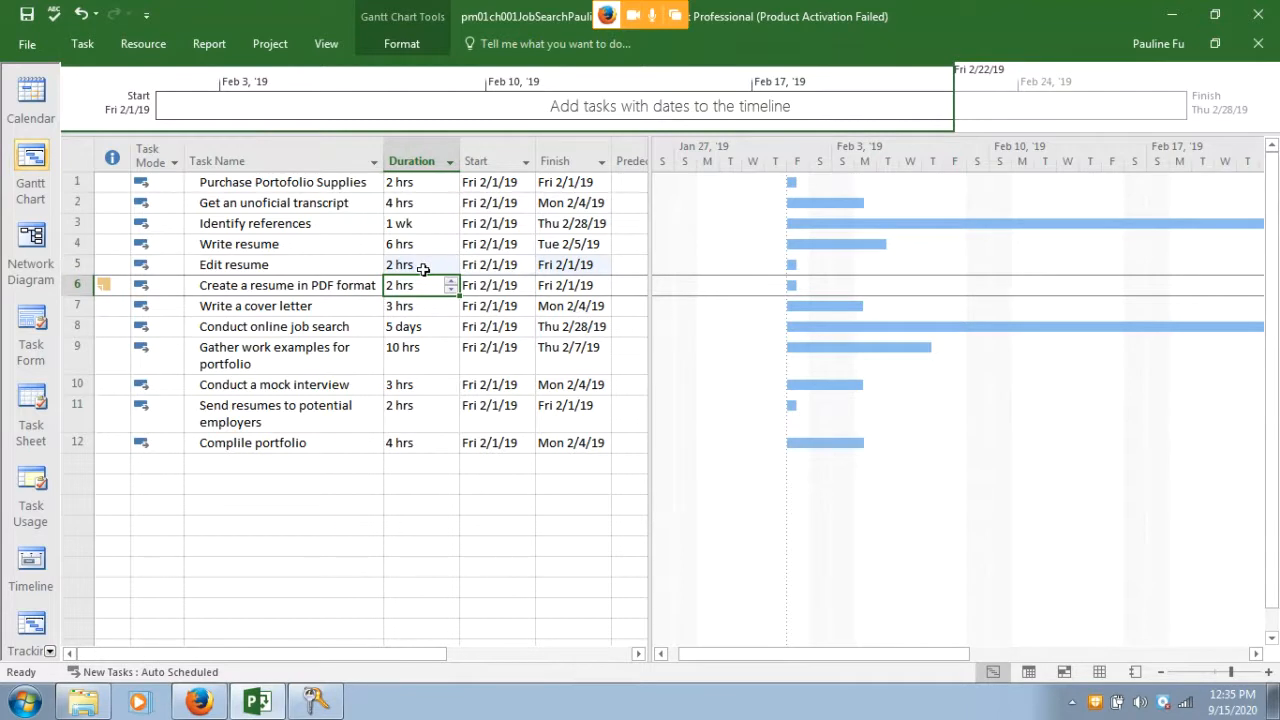
left_click(204, 705)
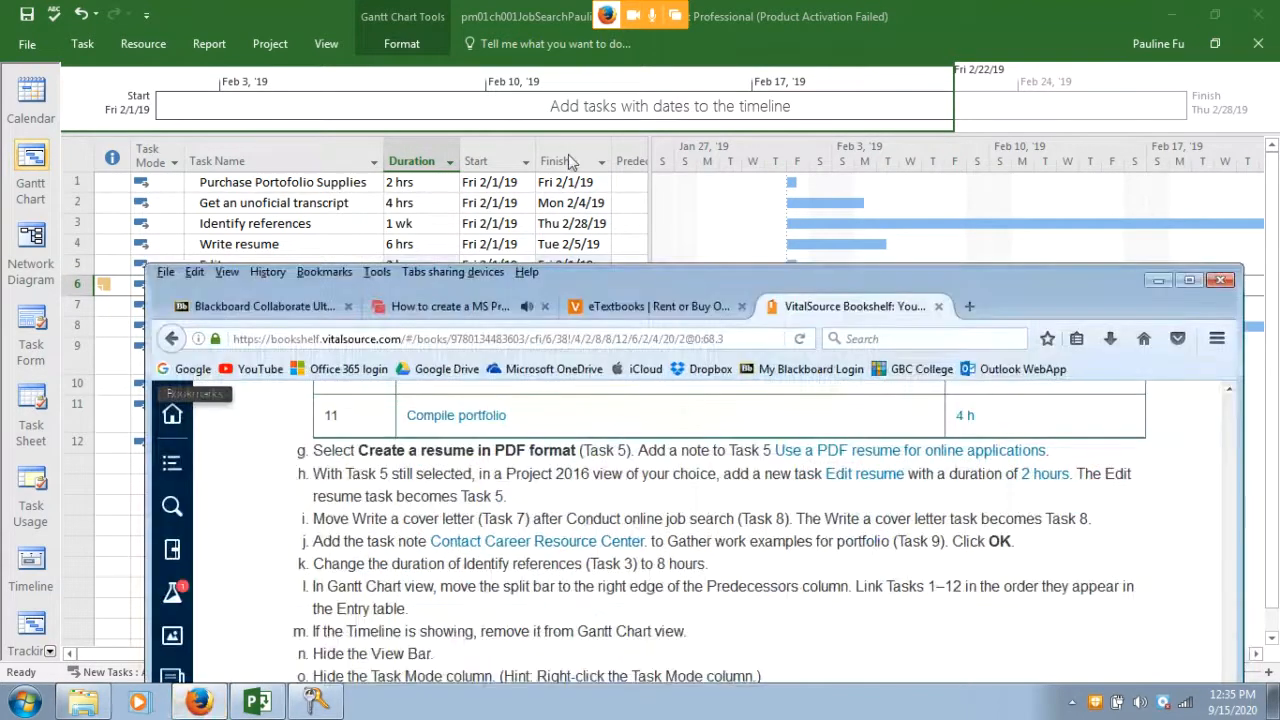
Reposition the textbook window to read the cover-letter step, then select the Write a cover letter task row
left_click_drag(608, 370, 512, 60)
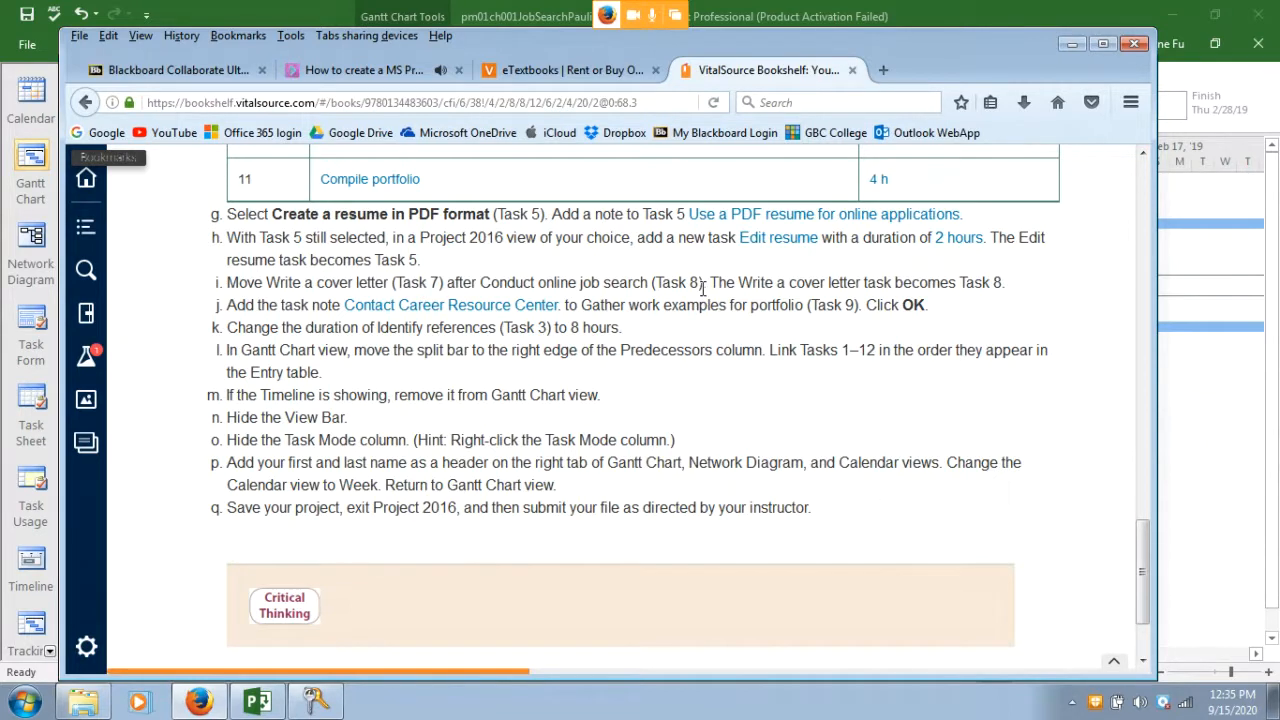
left_click_drag(481, 46, 500, 180)
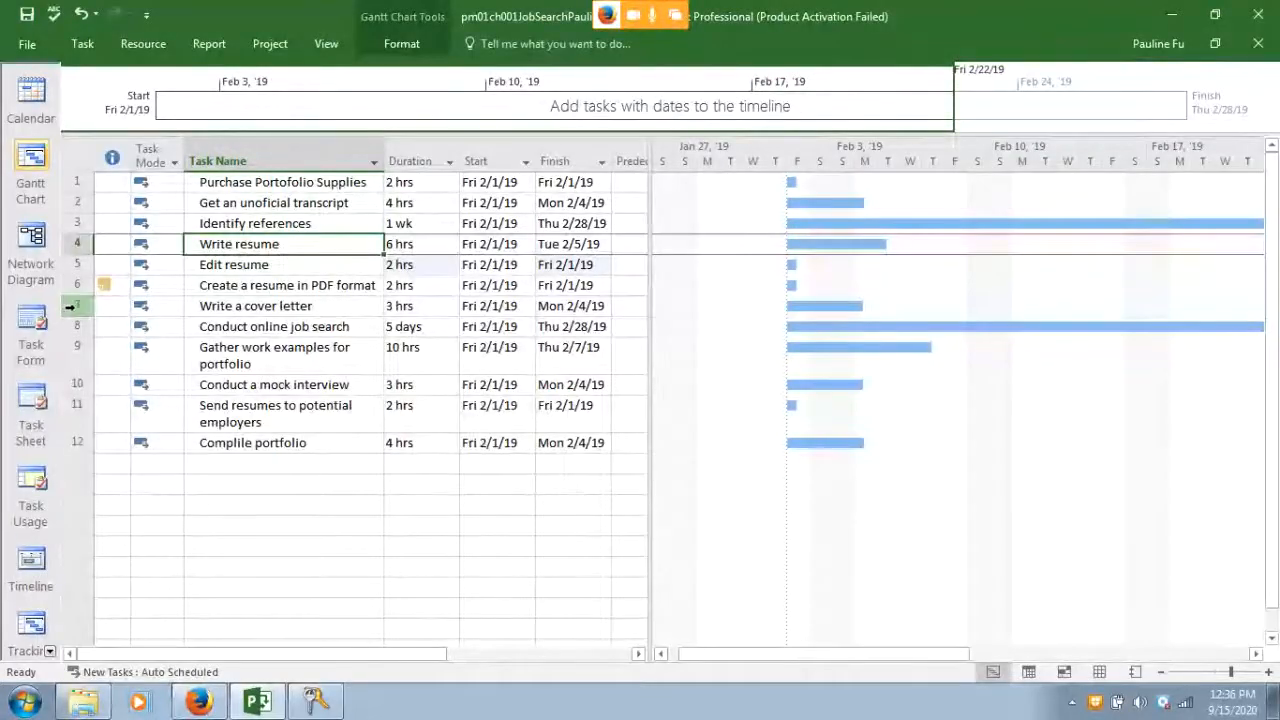
left_click(70, 307)
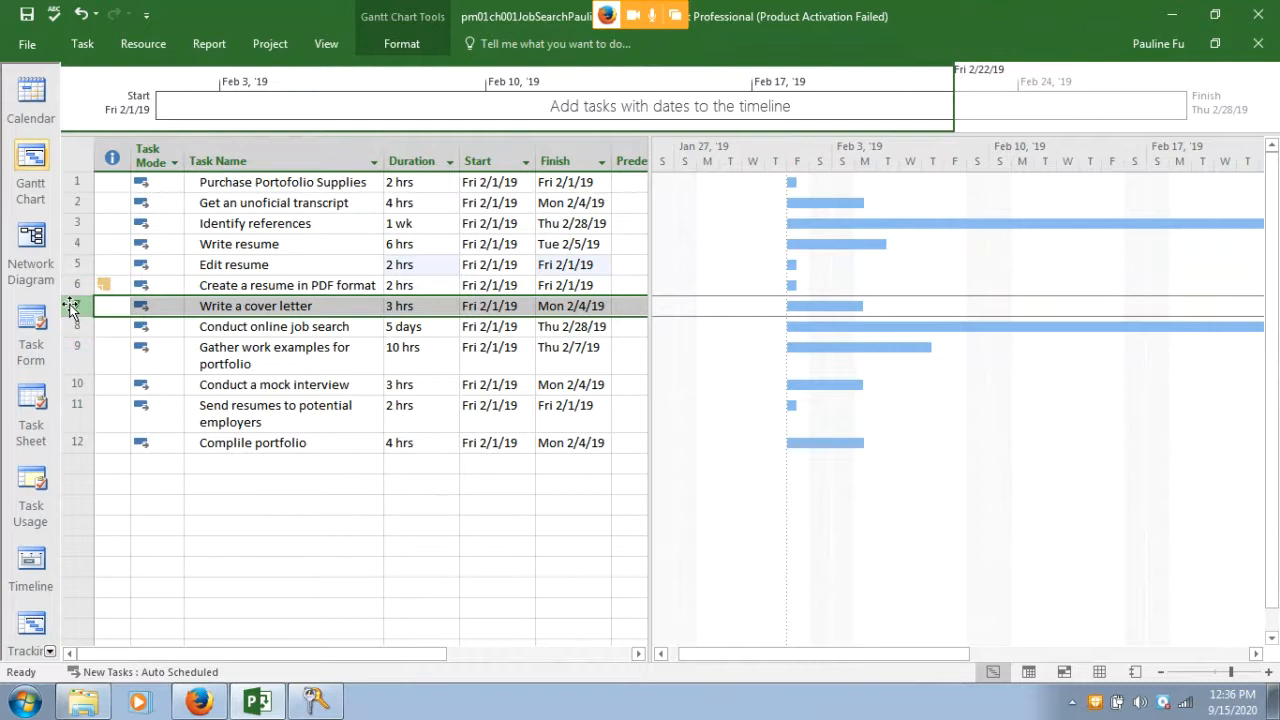
Drag Write a cover letter below Conduct online job search so it becomes task 8
mouse_move(71, 310)
left_mouse_down()
mouse_move(82, 332)
mouse_move(84, 308)
mouse_move(88, 327)
left_mouse_up()
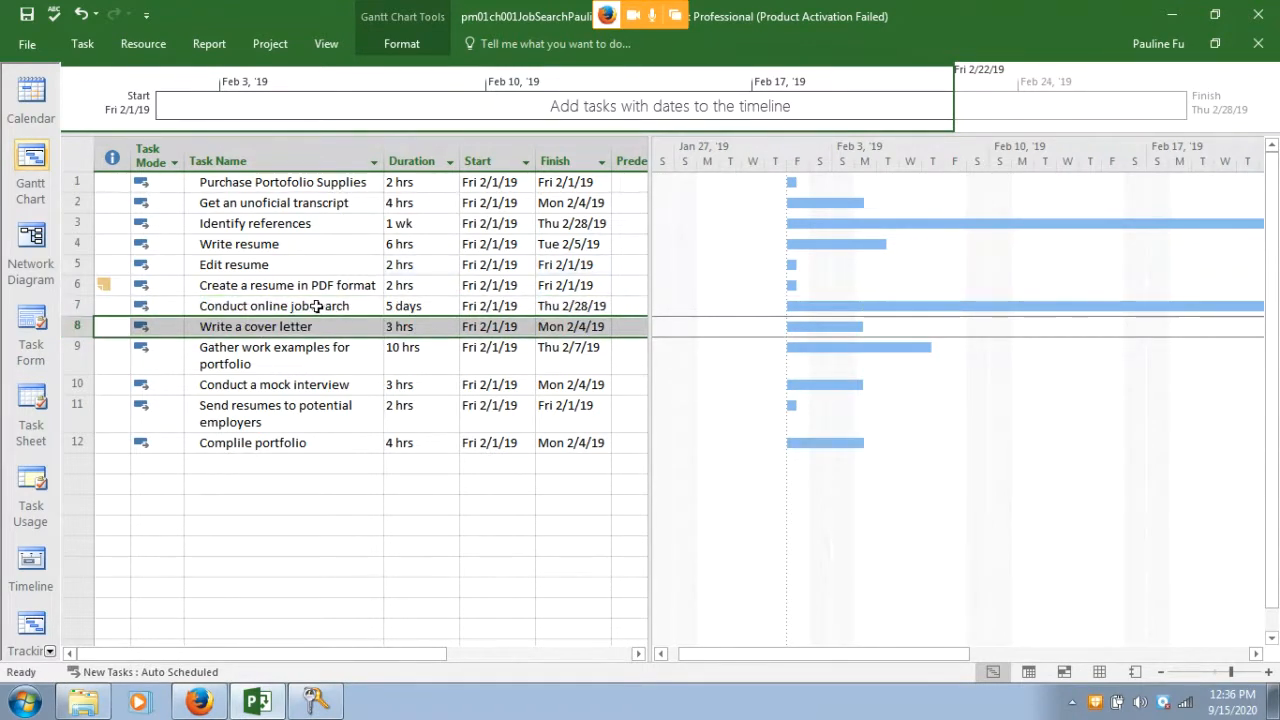
Bring the textbook back in front and raise its window to show steps g through q
left_click(196, 705)
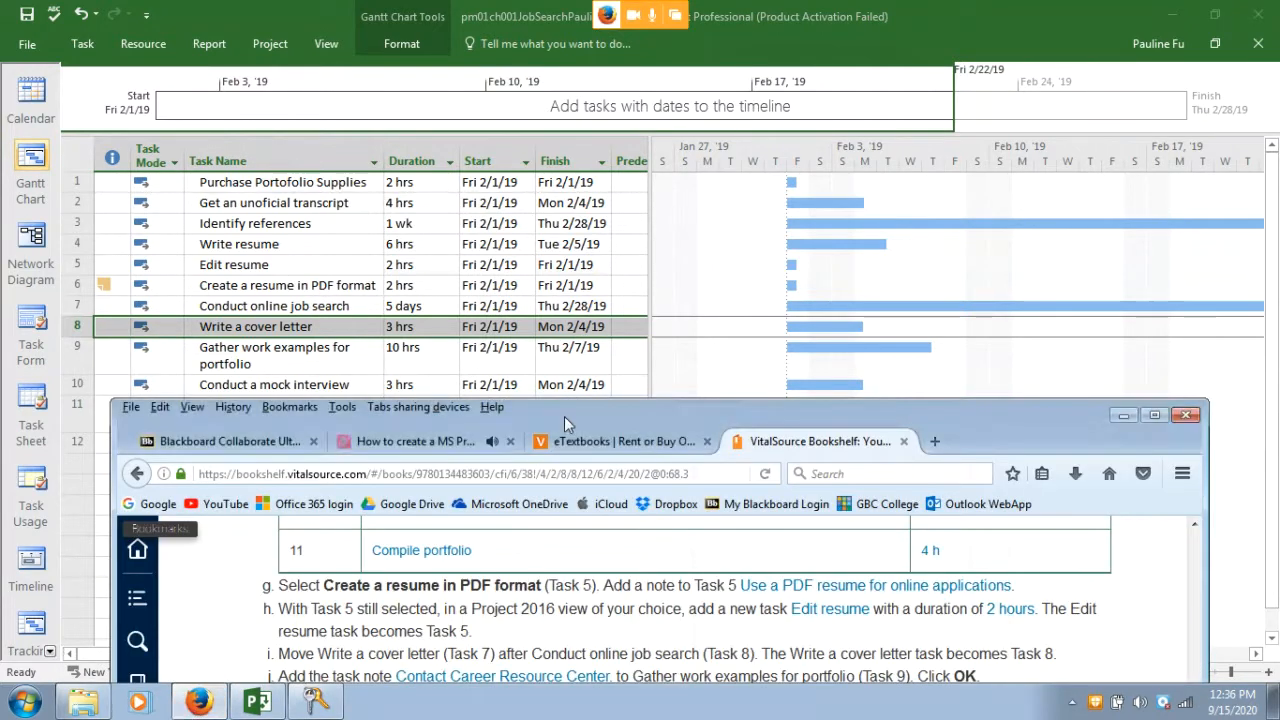
left_click_drag(564, 416, 562, 79)
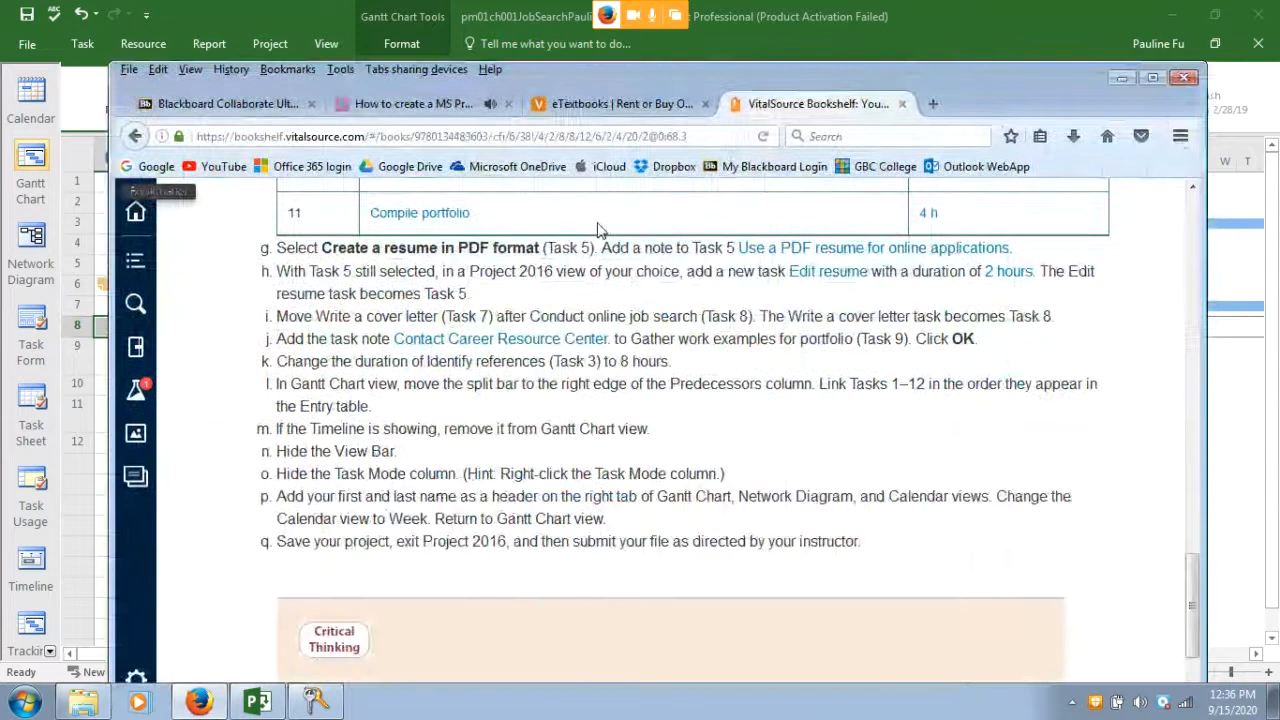
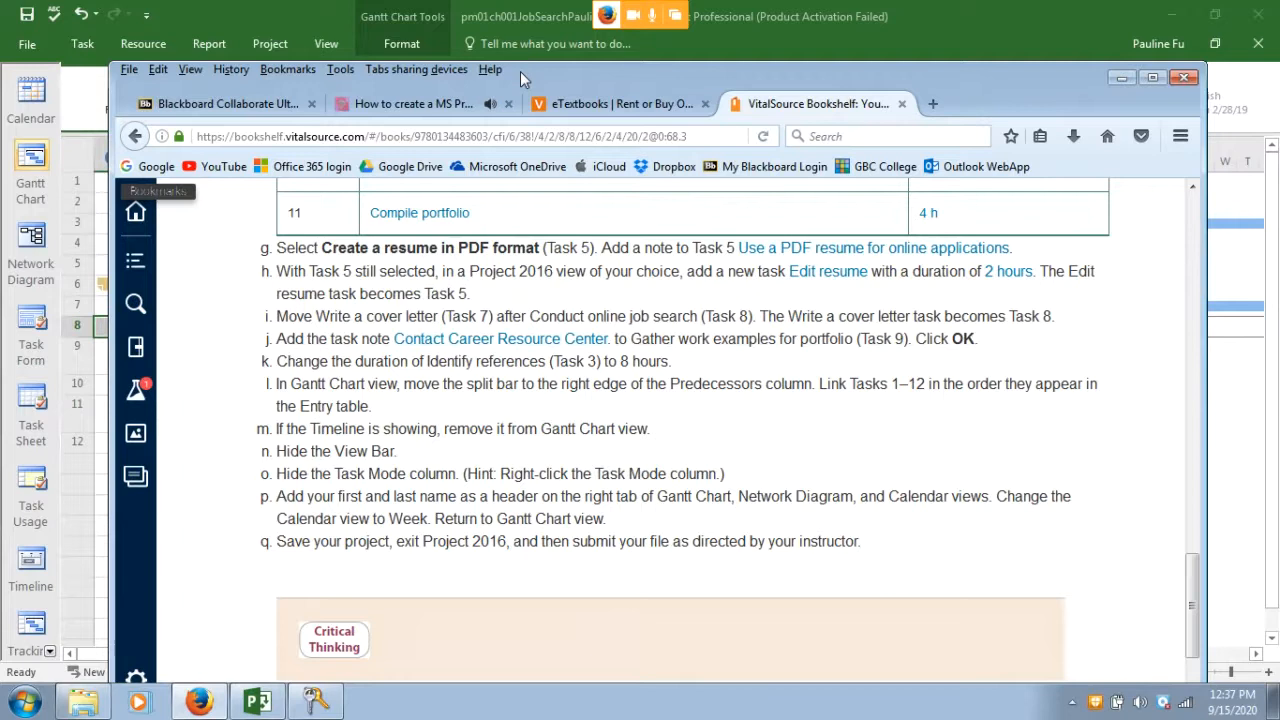
Move the textbook window off the task table and bring the Project schedule to the front
left_click_drag(520, 71, 1019, 62)
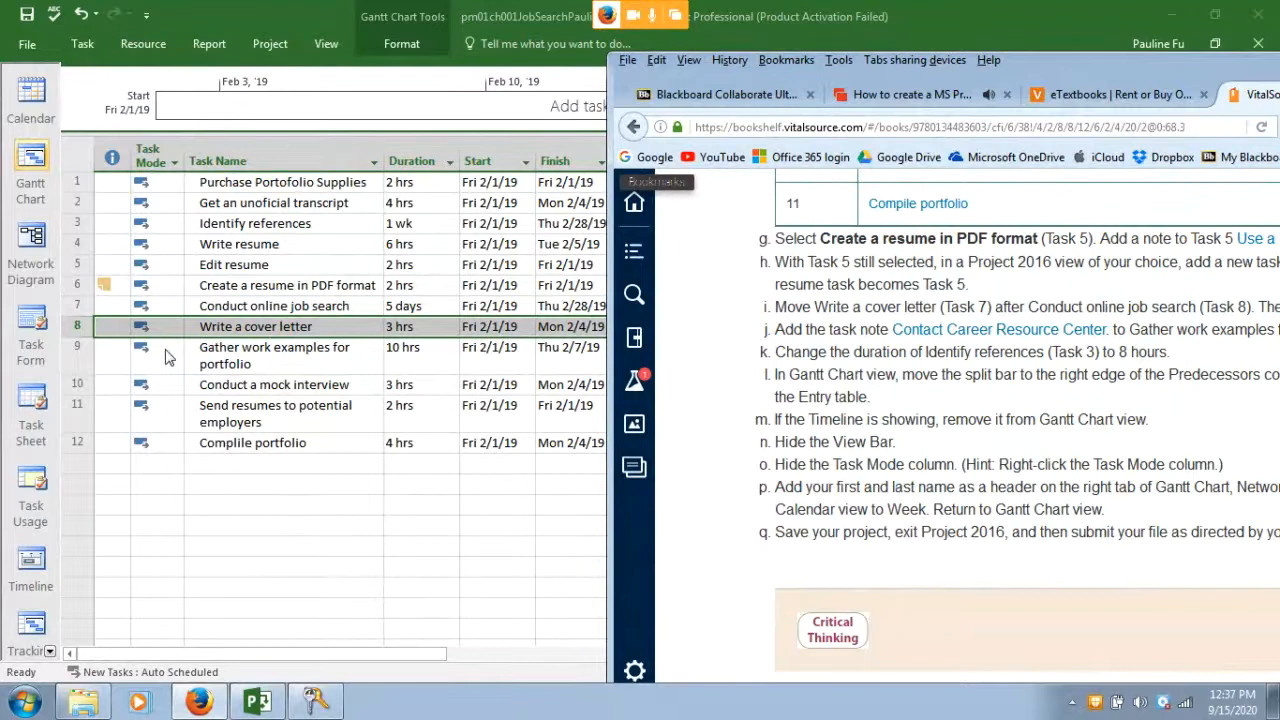
left_click(96, 357)
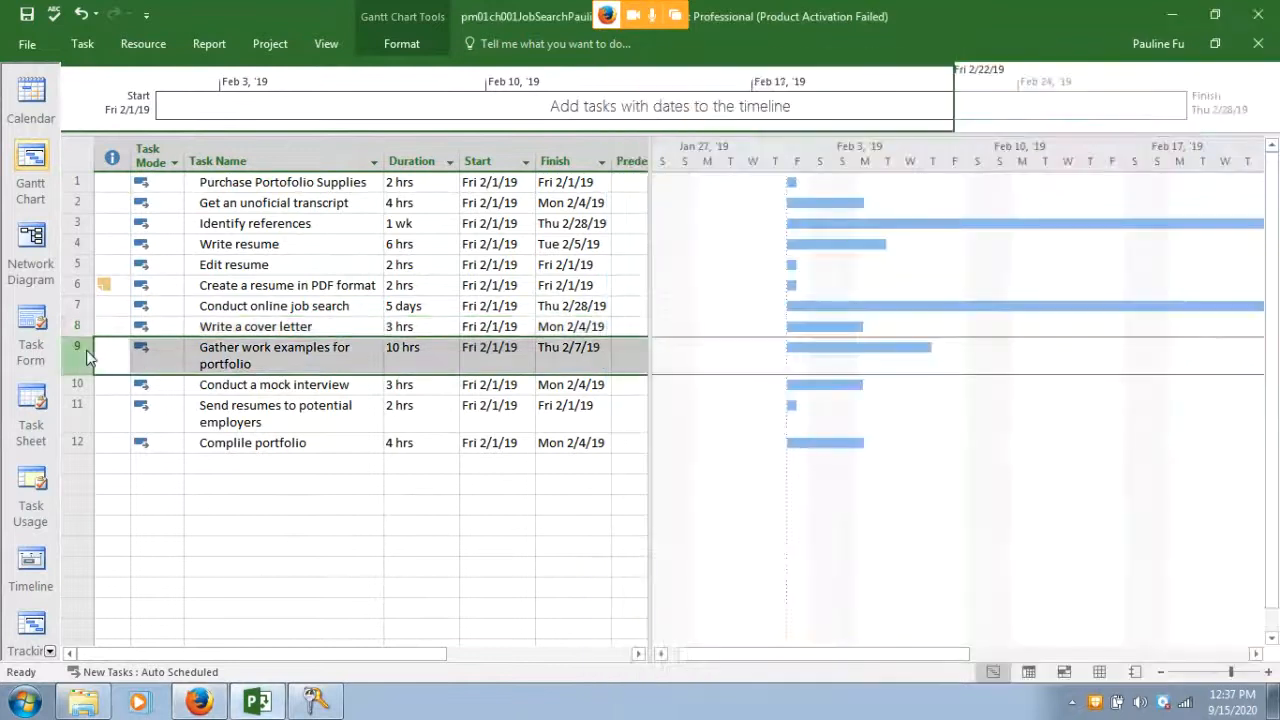
Add the note 'Contact Career Resource Centre' to task 9, then return to the textbook
double_click(203, 364)
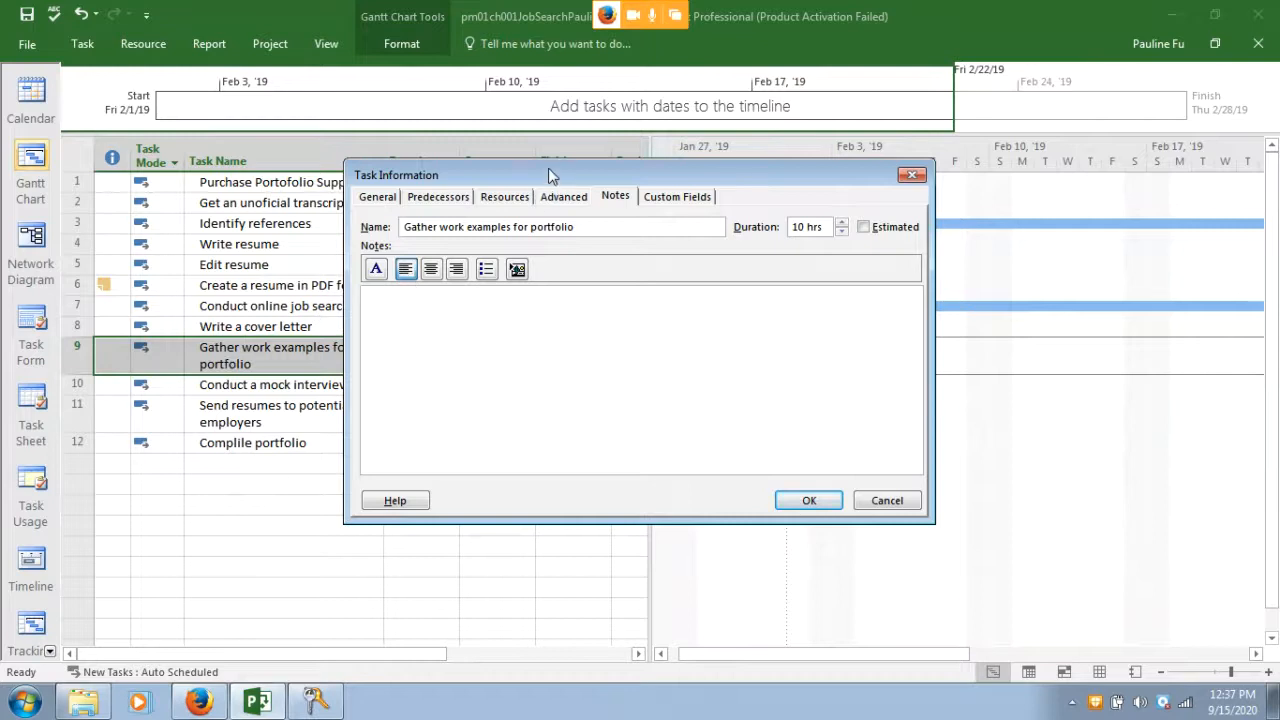
left_click_drag(548, 176, 563, 237)
left_click(625, 258)
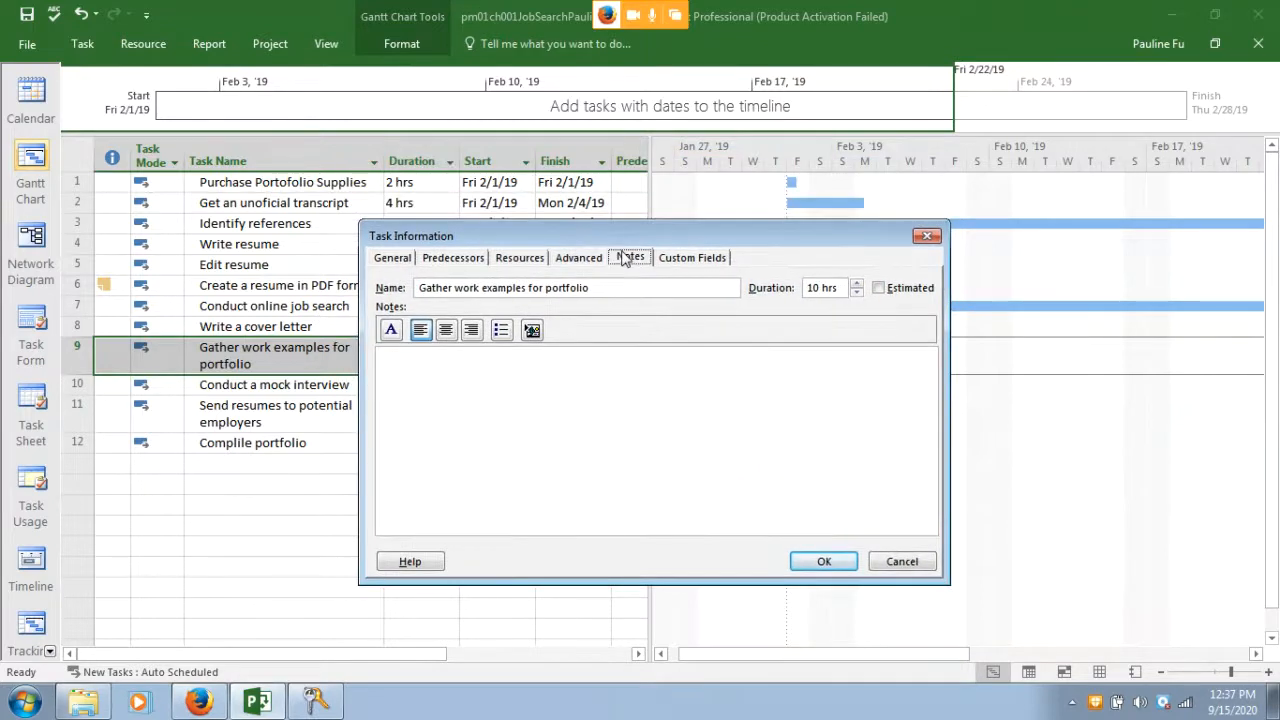
left_click(458, 357)
type("Colect")
key("BackSpace")
key("BackSpace")
key("BackSpace")
type("tact Career ")
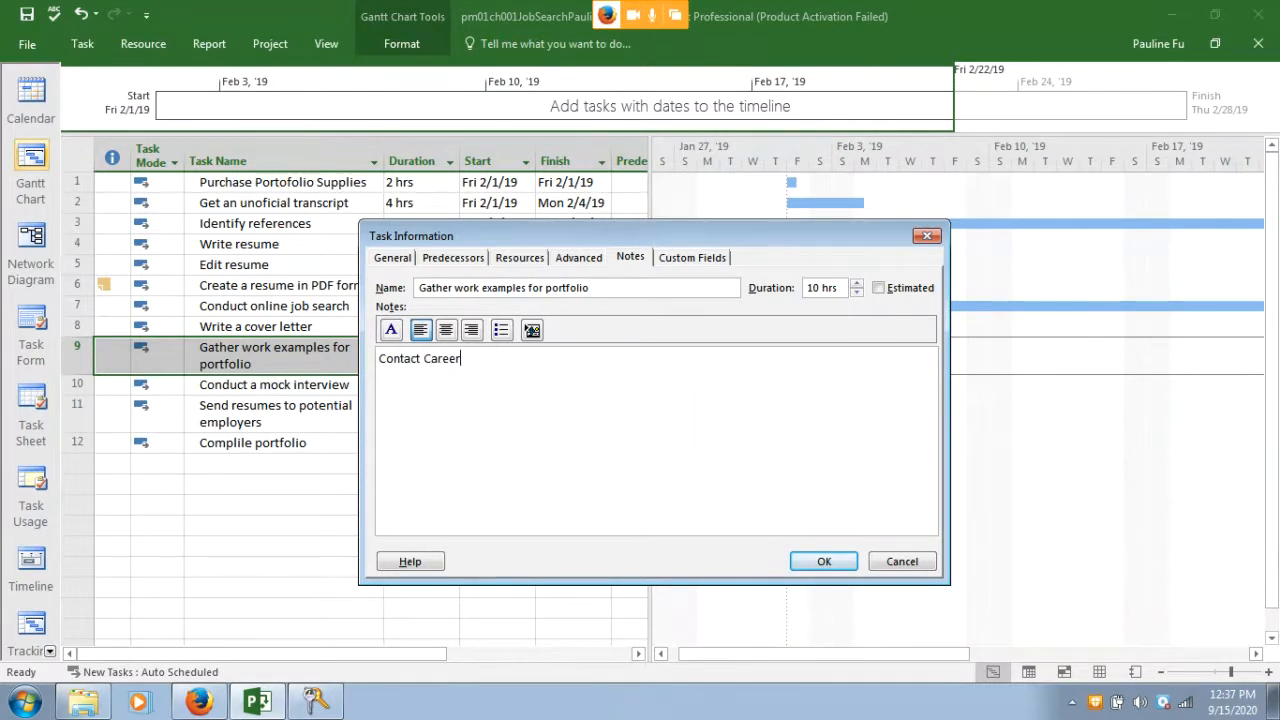
type("Resouce Centre")
left_click(812, 566)
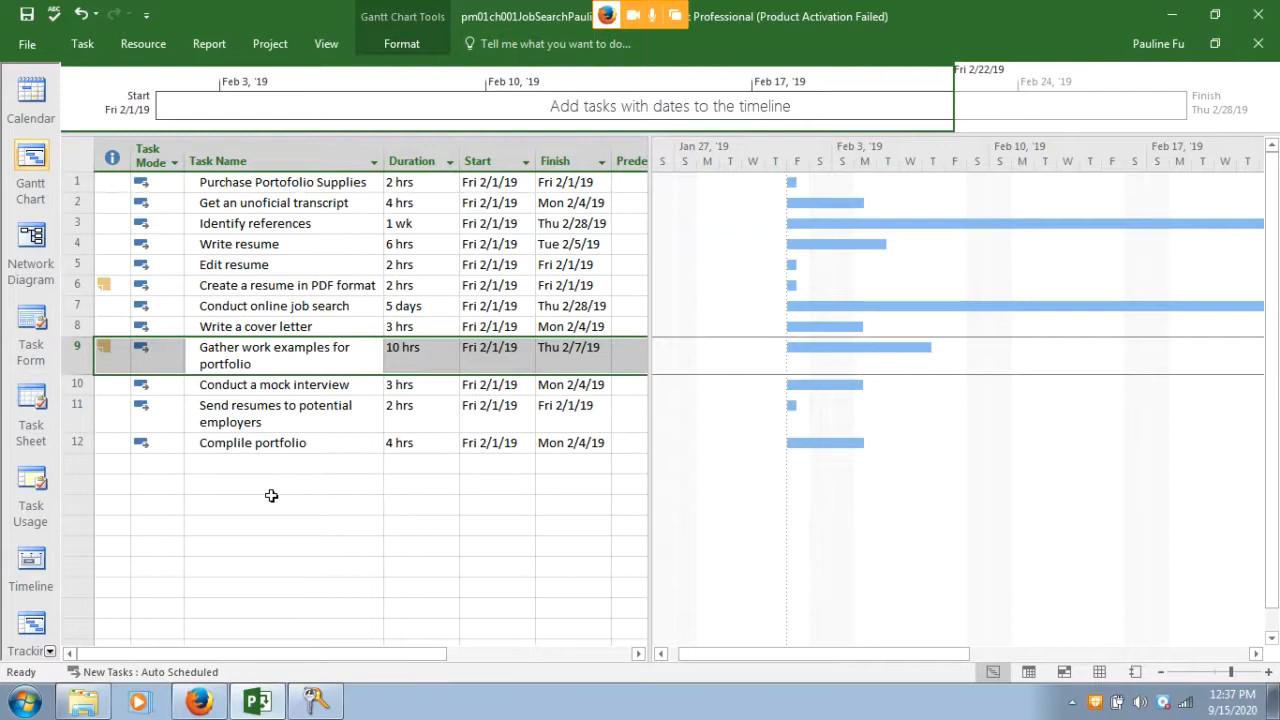
mouse_move(102, 346)
left_click(197, 703)
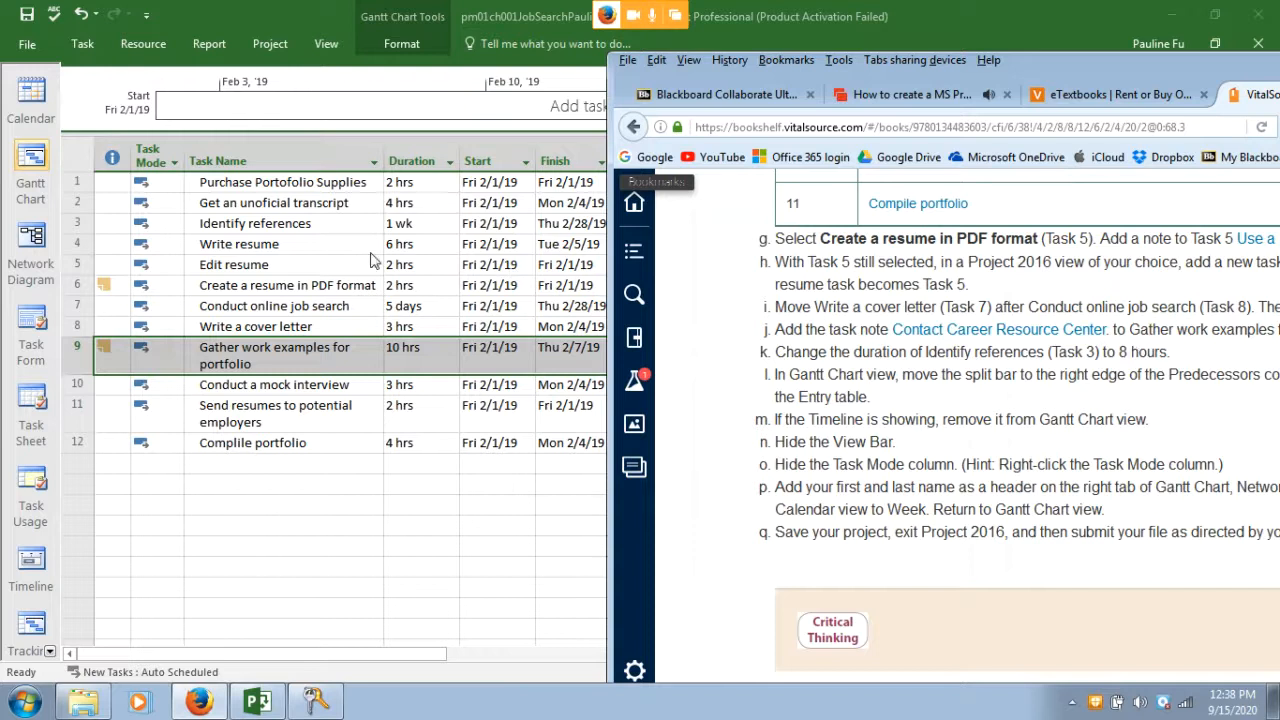
Change Identify references (task 3) duration from 1 wk to 8h, then return to the textbook
left_click(398, 226)
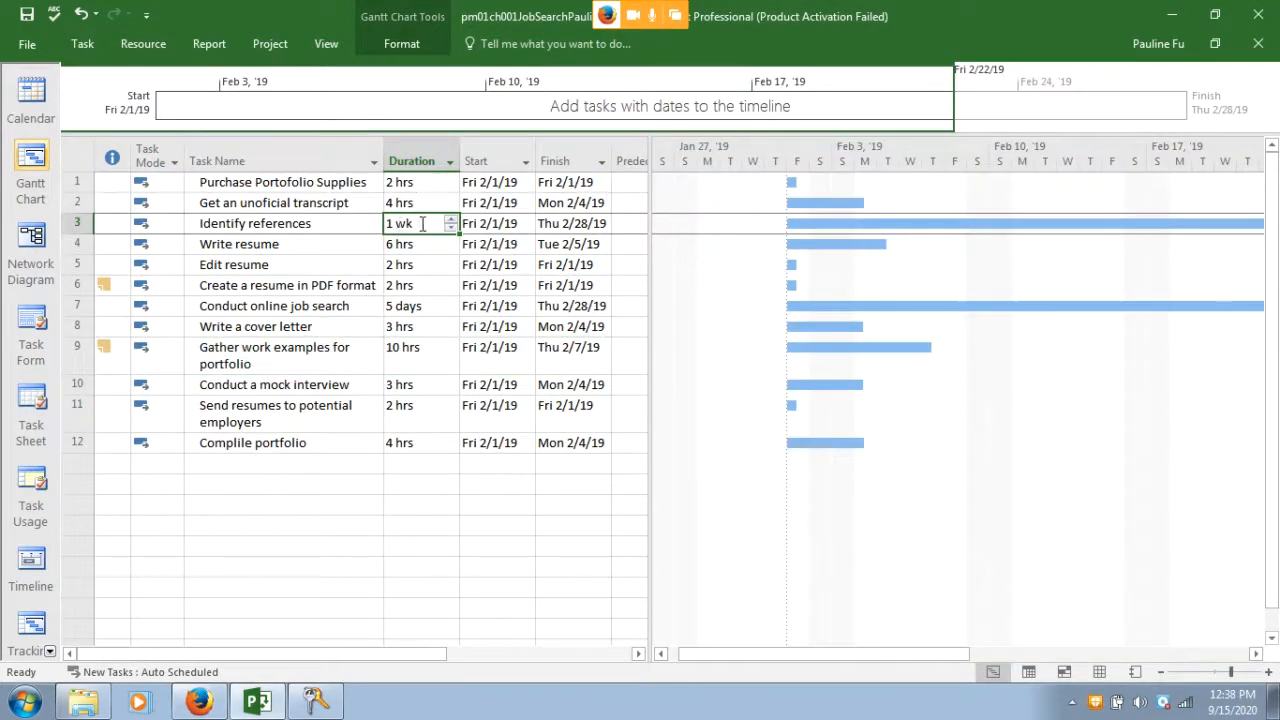
mouse_move(422, 224)
left_mouse_down()
mouse_move(367, 221)
mouse_move(409, 224)
left_mouse_up()
key("Delete")
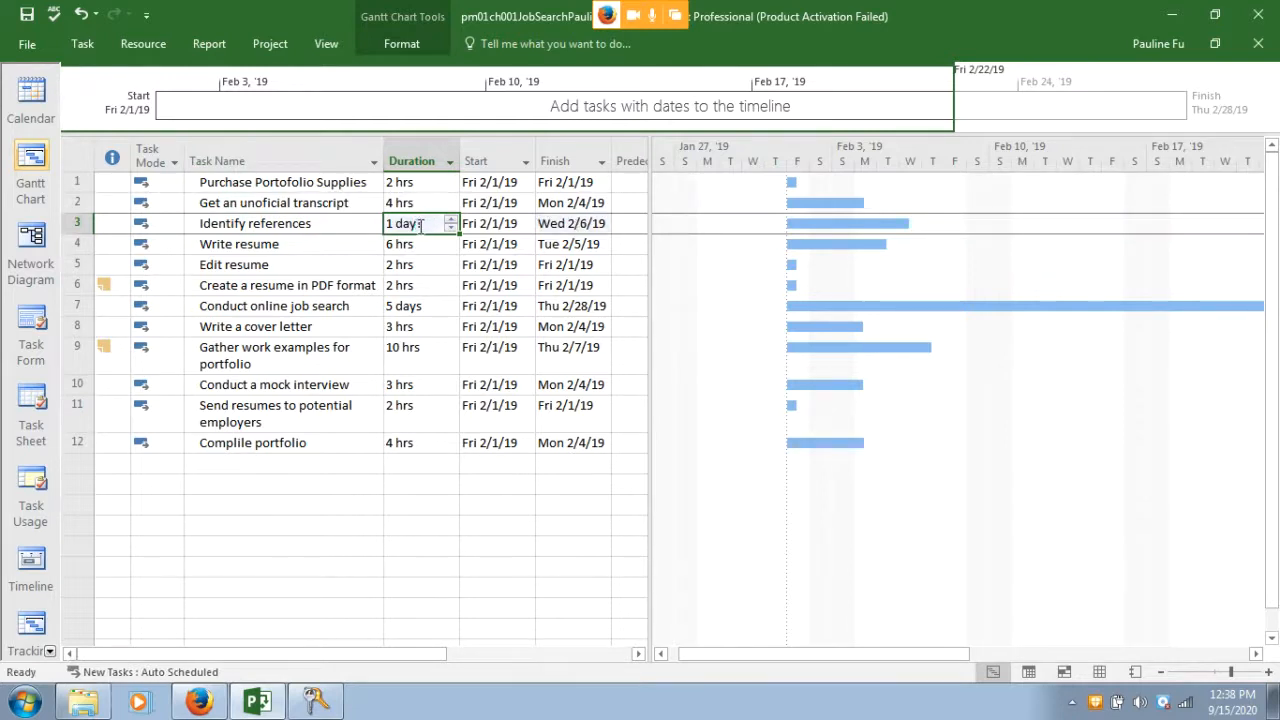
left_click(422, 224)
key("BackSpace")
key("BackSpace")
key("BackSpace")
key("BackSpace")
key("BackSpace")
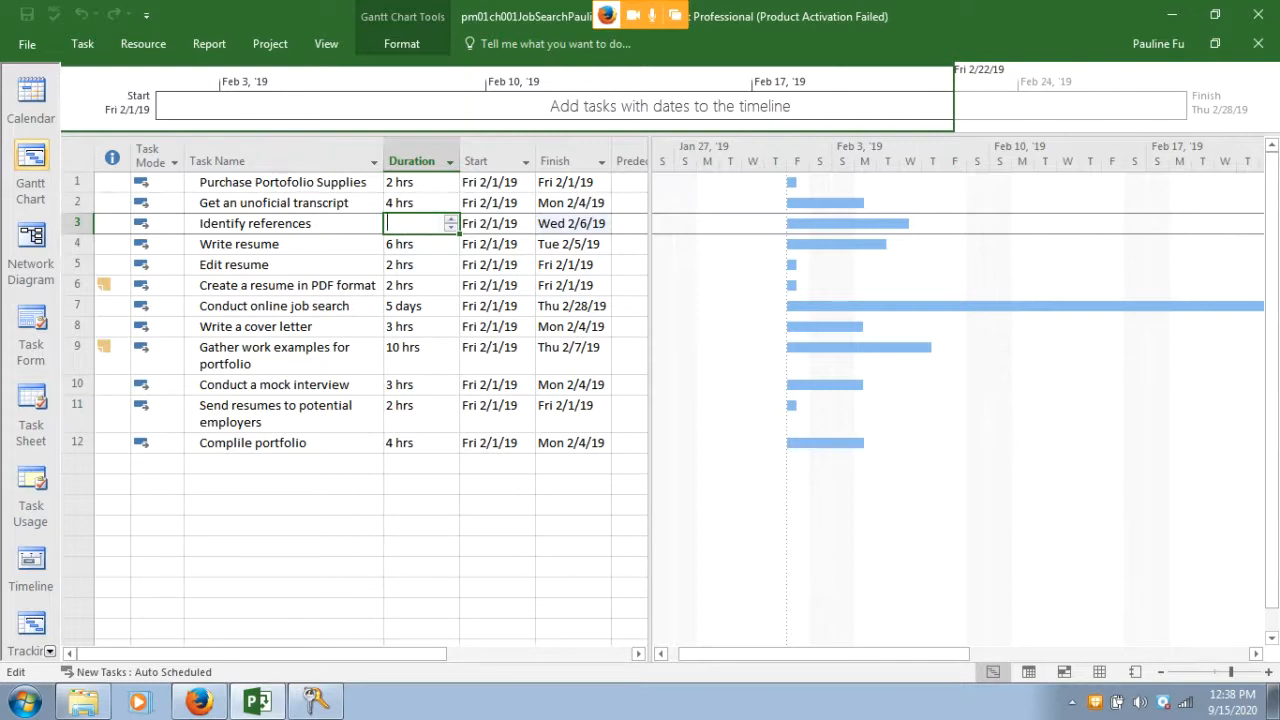
type("8h")
key("Return")
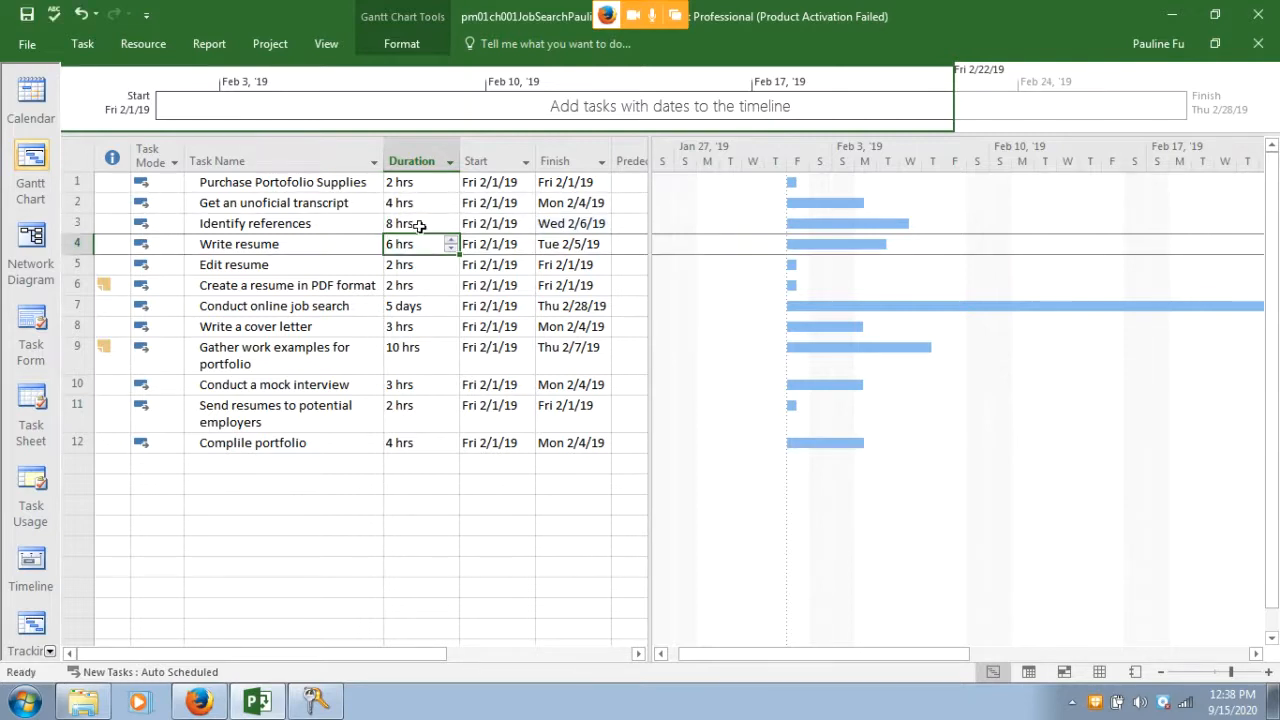
left_click(200, 701)
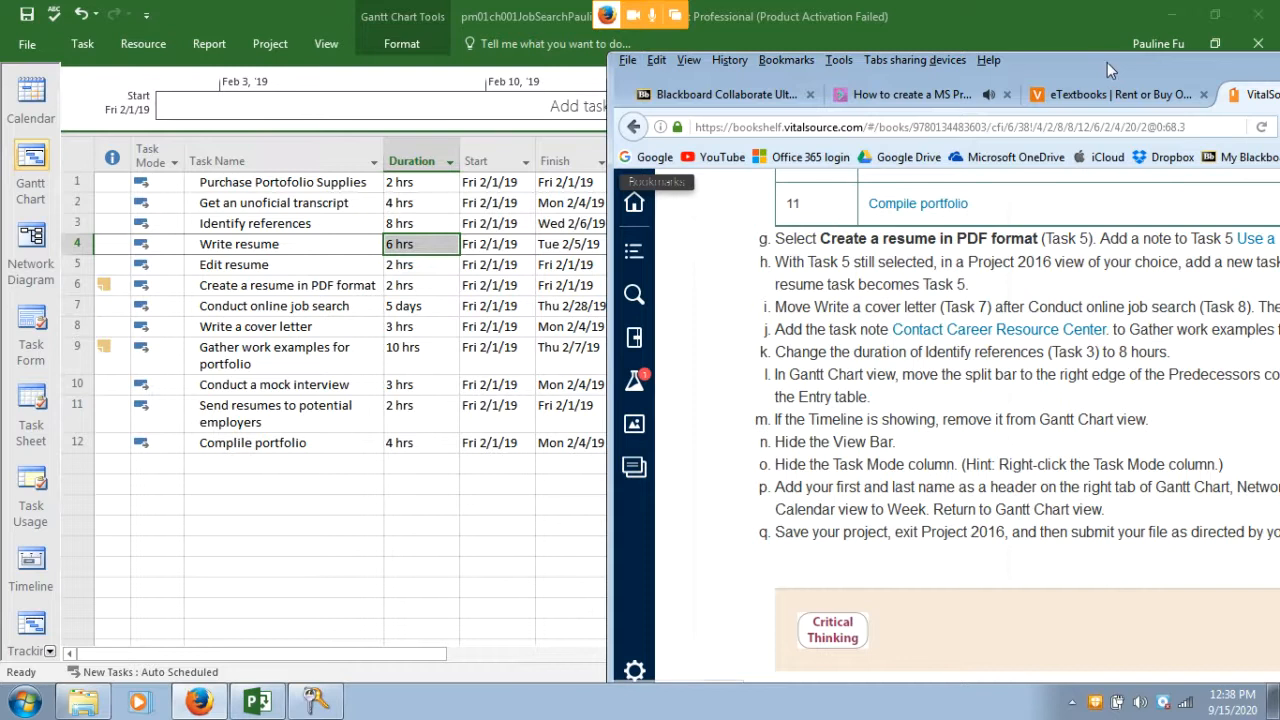
Move the textbook window left and switch Project back to Gantt Chart view
left_click_drag(1106, 61, 1016, 72)
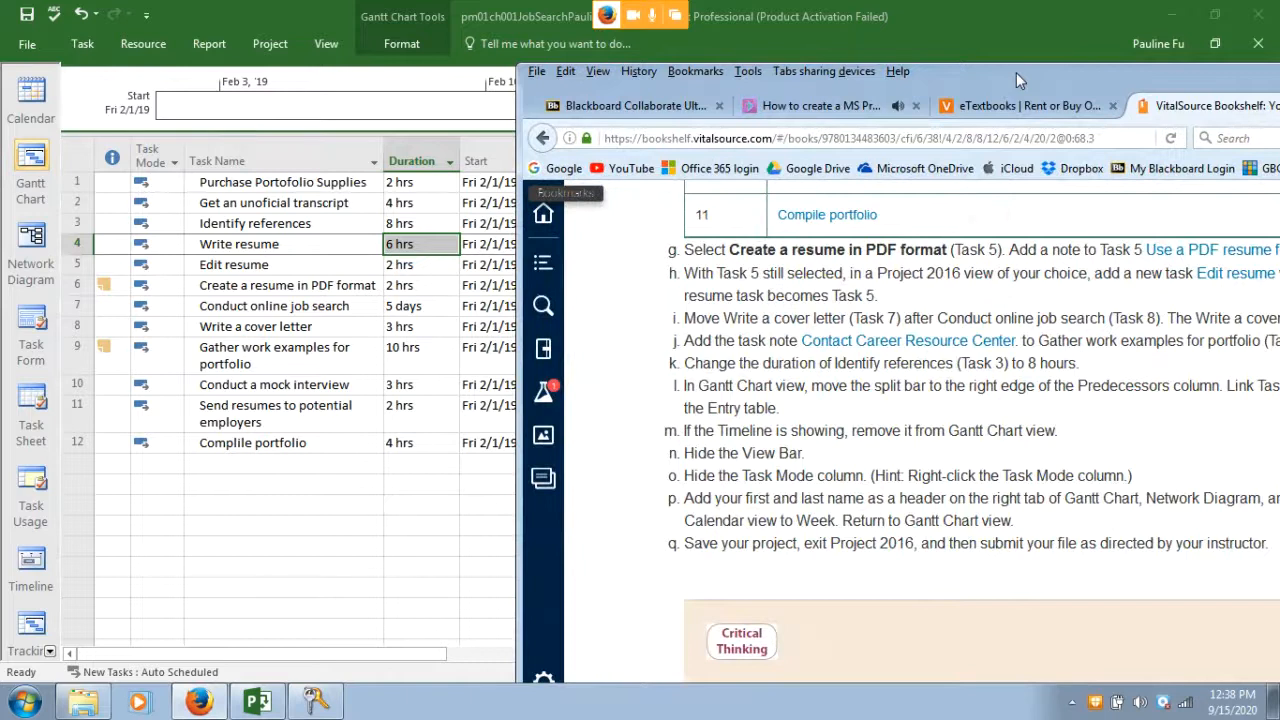
left_click_drag(1016, 72, 1010, 487)
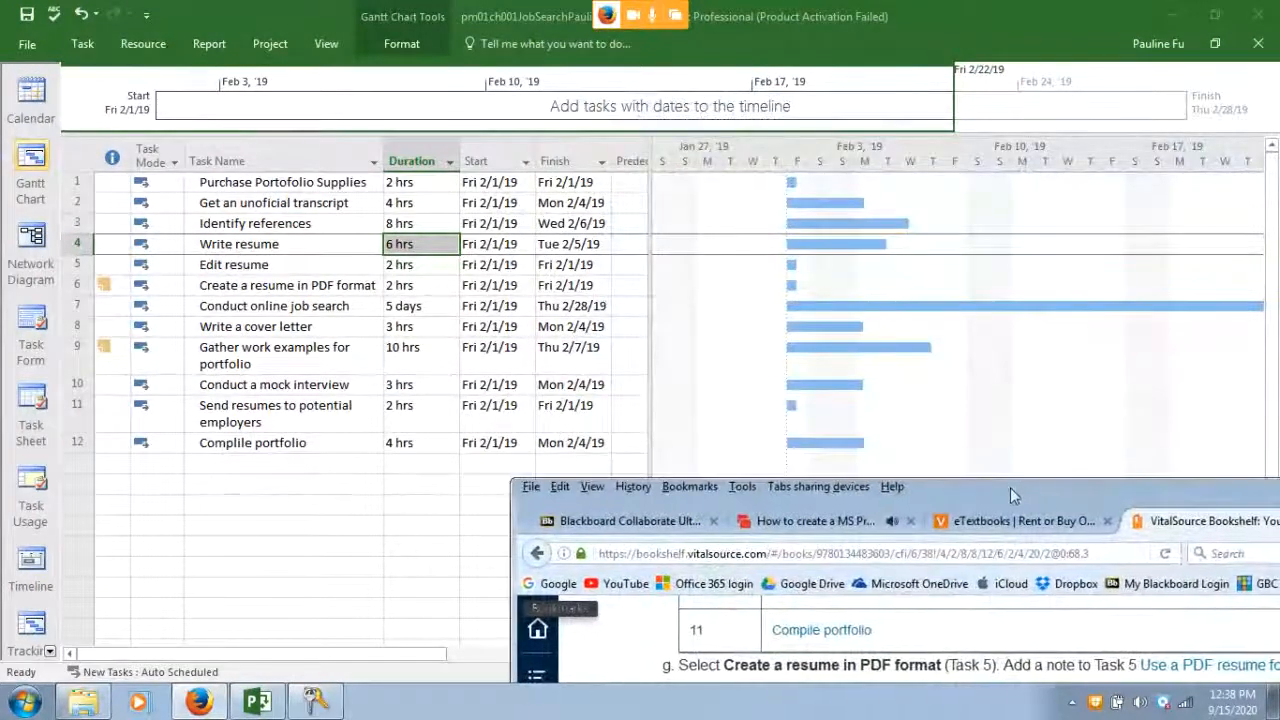
left_click(32, 160)
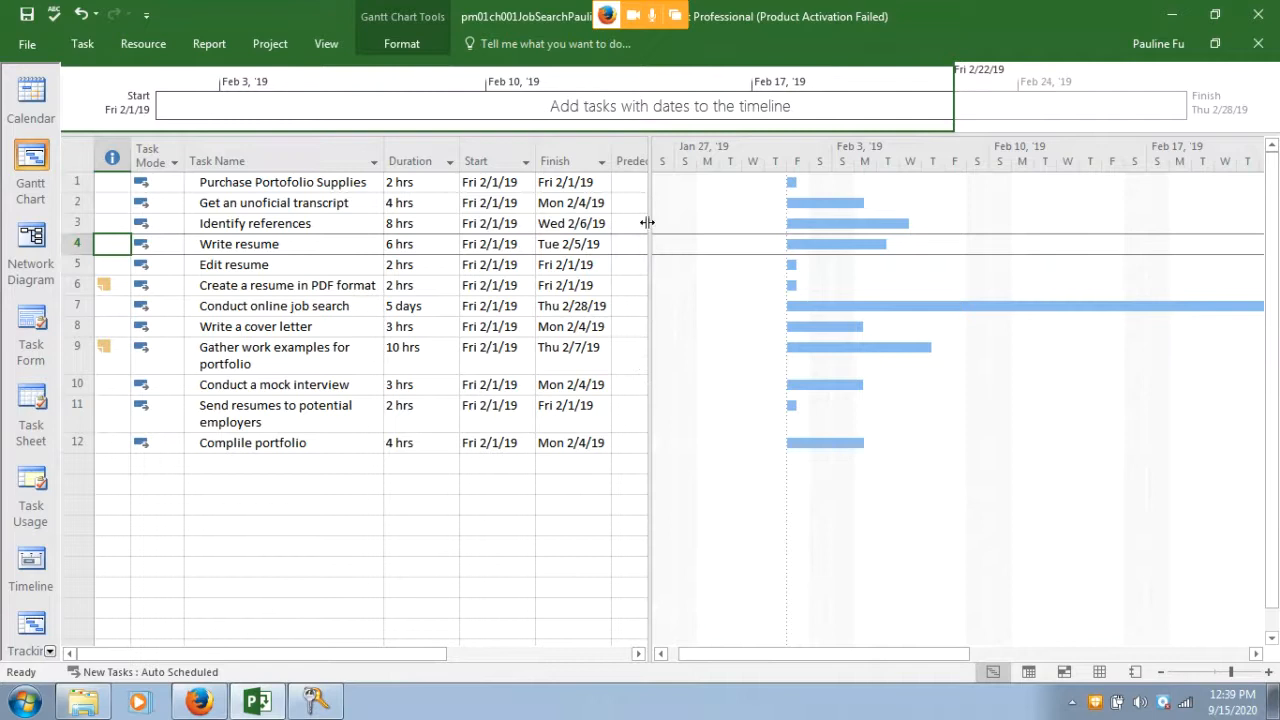
Widen the task table to reveal the Predecessors column
left_click_drag(647, 223, 772, 209)
left_click(660, 152)
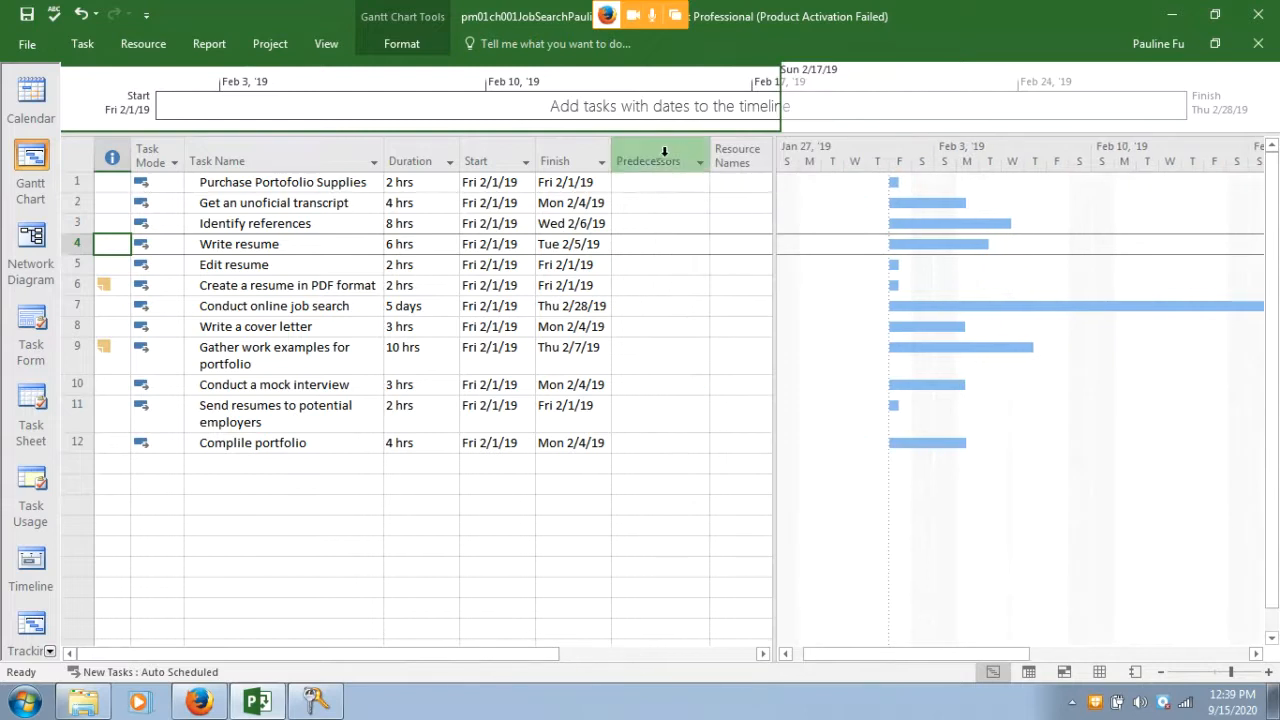
left_click(659, 152)
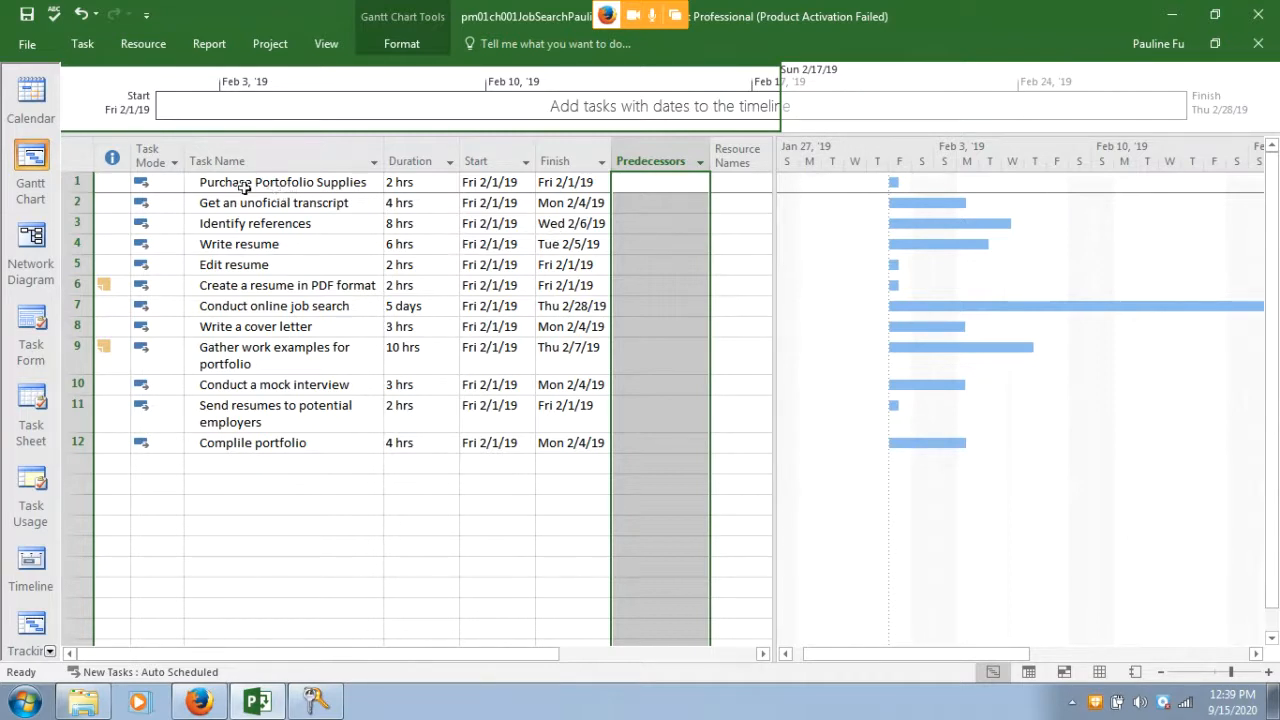
Link tasks 1 through 12 in sequence with Link the Selected Tasks
left_click_drag(210, 182, 204, 440)
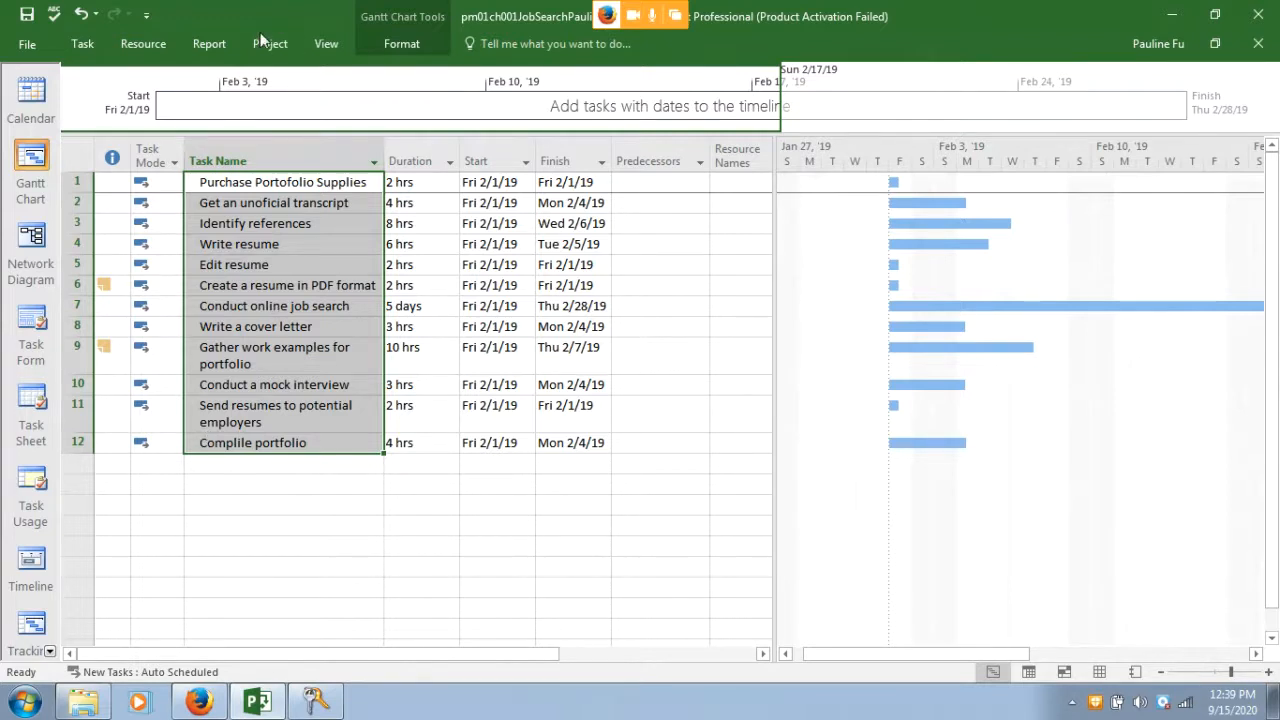
left_click(92, 45)
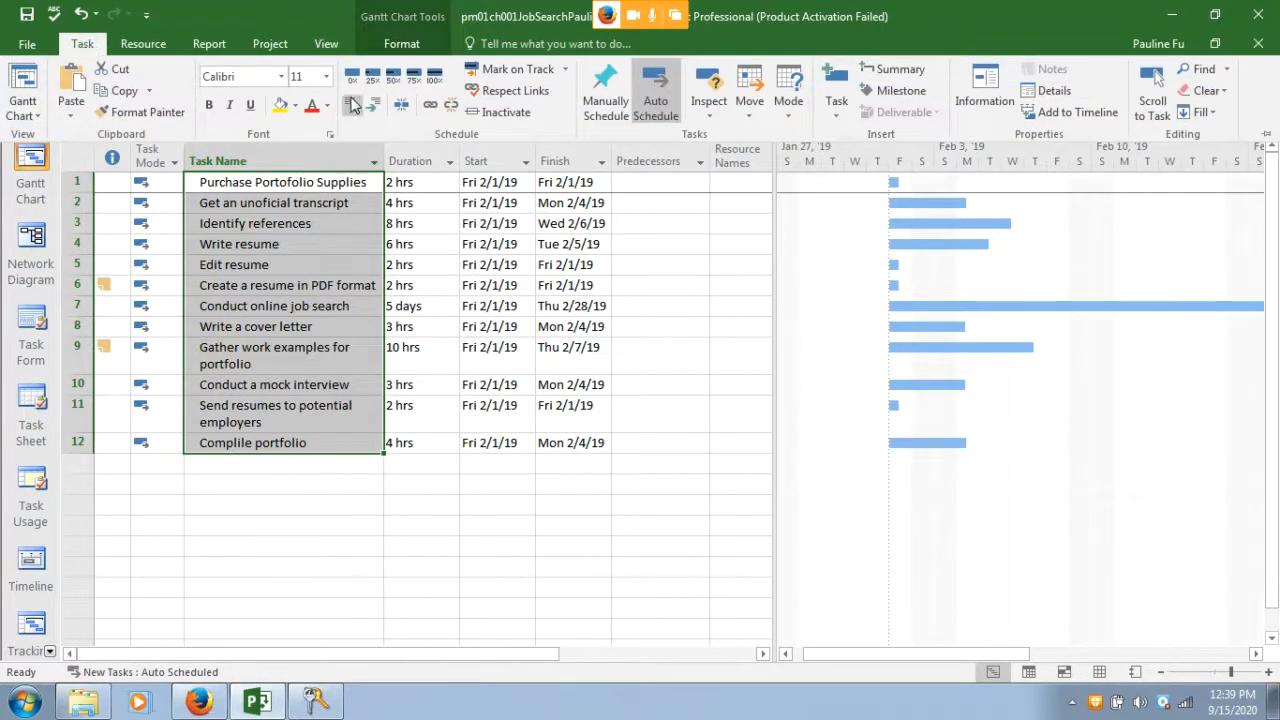
left_click(430, 106)
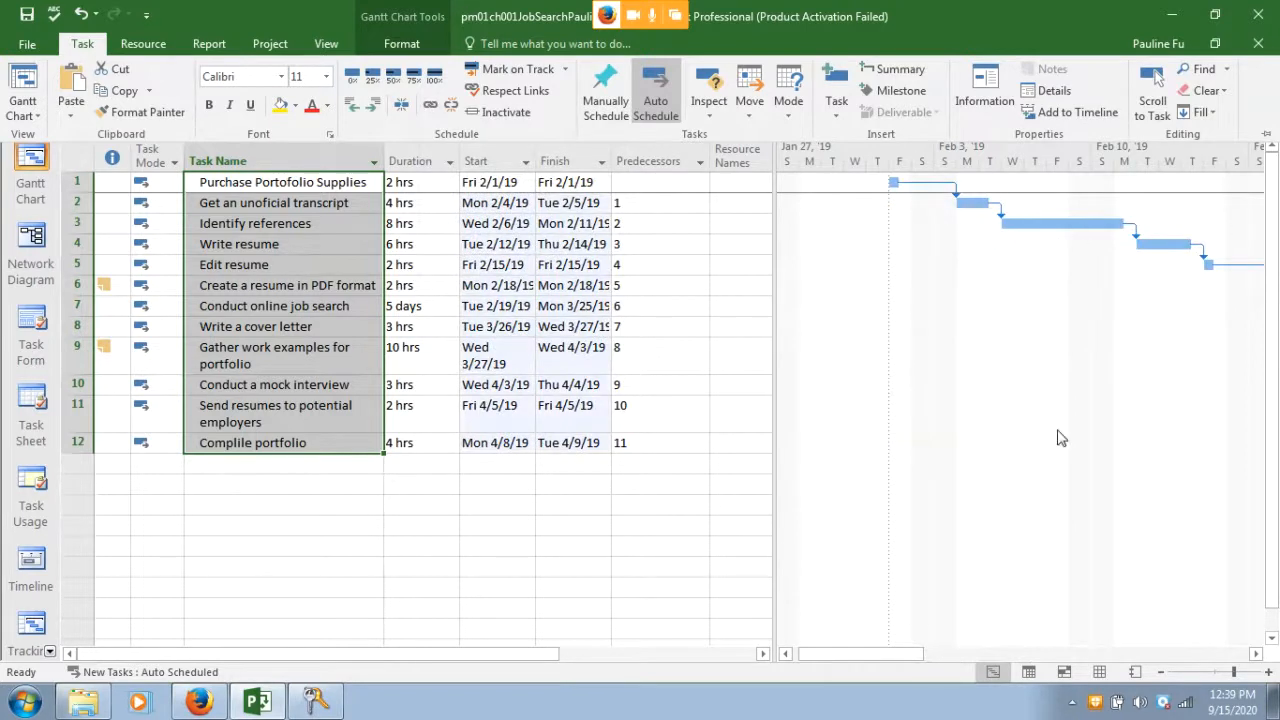
left_click_drag(871, 651, 838, 658)
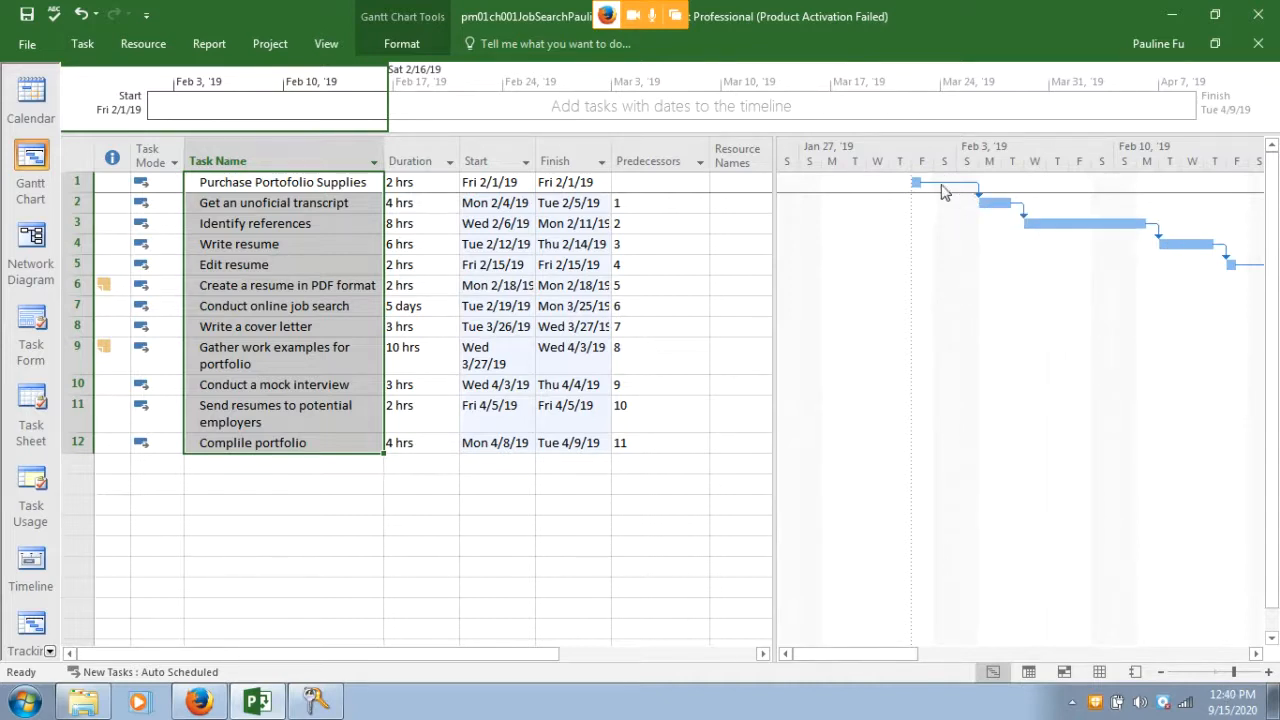
Arrange the textbook beside the schedule to read steps m–q, then return to Project
mouse_move(942, 192)
mouse_move(993, 203)
mouse_move(1075, 220)
left_click(200, 703)
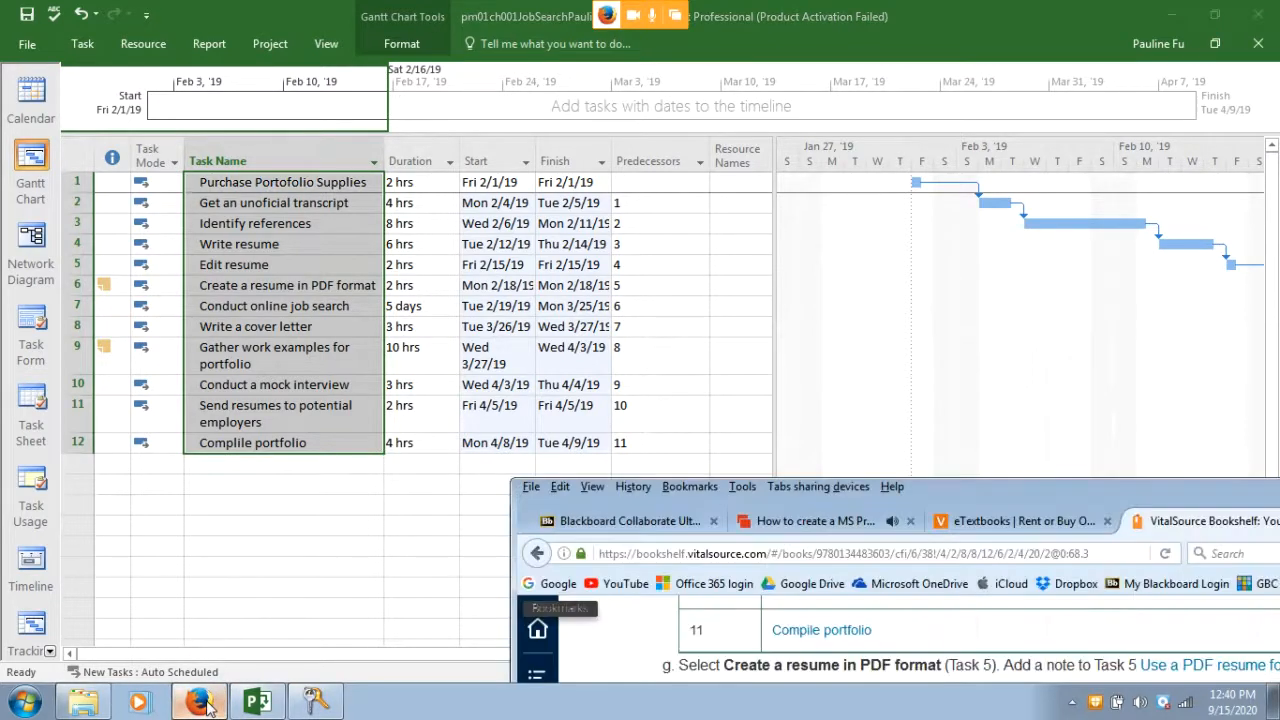
left_click_drag(930, 490, 880, 113)
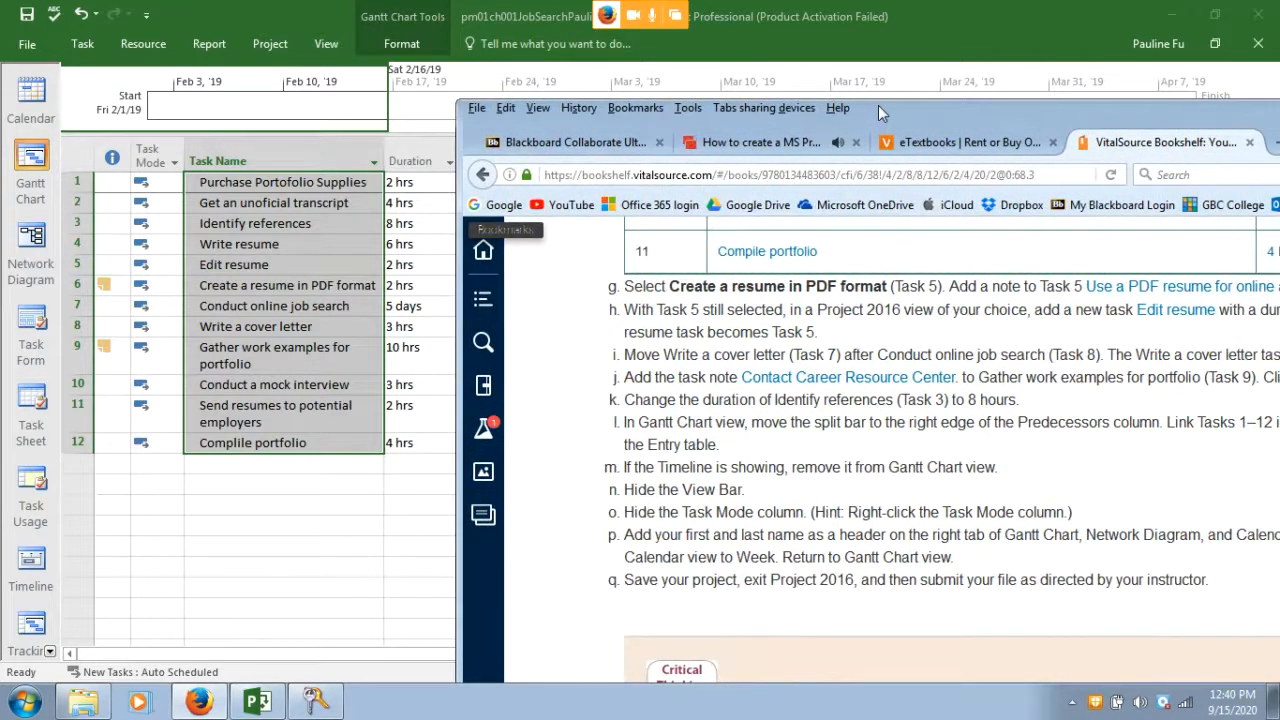
left_click_drag(878, 105, 990, 97)
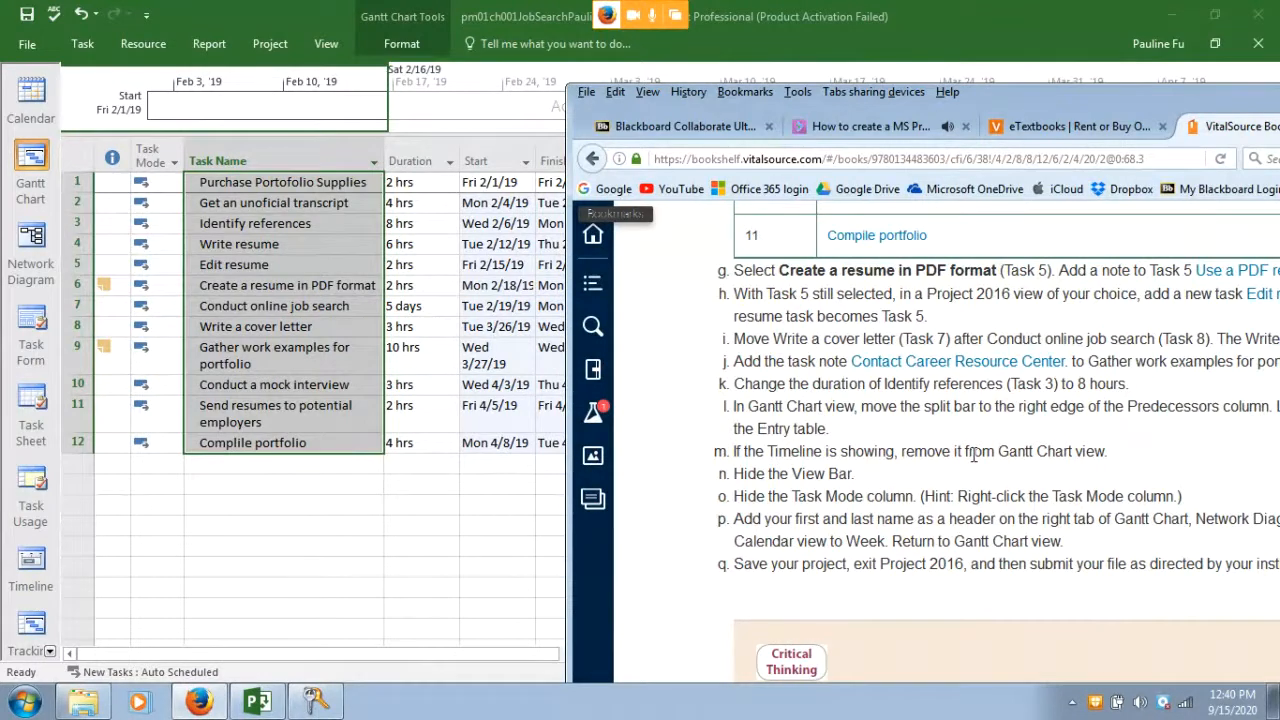
left_click(436, 223)
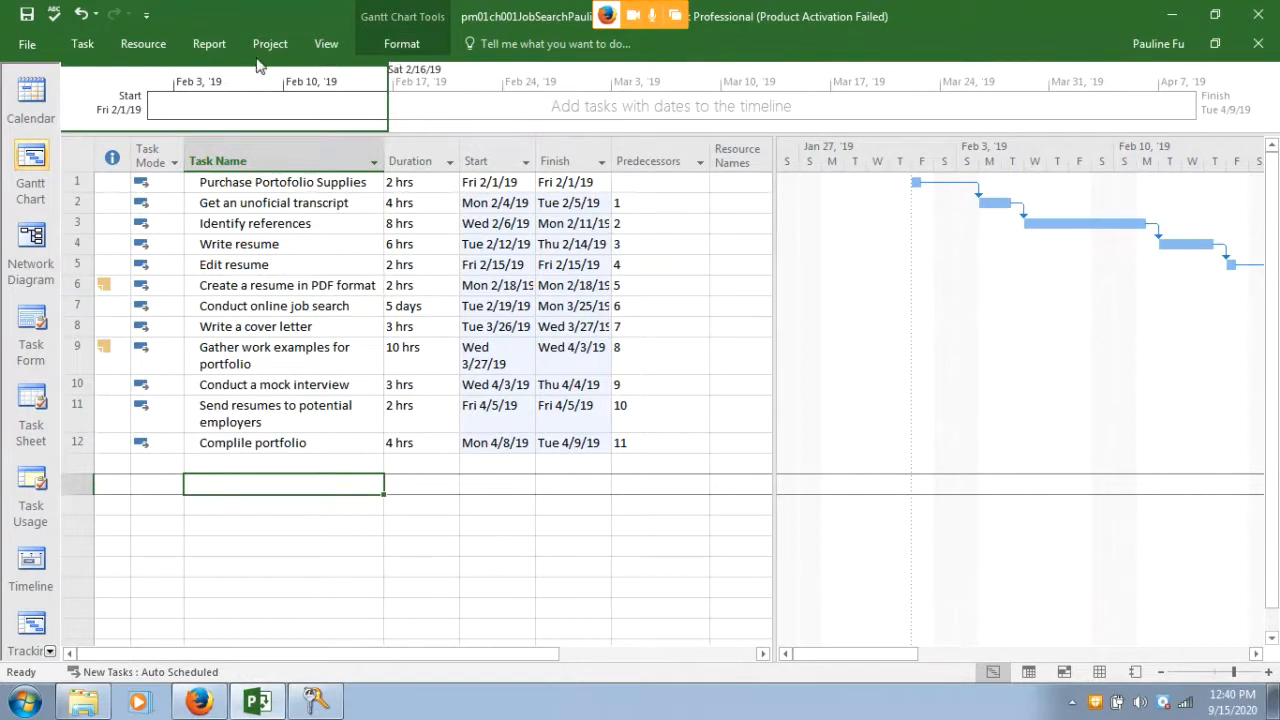
left_click(197, 705)
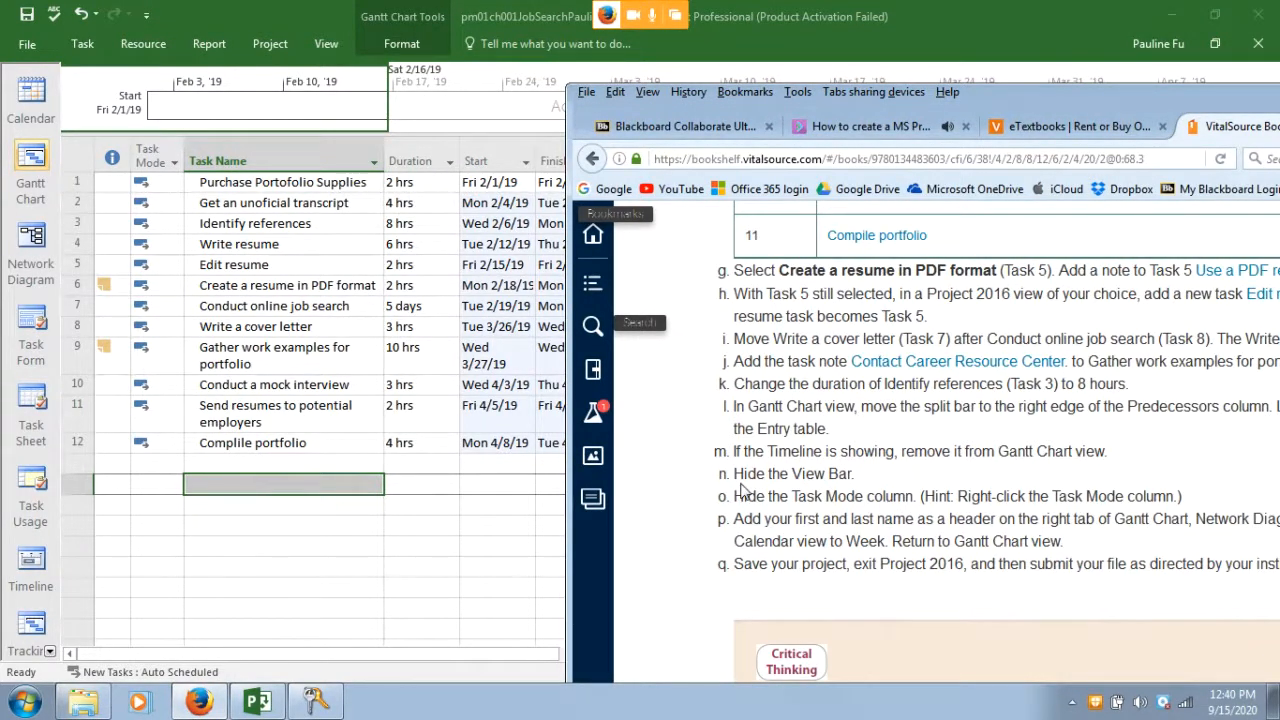
left_click(335, 588)
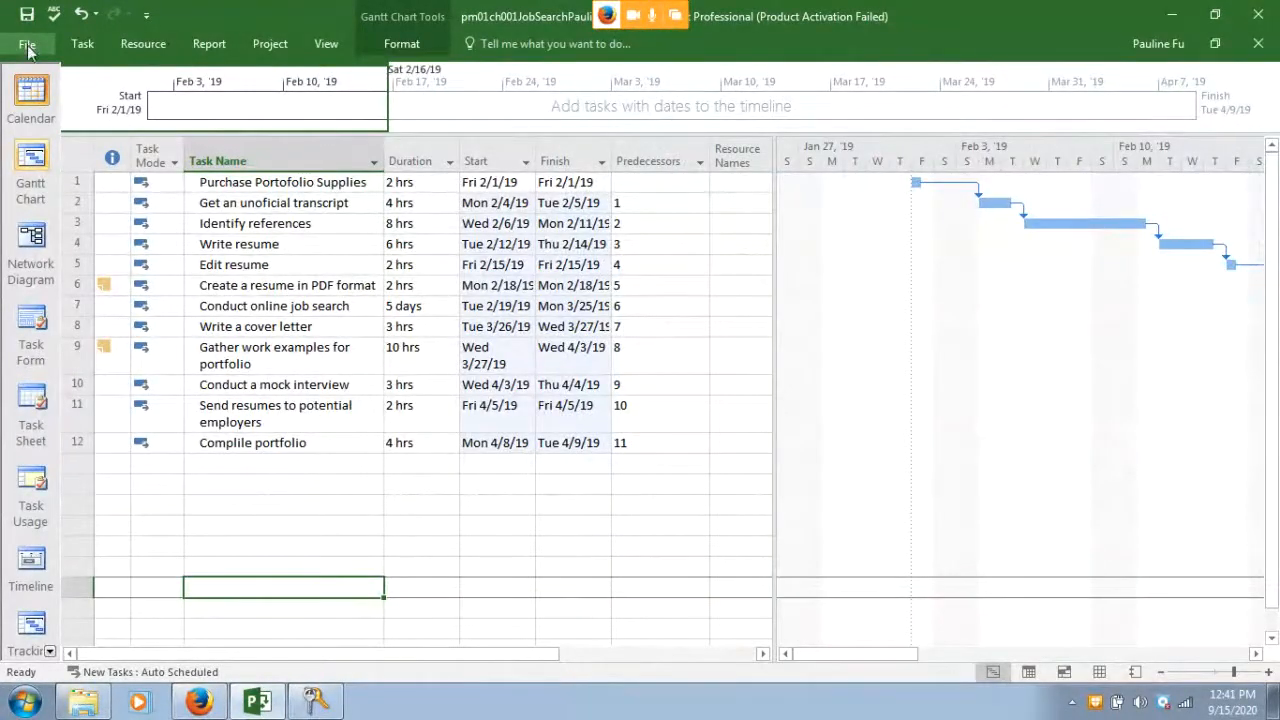
Hide the View Bar and glance at the textbook instructions
right_click(25, 136)
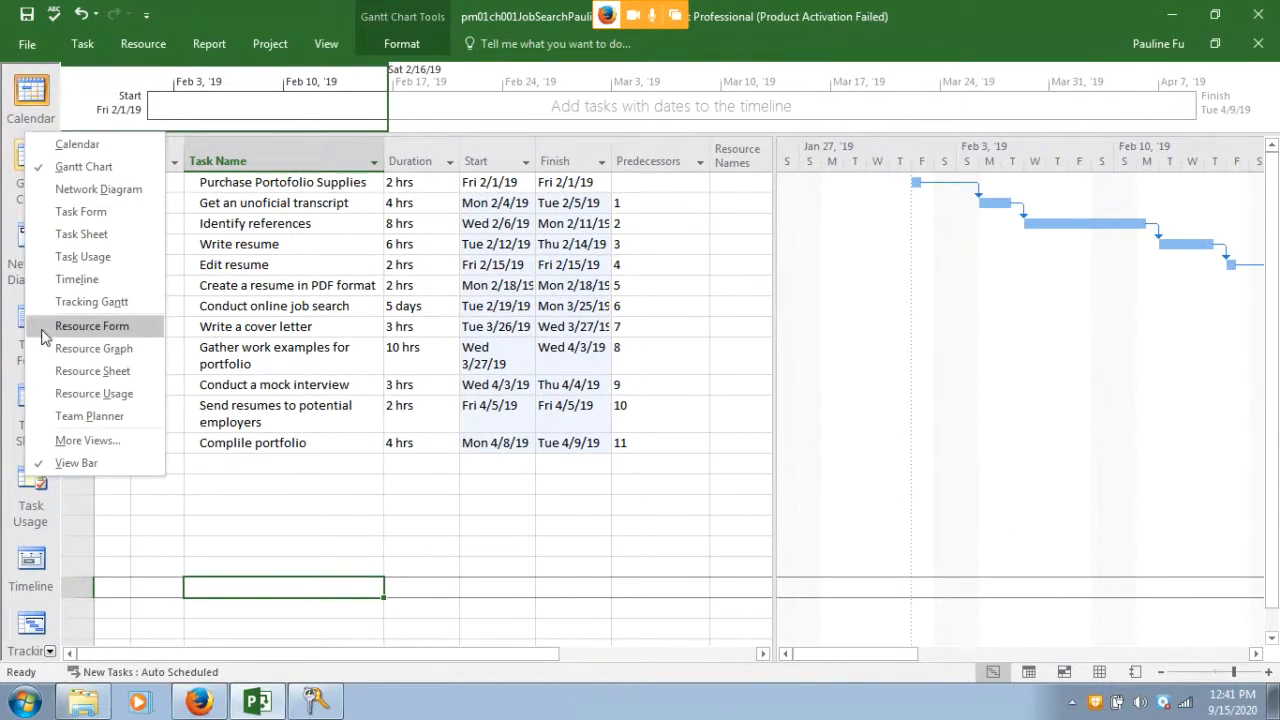
left_click(80, 465)
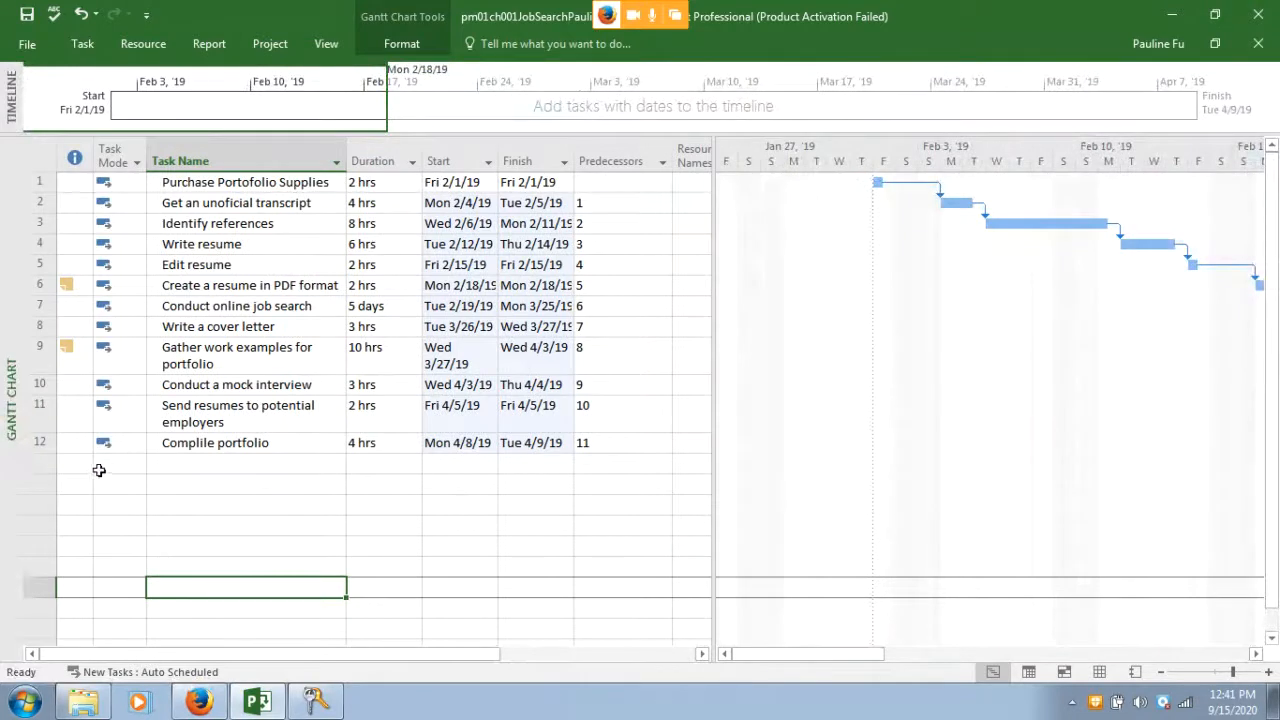
left_click(199, 685)
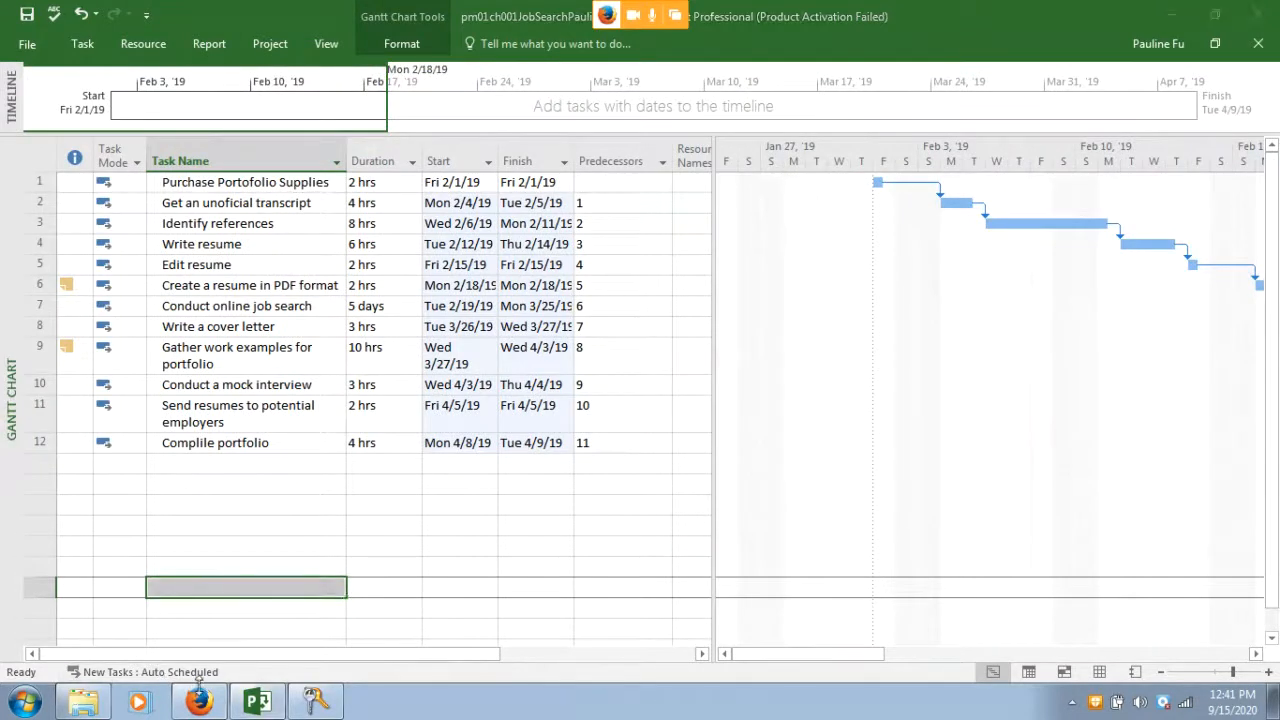
left_click(201, 698)
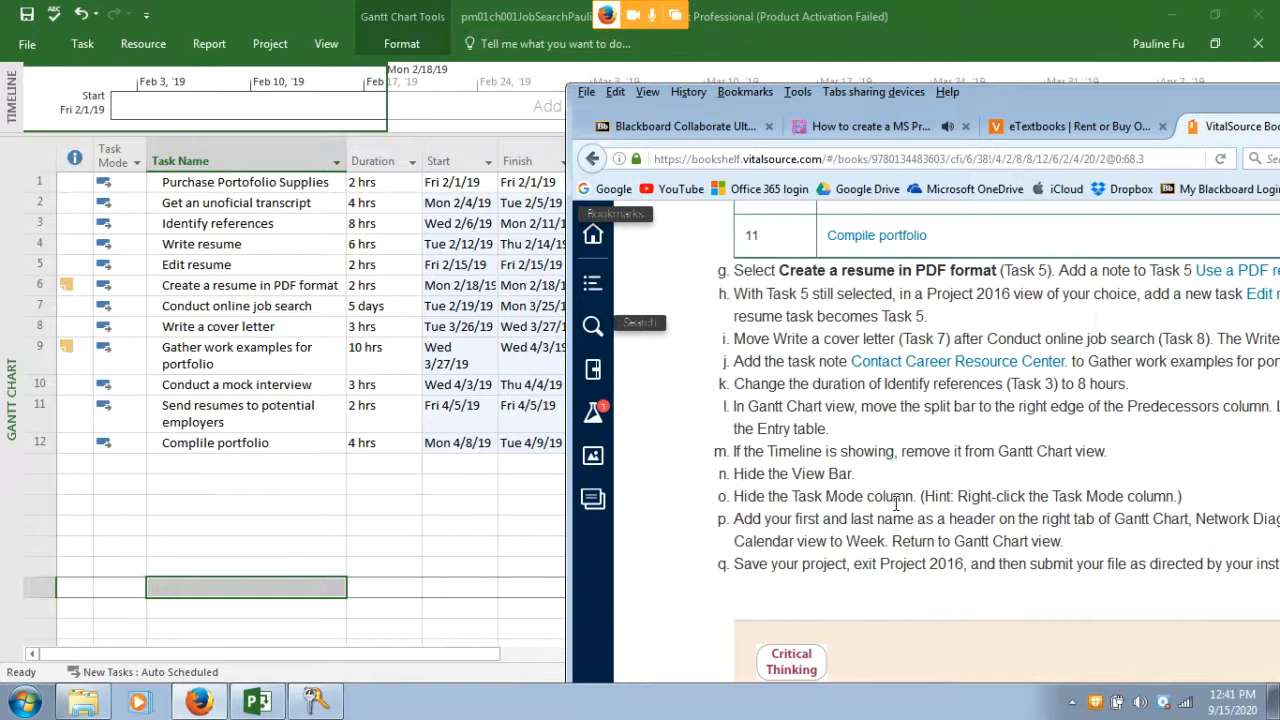
Toggle the collapsed Task ribbon open and closed to peek at its commands
left_click(88, 43)
right_click(88, 43)
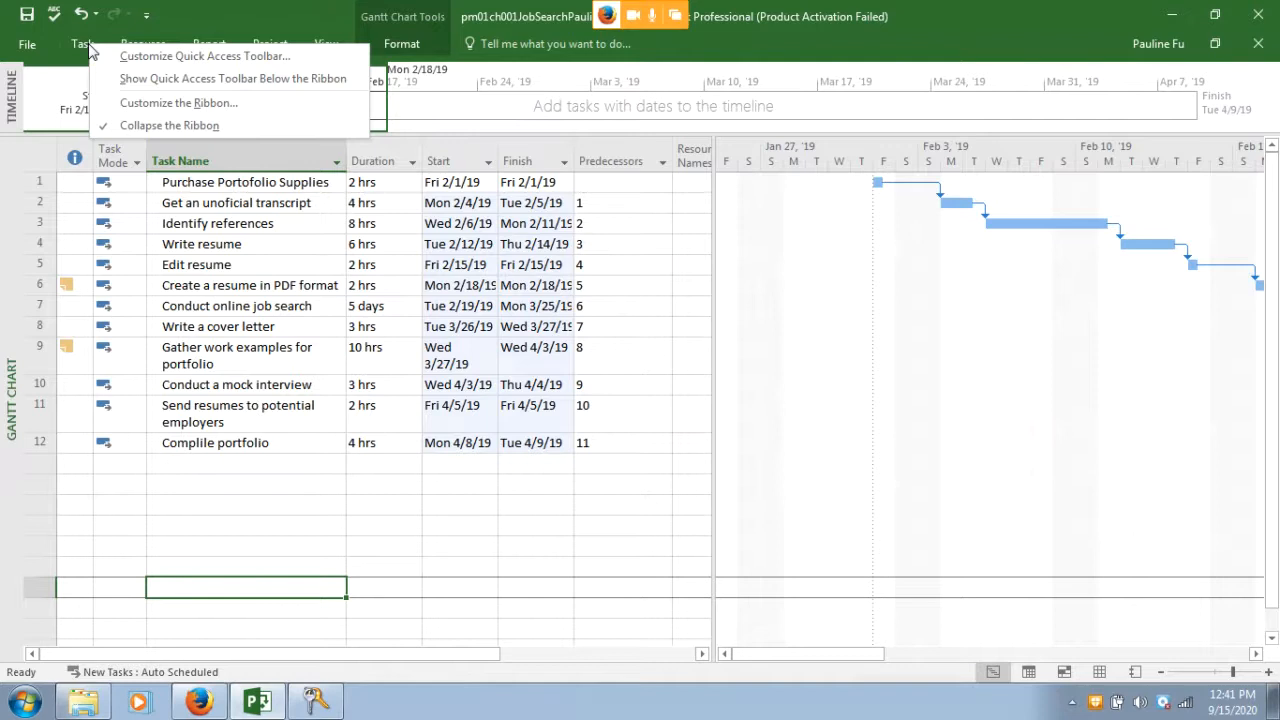
right_click(85, 44)
right_click(85, 44)
right_click(85, 44)
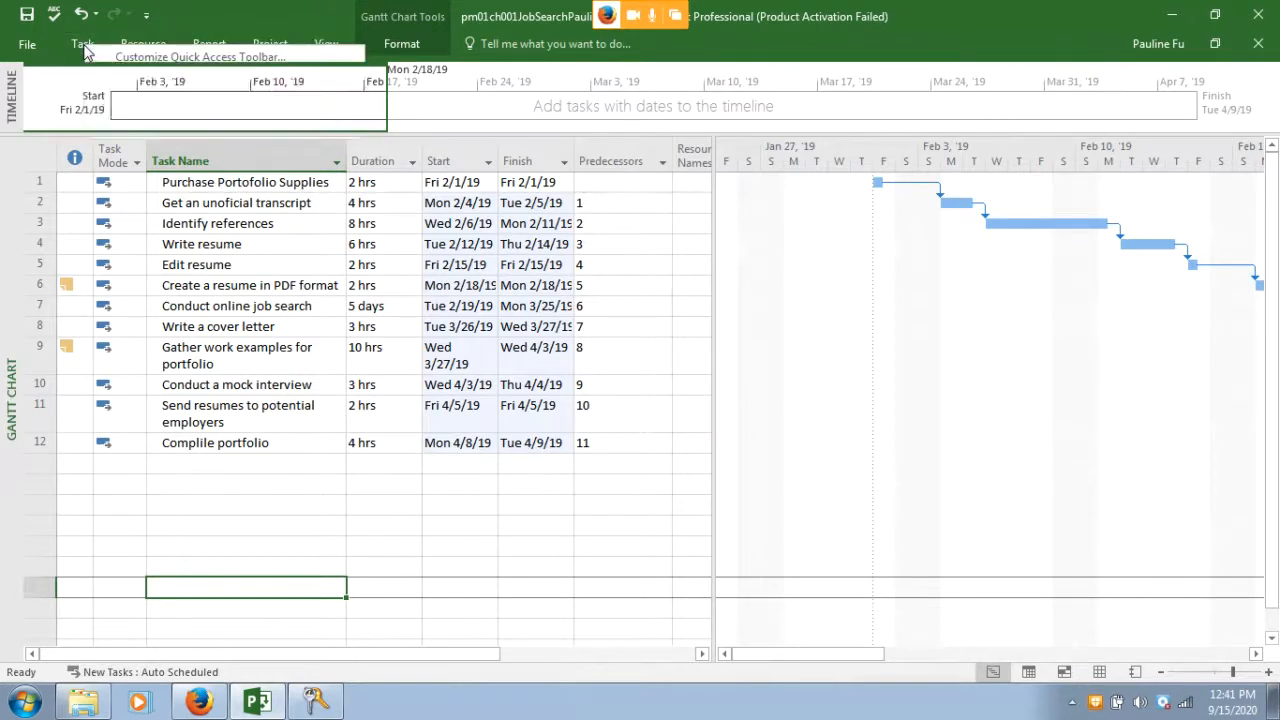
left_click(84, 45)
right_click(85, 50)
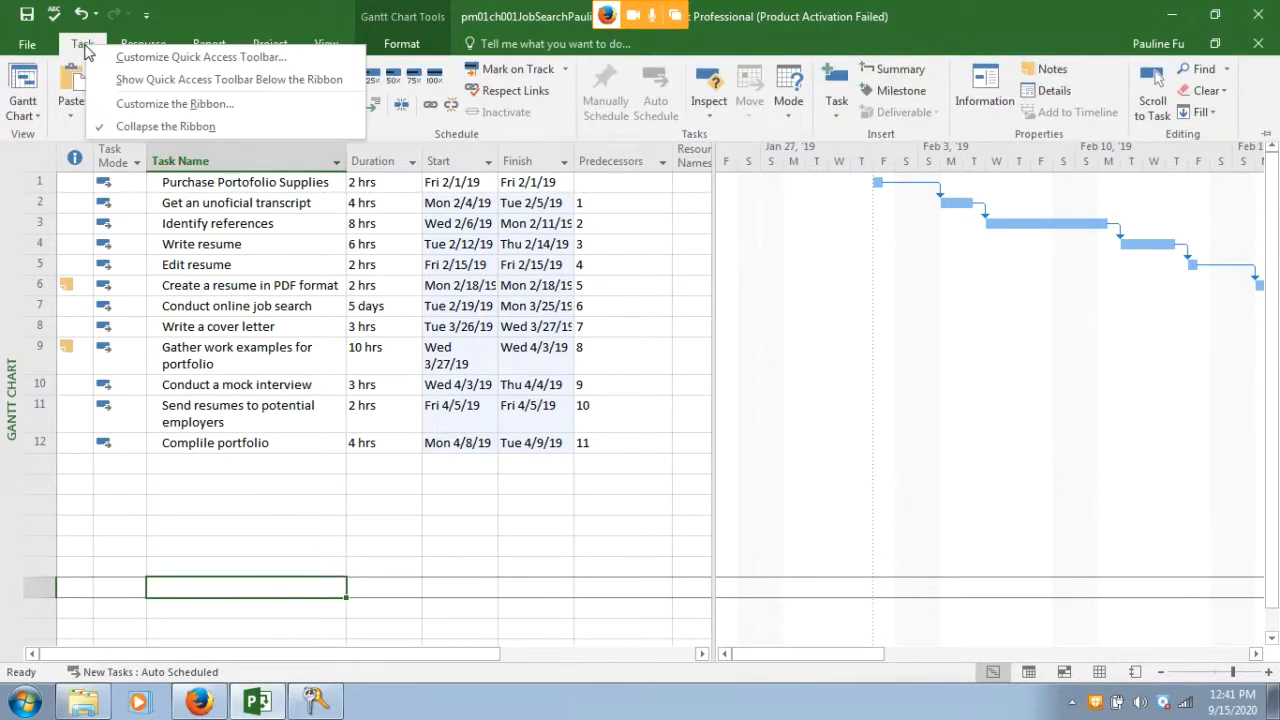
left_click(84, 48)
left_click(82, 47)
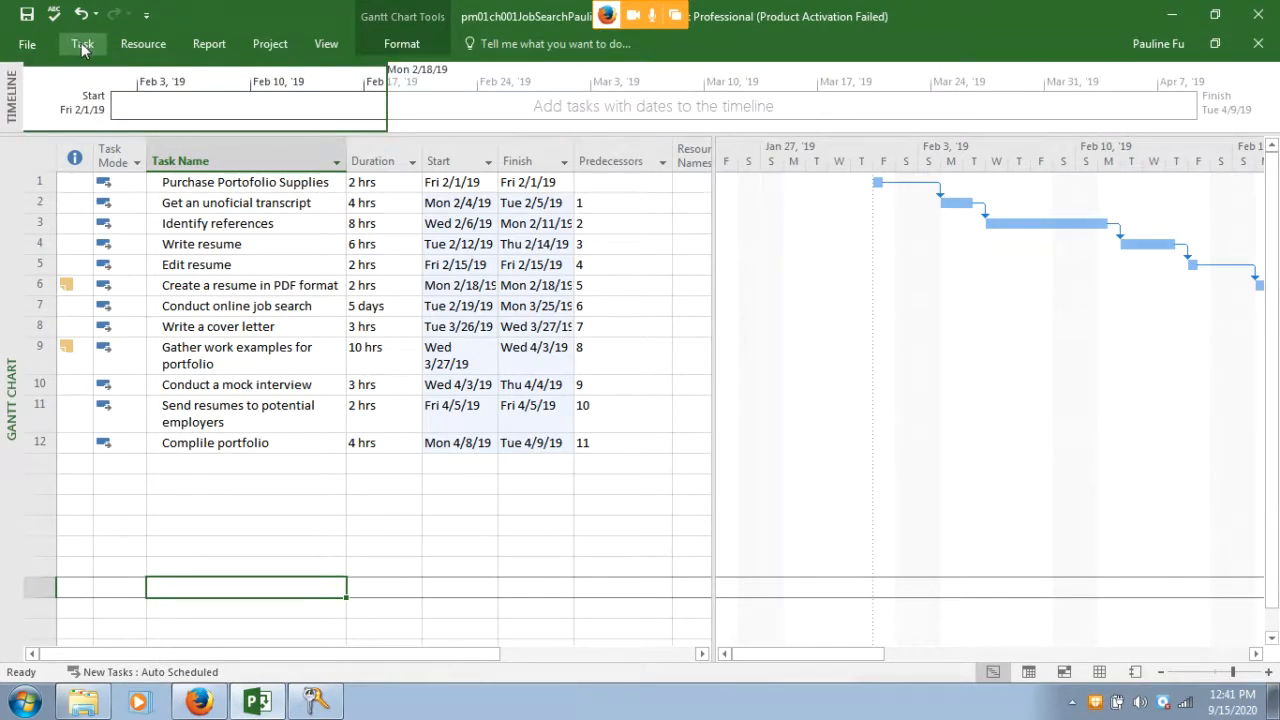
left_click(82, 48)
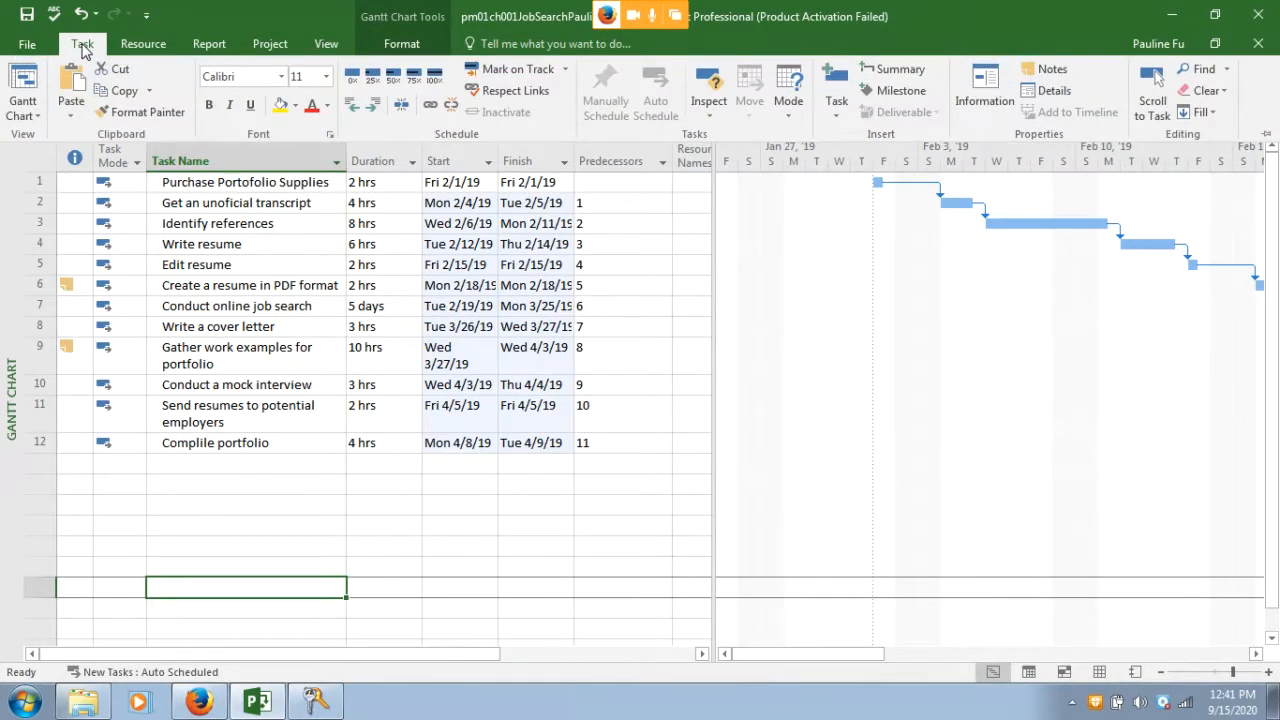
left_click(83, 46)
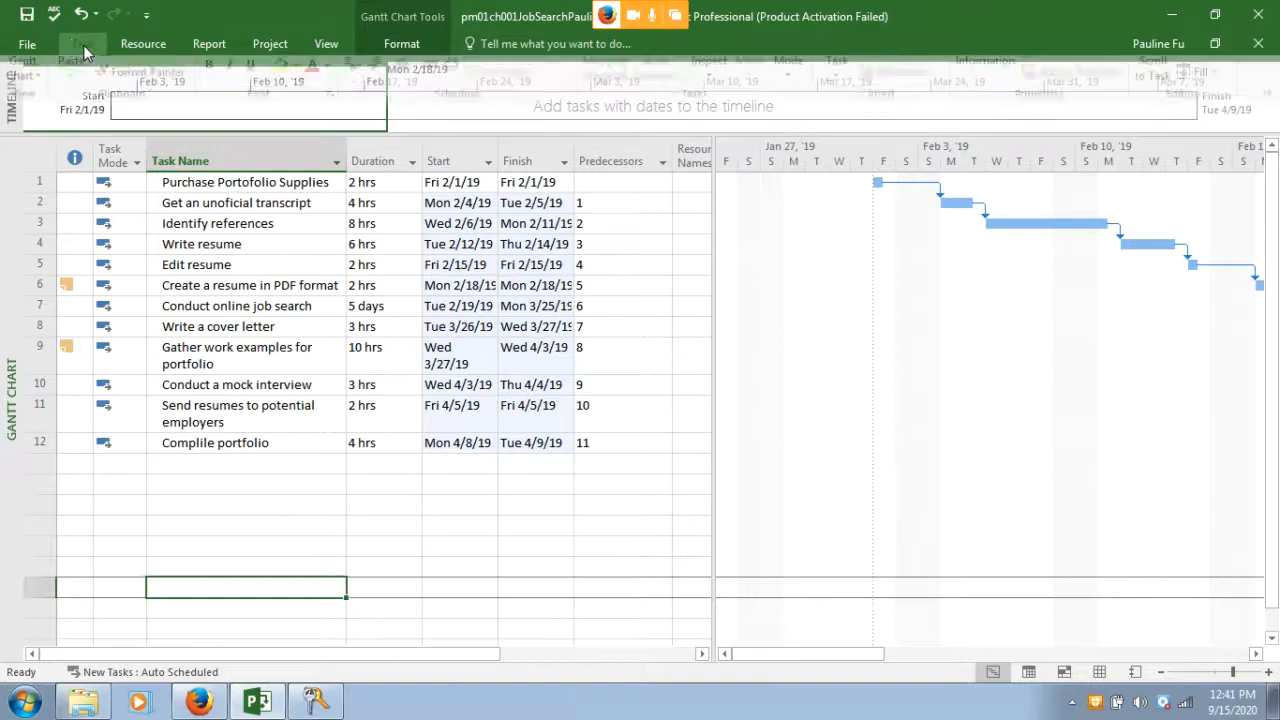
left_click(83, 46)
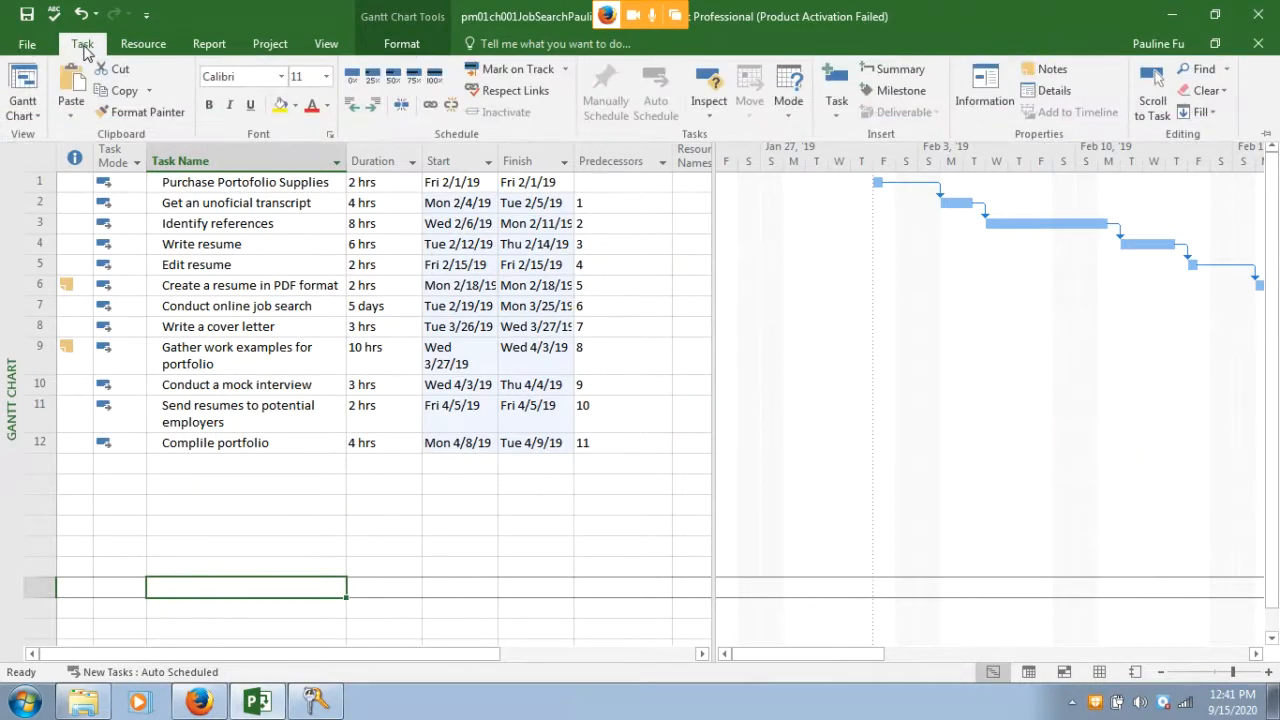
left_click(83, 45)
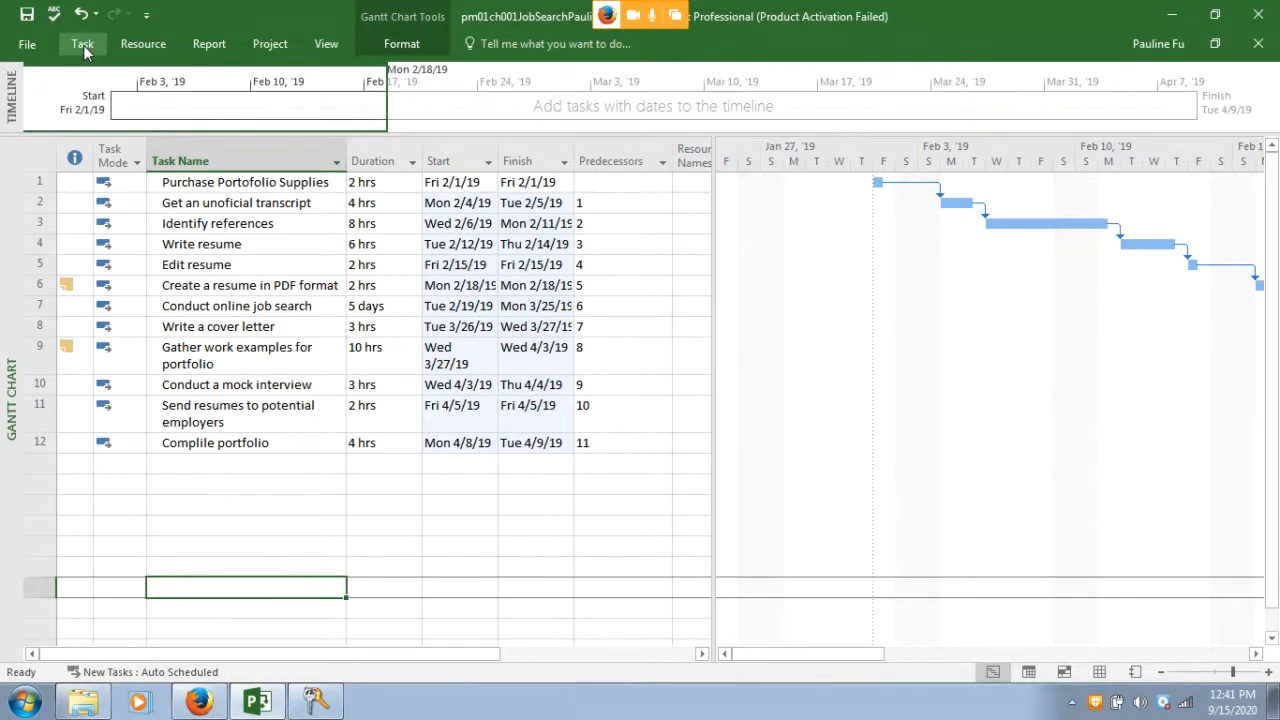
left_click(83, 45)
left_click(84, 46)
left_click(84, 46)
left_click(84, 46)
left_click(84, 46)
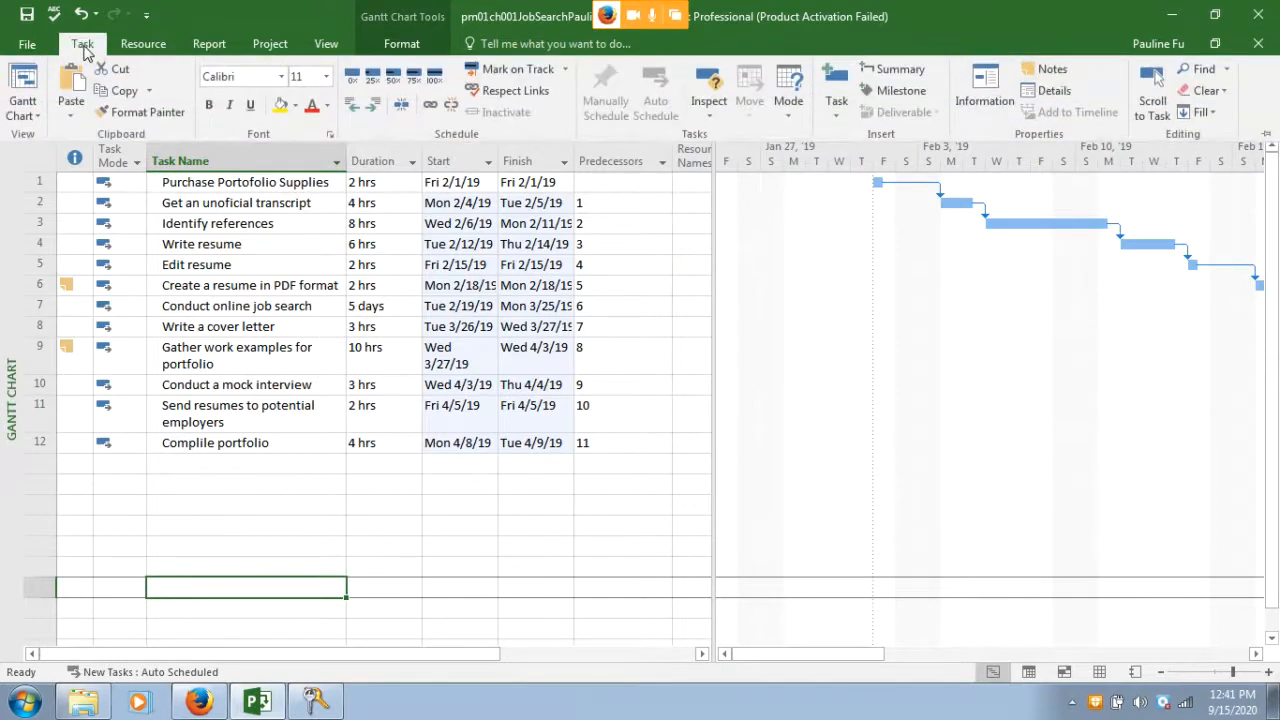
Shift the textbook window left to read step p fully, then return to the Gantt Chart
left_click(200, 703)
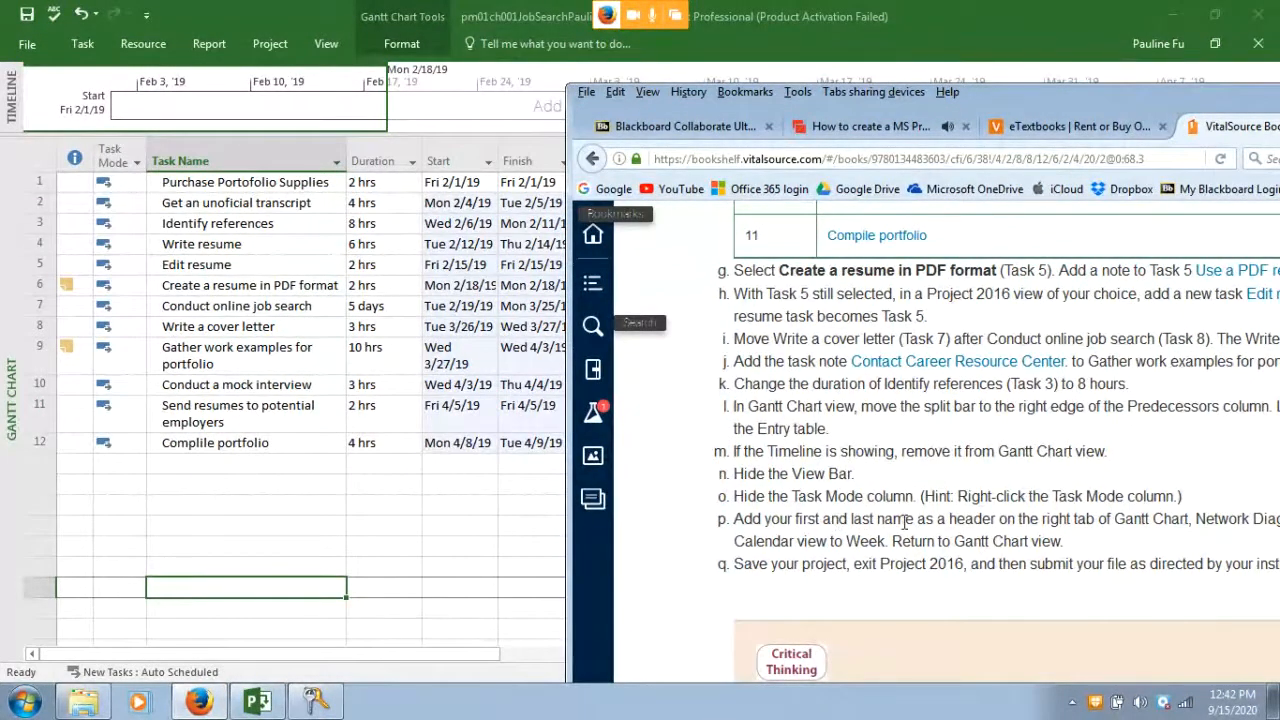
left_click_drag(1011, 98, 723, 58)
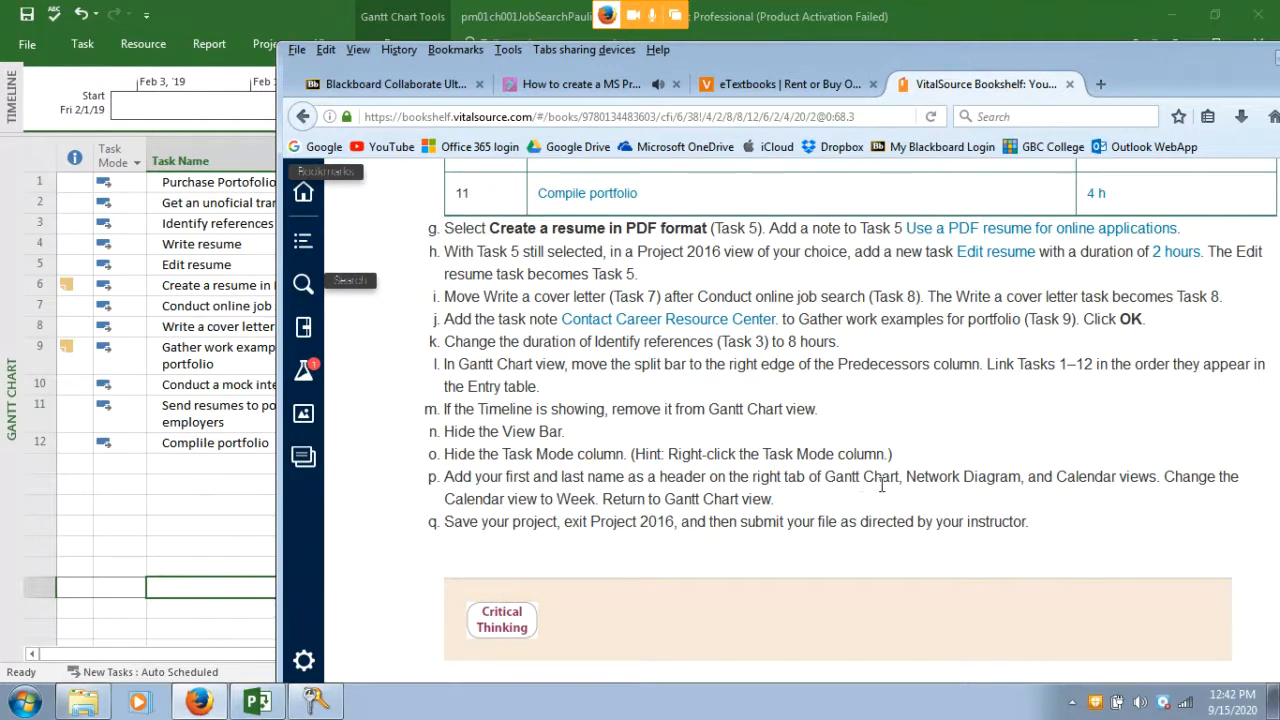
left_click(178, 150)
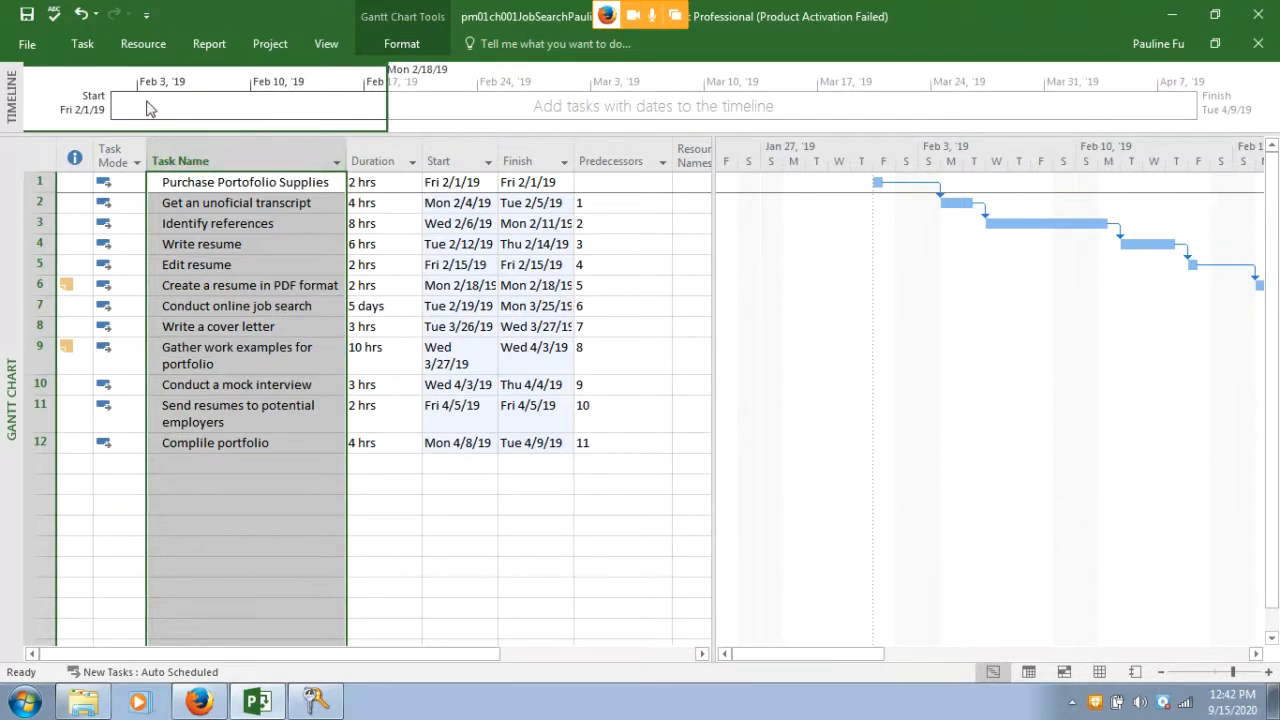
Put the user's name in the Gantt Chart's right page header and zoom the print preview
left_click(29, 47)
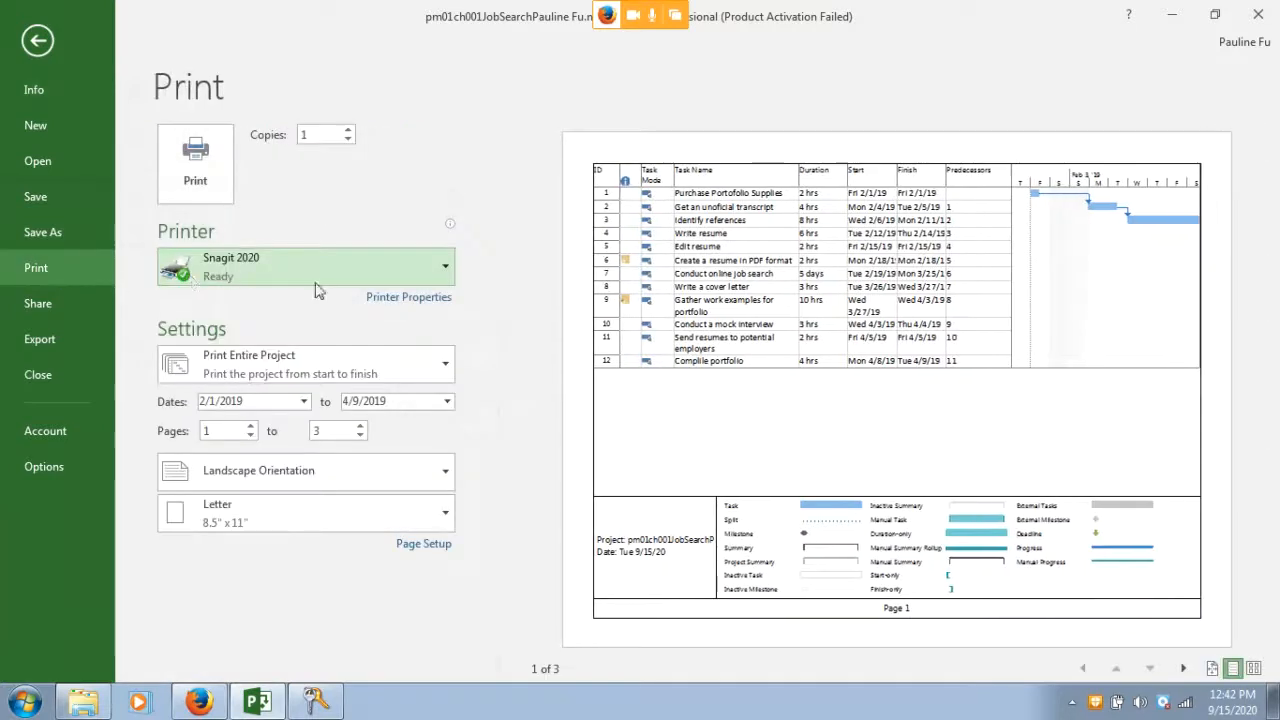
left_click(432, 545)
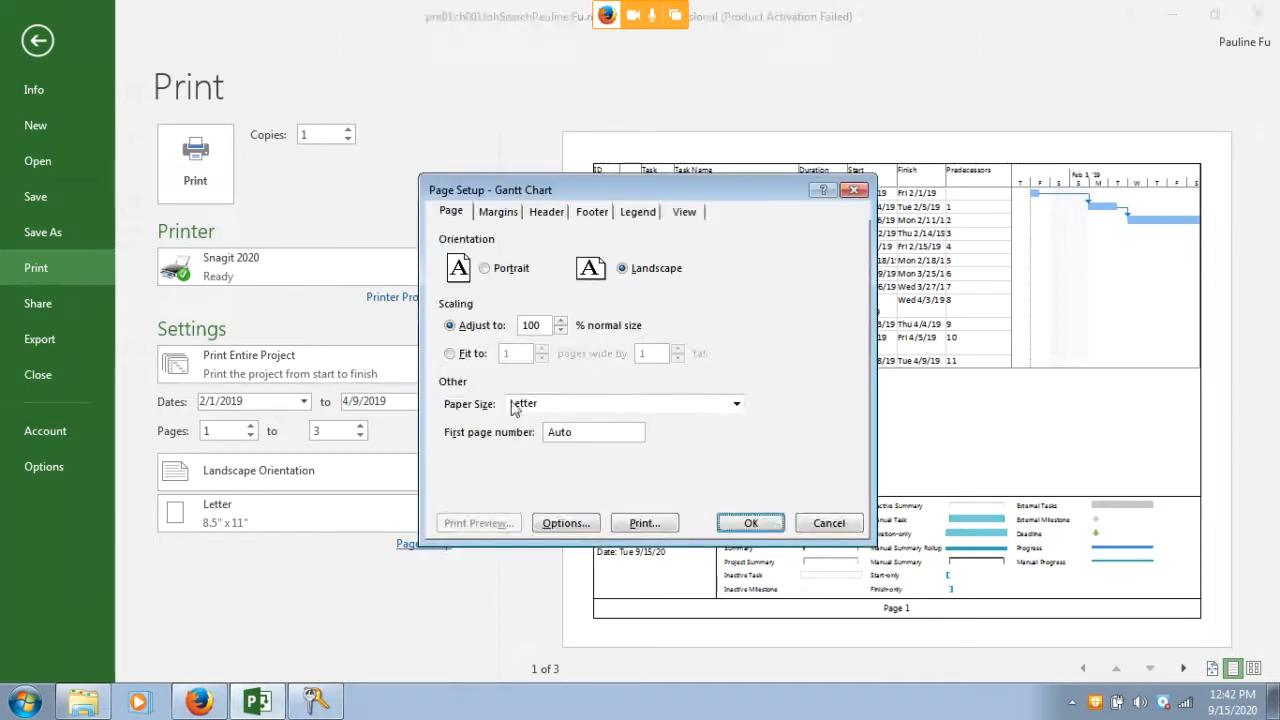
left_click(547, 212)
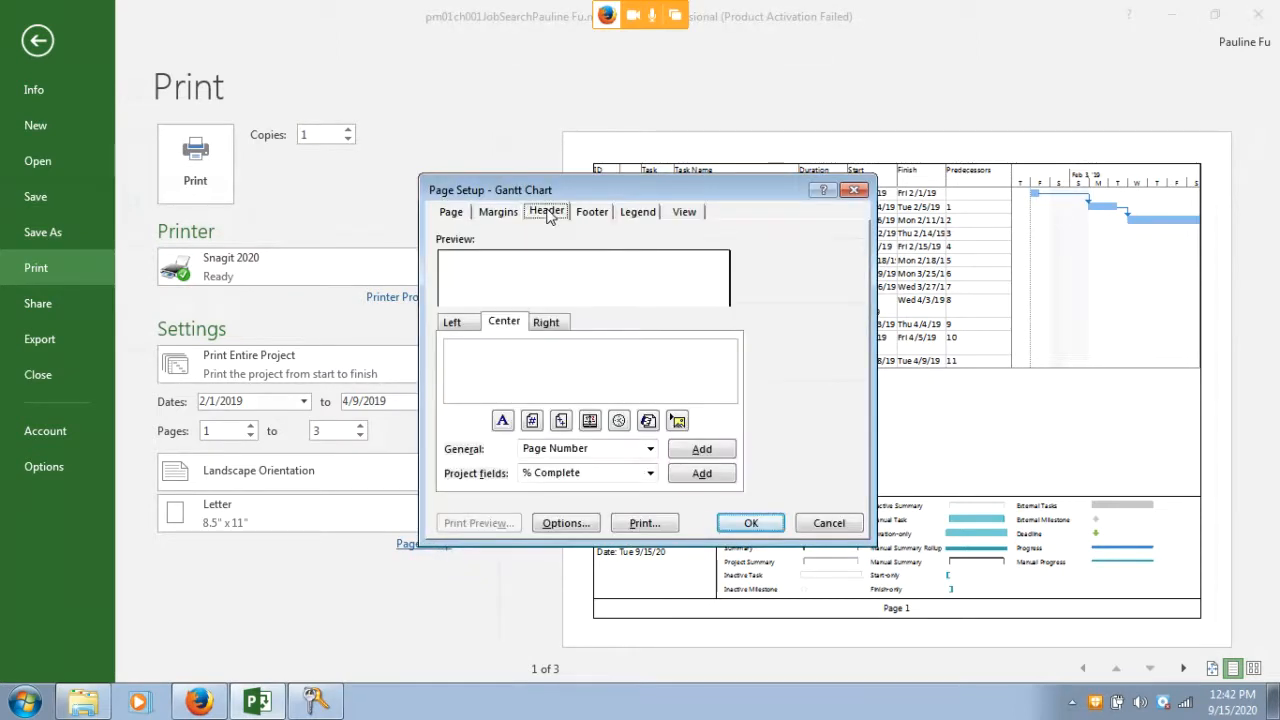
left_click(558, 325)
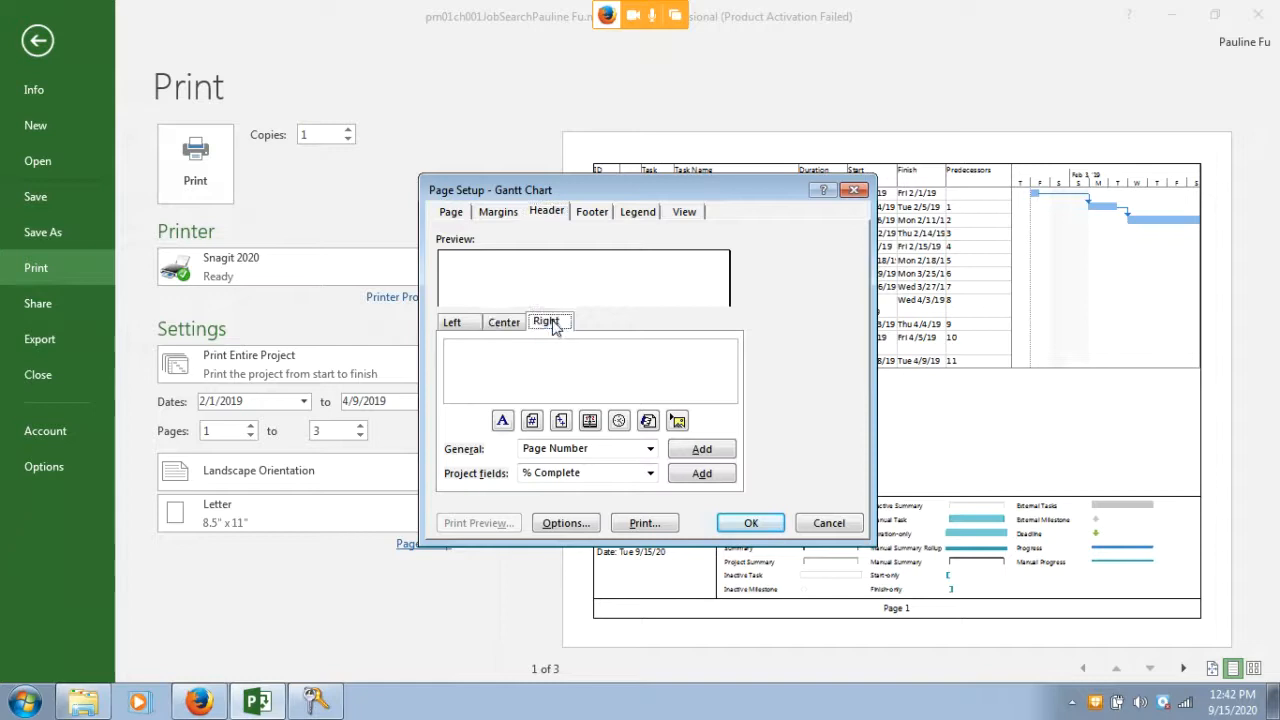
left_click(625, 360)
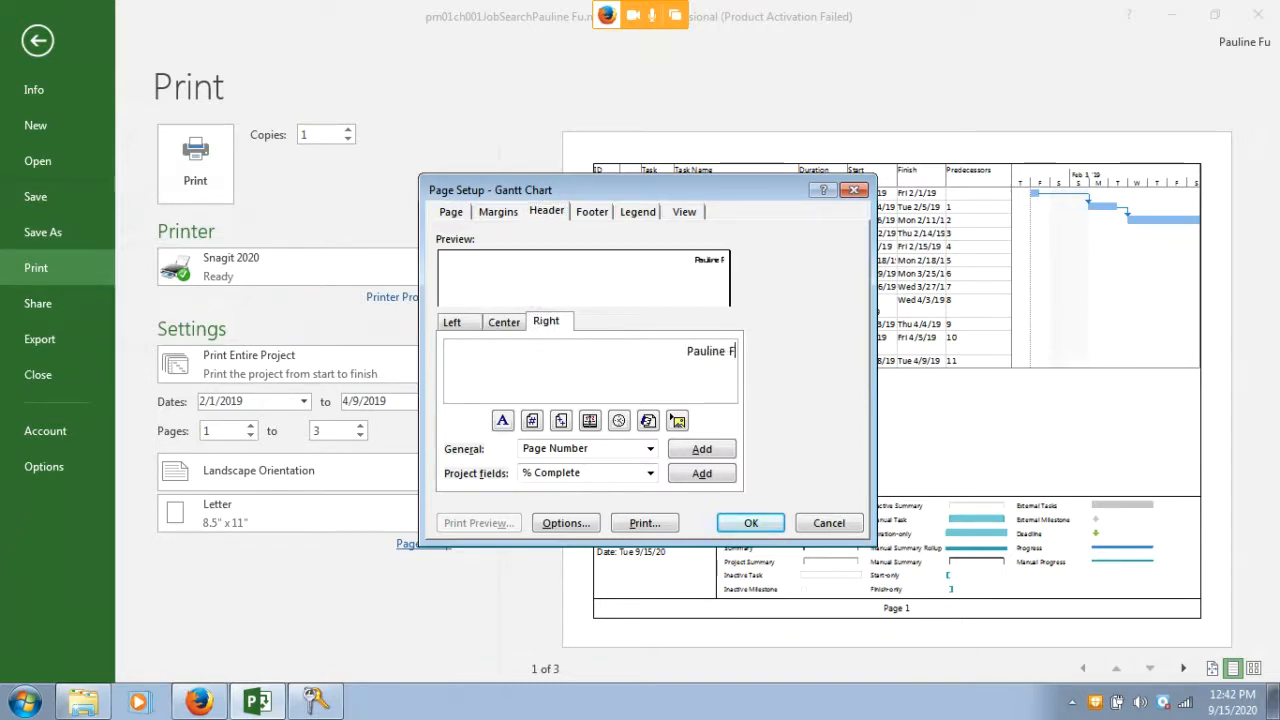
left_click(748, 524)
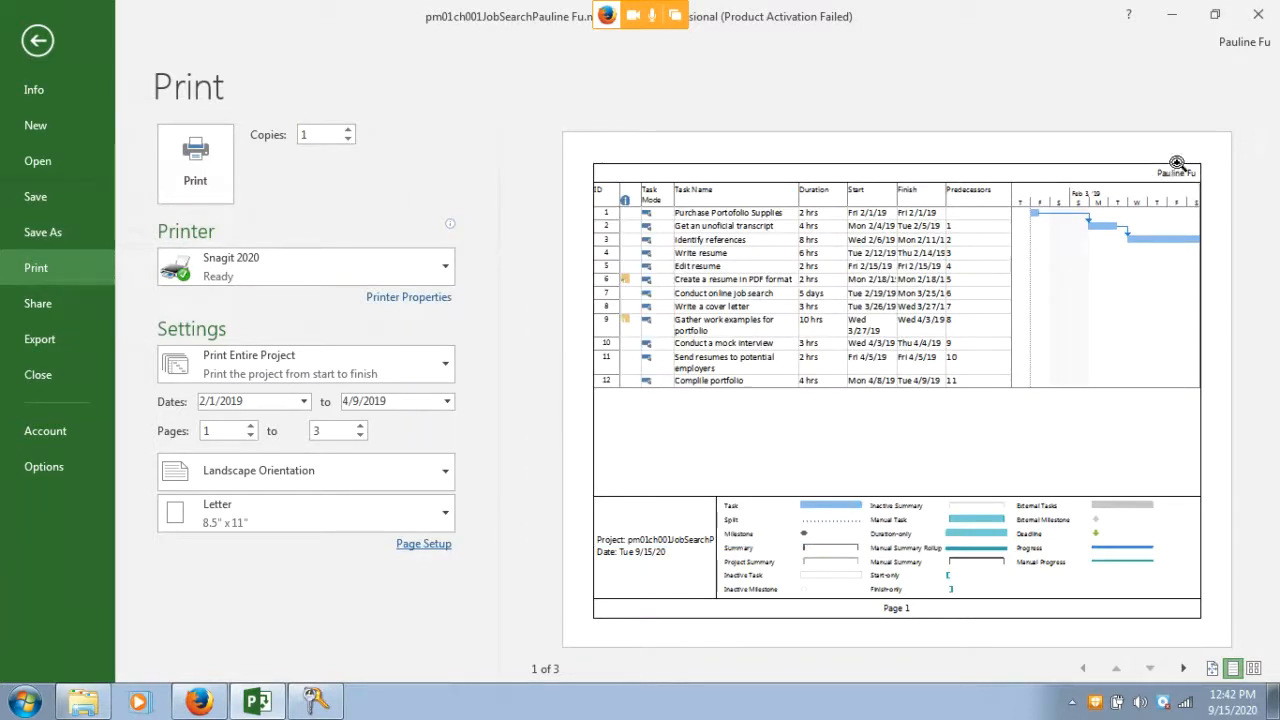
left_click(1163, 180)
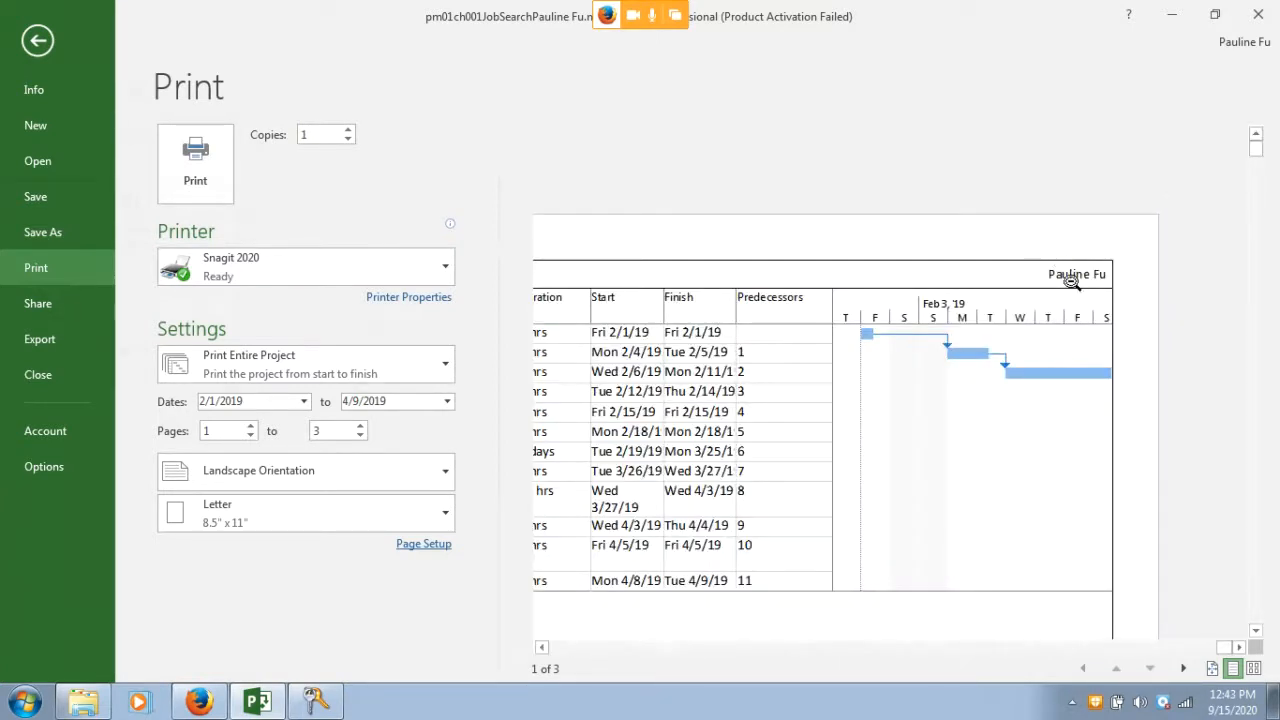
Close the print preview, read the remaining textbook steps, and return to the Gantt Chart
left_click(40, 42)
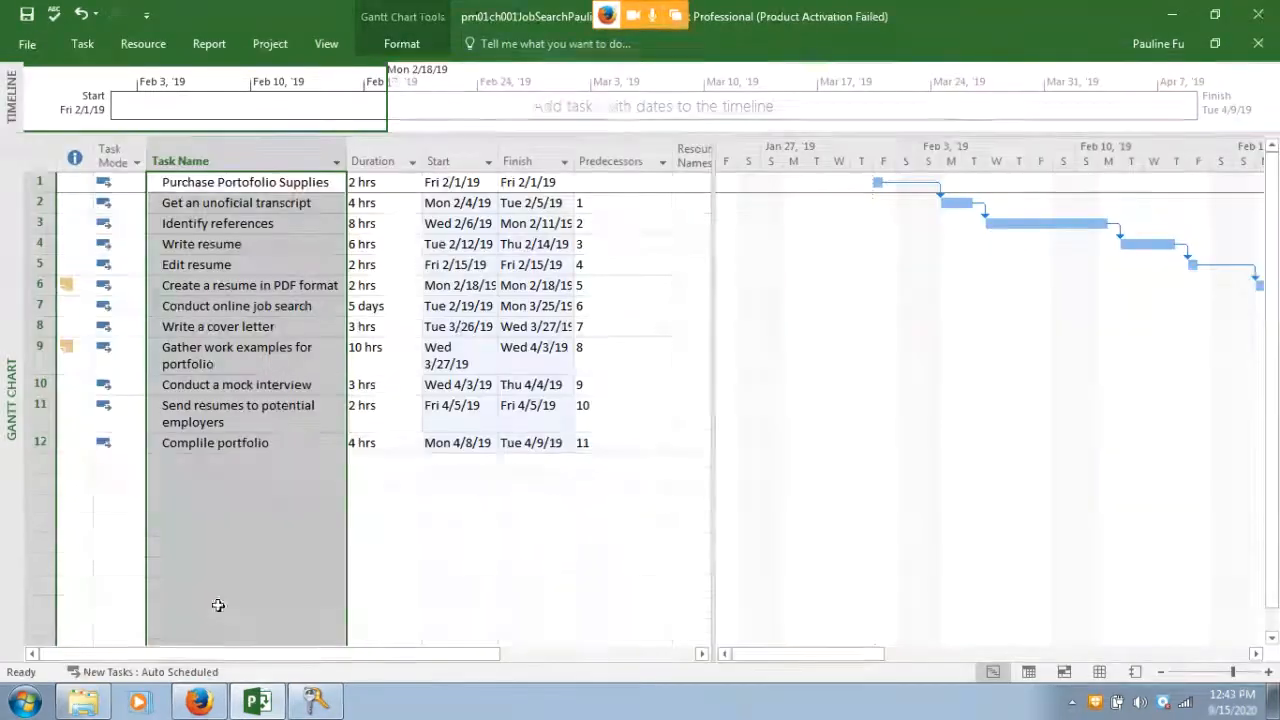
left_click(200, 701)
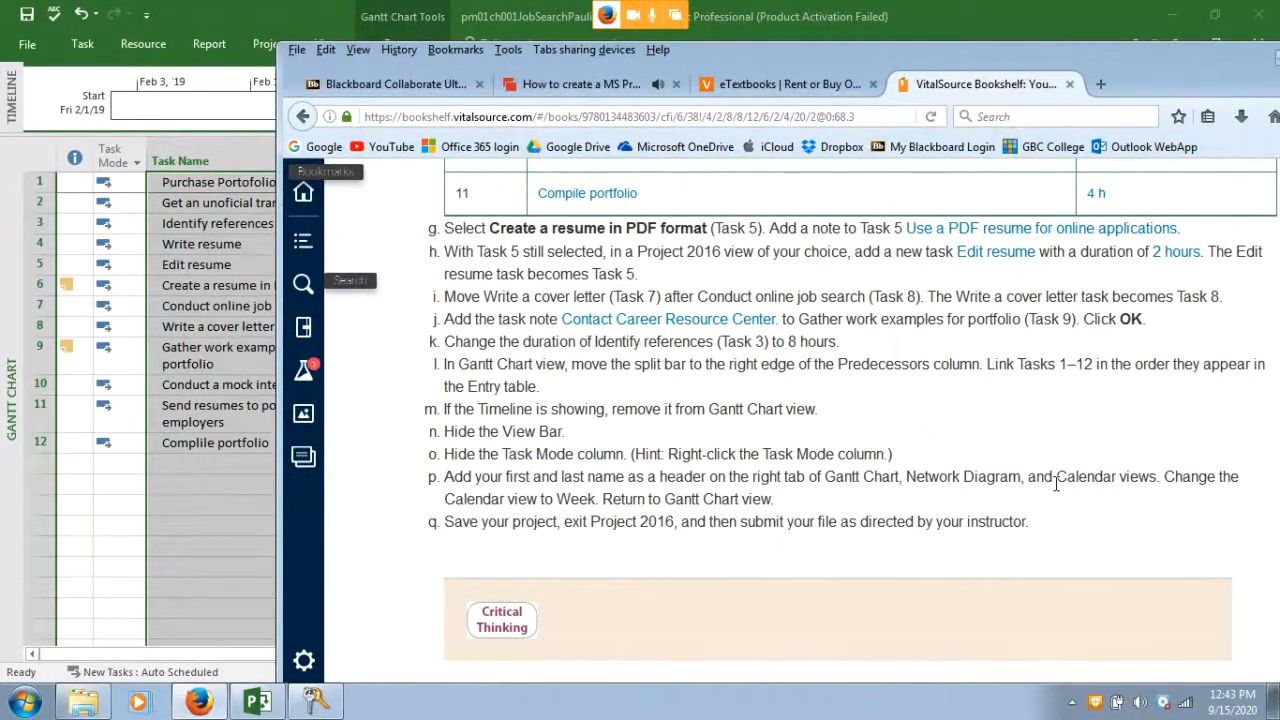
left_click(103, 489)
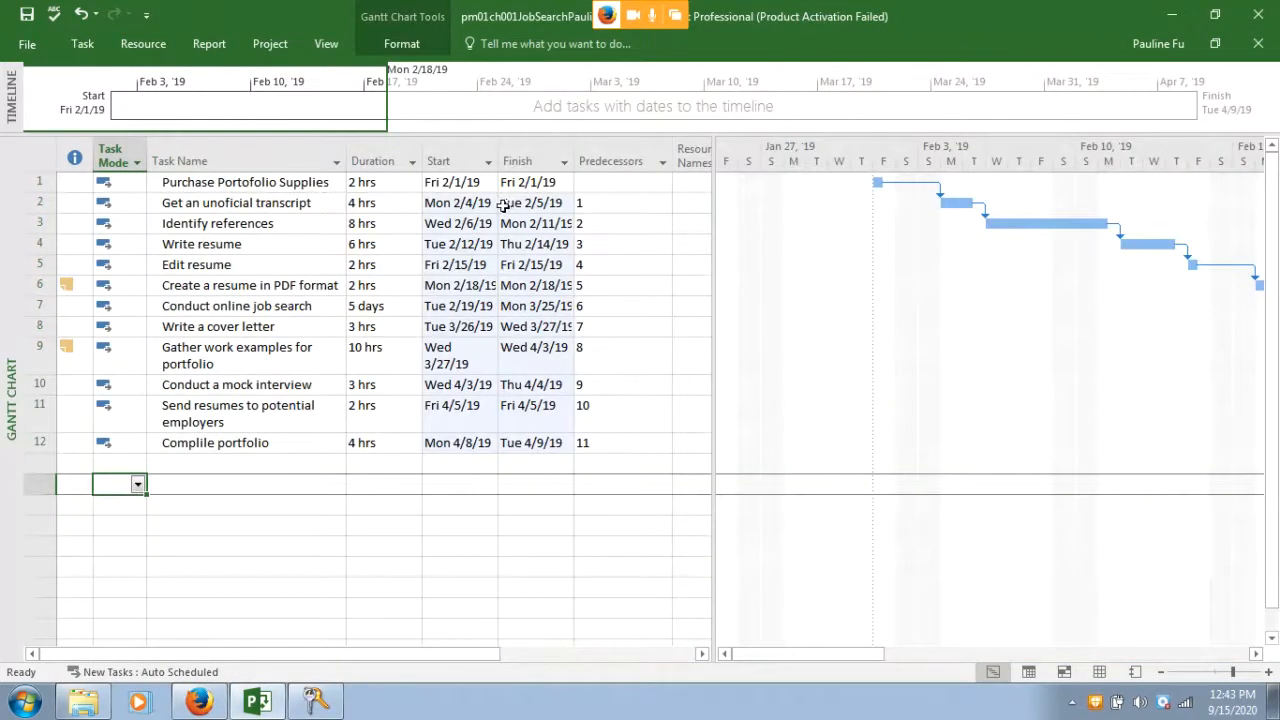
Turn on the View Bar beside the Gantt Chart, then look at the textbook instructions
right_click(12, 378)
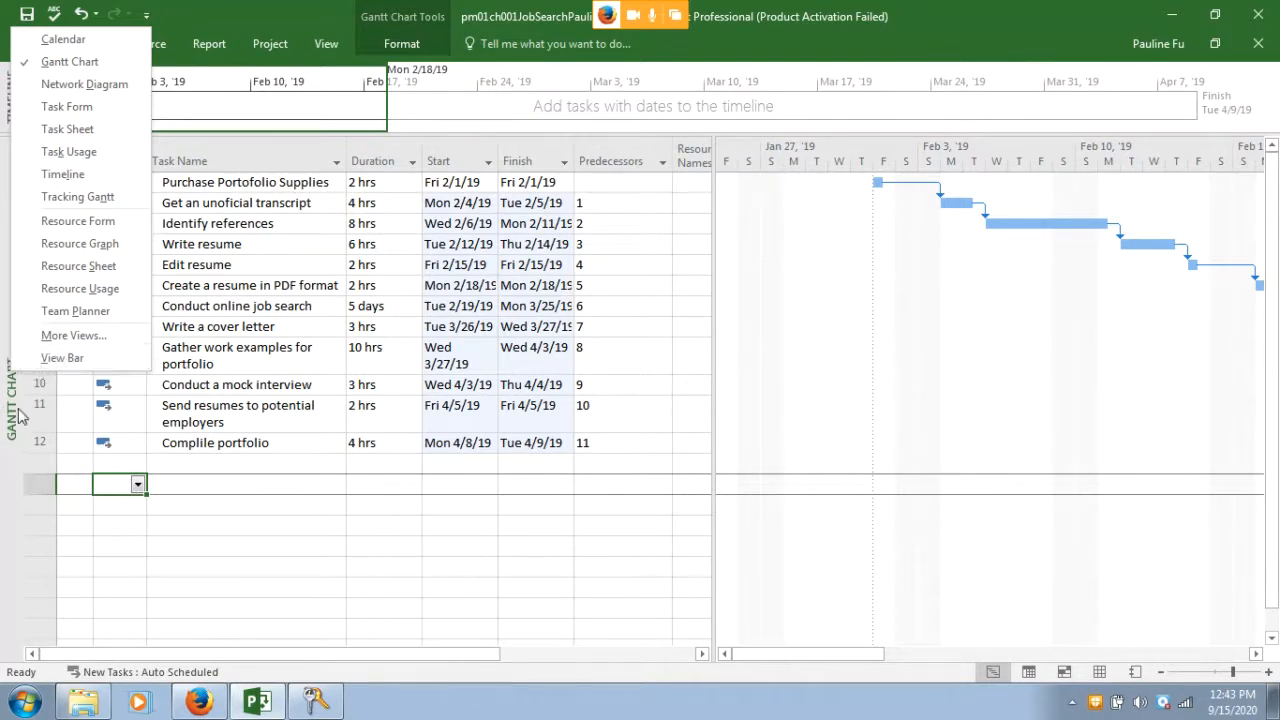
left_click(55, 363)
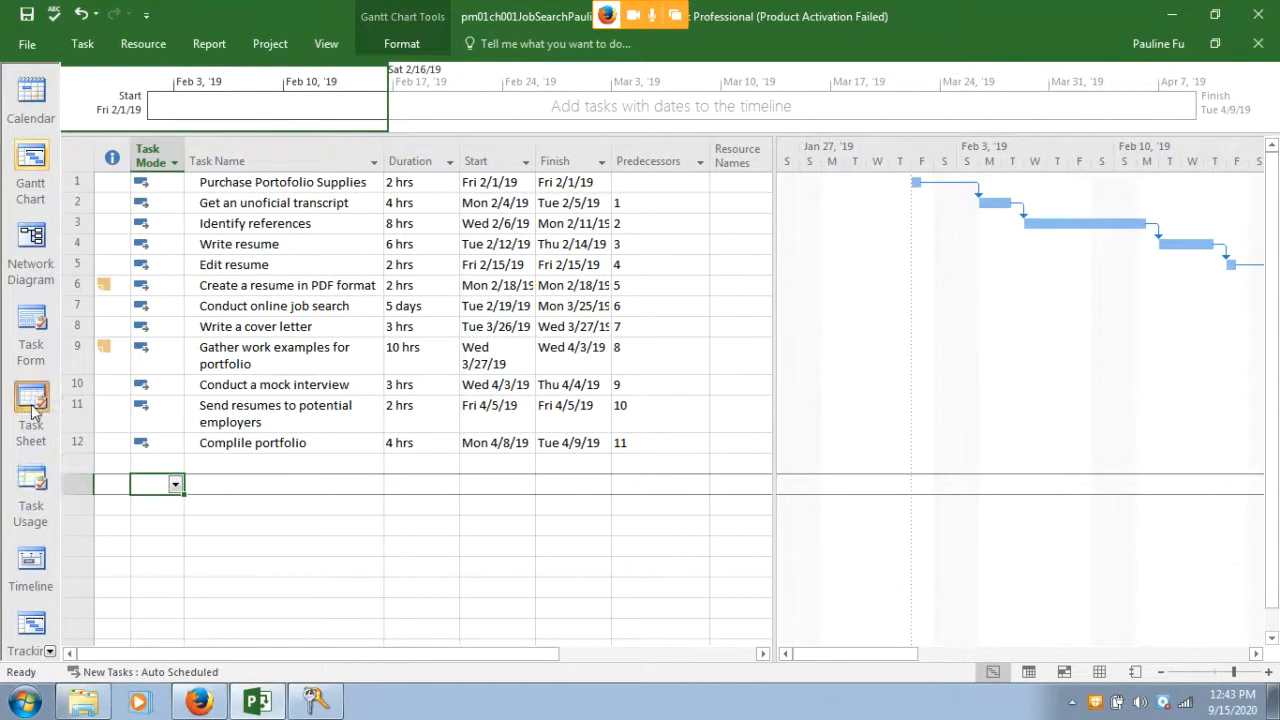
left_click(198, 702)
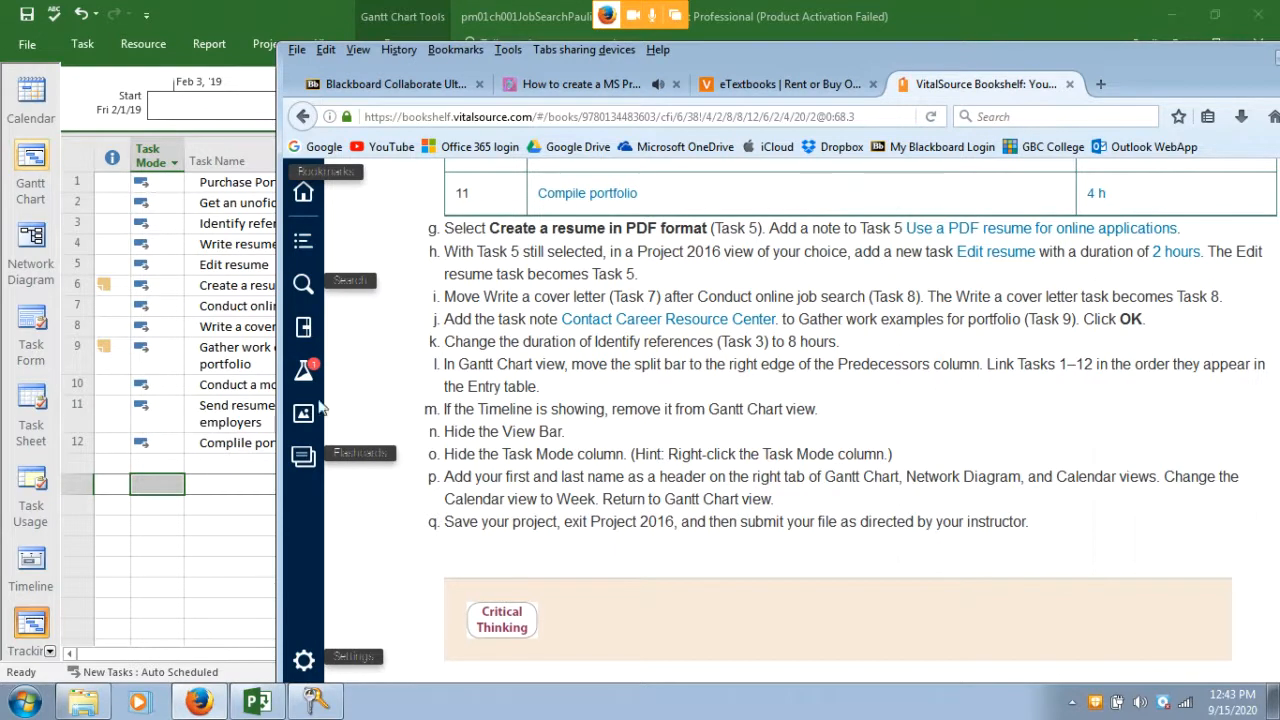
Save the job-search project and bring the textbook instructions back in front
left_click(163, 407)
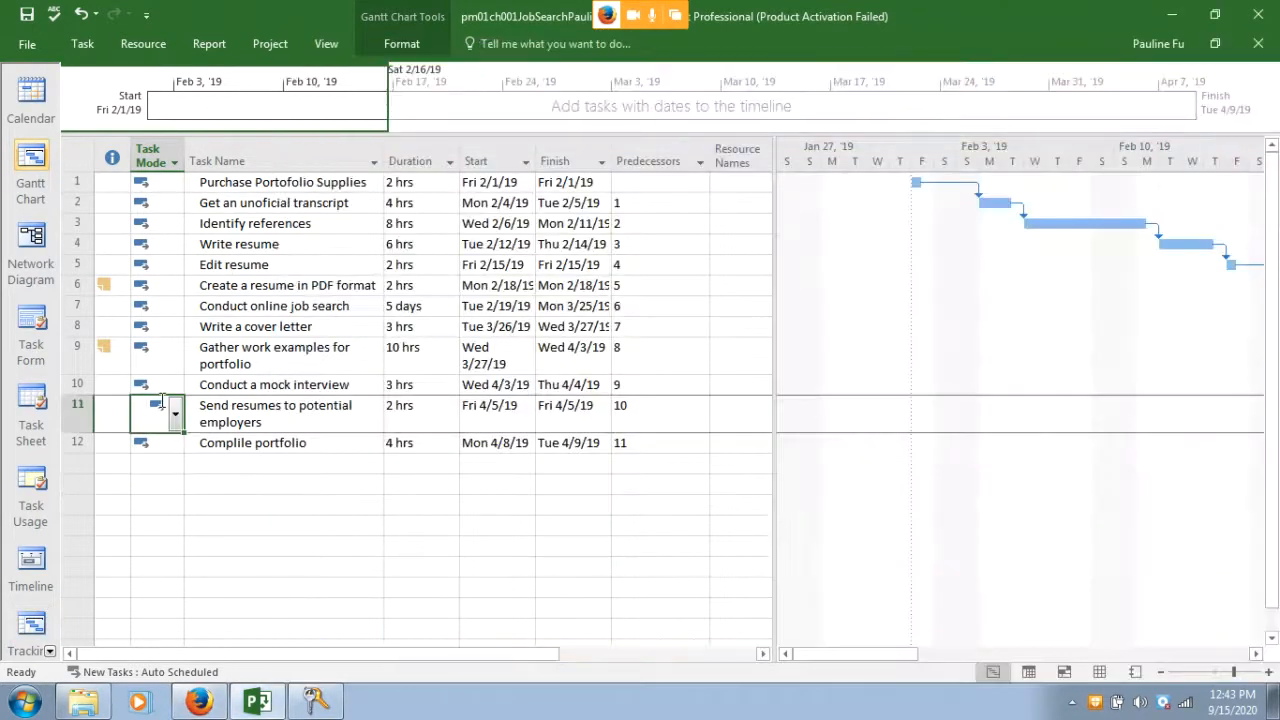
left_click(28, 16)
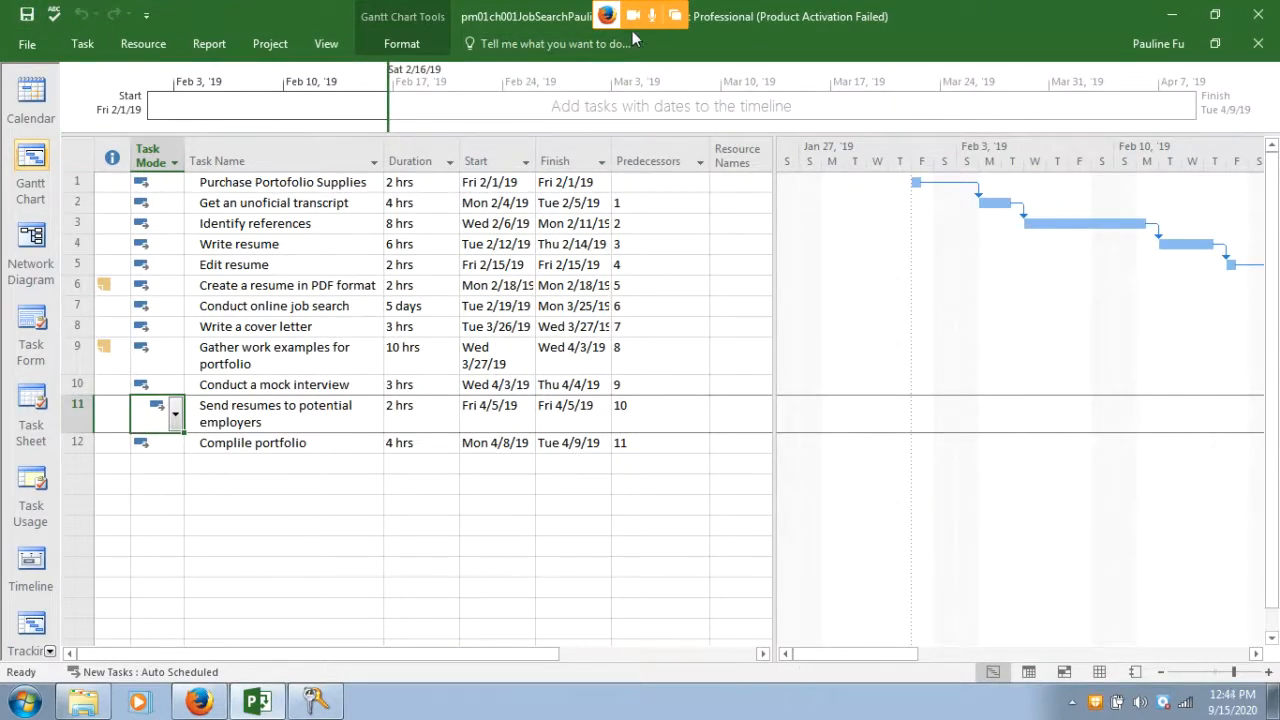
left_click(198, 703)
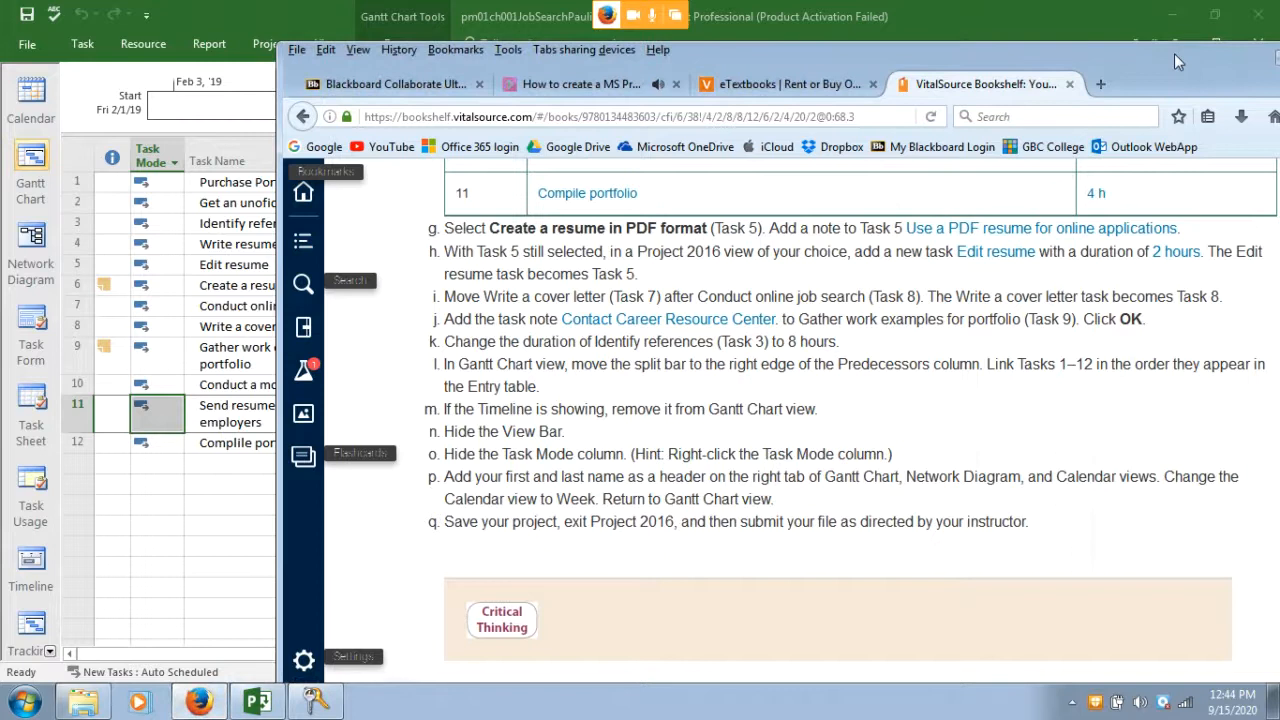
Shift the Firefox window left and open the Collaborate session's chat
left_click_drag(1174, 53, 973, 40)
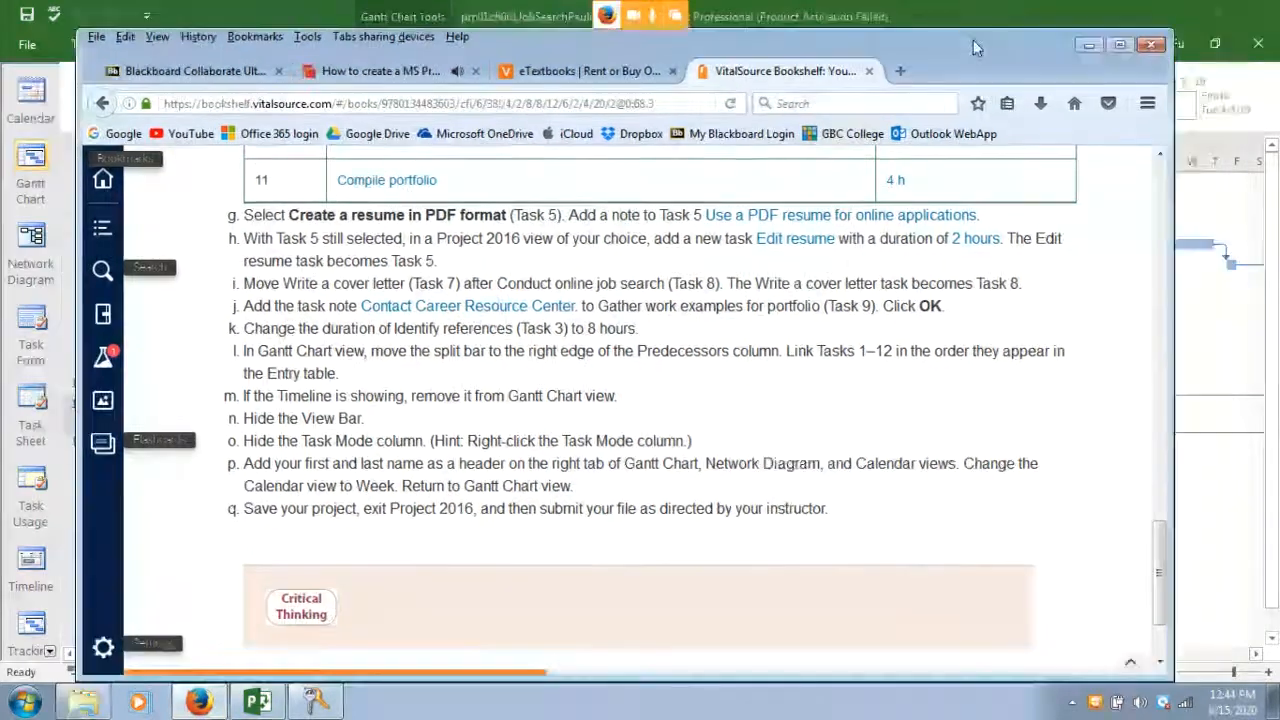
left_click(403, 76)
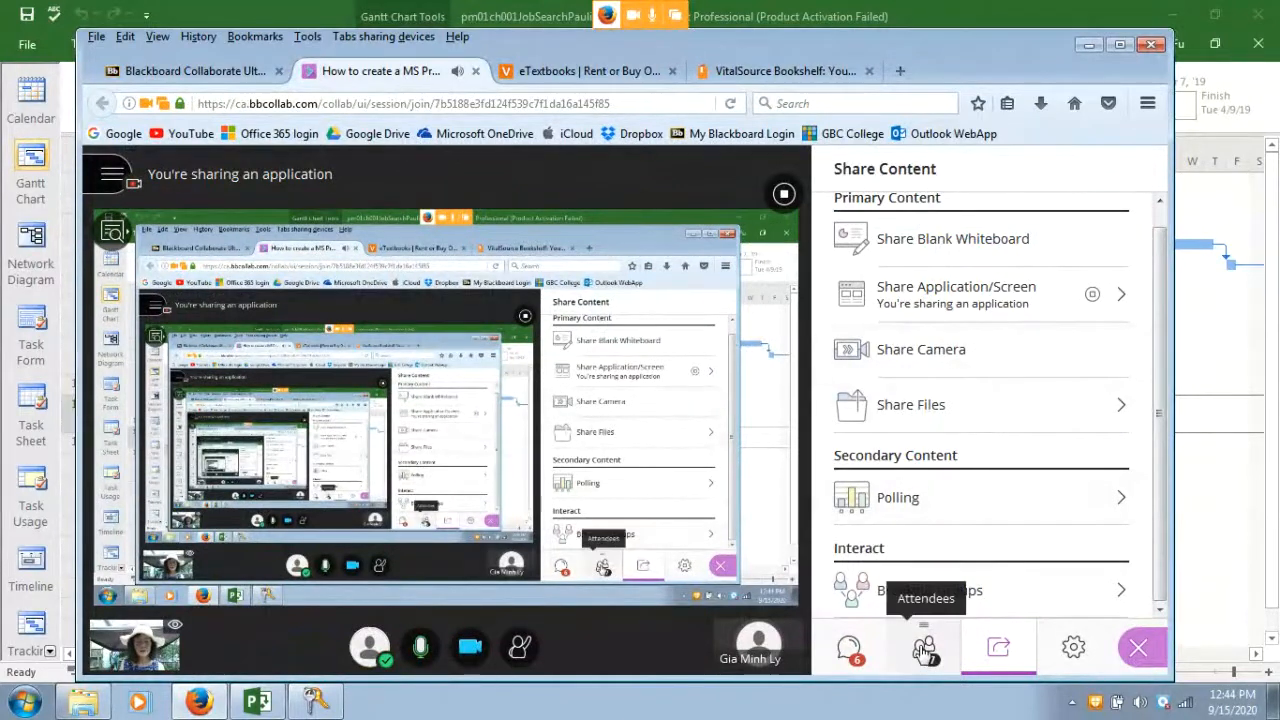
left_click(853, 650)
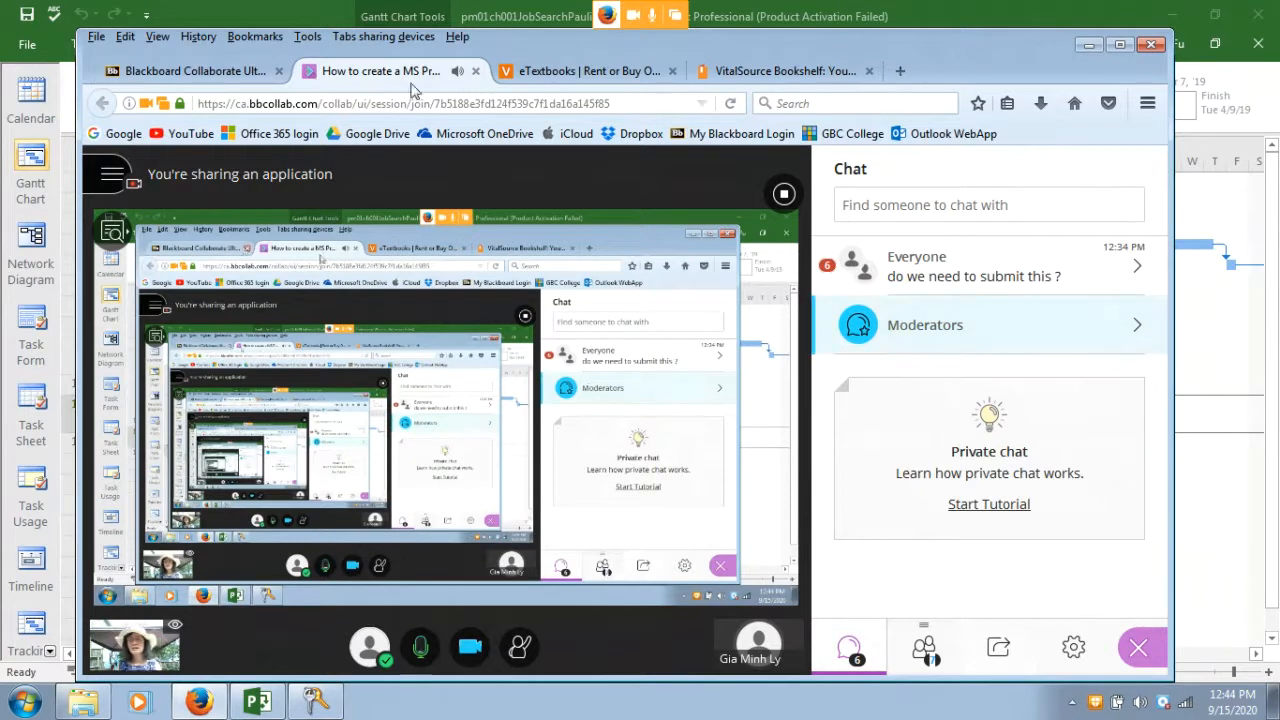
Check the VitalSource store and textbook tabs, then show the session's Share Content options
left_click(556, 72)
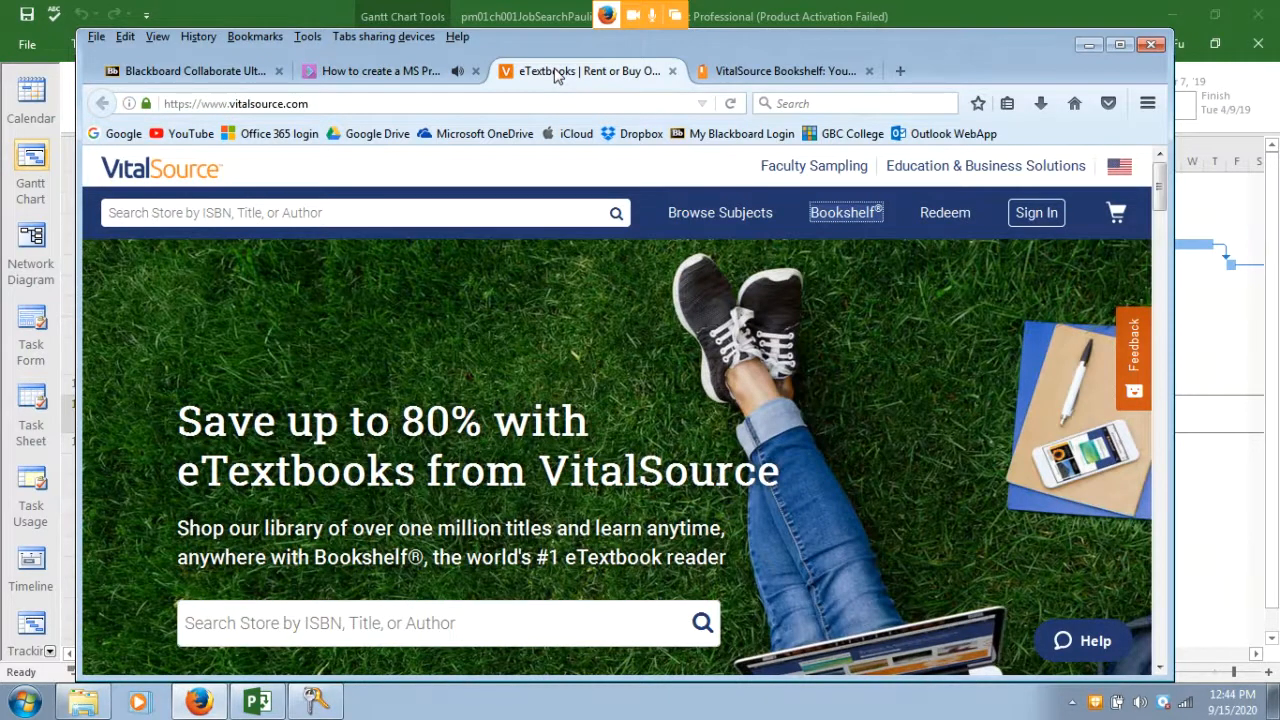
left_click(785, 72)
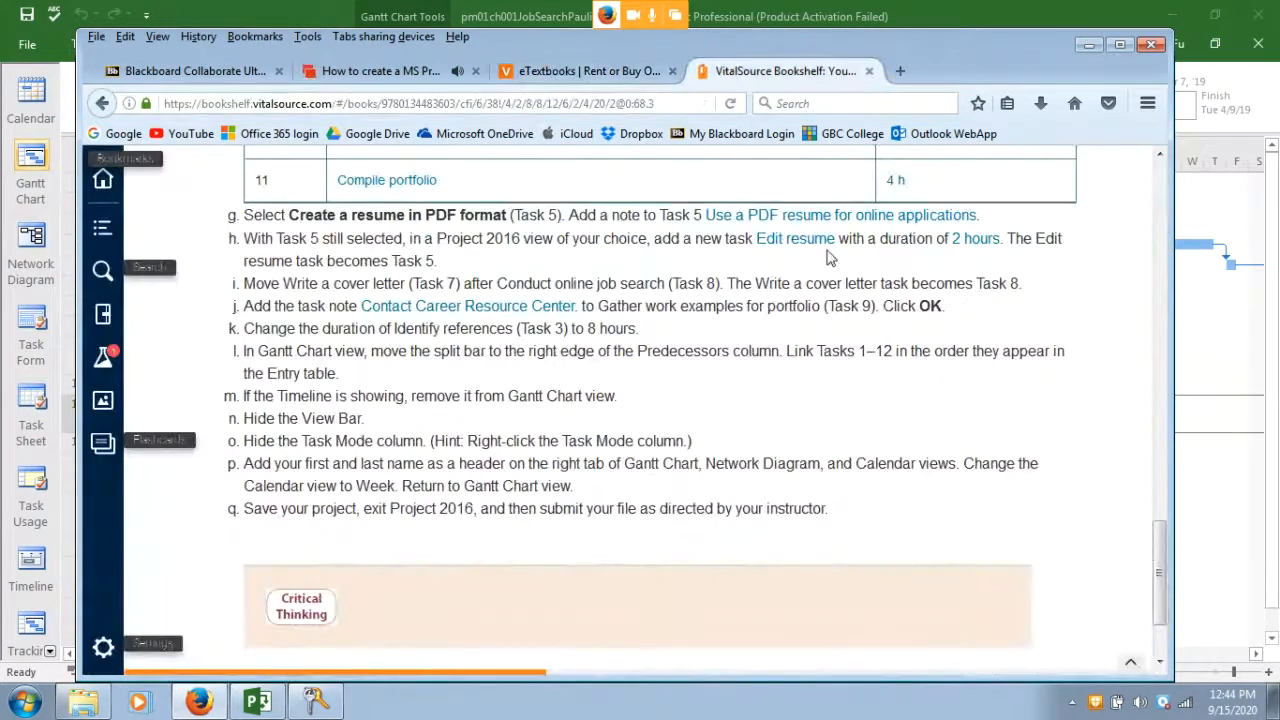
left_click(358, 71)
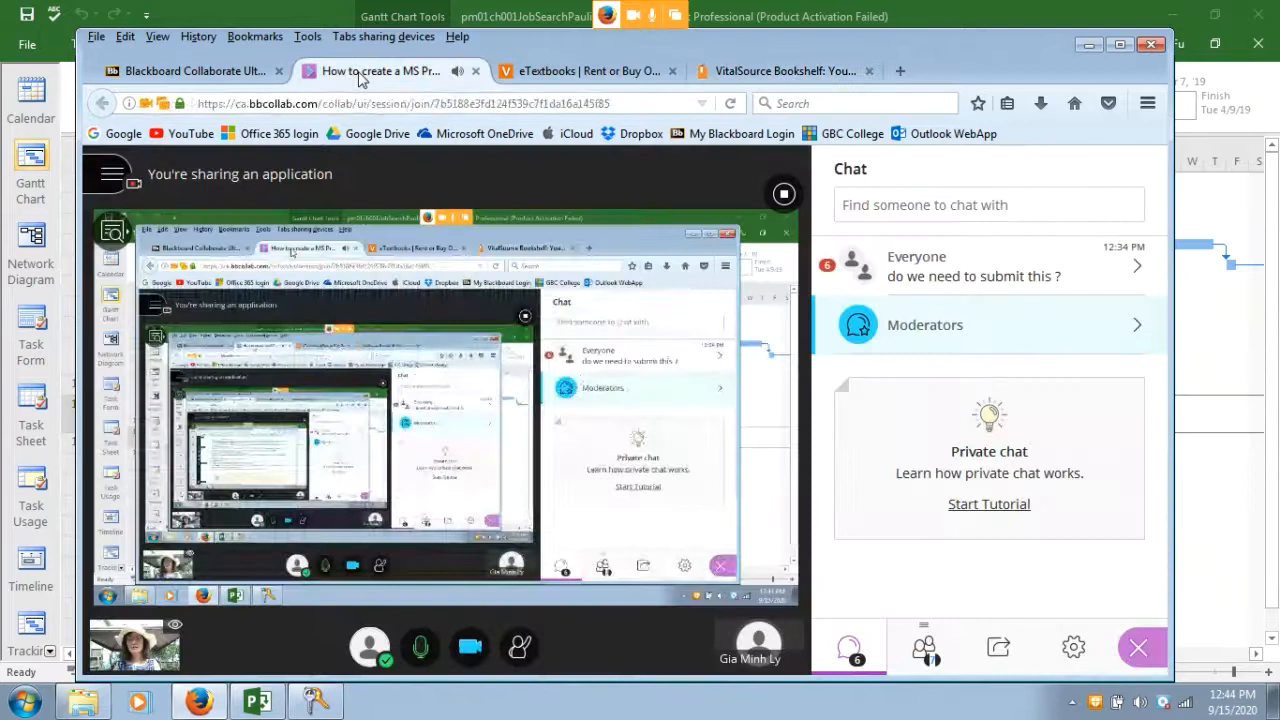
left_click(561, 72)
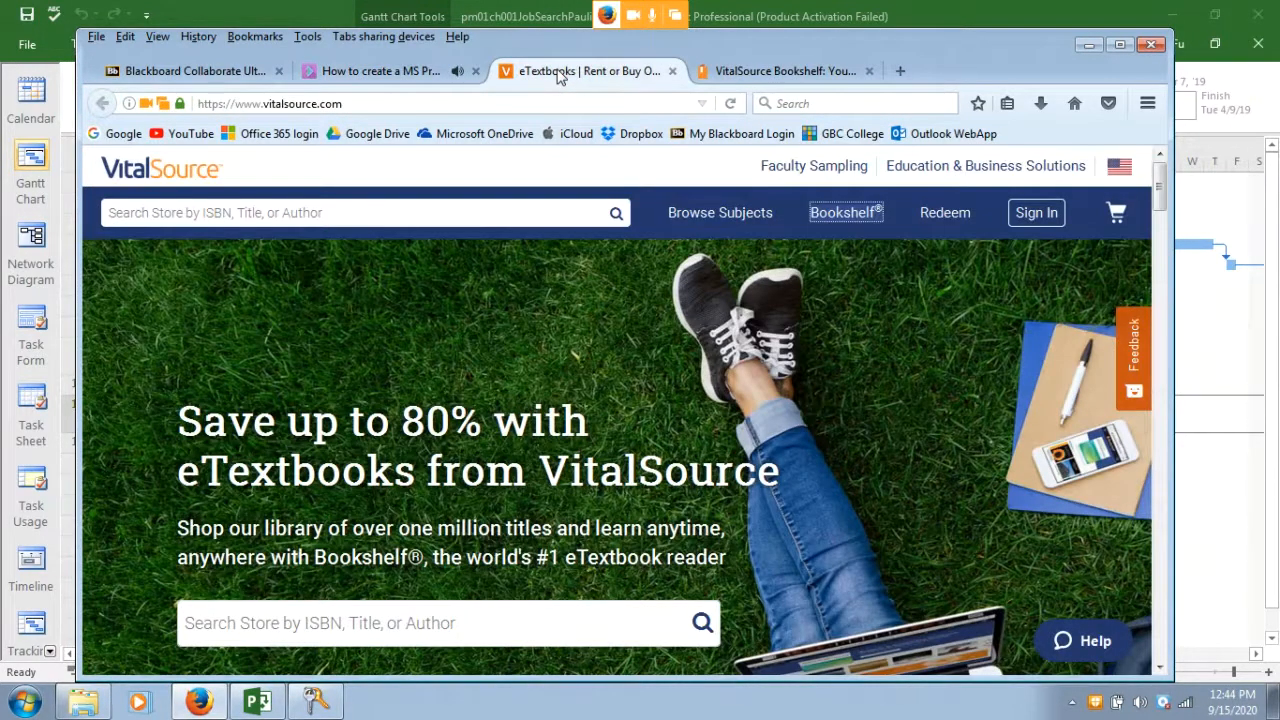
left_click(380, 71)
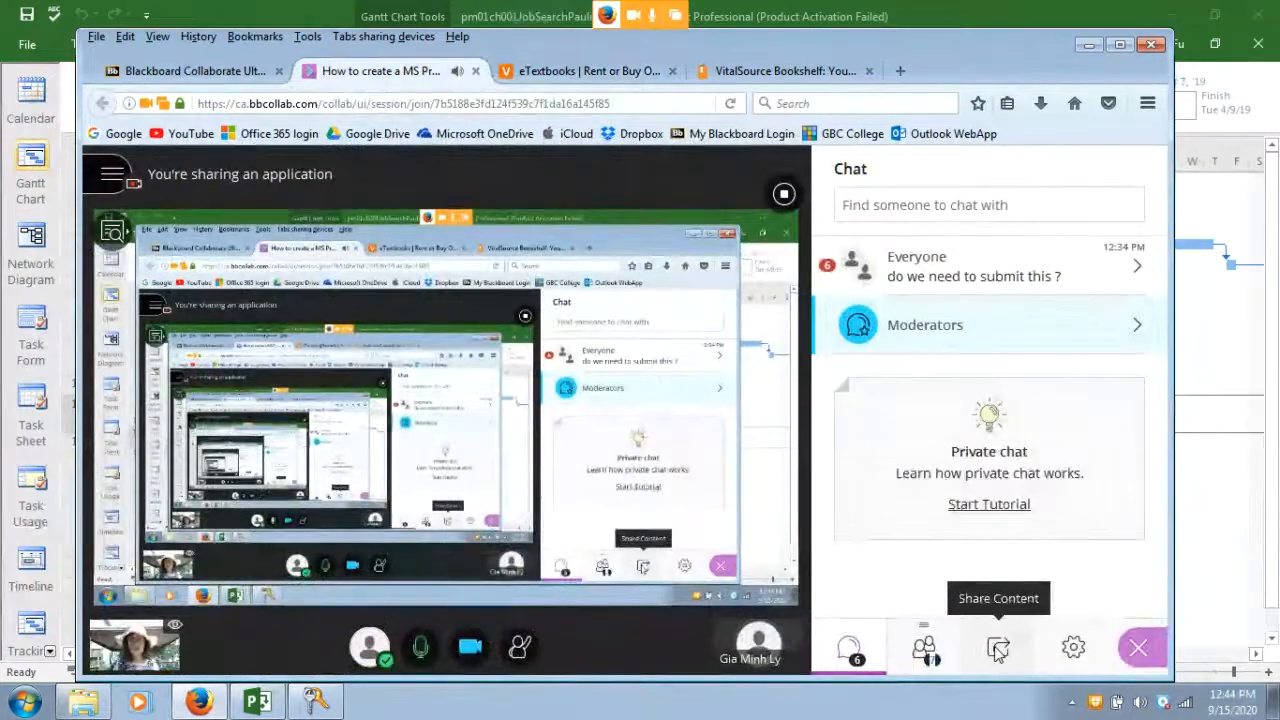
left_click(998, 648)
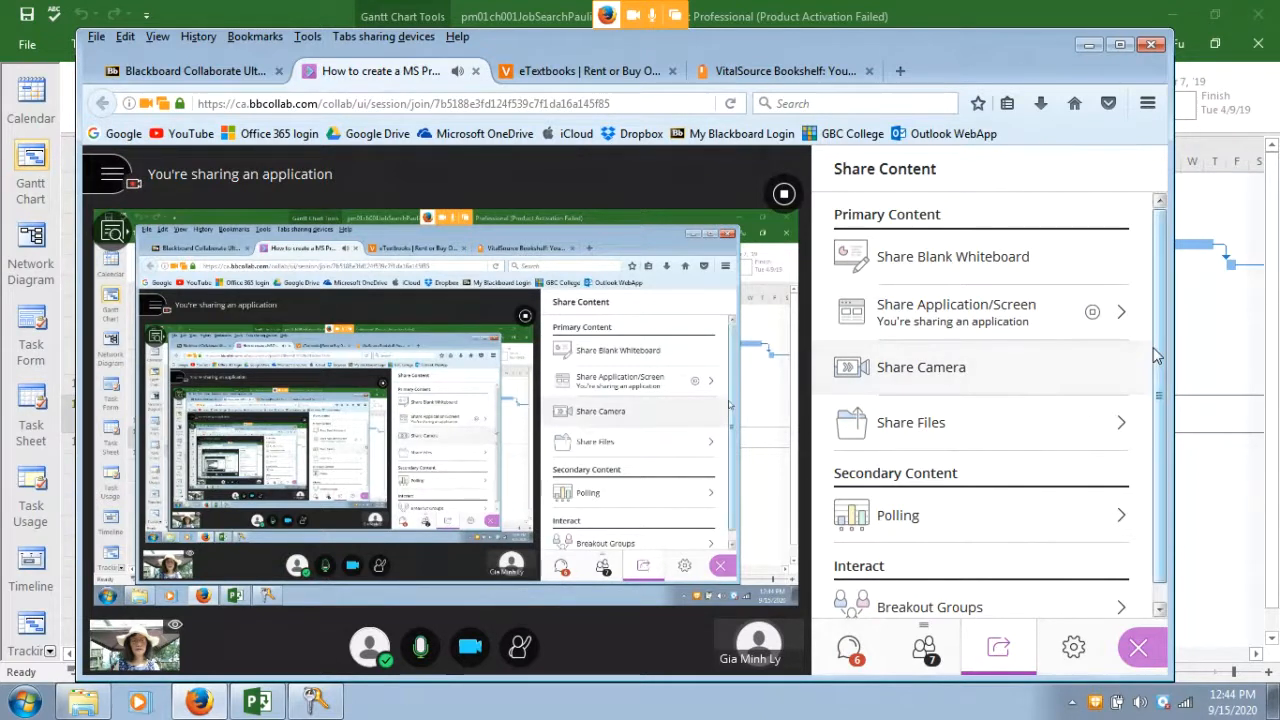
left_click_drag(1156, 378, 1160, 333)
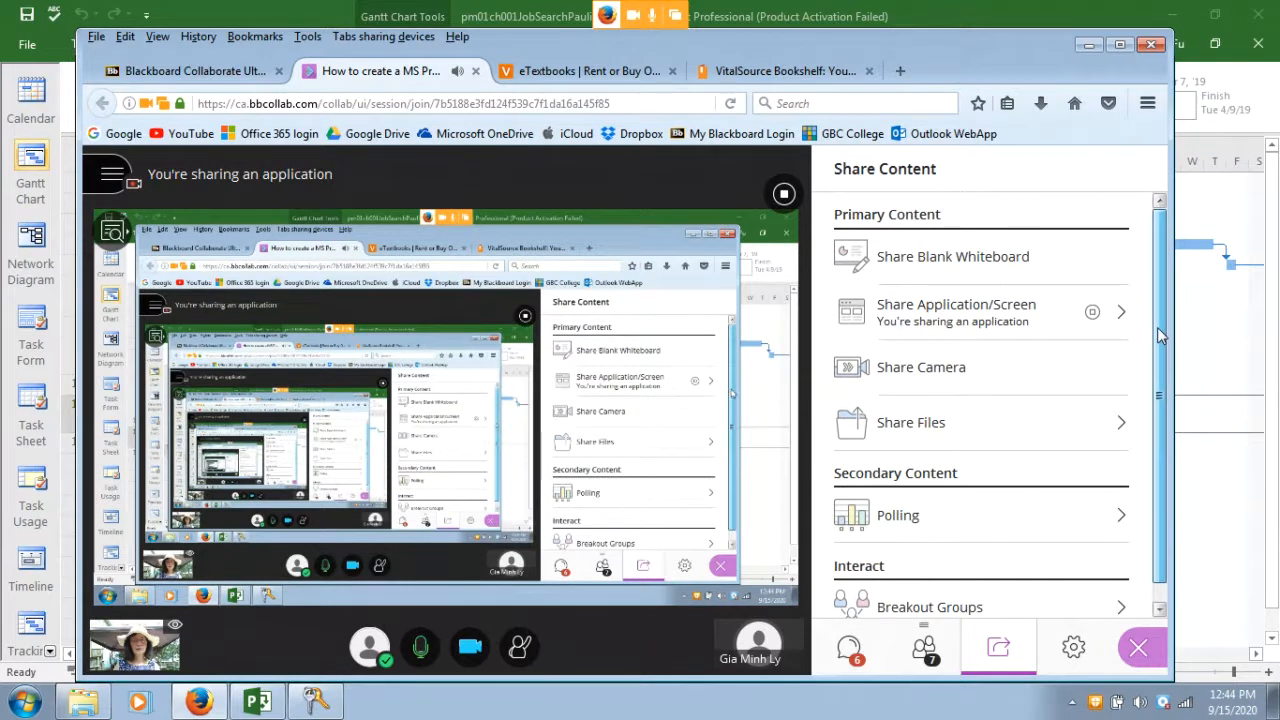